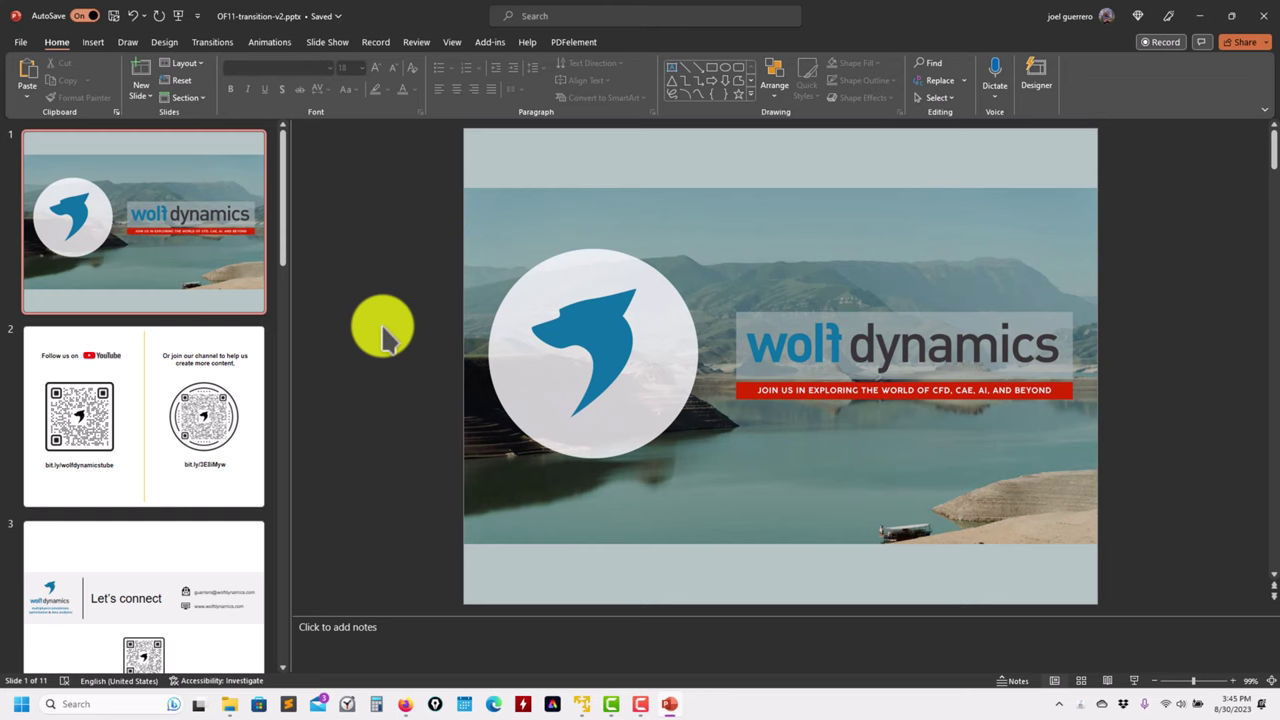
Page through the OF11-transition-v2 deck from slide 1 down to slide 6, Important links.
{"action": "scroll", "coordinate": [383, 335], "scroll_direction": "down", "scroll_amount": 1}
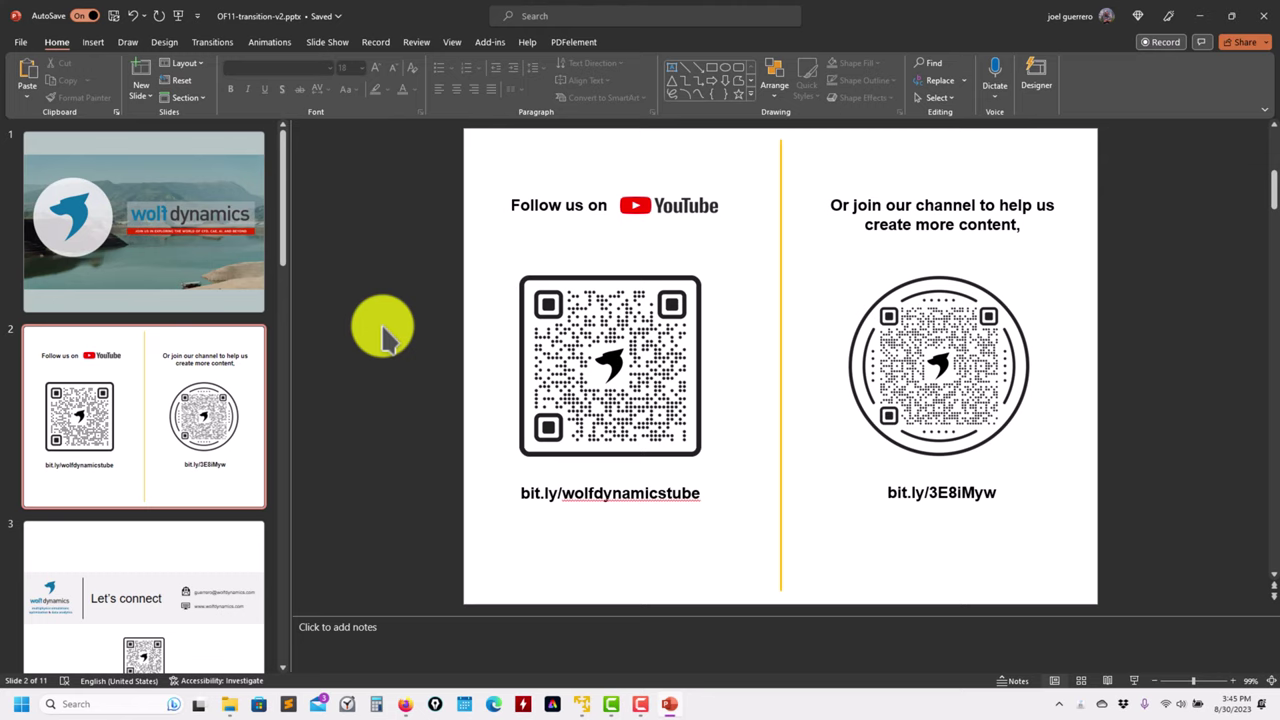
{"action": "scroll", "coordinate": [383, 335], "scroll_direction": "down", "scroll_amount": 1}
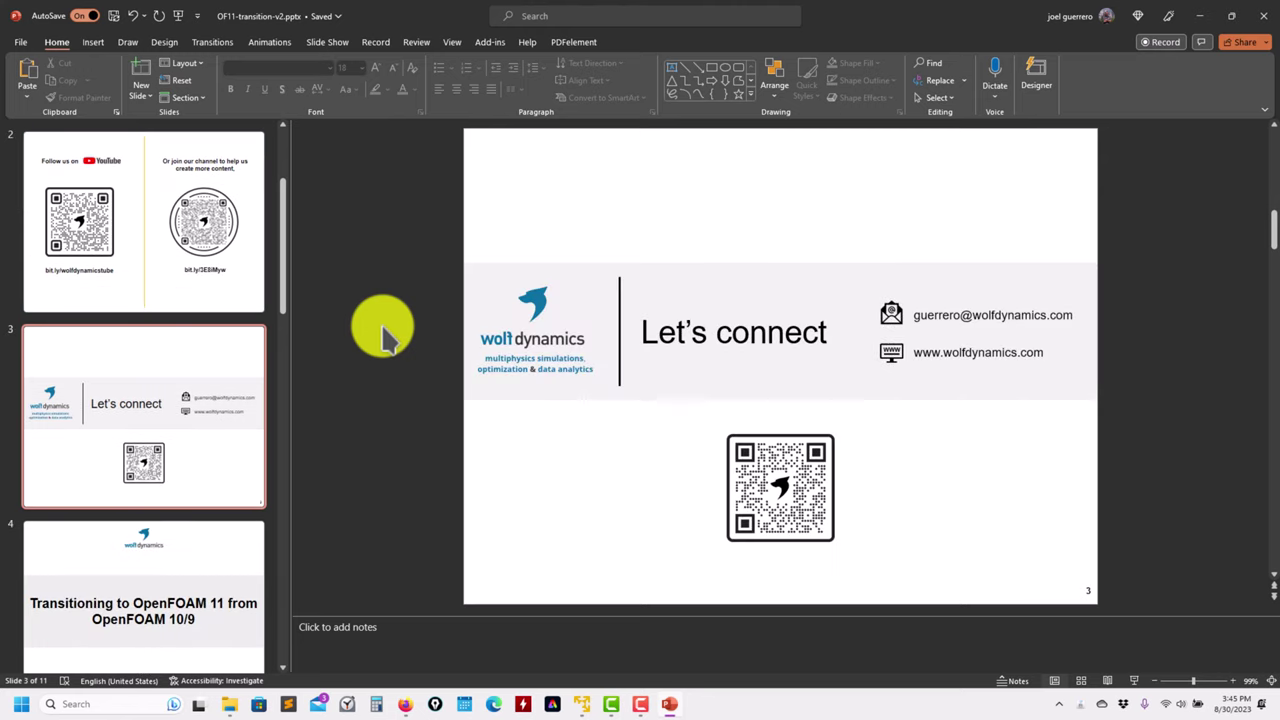
{"action": "scroll", "coordinate": [383, 335], "scroll_direction": "down", "scroll_amount": 1}
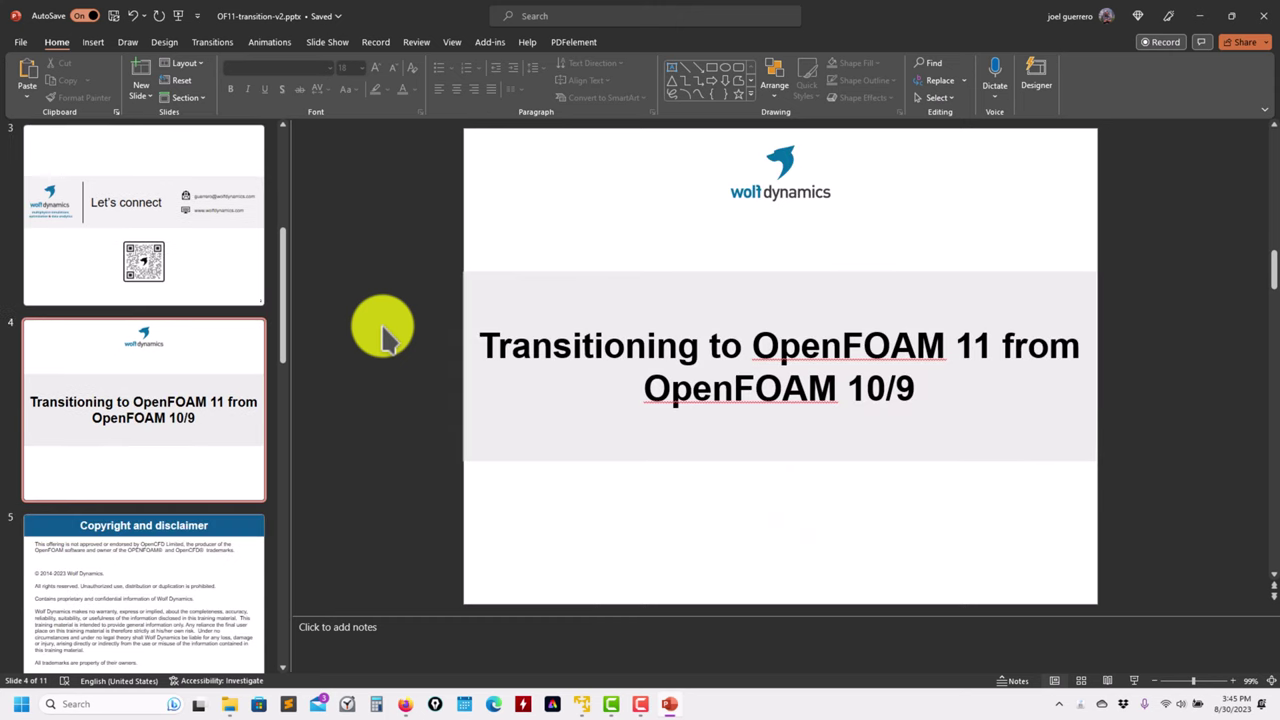
{"action": "scroll", "coordinate": [383, 335], "scroll_direction": "down", "scroll_amount": 1}
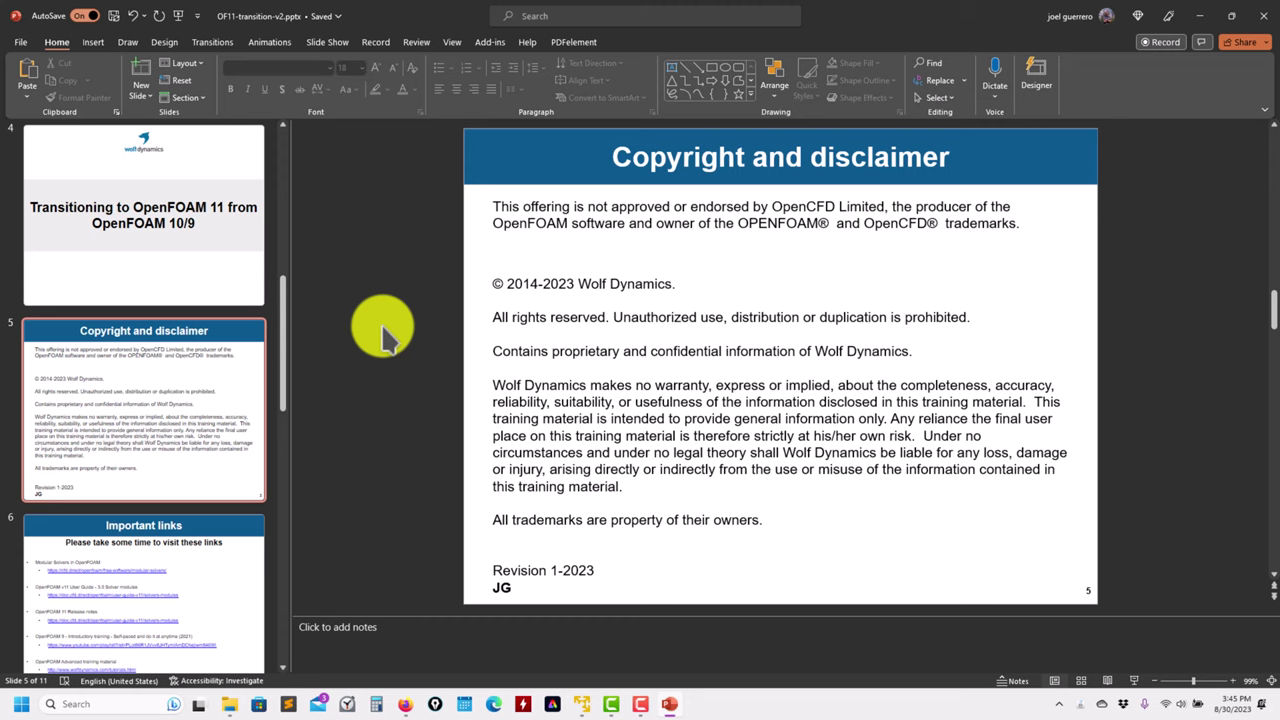
{"action": "scroll", "coordinate": [383, 335], "scroll_direction": "down", "scroll_amount": 1}
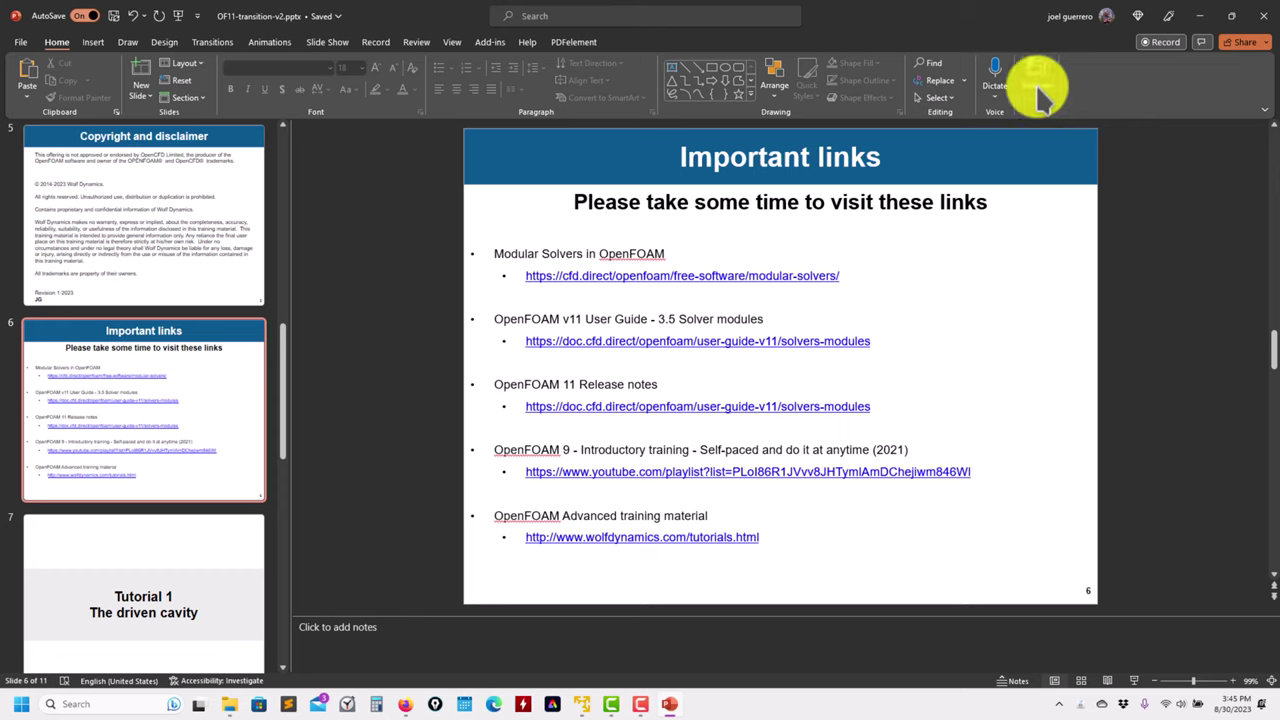
{"action": "left_click", "coordinate": [1198, 16]}
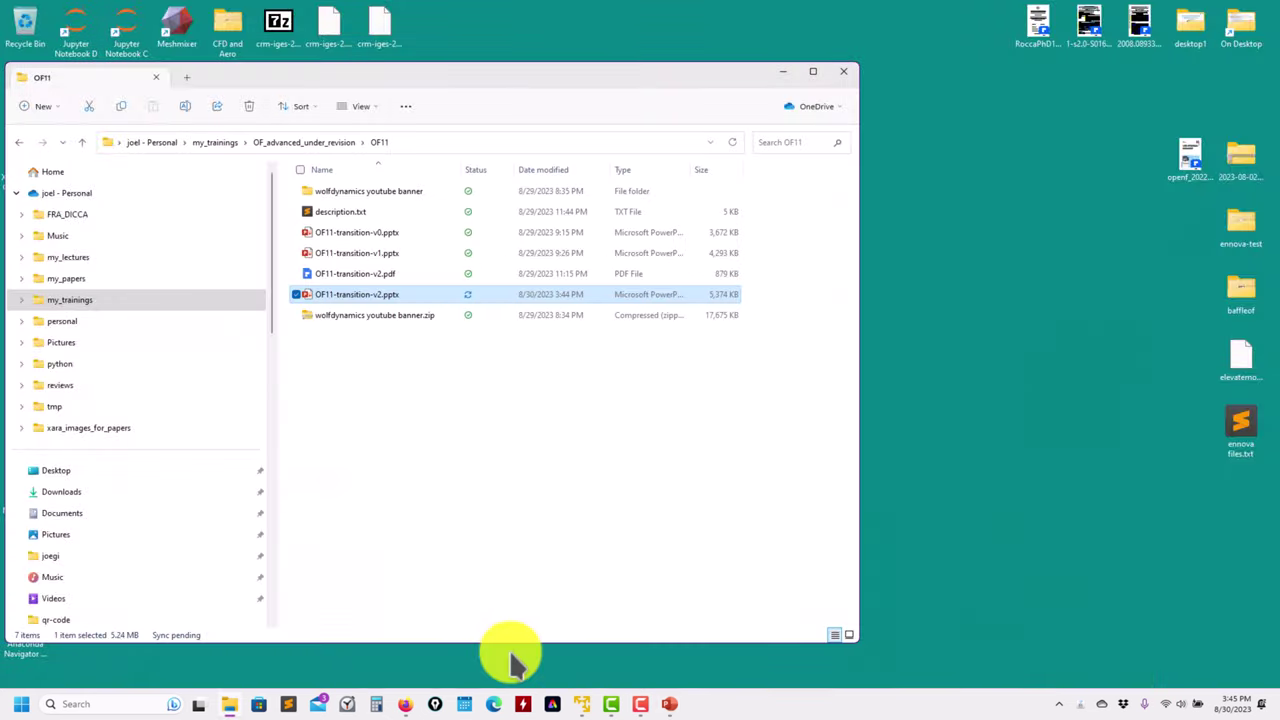
{"action": "left_click", "coordinate": [405, 704]}
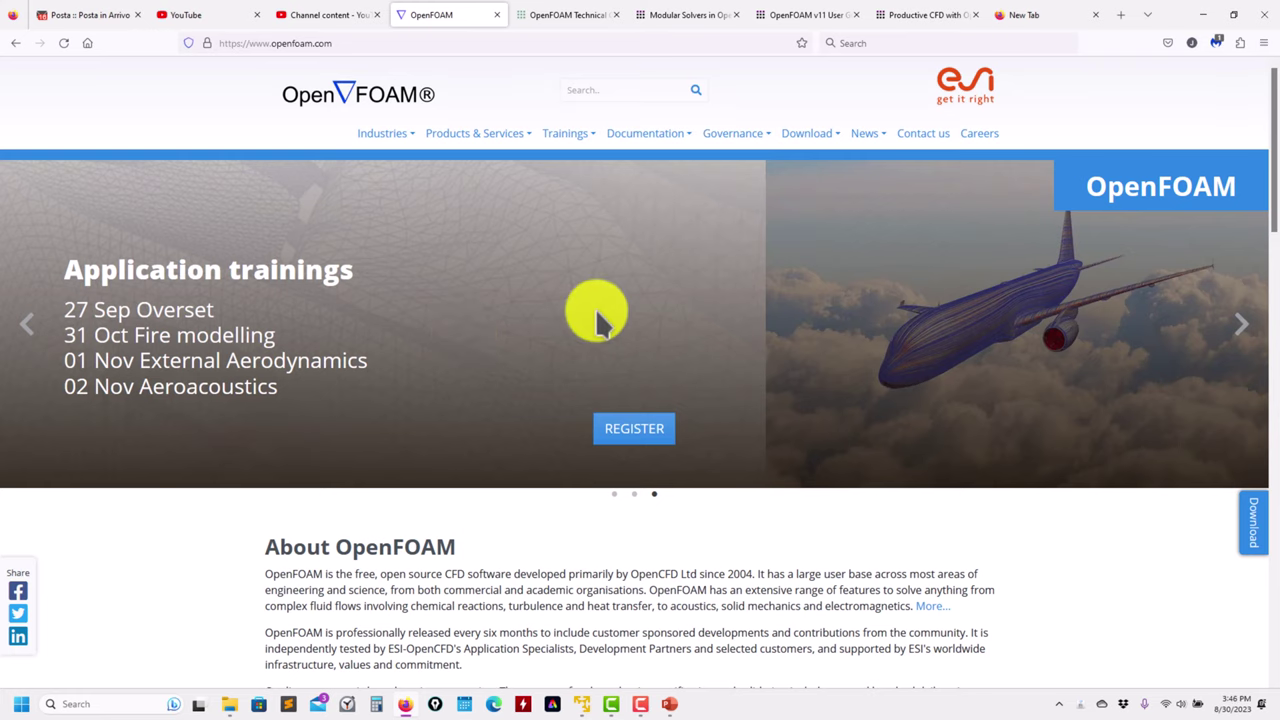
Switch to the openfoam.org/guides Technical Guides tab and scroll through its guides and articles.
{"action": "left_click", "coordinate": [584, 14]}
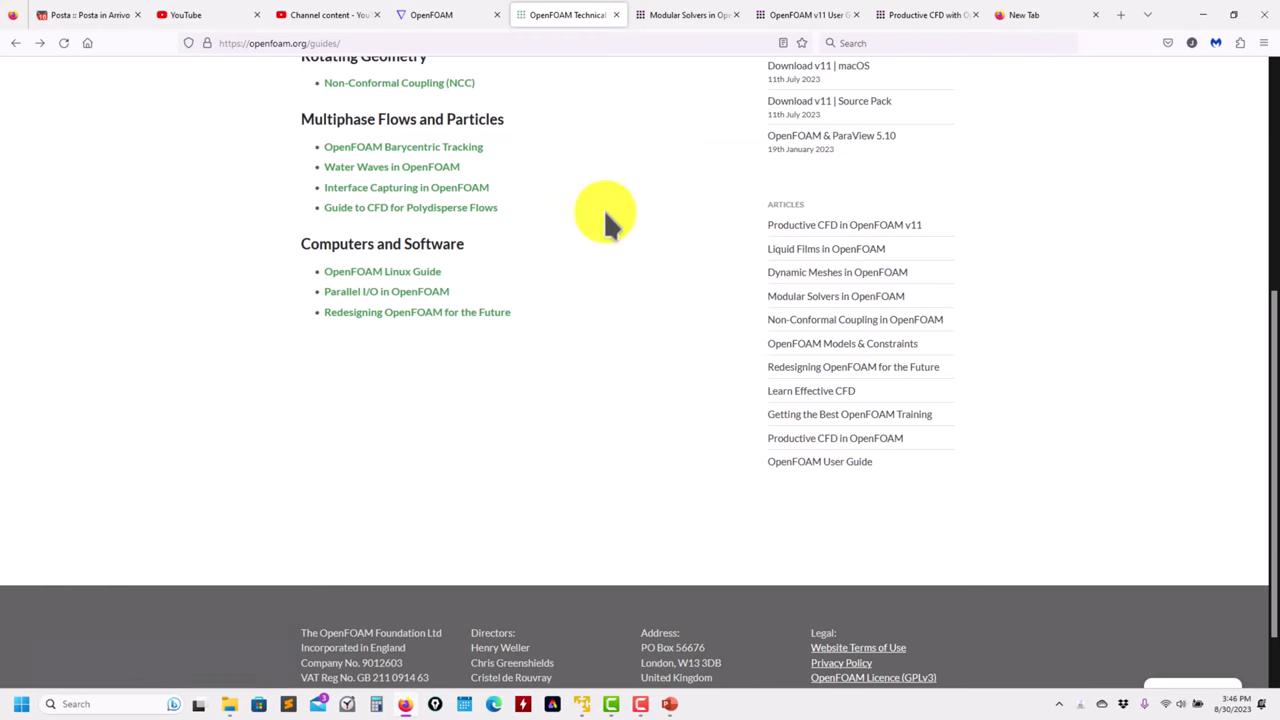
{"action": "scroll", "coordinate": [611, 219], "scroll_direction": "up", "scroll_amount": 5}
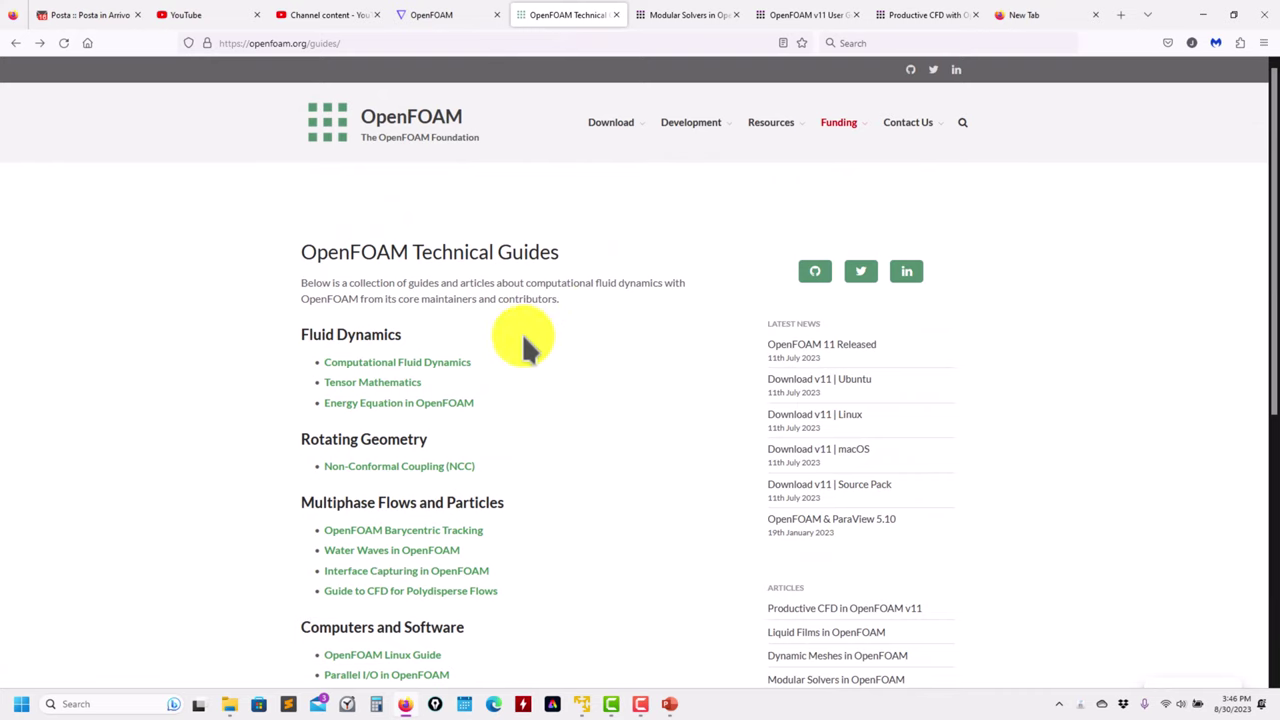
{"action": "scroll", "coordinate": [565, 263], "scroll_direction": "down", "scroll_amount": 3}
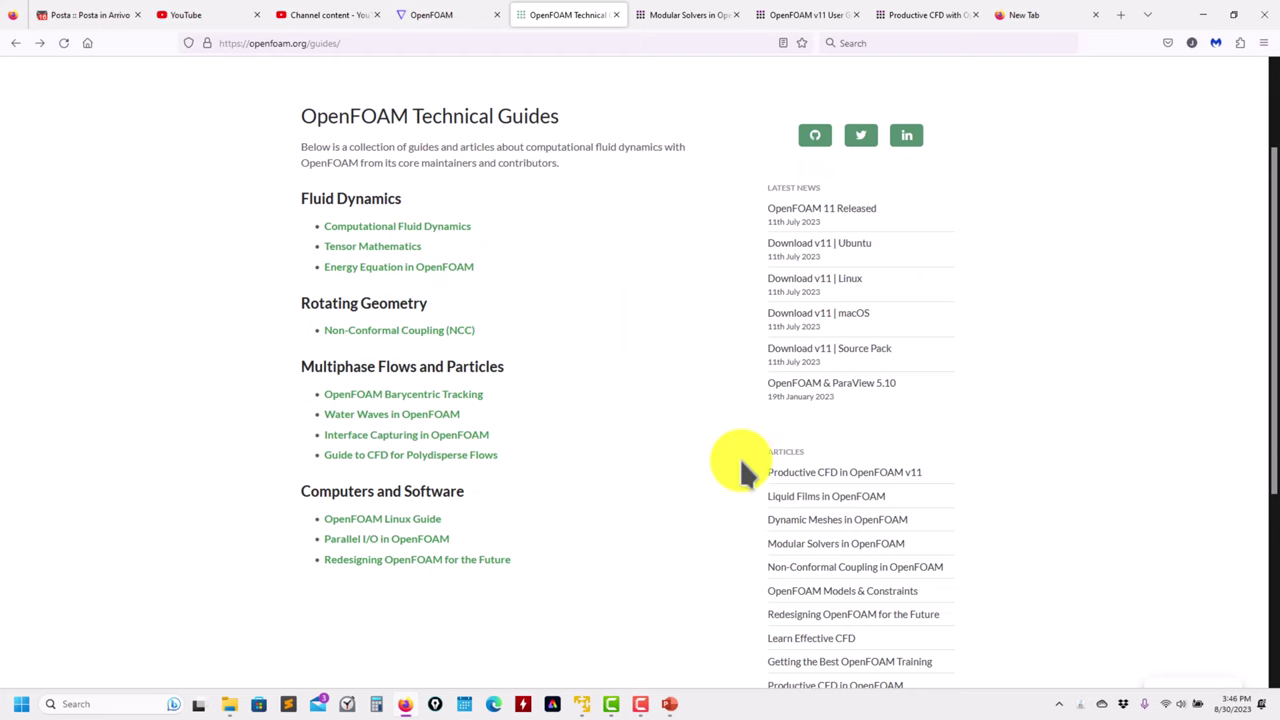
{"action": "scroll", "coordinate": [694, 417], "scroll_direction": "down", "scroll_amount": 5}
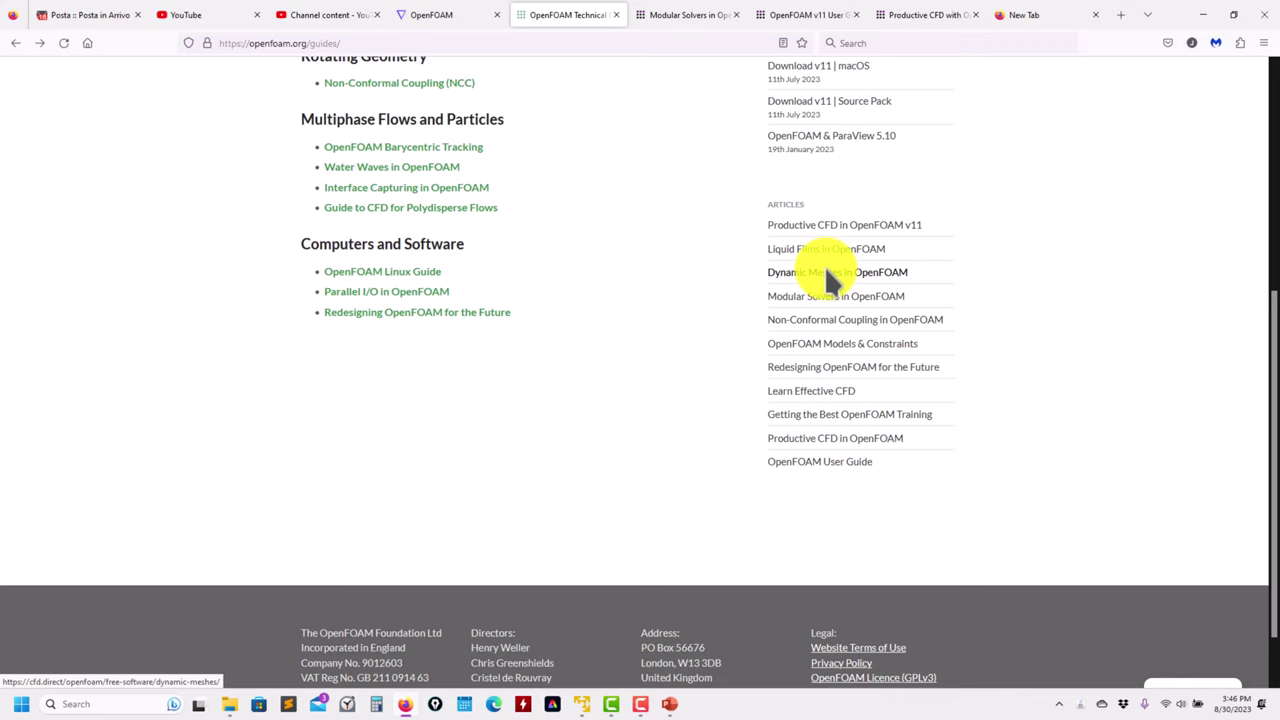
Step through the Modular Solvers and v11 User Guide tabs to the Productive CFD article.
{"action": "left_click", "coordinate": [664, 14]}
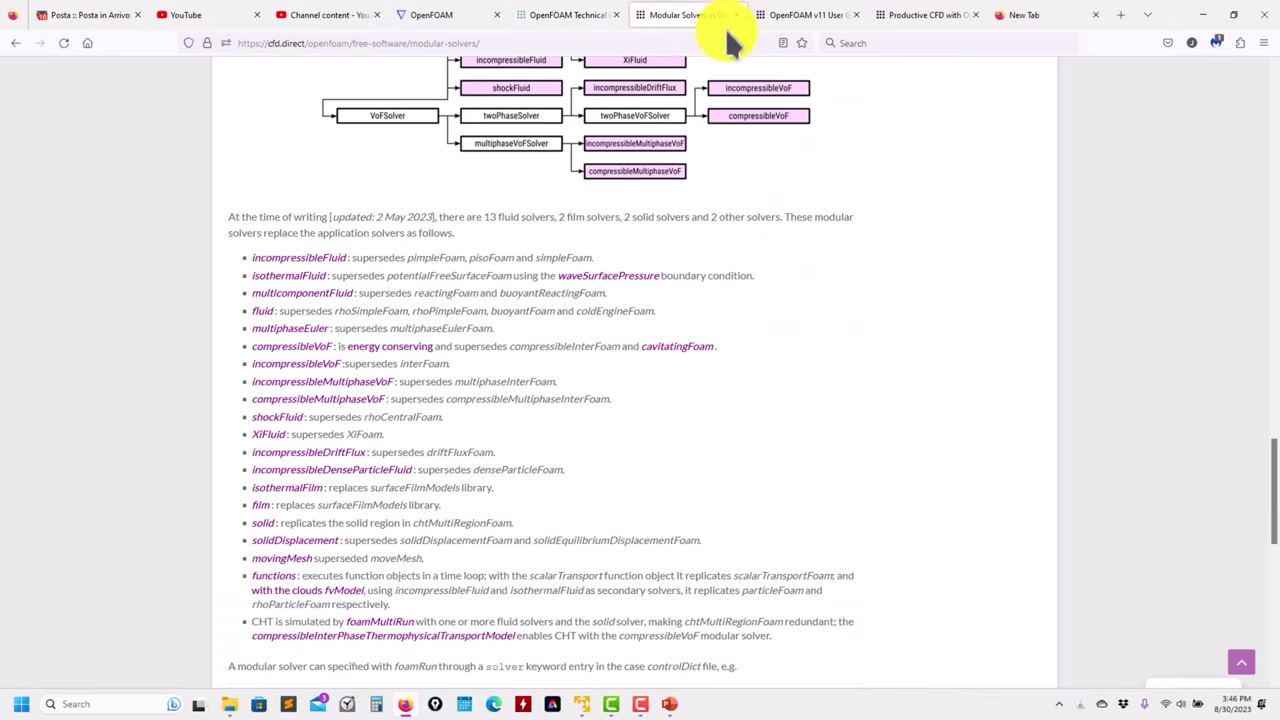
{"action": "left_click", "coordinate": [808, 14]}
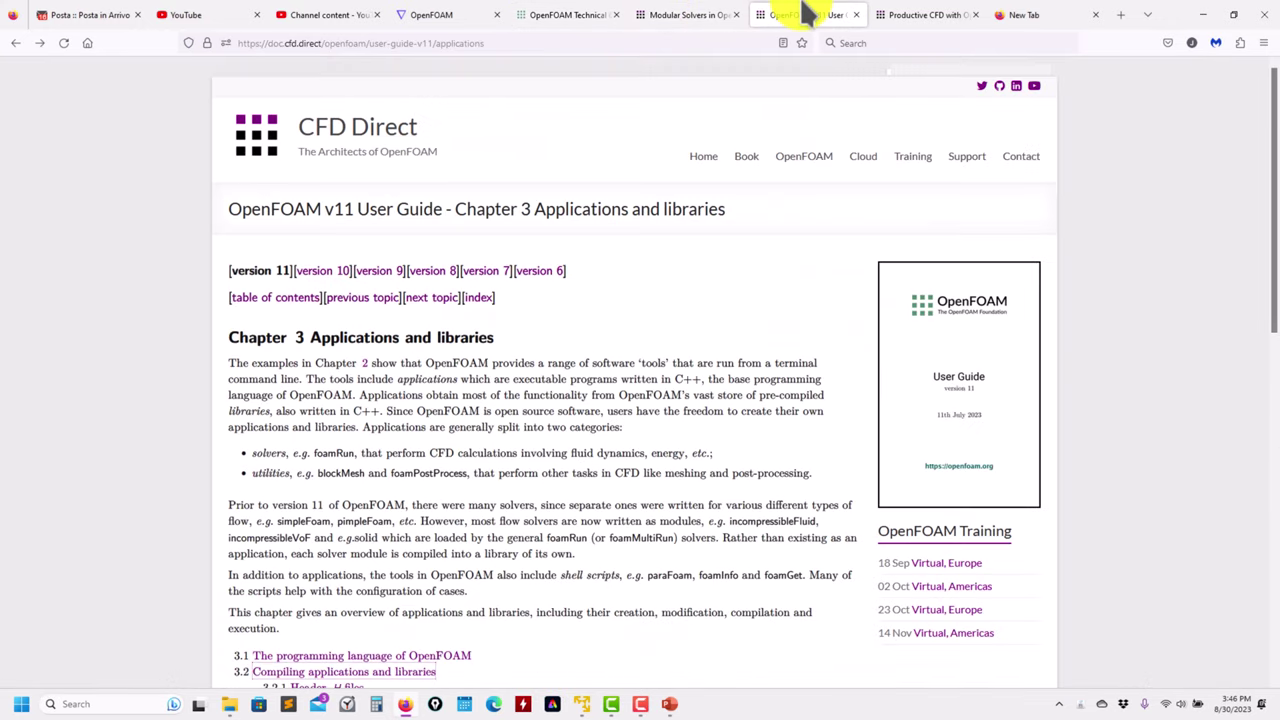
{"action": "left_click", "coordinate": [893, 15]}
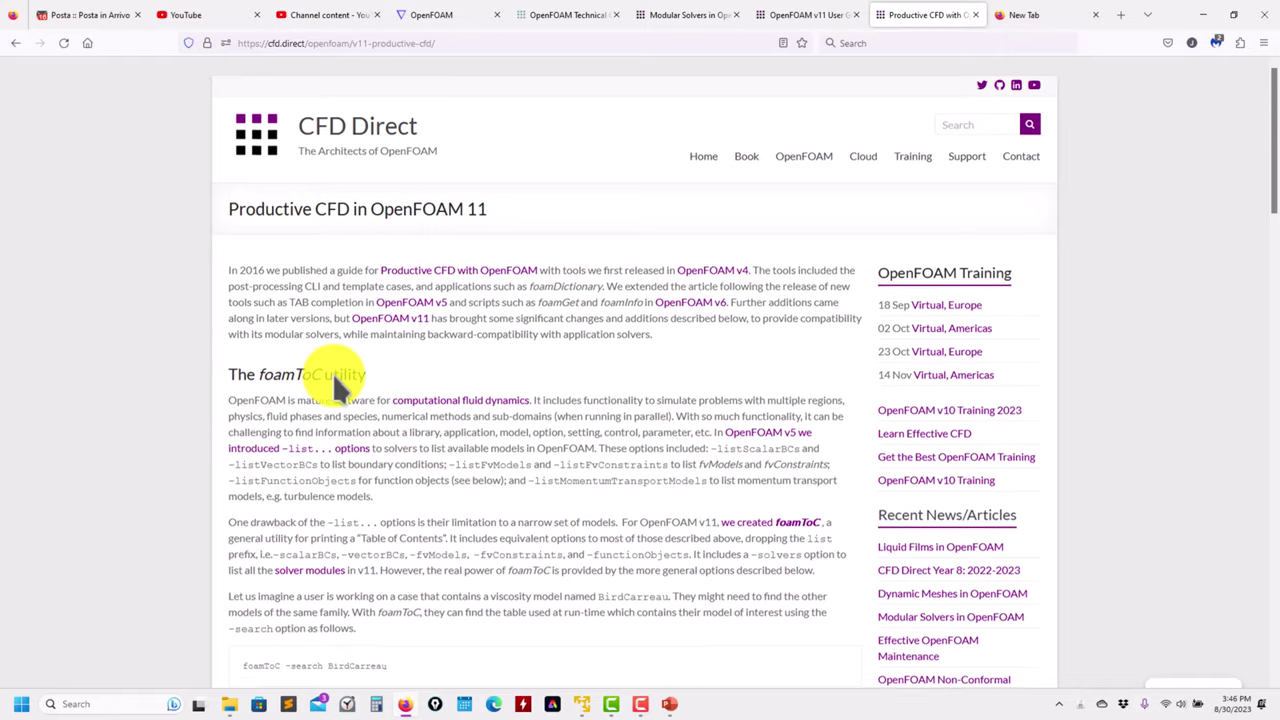
Scroll through the Productive CFD in OpenFOAM 11 article, then switch to the VM terminal.
{"action": "scroll", "coordinate": [480, 370], "scroll_direction": "down", "scroll_amount": 3}
{"action": "scroll", "coordinate": [482, 370], "scroll_direction": "down", "scroll_amount": 3}
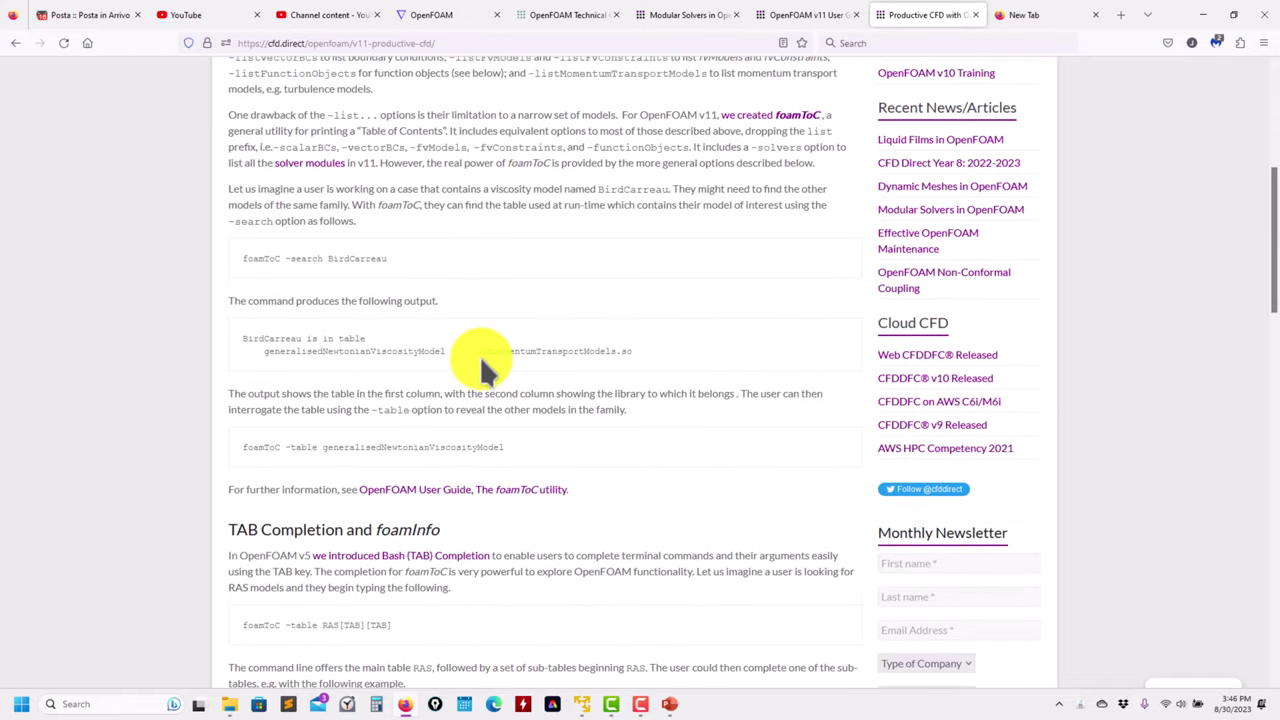
{"action": "scroll", "coordinate": [329, 324], "scroll_direction": "up", "scroll_amount": 3}
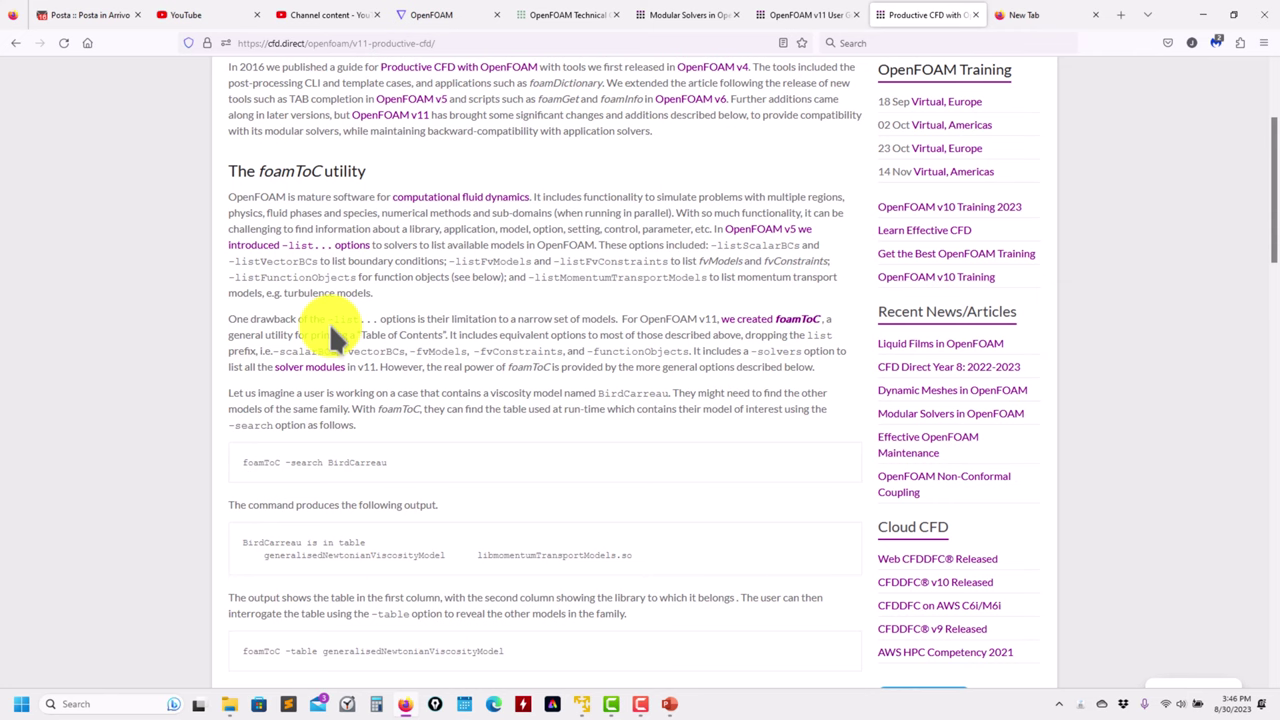
{"action": "scroll", "coordinate": [497, 366], "scroll_direction": "down", "scroll_amount": 20}
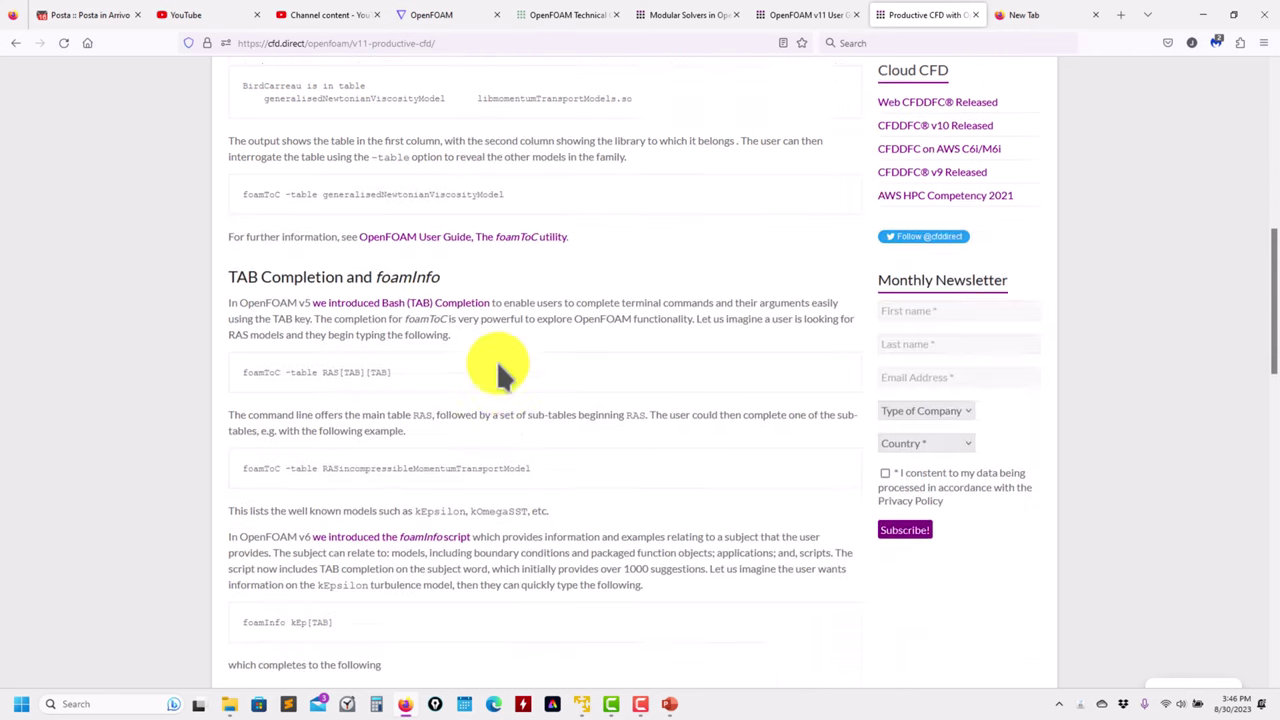
{"action": "scroll", "coordinate": [496, 361], "scroll_direction": "up", "scroll_amount": 20}
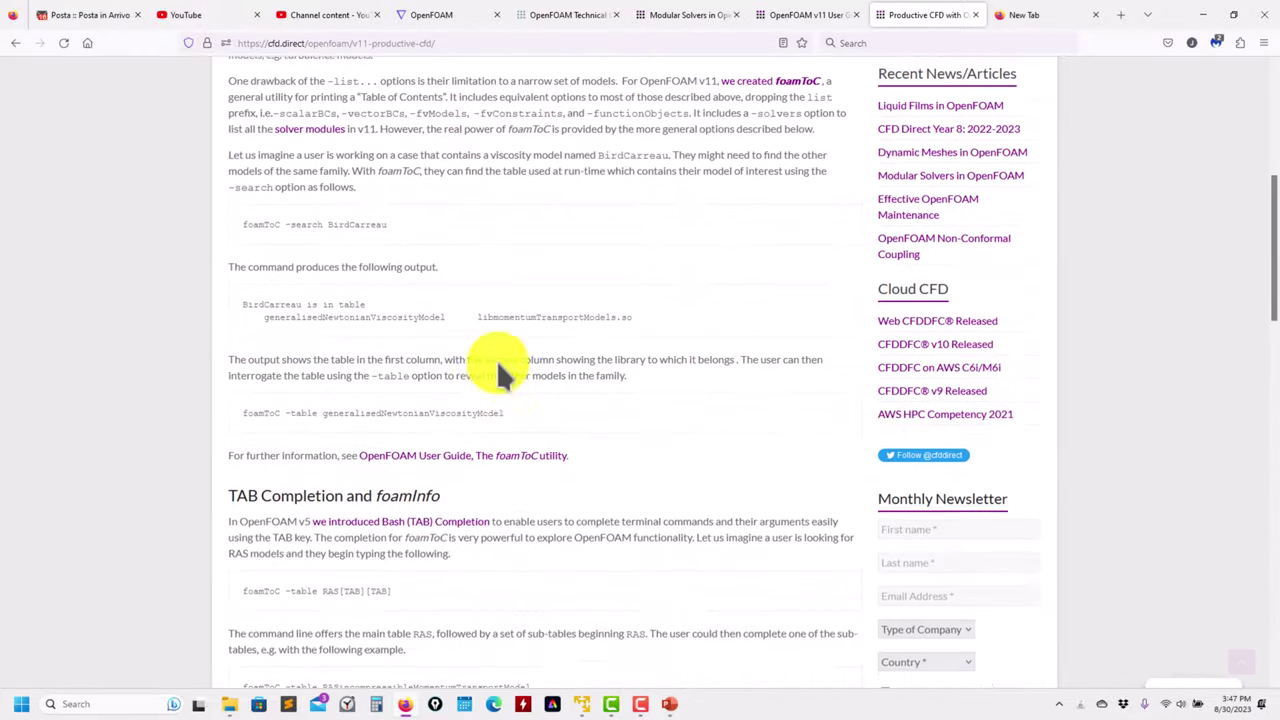
{"action": "left_click", "coordinate": [581, 704]}
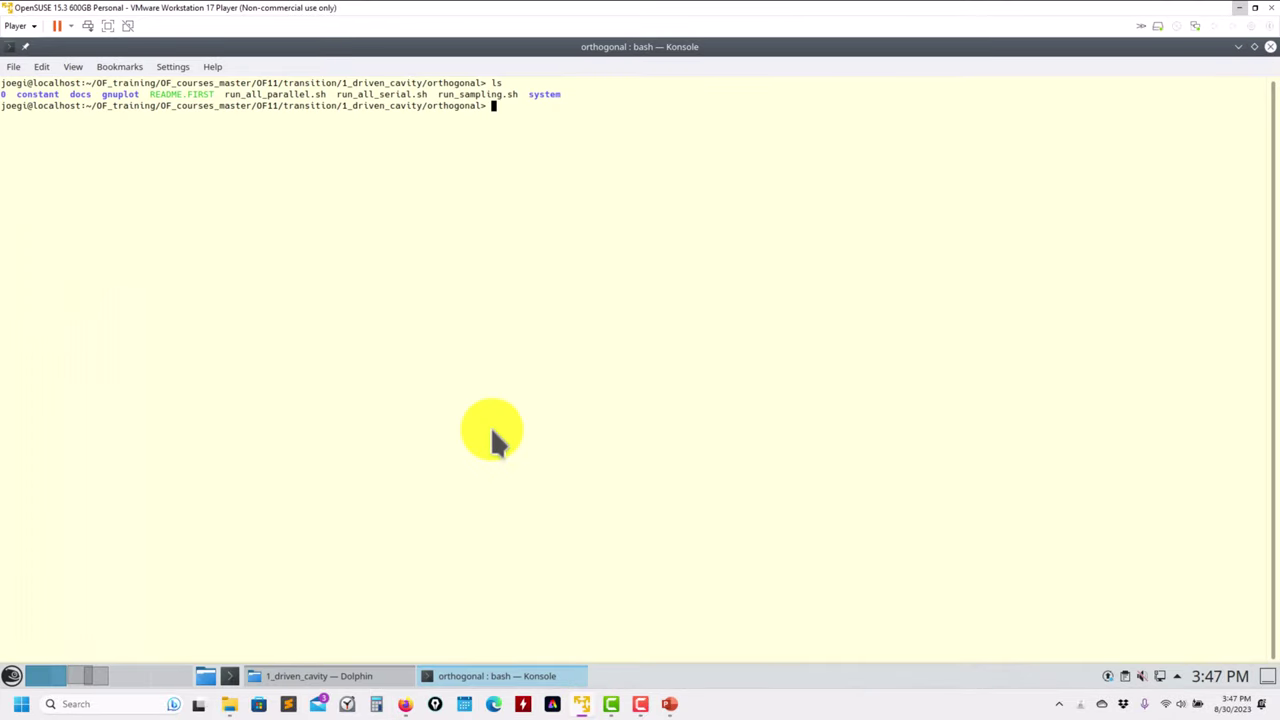
List the orthogonal case folder and load the OpenFOAM 10 environment with of10.
{"action": "type", "text": "k"}
{"action": "key", "text": "BackSpace"}
{"action": "type", "text": "ls"}
{"action": "key", "text": "Return"}
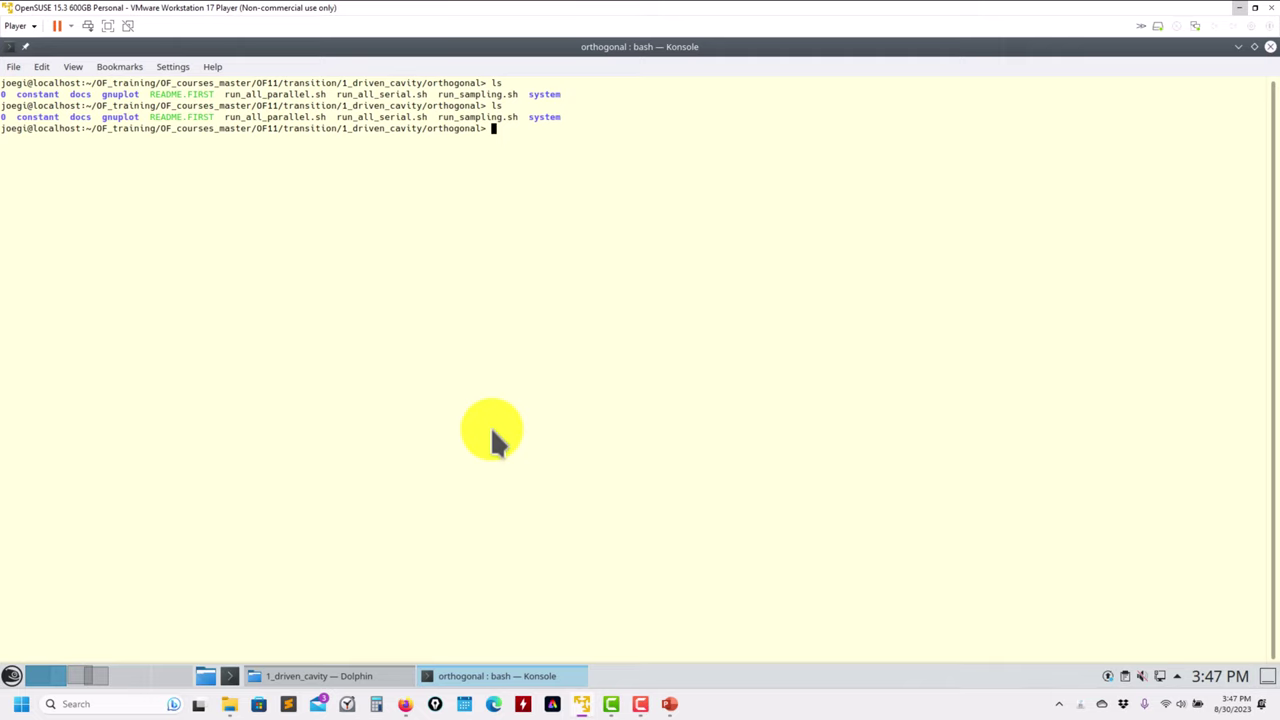
{"action": "type", "text": "of10"}
{"action": "key", "text": "Return"}
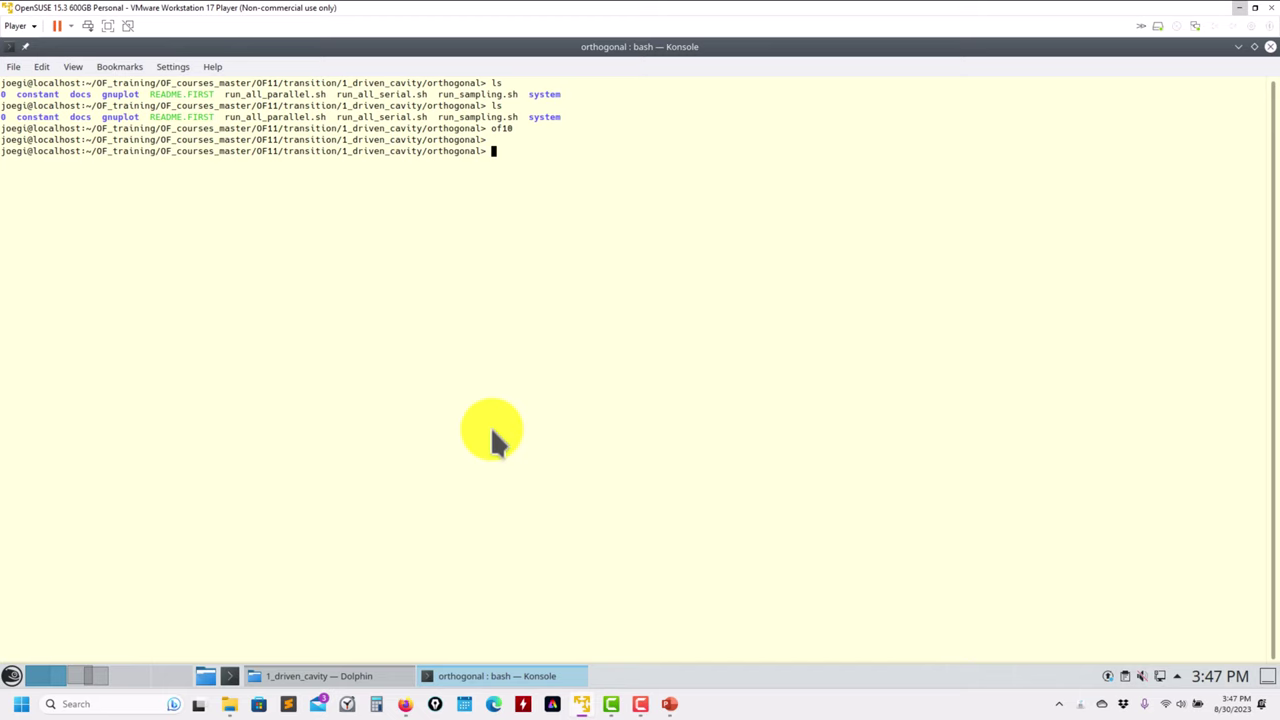
Locate blockMesh, mesh the cavity case, and run pimpleFoam through to Time = 50s.
{"action": "type", "text": "which blockMesh"}
{"action": "key", "text": "Return"}
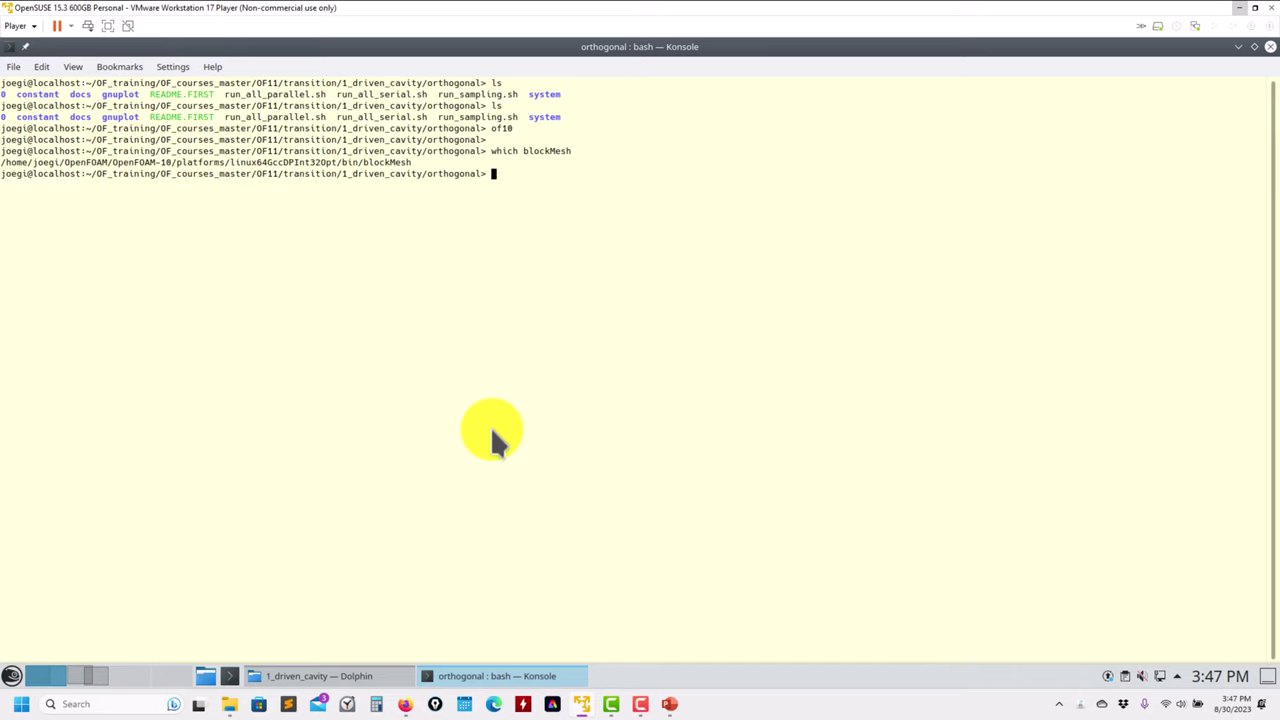
{"action": "type", "text": "blockMesh"}
{"action": "key", "text": "Return"}
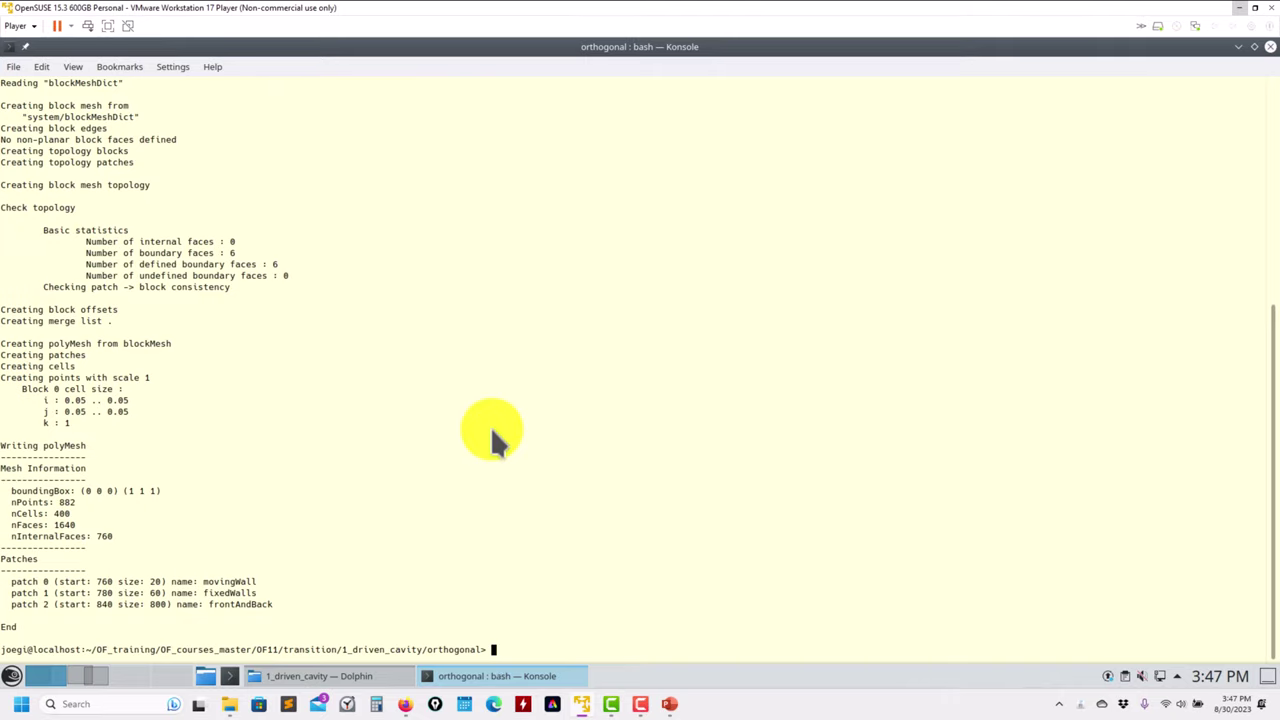
{"action": "type", "text": "pimpleFoam"}
{"action": "key", "text": "Return"}
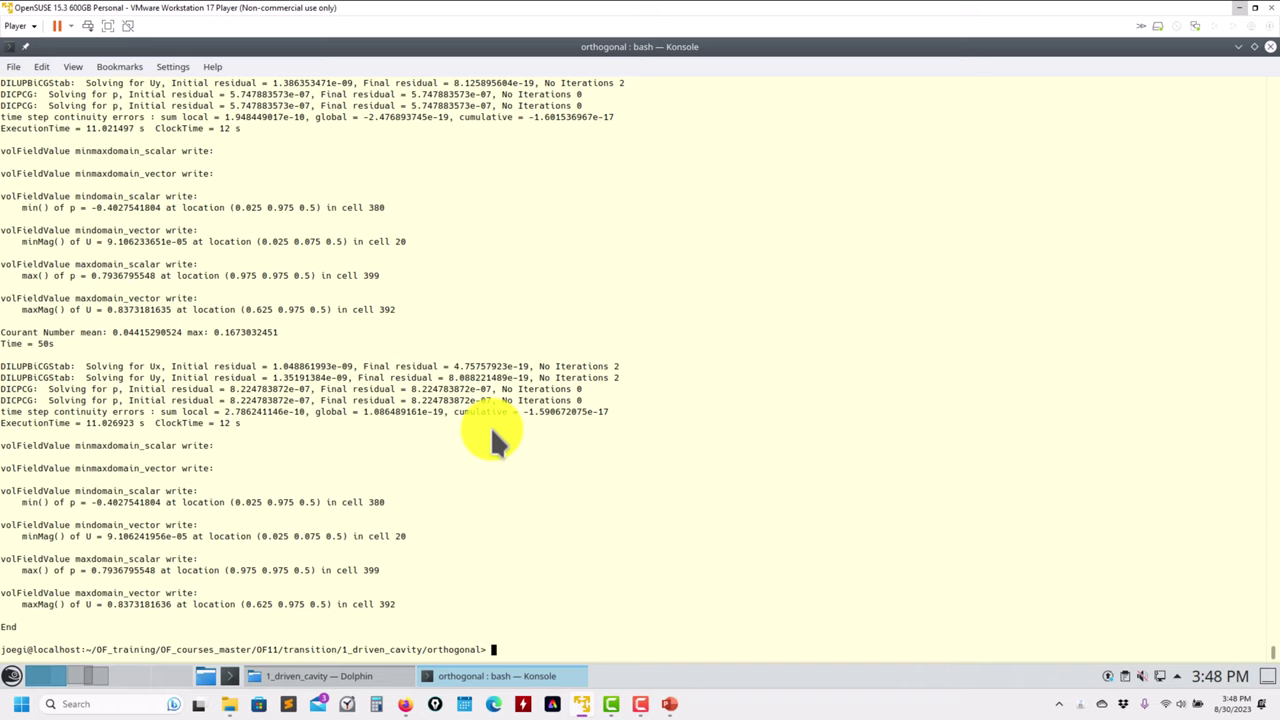
Show pimpleFoam's usage and options with pimpleFoam -help.
{"action": "type", "text": "pimple"}
{"action": "key", "text": "Tab"}
{"action": "type", "text": "-"}
{"action": "type", "text": "help"}
{"action": "key", "text": "Return"}
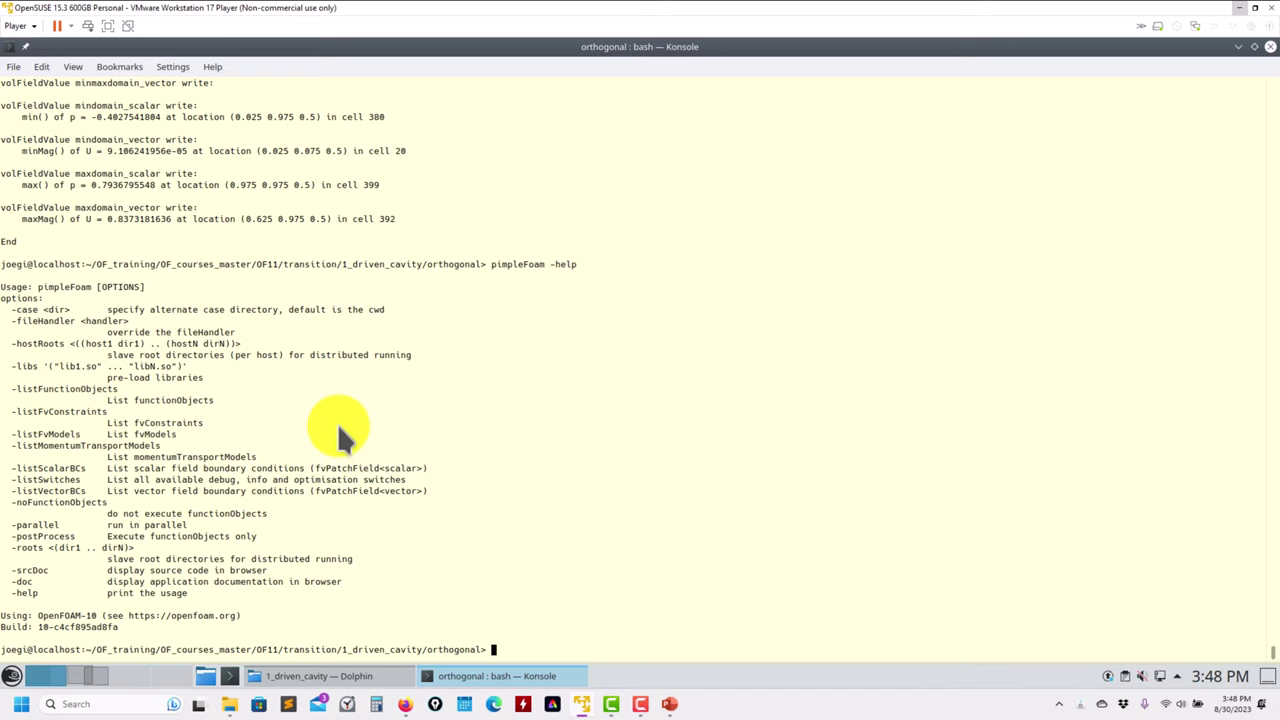
List pimpleFoam's momentum transport models with -listMomentumTransportModels.
{"action": "key", "text": "Up"}
{"action": "key", "text": "BackSpace"}
{"action": "key", "text": "BackSpace"}
{"action": "key", "text": "BackSpace"}
{"action": "key", "text": "BackSpace"}
{"action": "type", "text": "listM"}
{"action": "key", "text": "Tab"}
{"action": "key", "text": "Return"}
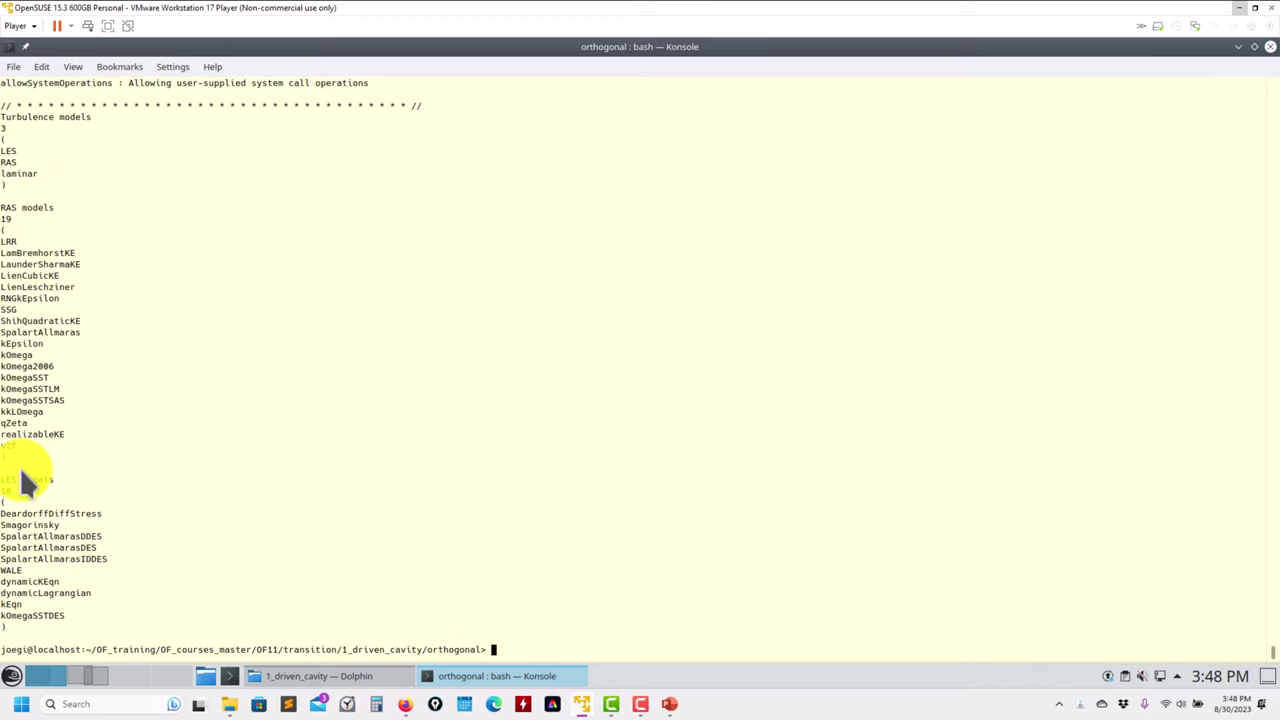
List pimpleFoam's 7 fvConstraints, then switch the shell to OpenFOAM 11 with of11.
{"action": "key", "text": "Up"}
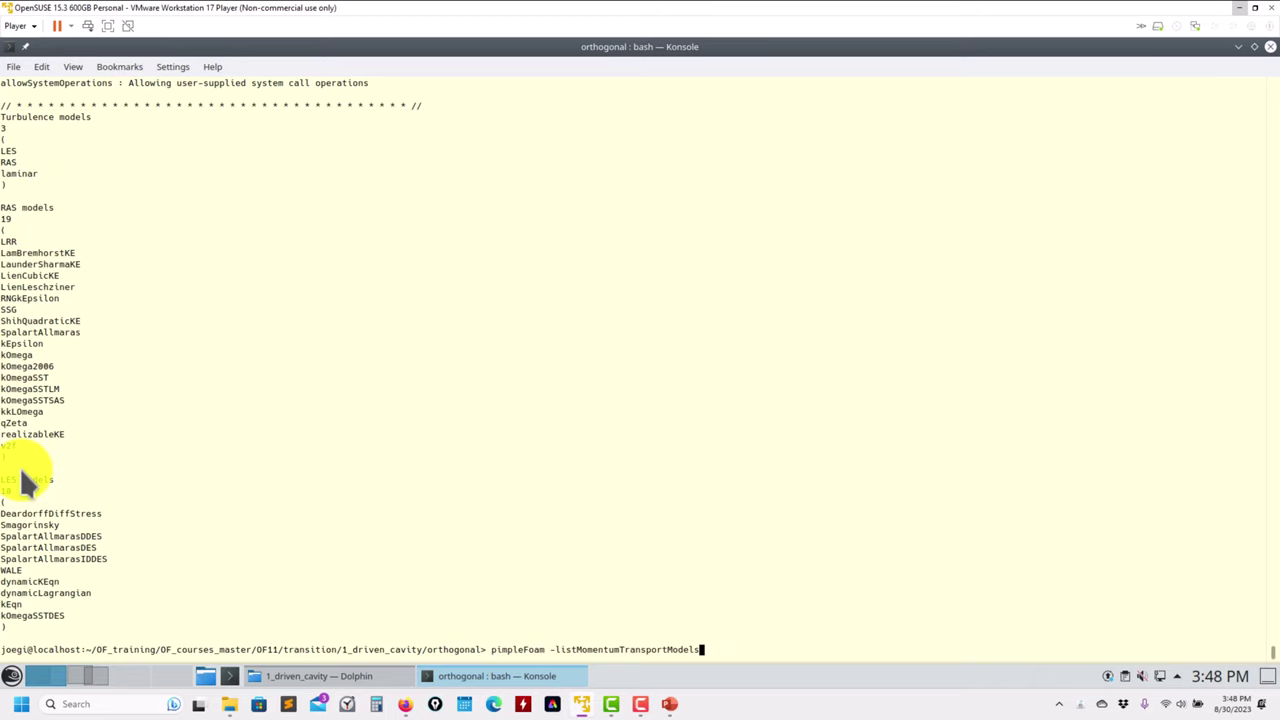
{"action": "key", "text": "BackSpace"}
{"action": "key", "text": "BackSpace"}
{"action": "key", "text": "BackSpace"}
{"action": "key", "text": "BackSpace"}
{"action": "key", "text": "BackSpace"}
{"action": "key", "text": "BackSpace"}
{"action": "key", "text": "BackSpace"}
{"action": "key", "text": "BackSpace"}
{"action": "key", "text": "BackSpace"}
{"action": "key", "text": "BackSpace"}
{"action": "key", "text": "BackSpace"}
{"action": "key", "text": "BackSpace"}
{"action": "key", "text": "BackSpace"}
{"action": "key", "text": "BackSpace"}
{"action": "key", "text": "BackSpace"}
{"action": "key", "text": "BackSpace"}
{"action": "key", "text": "BackSpace"}
{"action": "key", "text": "BackSpace"}
{"action": "key", "text": "BackSpace"}
{"action": "key", "text": "BackSpace"}
{"action": "key", "text": "BackSpace"}
{"action": "key", "text": "BackSpace"}
{"action": "key", "text": "BackSpace"}
{"action": "type", "text": "Fv"}
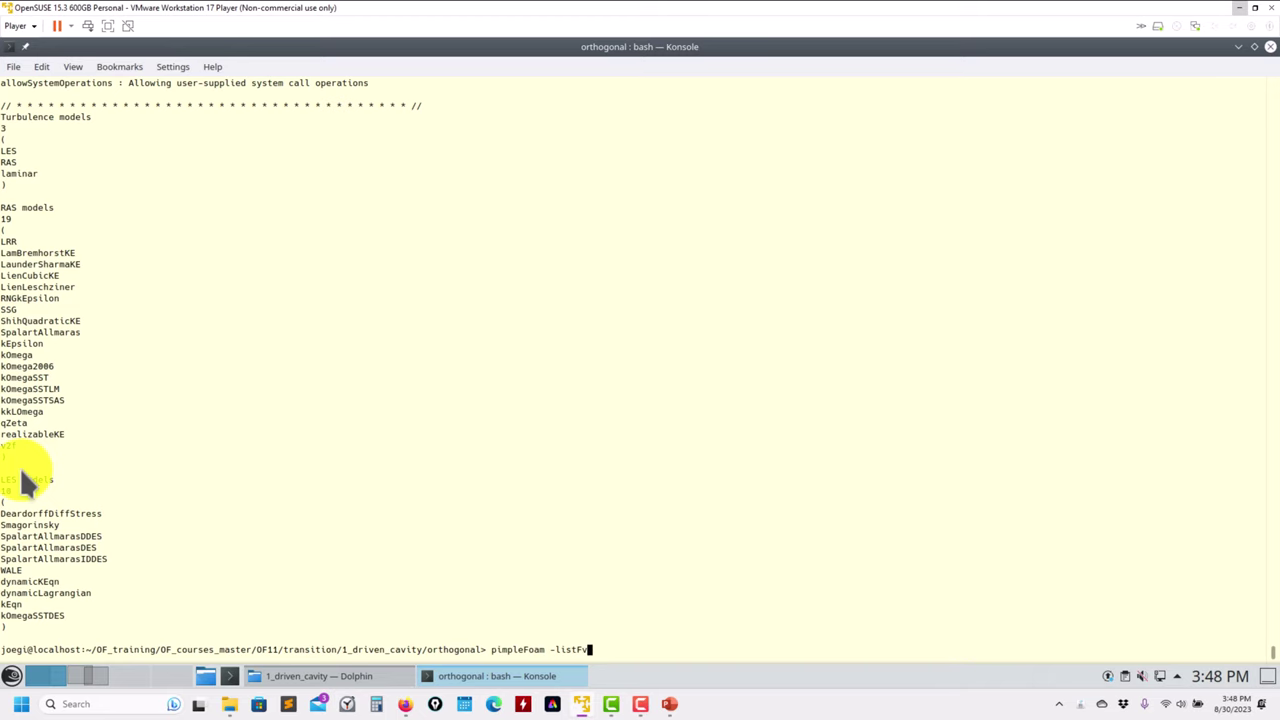
{"action": "key", "text": "Tab"}
{"action": "key", "text": "Tab"}
{"action": "key", "text": "Tab"}
{"action": "type", "text": "C"}
{"action": "key", "text": "Tab"}
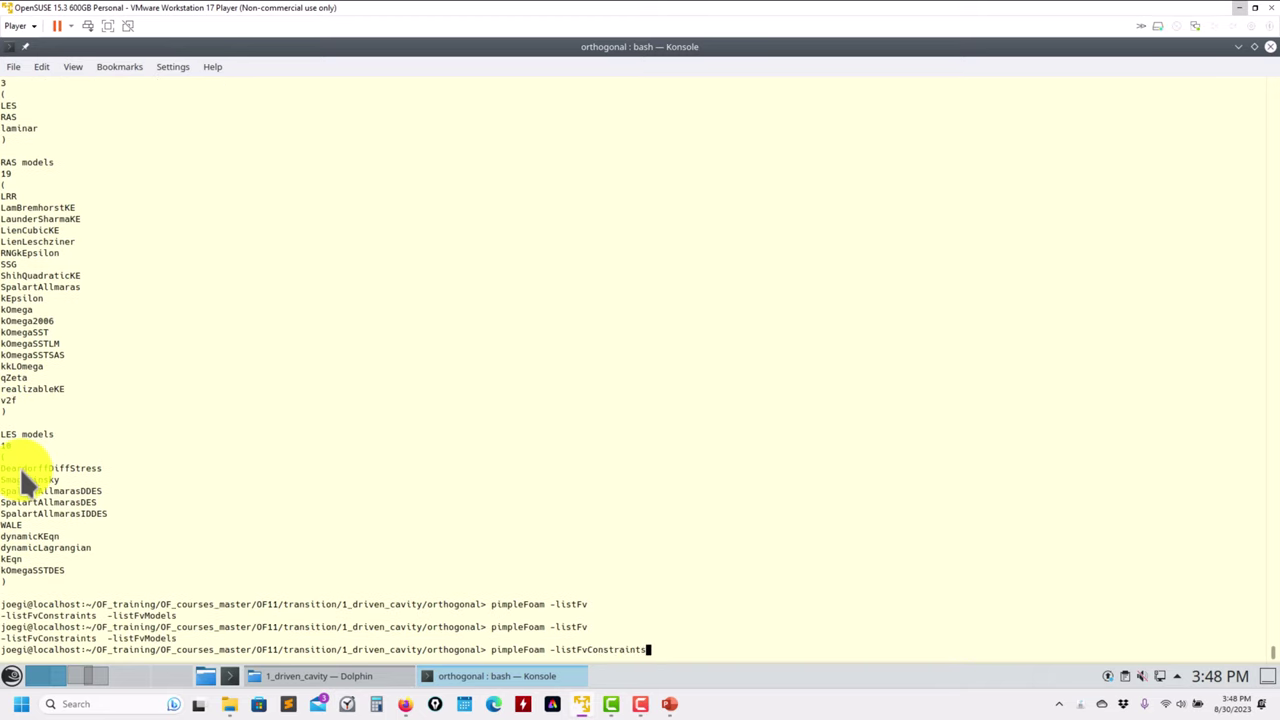
{"action": "key", "text": "Return"}
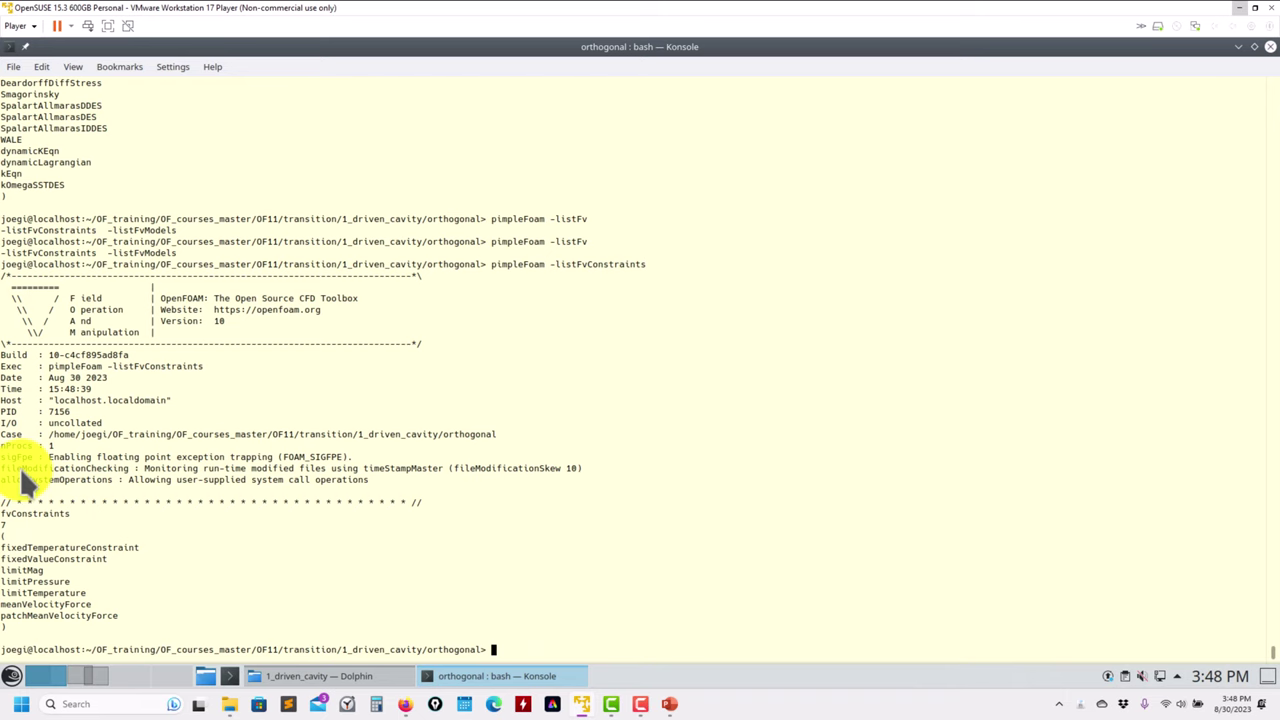
{"action": "type", "text": "of11"}
{"action": "key", "text": "Return"}
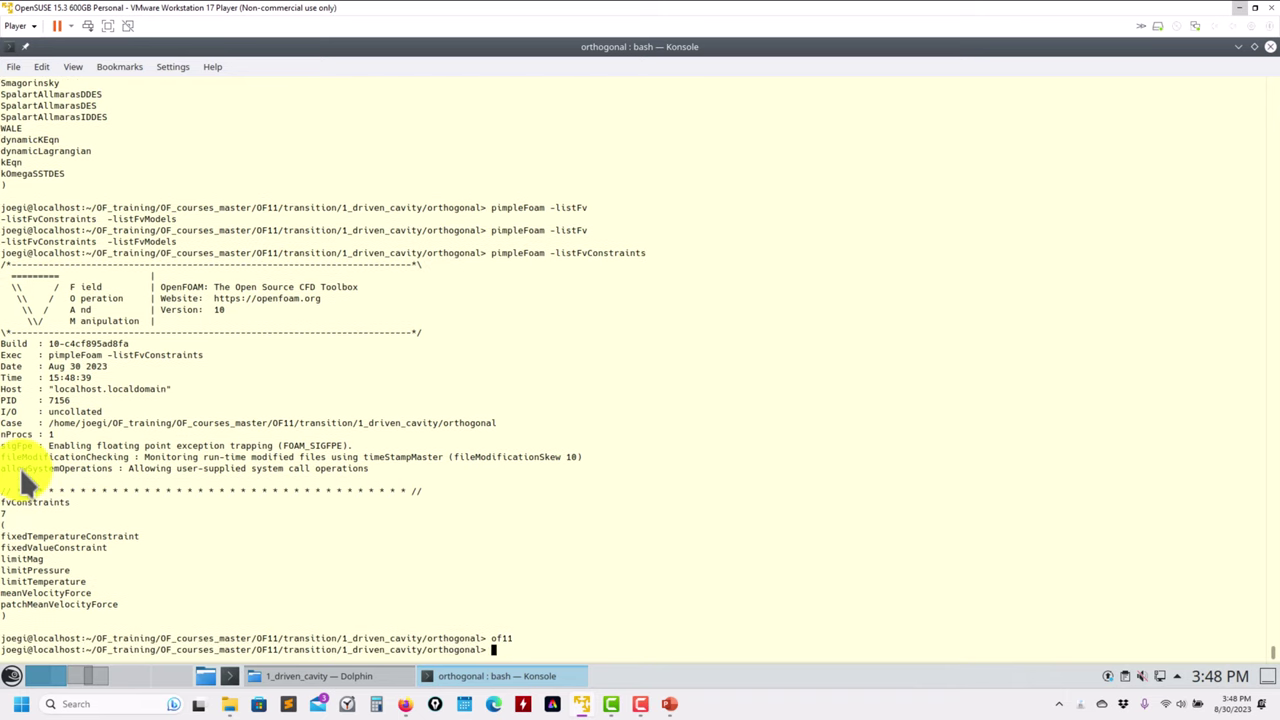
Clean the cavity case with foamCleanTutorials and regenerate its mesh with blockMesh.
{"action": "type", "text": "foamCleanT"}
{"action": "key", "text": "Tab"}
{"action": "key", "text": "Return"}
{"action": "type", "text": "blockMesh"}
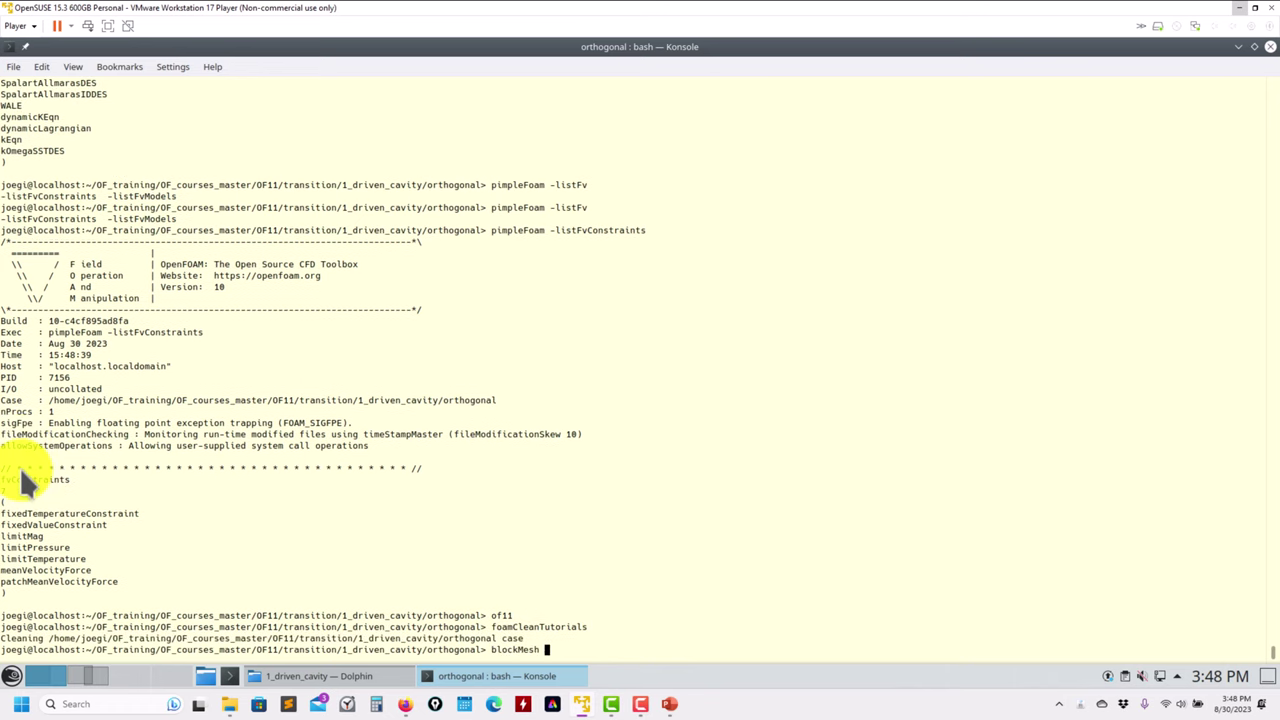
{"action": "key", "text": "Return"}
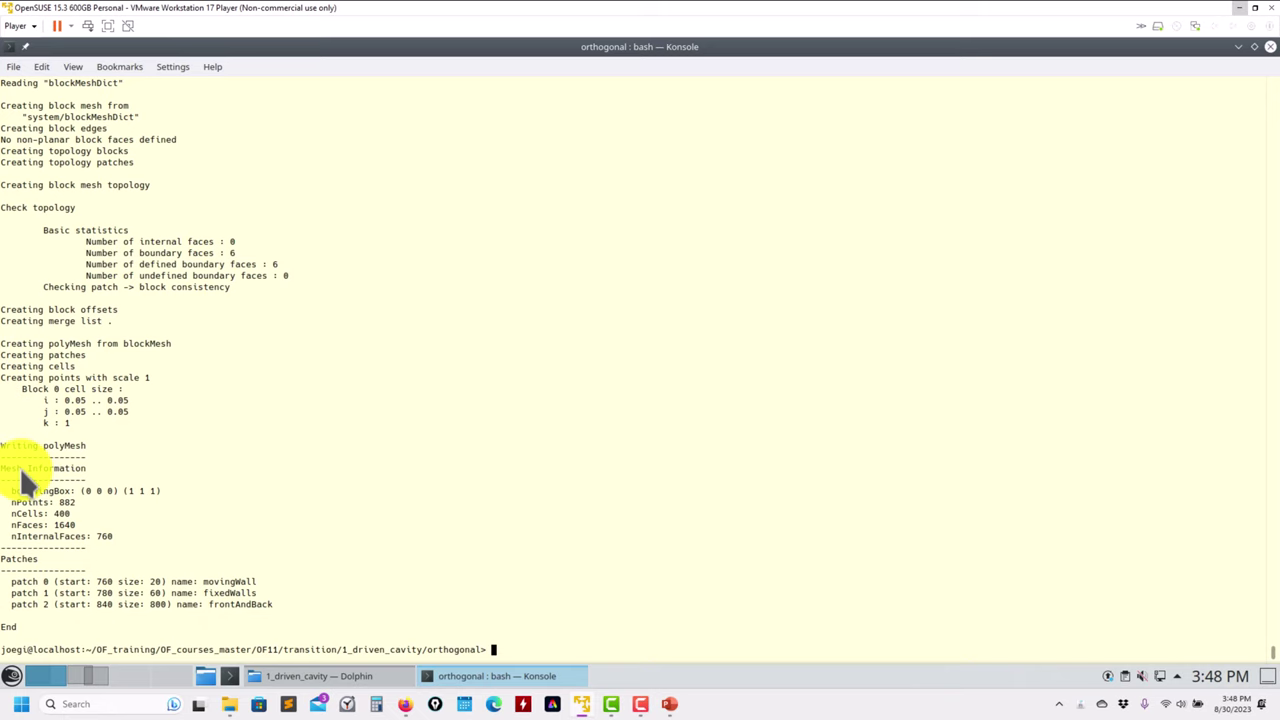
Check where blockMesh lives, then start pimpleFoam and stop it at Time = 3.34s.
{"action": "type", "text": "which blockMesh"}
{"action": "key", "text": "Return"}
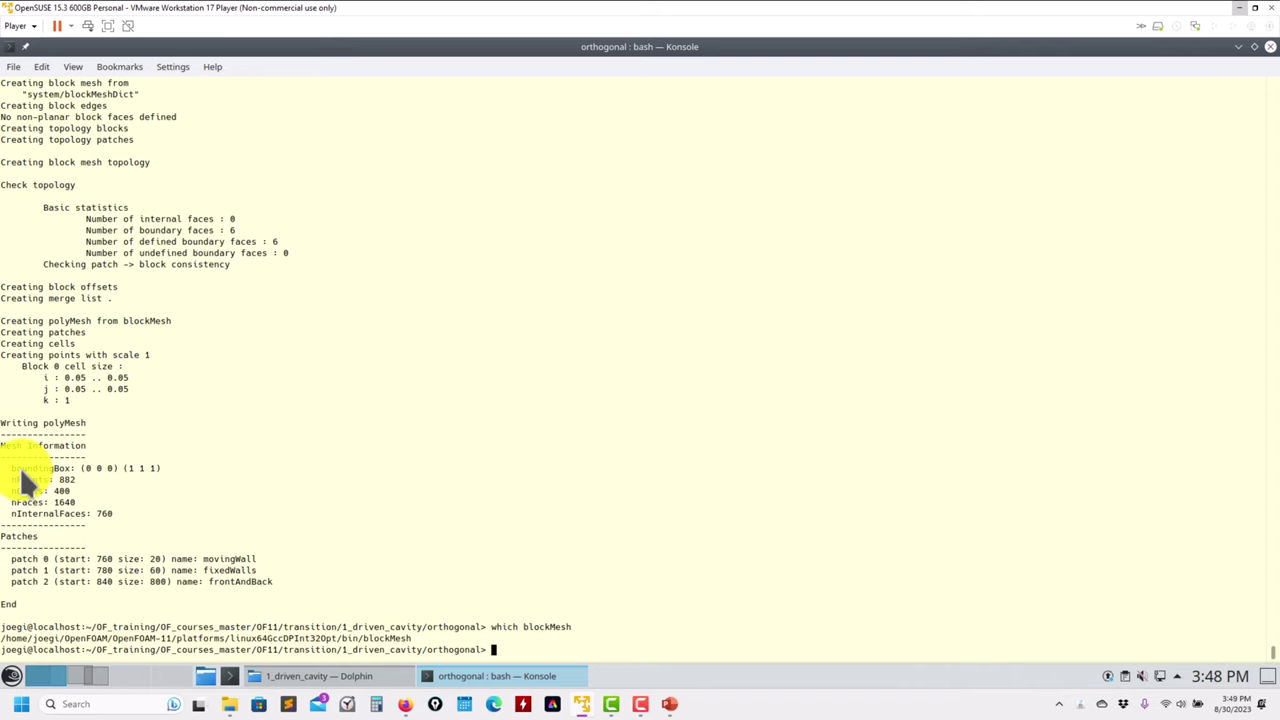
{"action": "type", "text": "pimpleFoam"}
{"action": "key", "text": "Return"}
{"action": "key", "text": "ctrl+c"}
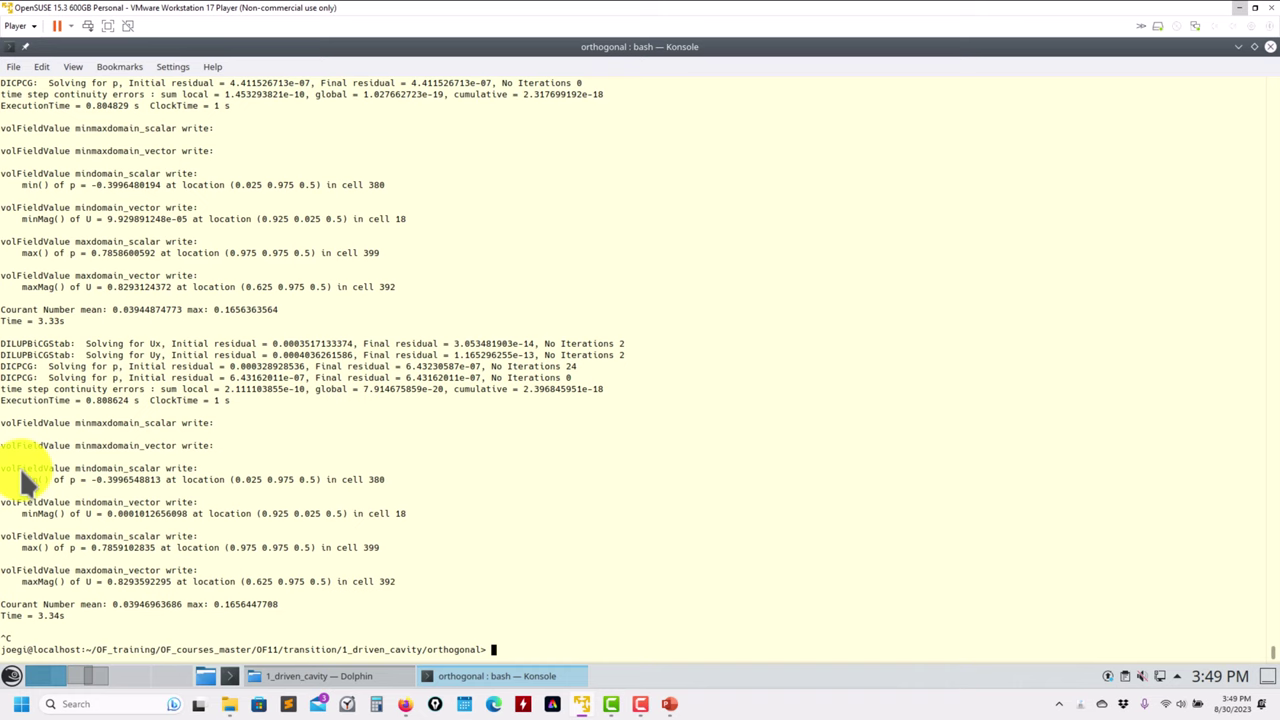
Confirm with which pimpleFoam that pimpleFoam resolves to the OpenFOAM-11/bin folder.
{"action": "key", "text": "Up"}
{"action": "key", "text": "Home"}
{"action": "type", "text": "which"}
{"action": "key", "text": "Return"}
{"action": "key", "text": "Up"}
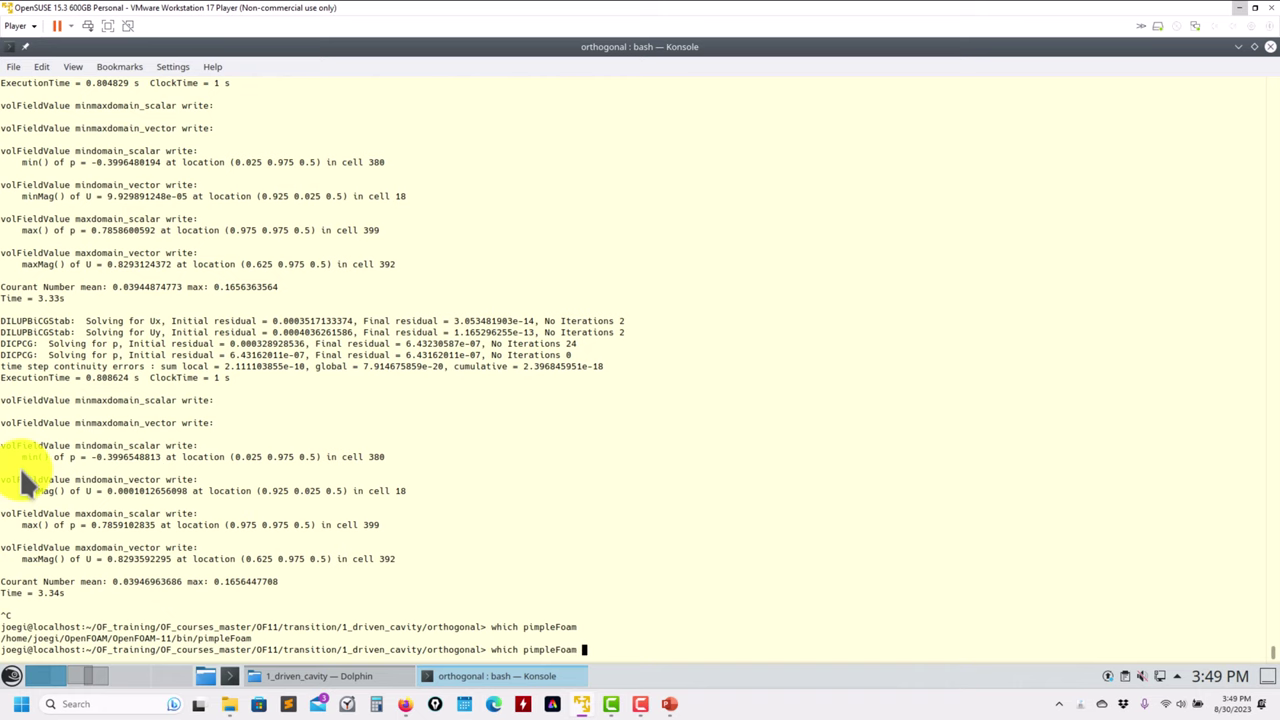
{"action": "key", "text": "ctrl+u"}
{"action": "type", "text": "cat"}
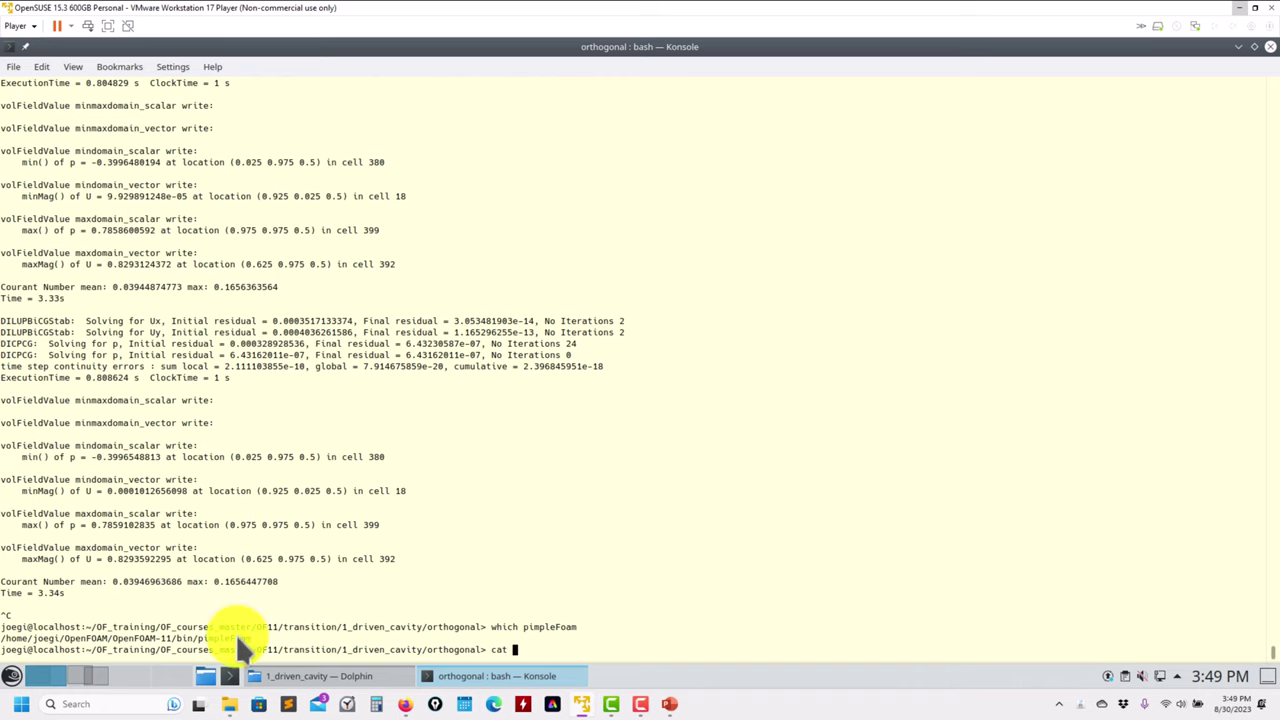
Print the pimpleFoam script with cat, highlighting its foamRun -solver incompressibleFluid line.
{"action": "left_click_drag", "start_coordinate": [251, 636], "coordinate": [6, 640]}
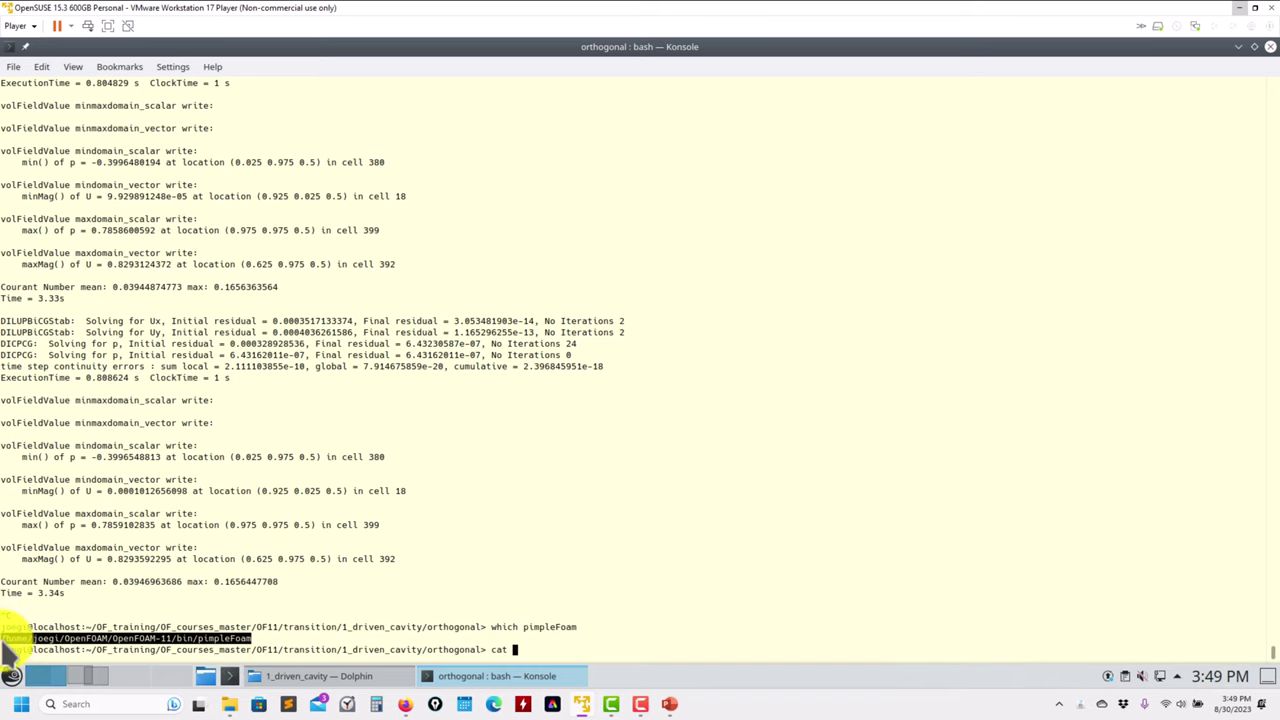
{"action": "right_click", "coordinate": [6, 645]}
{"action": "left_click", "coordinate": [102, 458]}
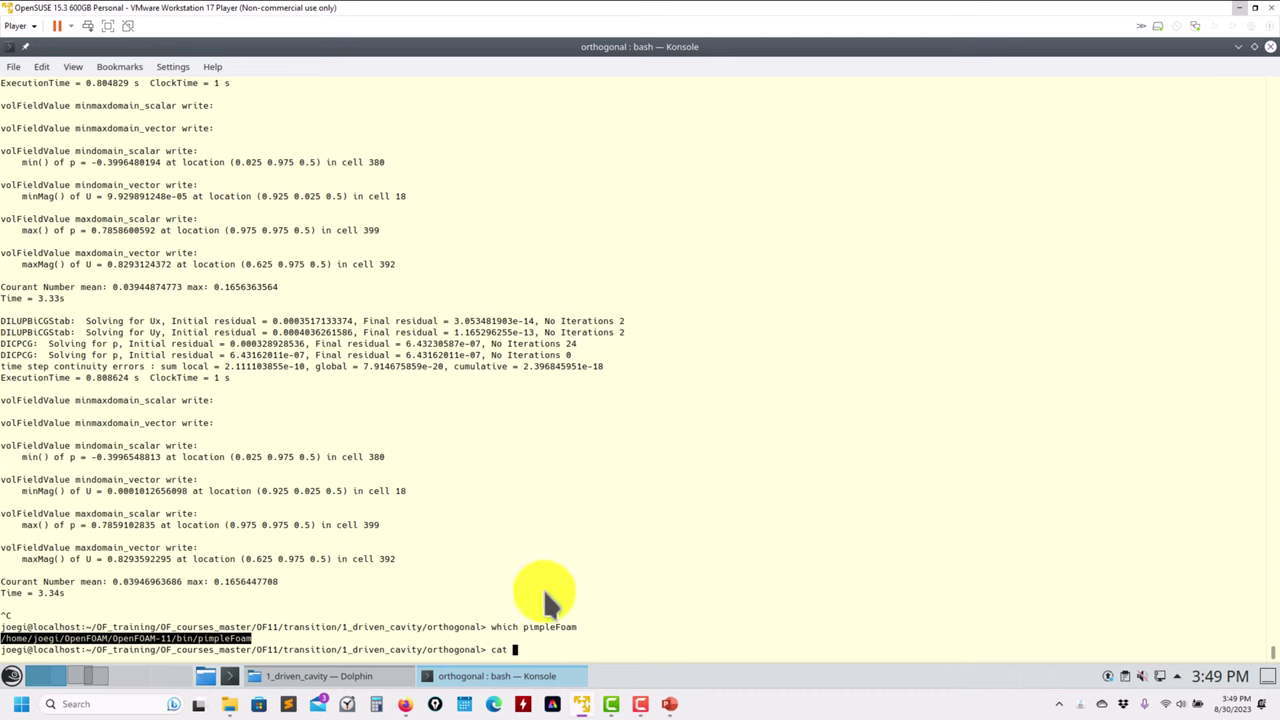
{"action": "right_click", "coordinate": [554, 648]}
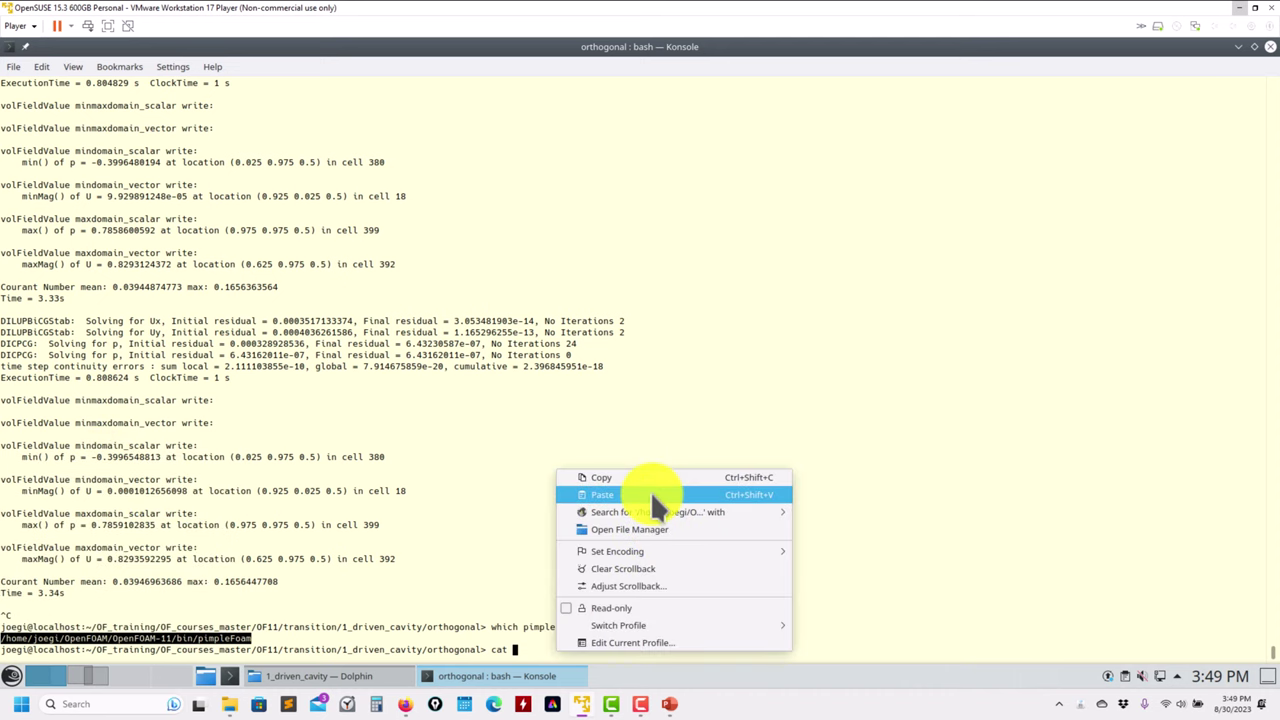
{"action": "left_click", "coordinate": [652, 494]}
{"action": "key", "text": "Return"}
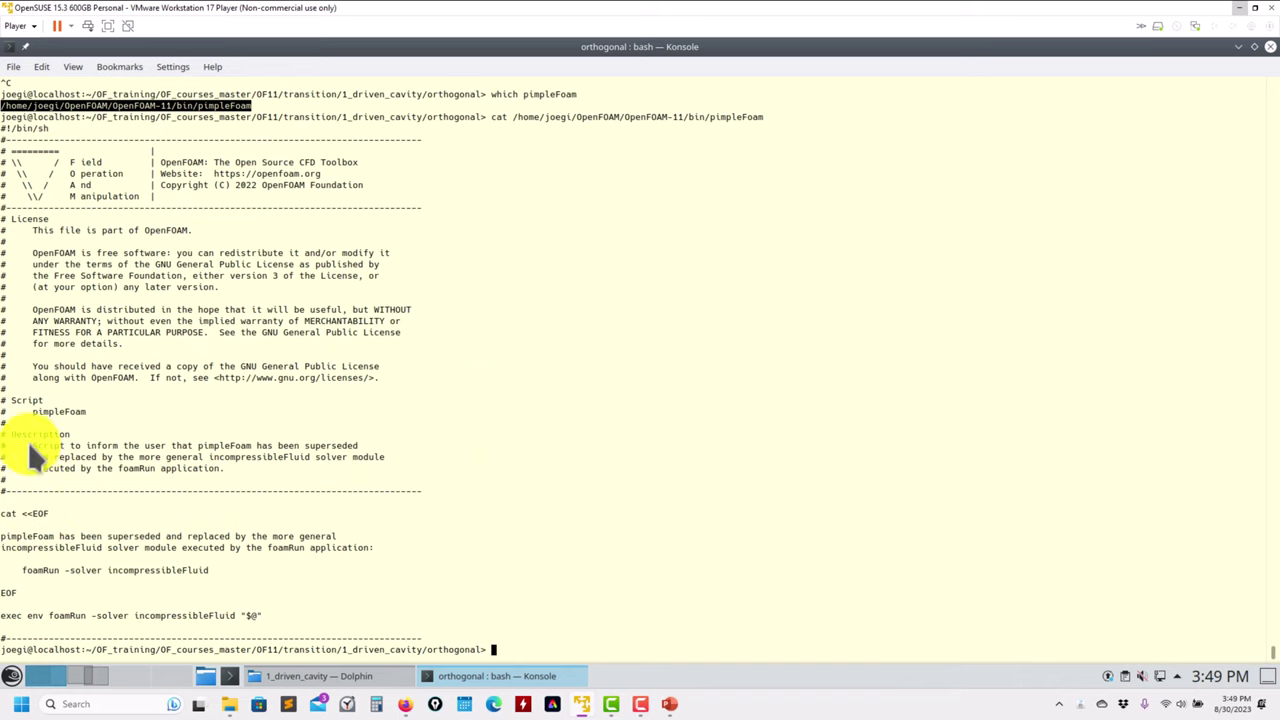
{"action": "left_click_drag", "start_coordinate": [30, 456], "coordinate": [293, 458]}
{"action": "left_click", "coordinate": [391, 545]}
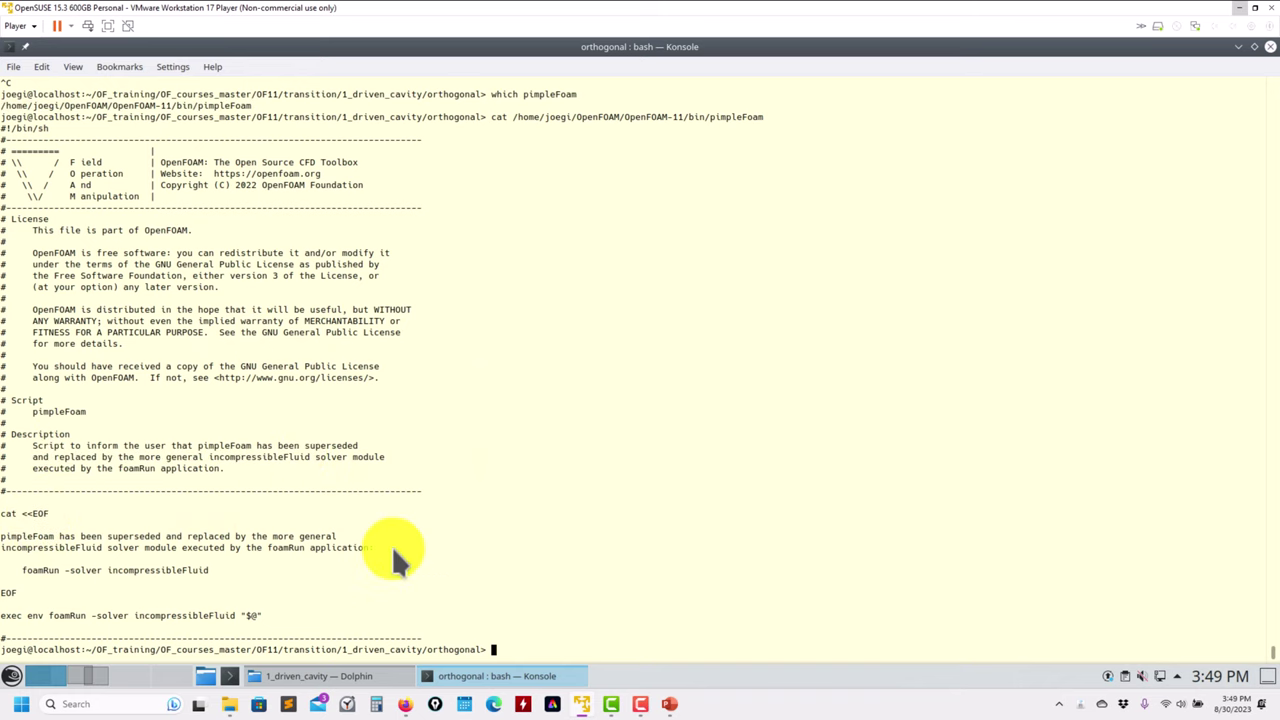
{"action": "triple_click", "coordinate": [38, 567]}
Clean the case, rebuild the mesh, and restart the solver with icoFoam to Time = 0.7s.
{"action": "type", "text": "foamCleanTutorials"}
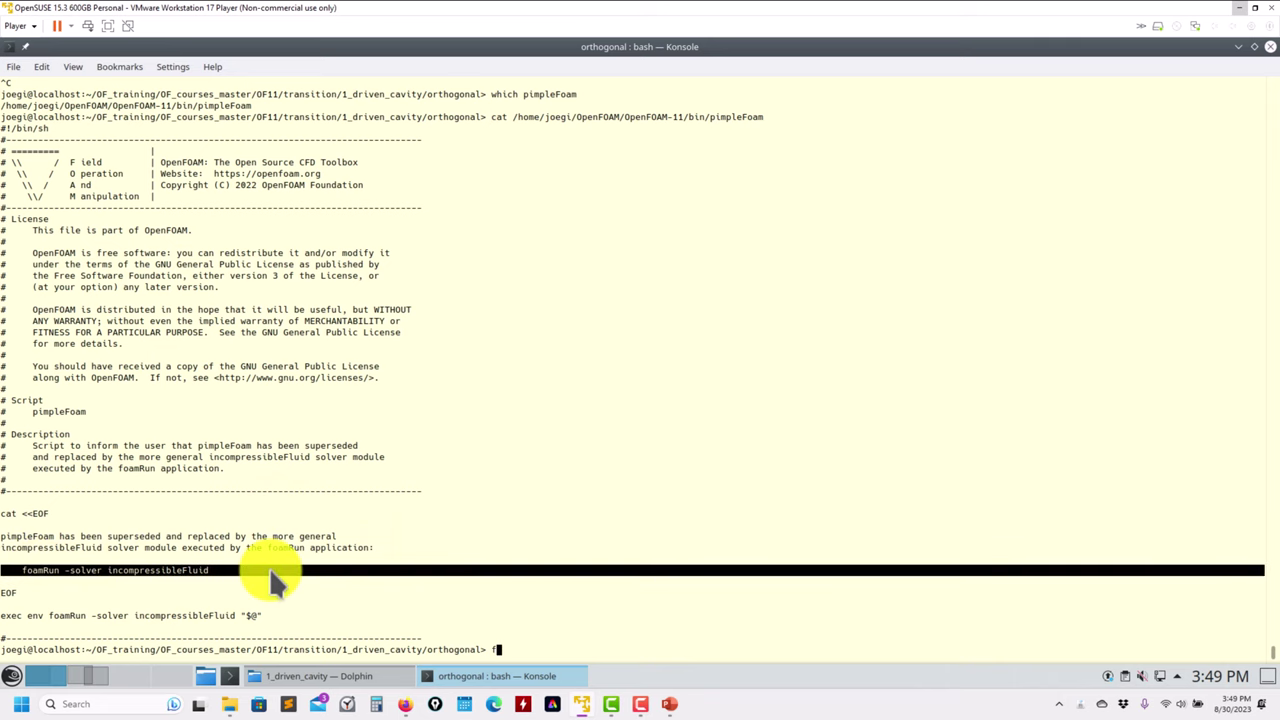
{"action": "key", "text": "Return"}
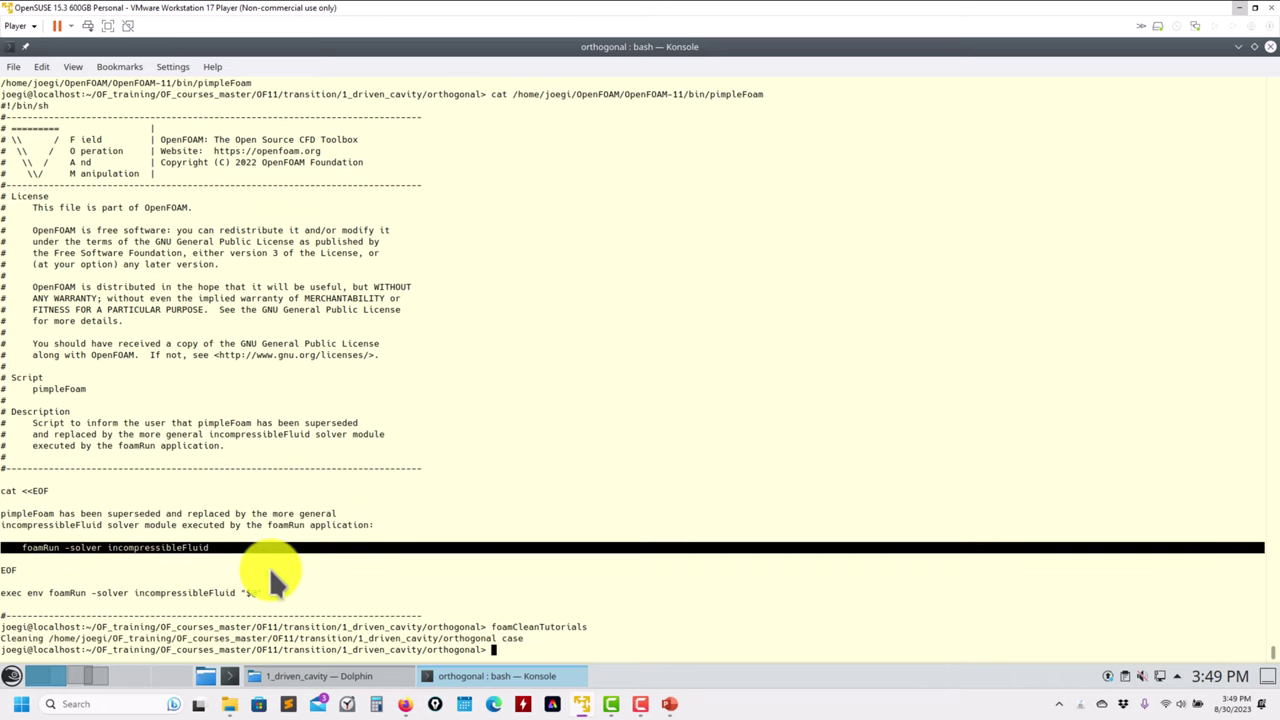
{"action": "type", "text": "blockMesh"}
{"action": "key", "text": "Return"}
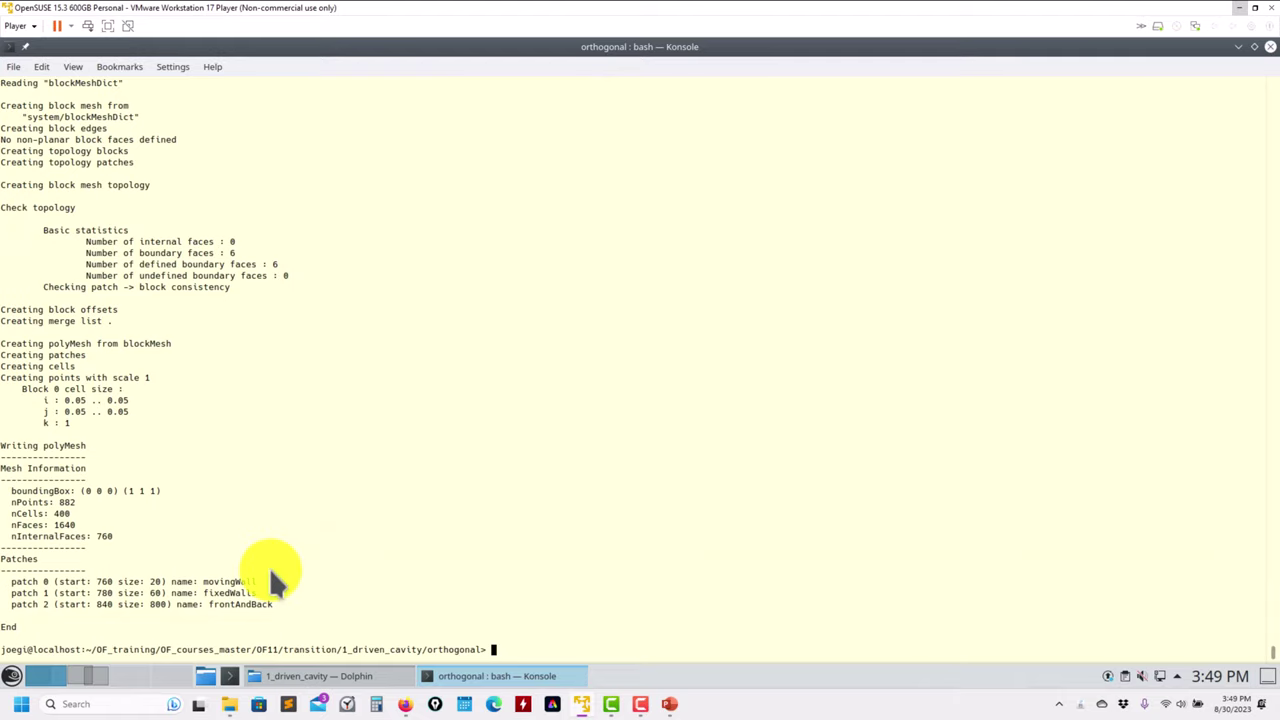
{"action": "type", "text": "icoFoam"}
{"action": "key", "text": "Return"}
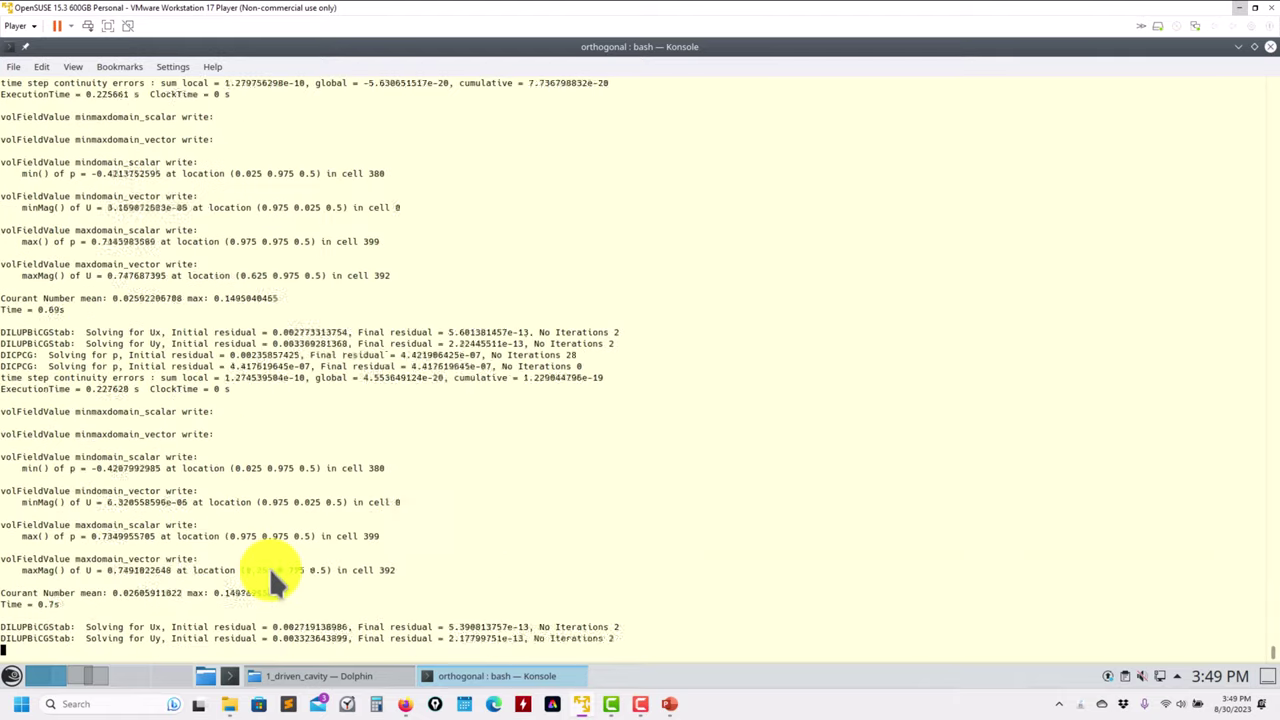
Open the orthogonal case folder in Dolphin and stop the running solver with Ctrl+C.
{"action": "left_click", "coordinate": [300, 676]}
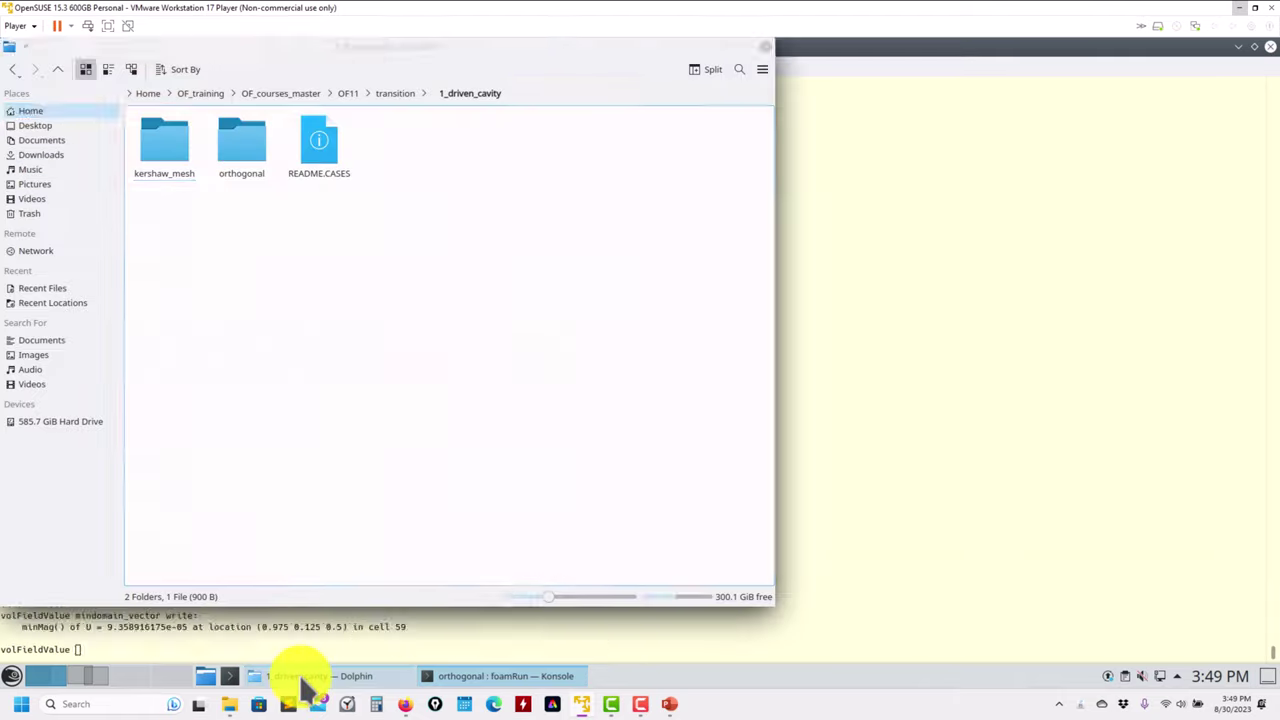
{"action": "double_click", "coordinate": [238, 165]}
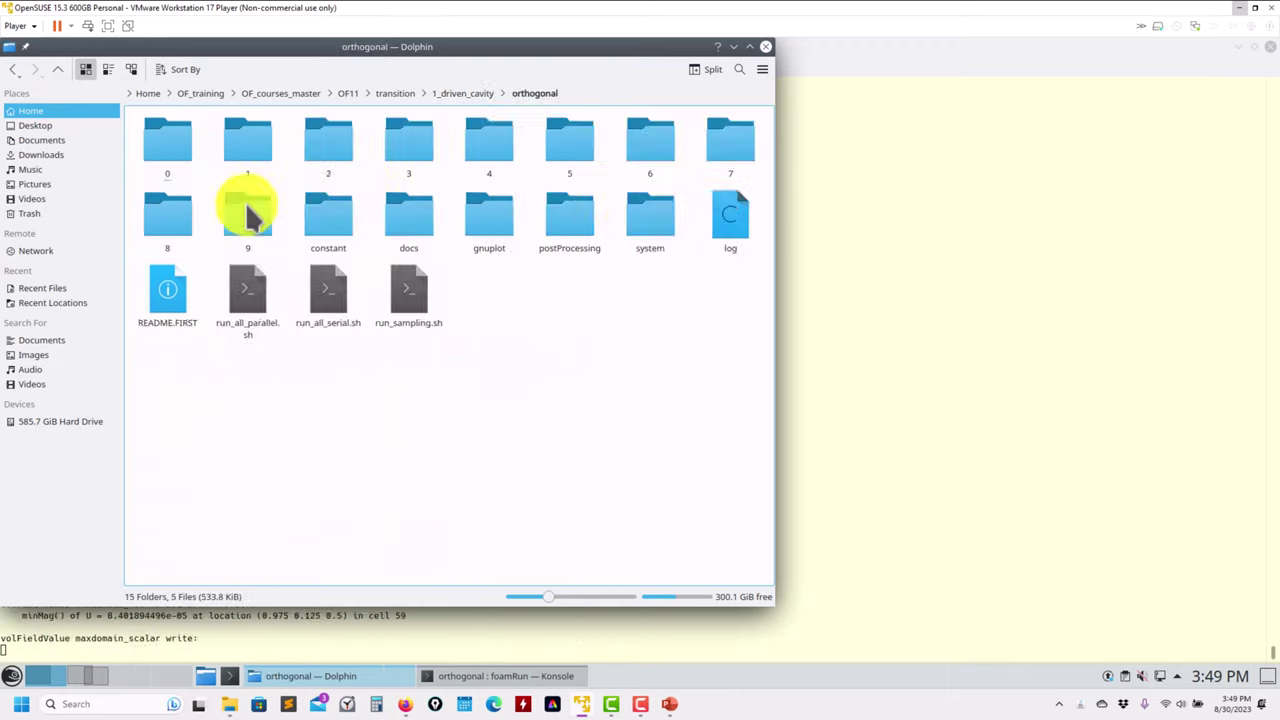
{"action": "double_click", "coordinate": [659, 238]}
{"action": "left_click", "coordinate": [887, 386]}
{"action": "key", "text": "ctrl+c"}
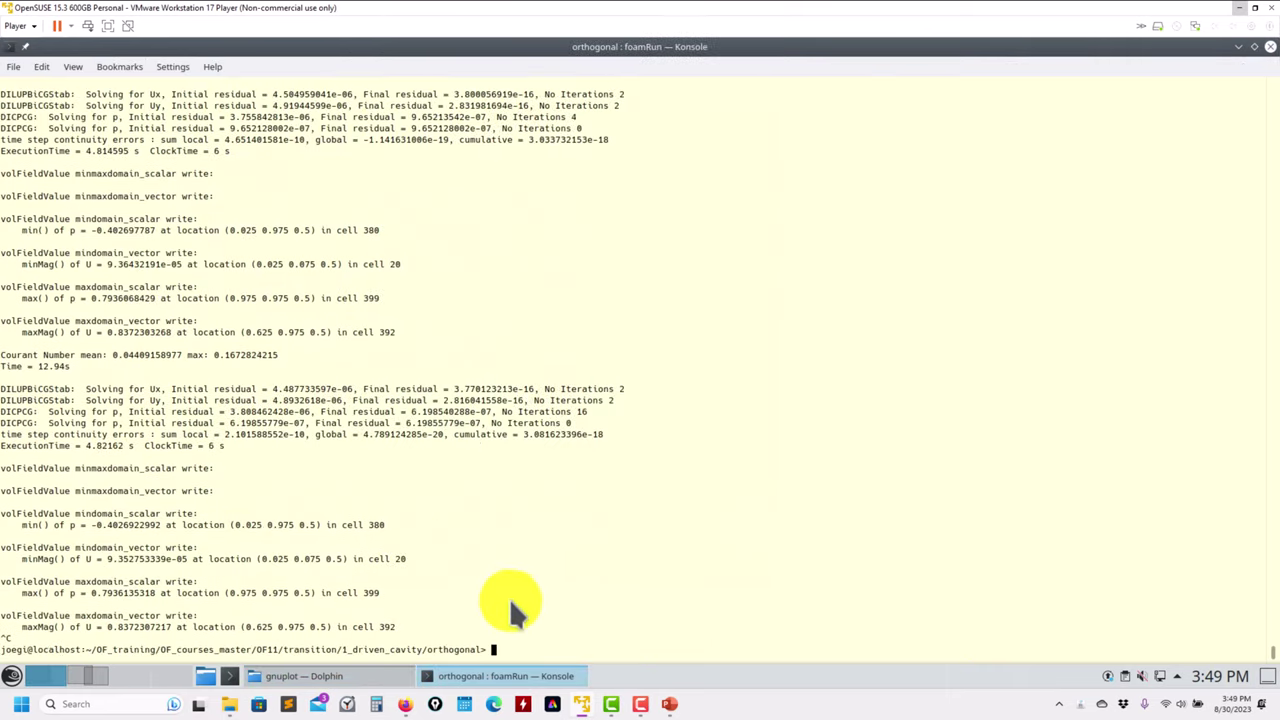
Browse to orthogonal/system and open controlDict in Kate.
{"action": "left_click", "coordinate": [405, 704]}
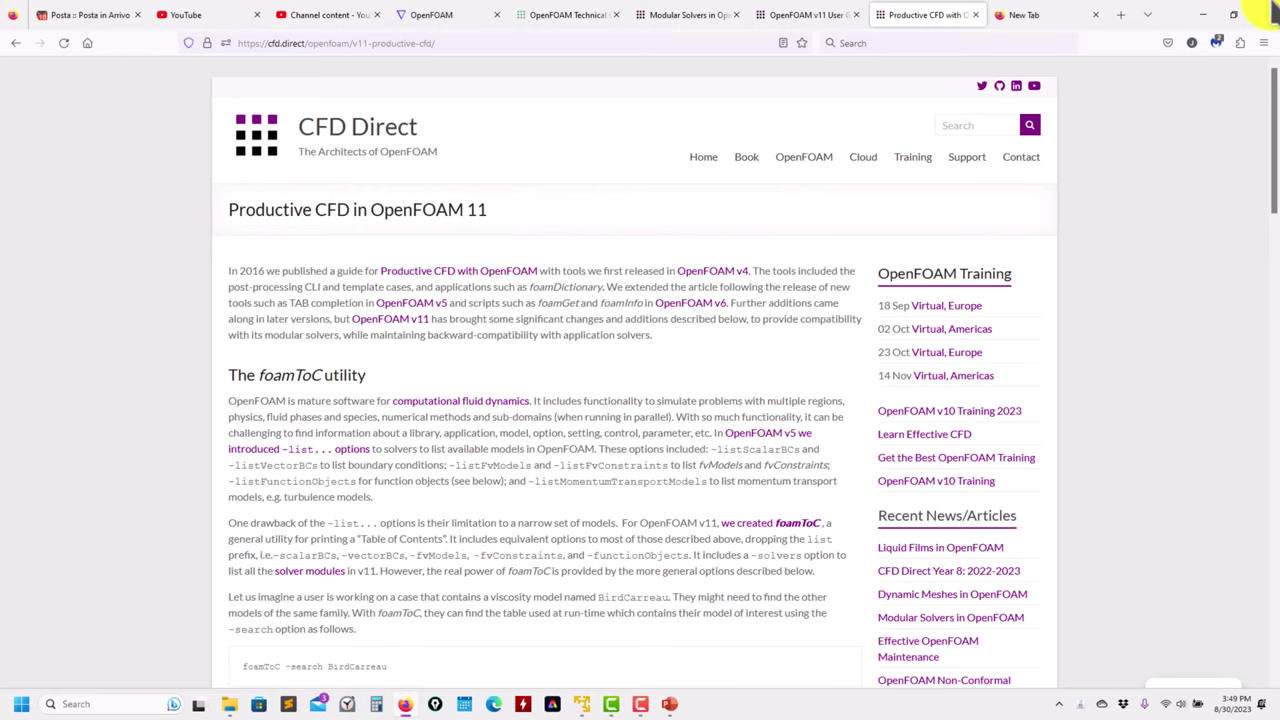
{"action": "left_click", "coordinate": [1203, 14]}
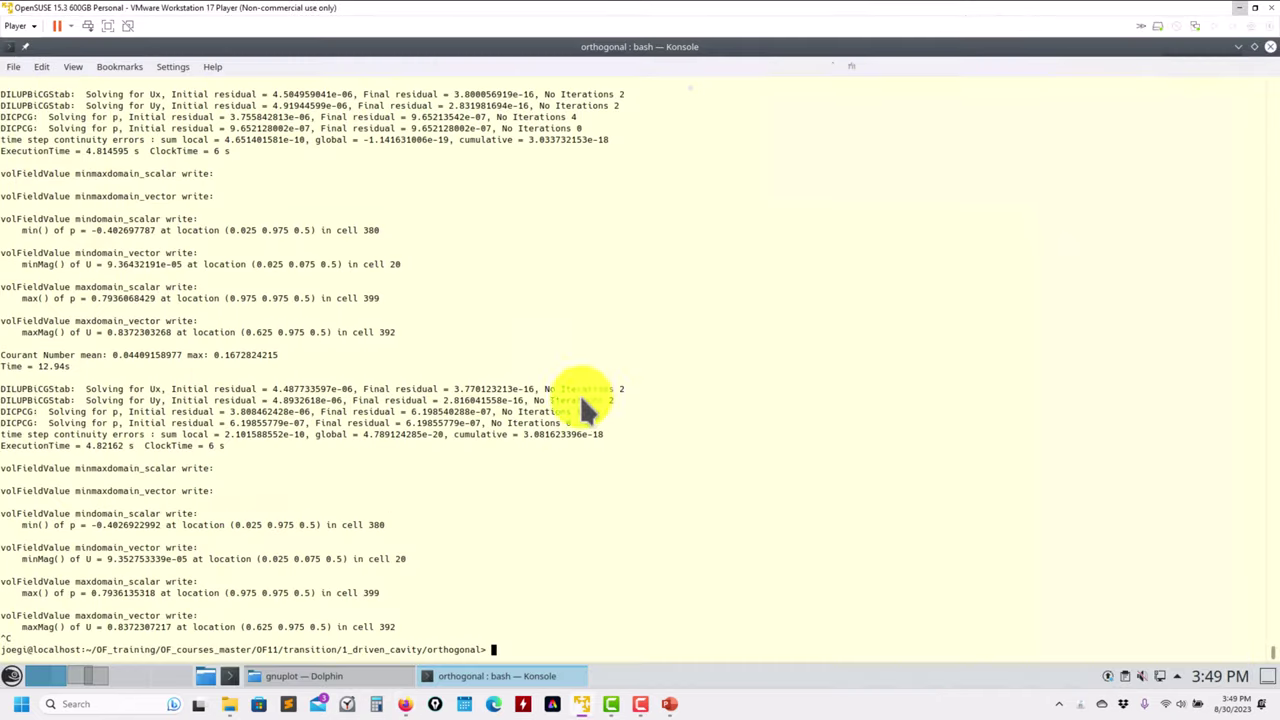
{"action": "left_click", "coordinate": [330, 683]}
{"action": "left_click", "coordinate": [548, 93]}
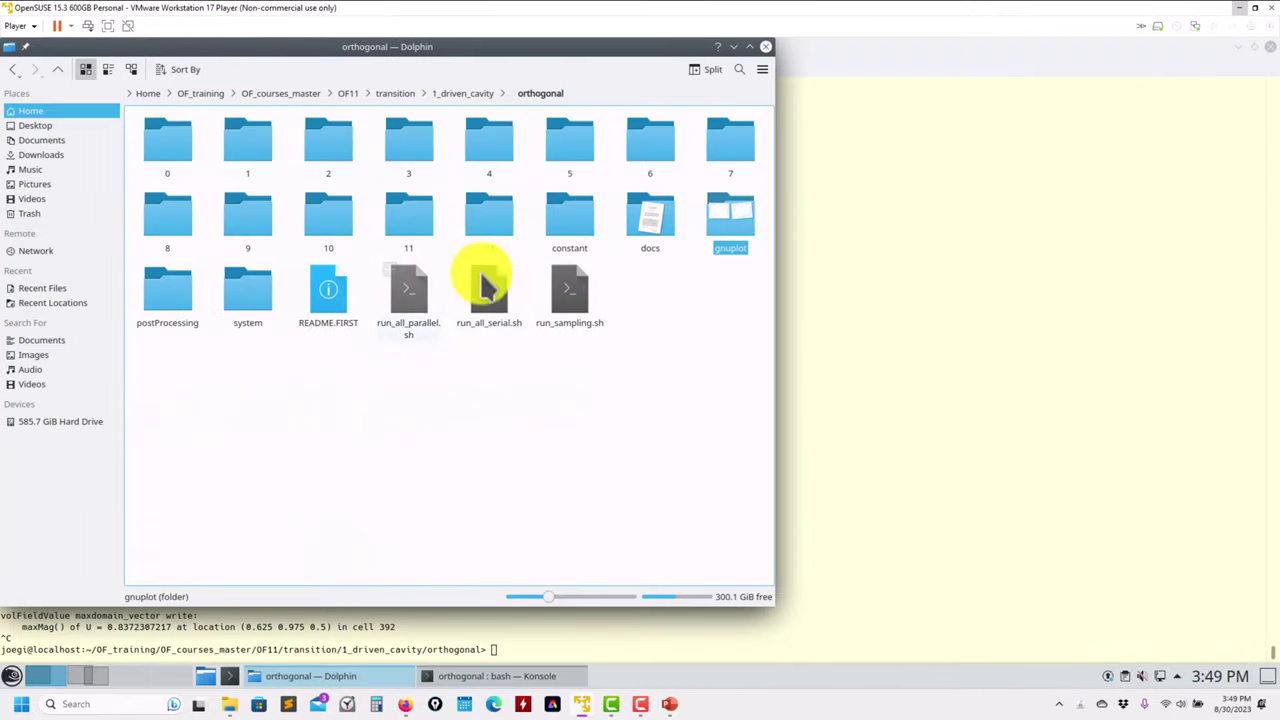
{"action": "left_click", "coordinate": [240, 305]}
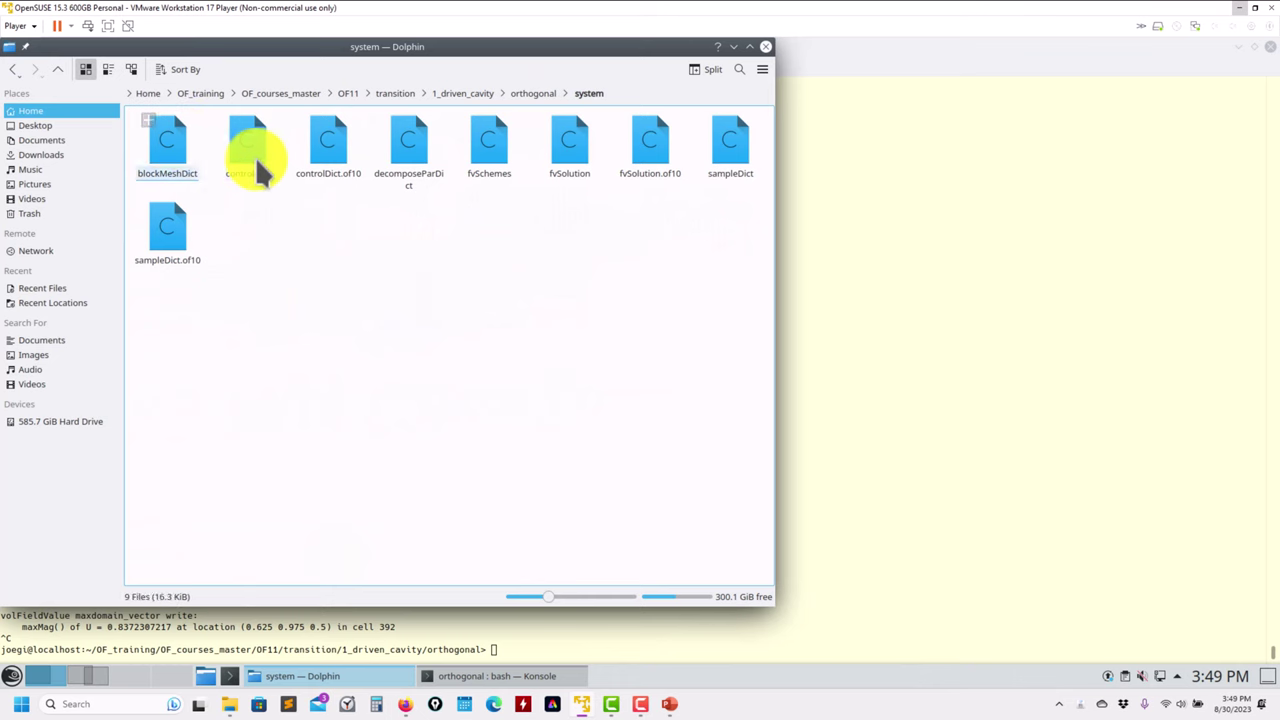
{"action": "right_click", "coordinate": [250, 165]}
{"action": "mouse_move", "coordinate": [380, 190]}
{"action": "left_click", "coordinate": [540, 255]}
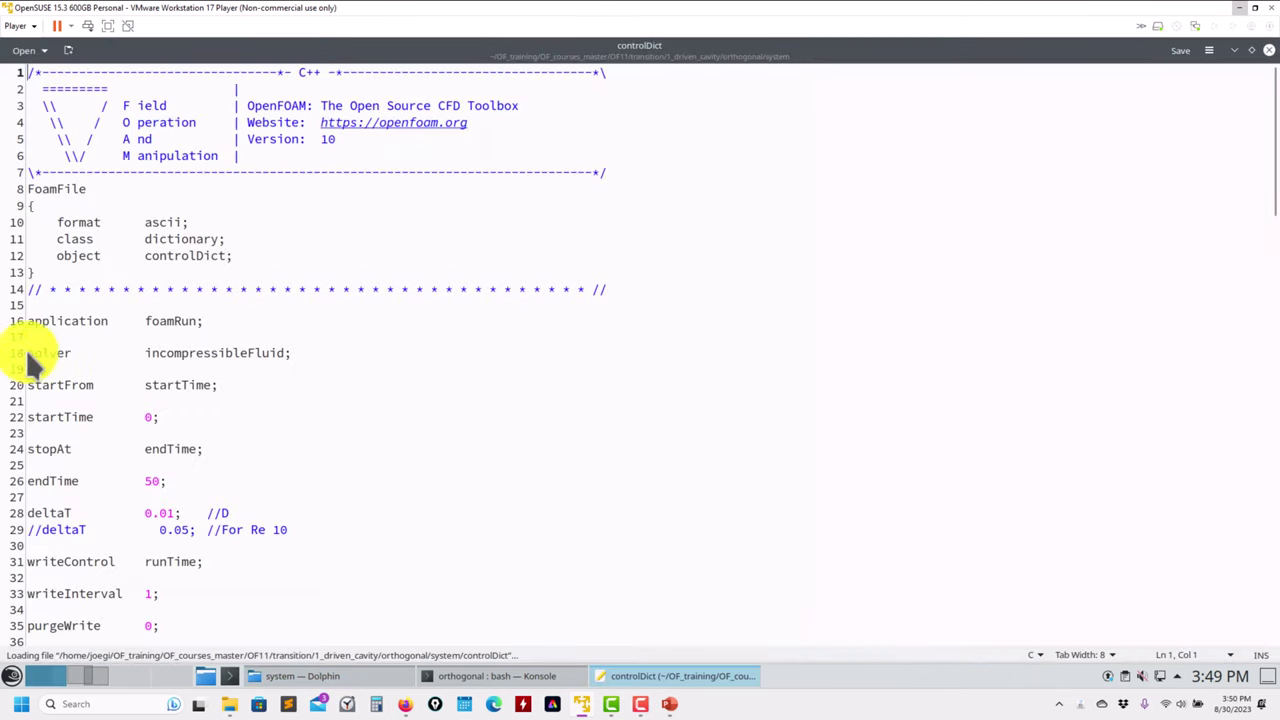
Highlight controlDict's application foamRun and solver incompressibleFluid entries, then show Firefox's Modular Solvers page.
{"action": "double_click", "coordinate": [239, 349]}
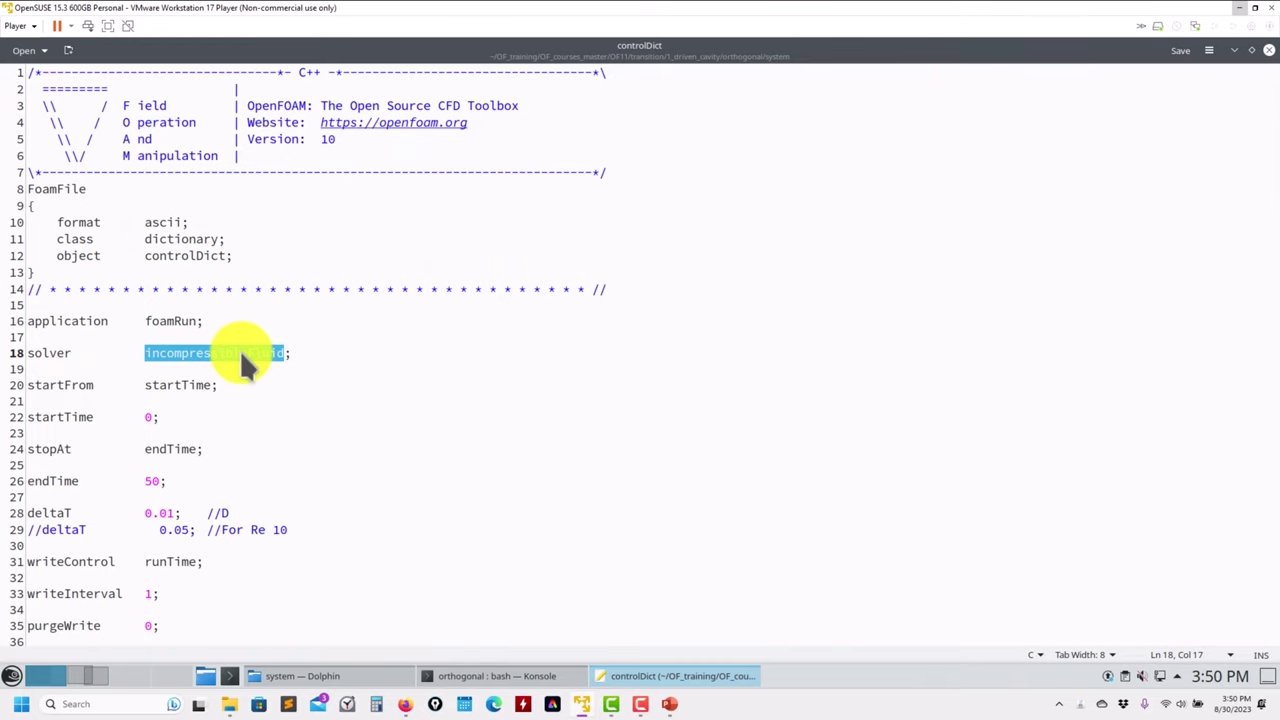
{"action": "triple_click", "coordinate": [149, 320]}
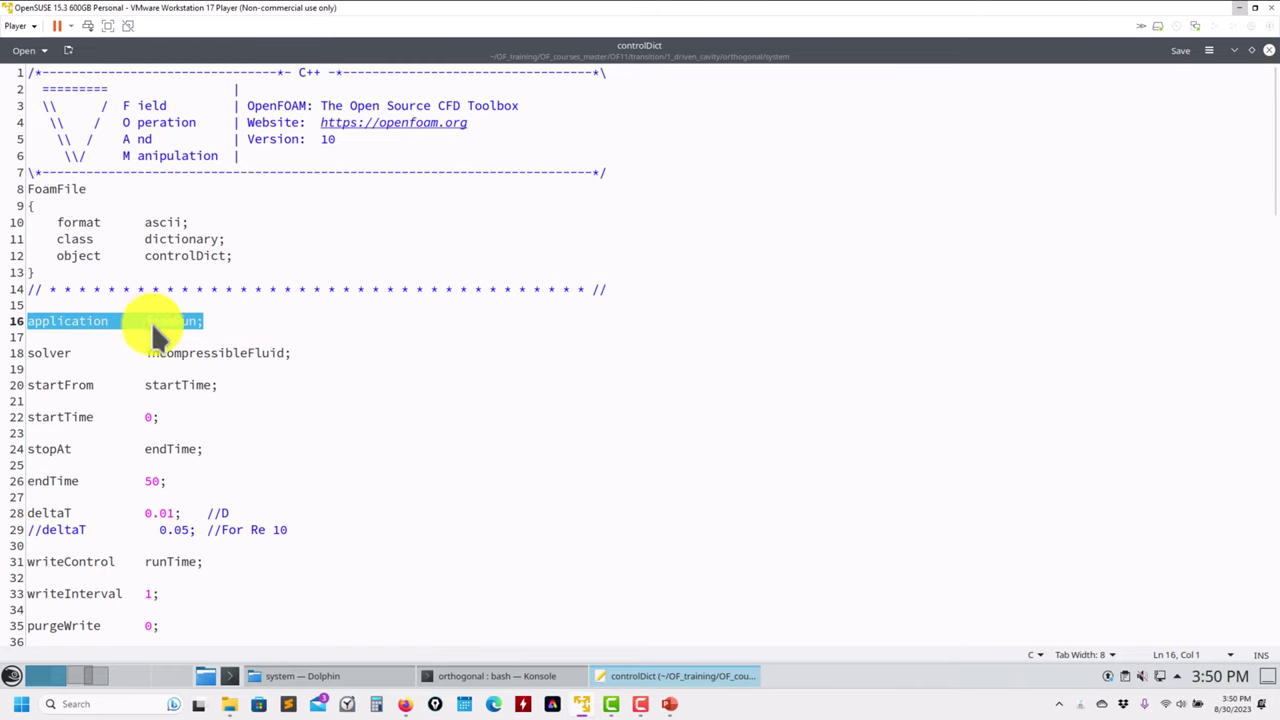
{"action": "double_click", "coordinate": [197, 349]}
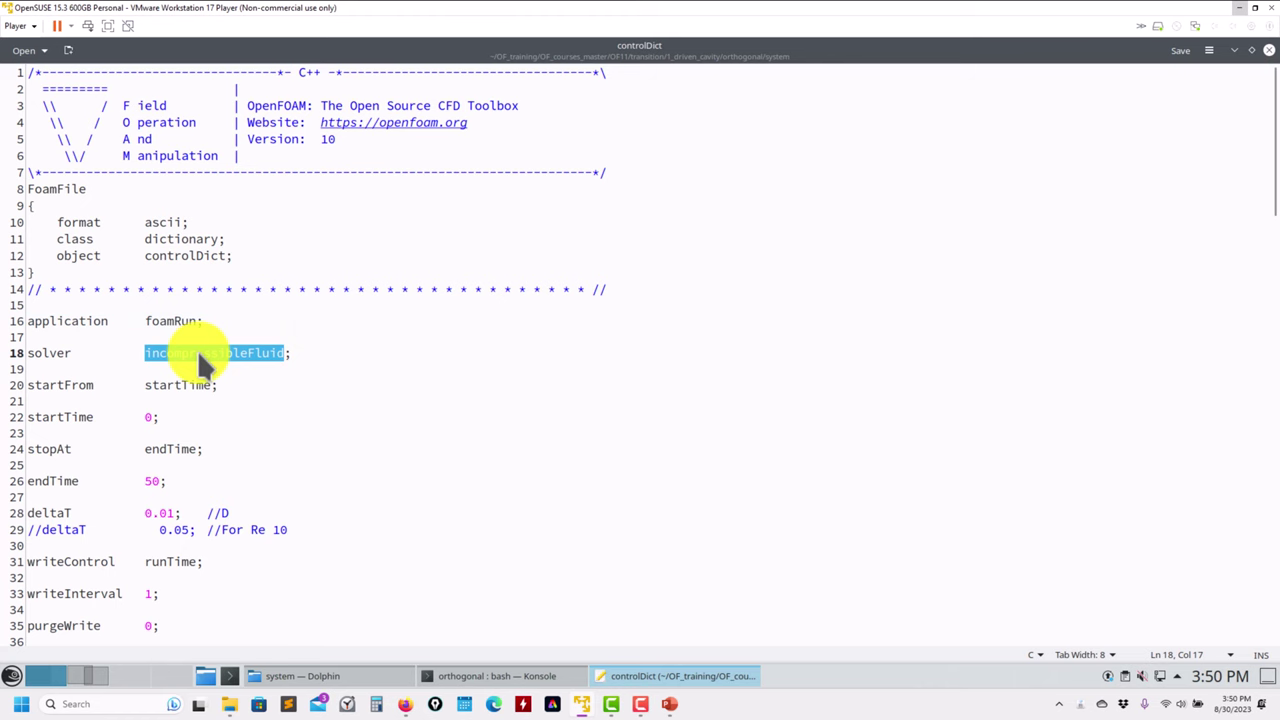
{"action": "left_click", "coordinate": [197, 349]}
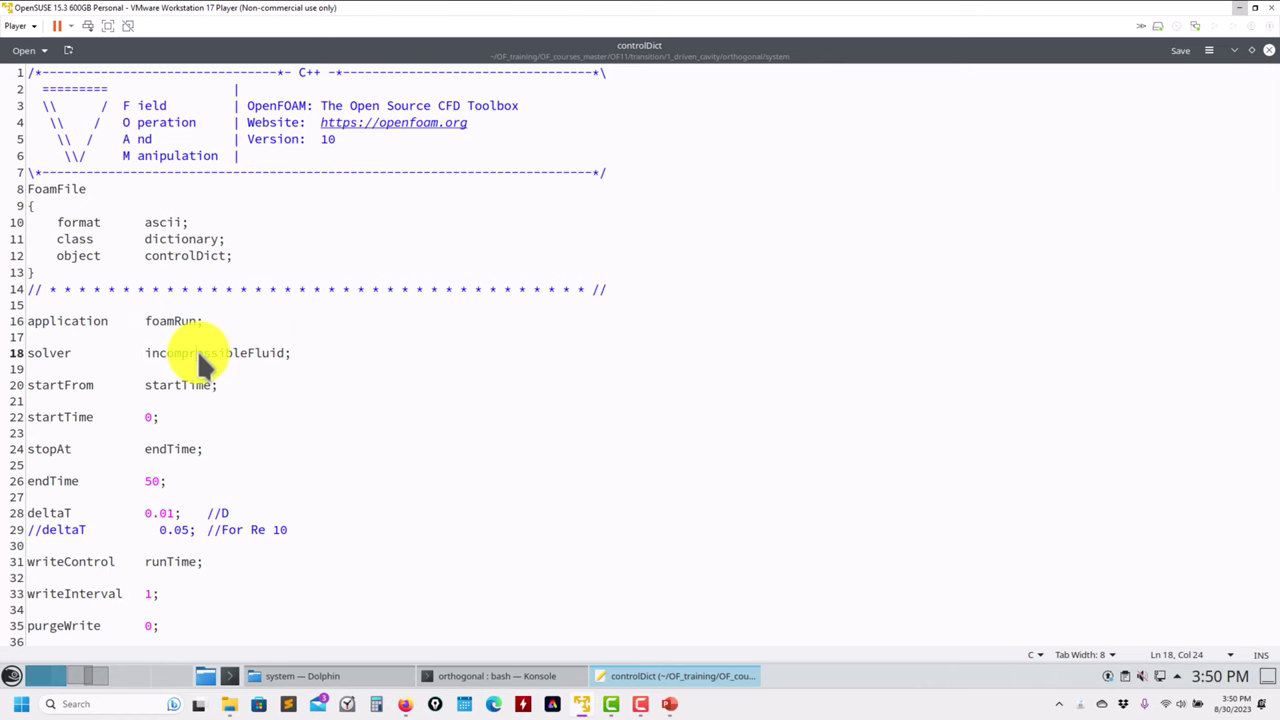
{"action": "left_click", "coordinate": [405, 705]}
{"action": "left_click", "coordinate": [697, 14]}
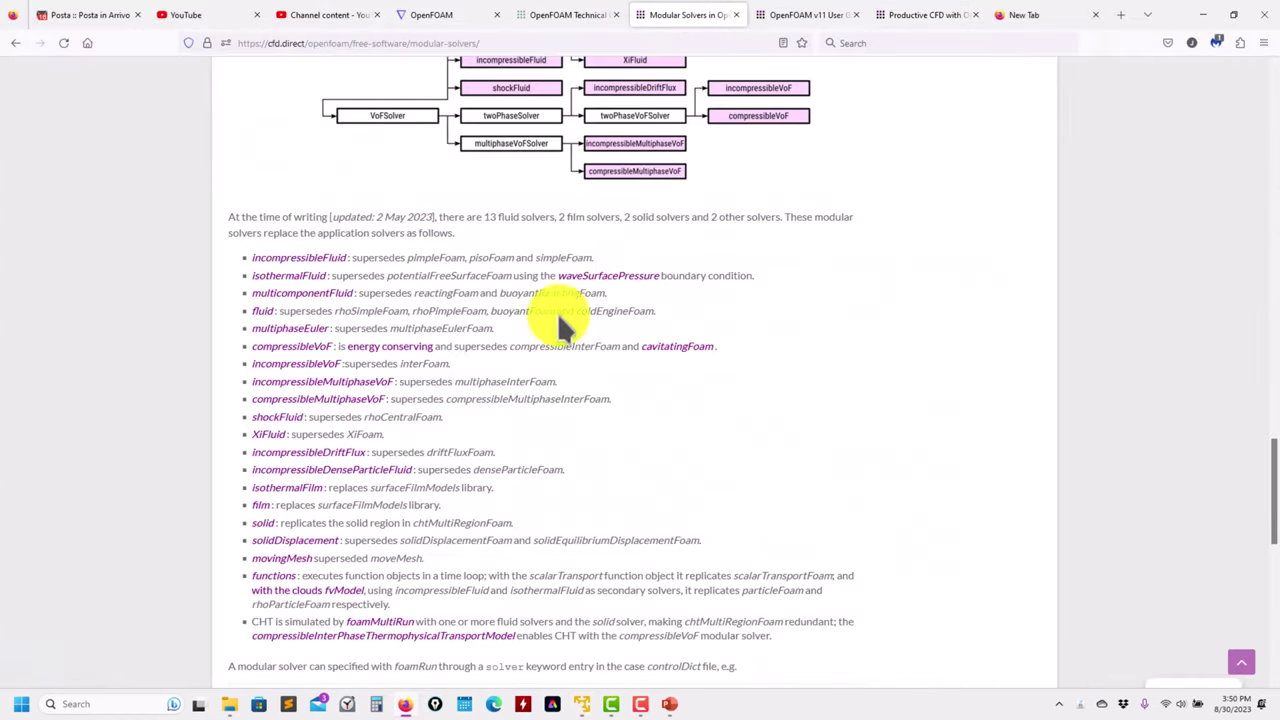
Highlight pimpleFoam, pisoFoam and simpleFoam as the solvers incompressibleFluid supersedes, then return to controlDict.
{"action": "scroll", "coordinate": [557, 312], "scroll_direction": "up", "scroll_amount": 4}
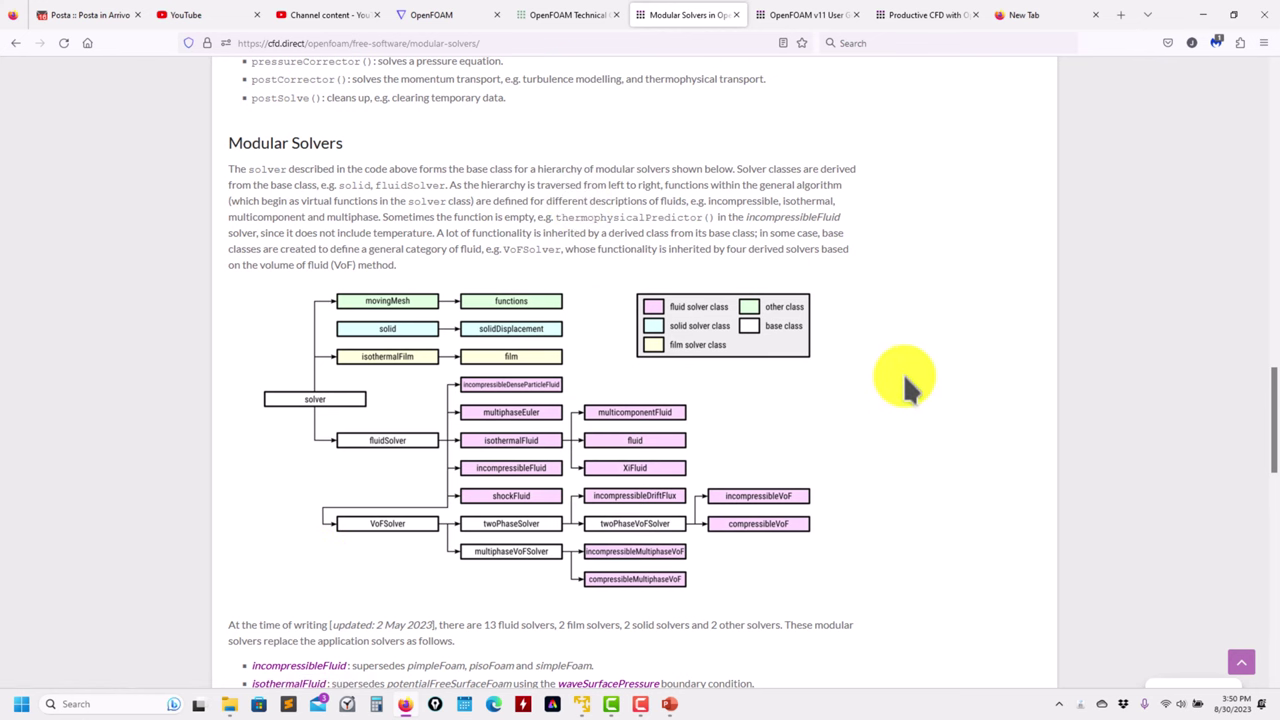
{"action": "left_click", "coordinate": [445, 14]}
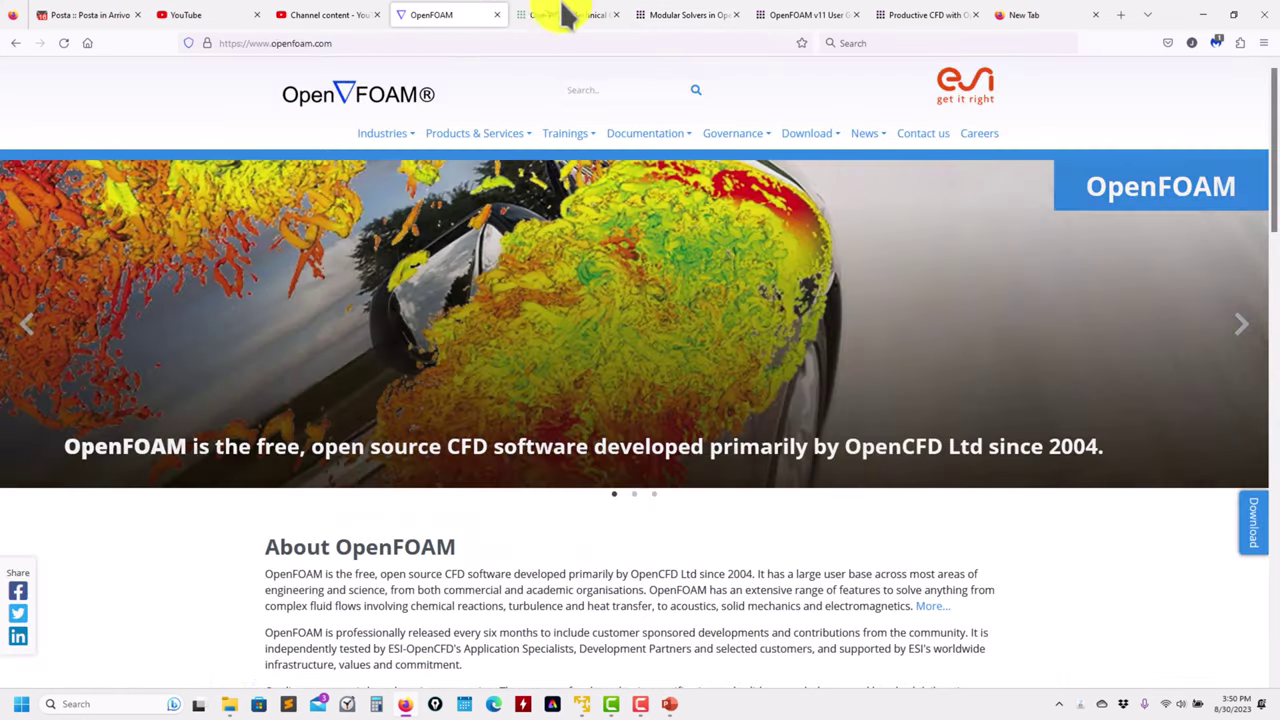
{"action": "left_click", "coordinate": [688, 15]}
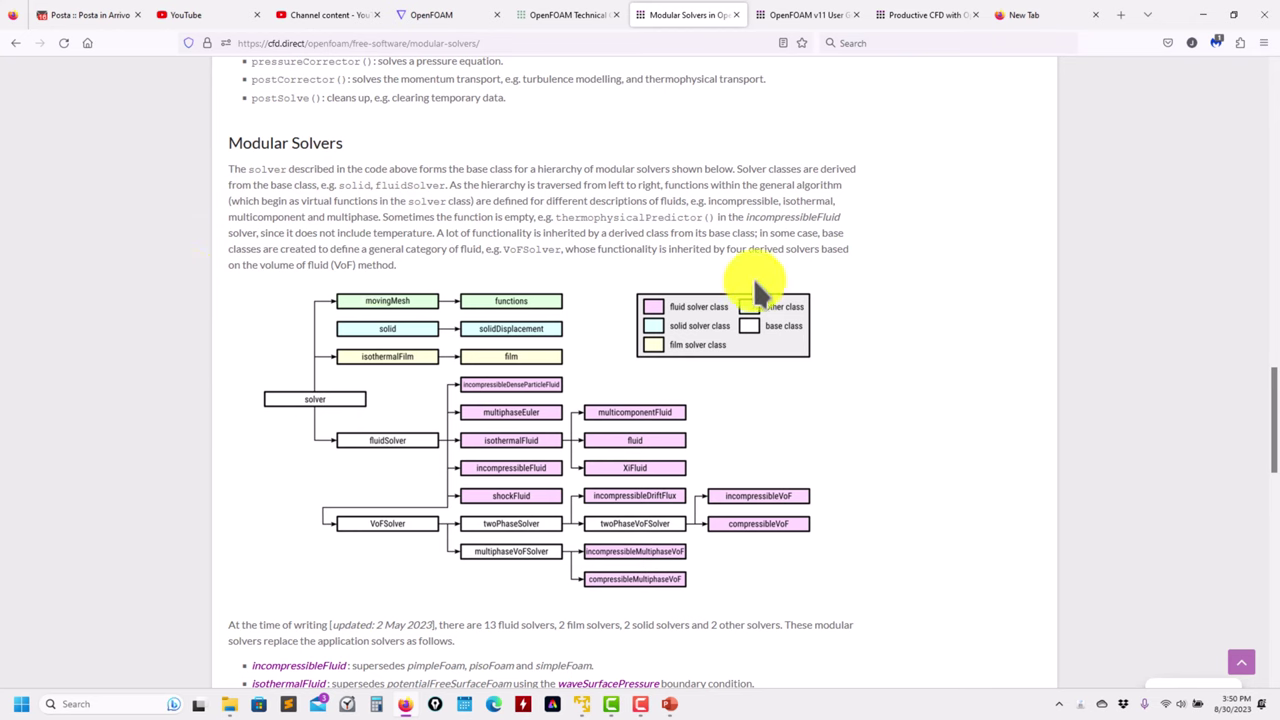
{"action": "scroll", "coordinate": [154, 412], "scroll_direction": "down", "scroll_amount": 5}
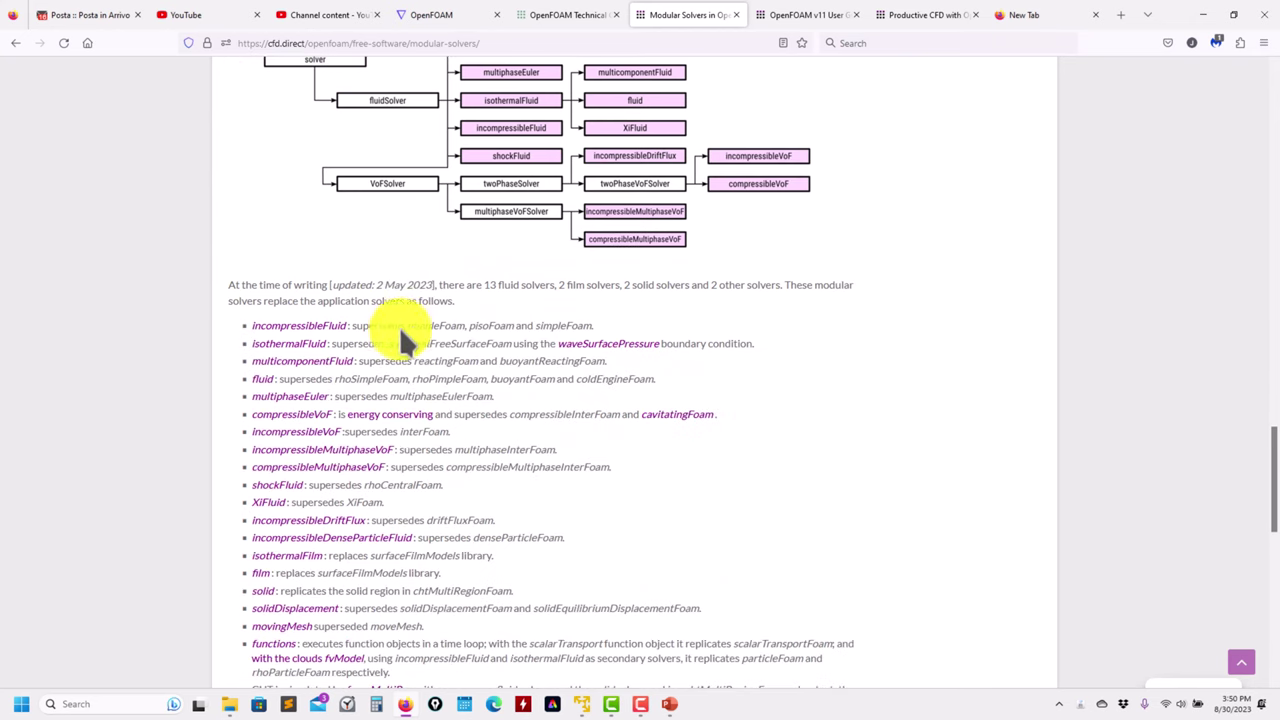
{"action": "left_click_drag", "start_coordinate": [358, 326], "coordinate": [647, 330]}
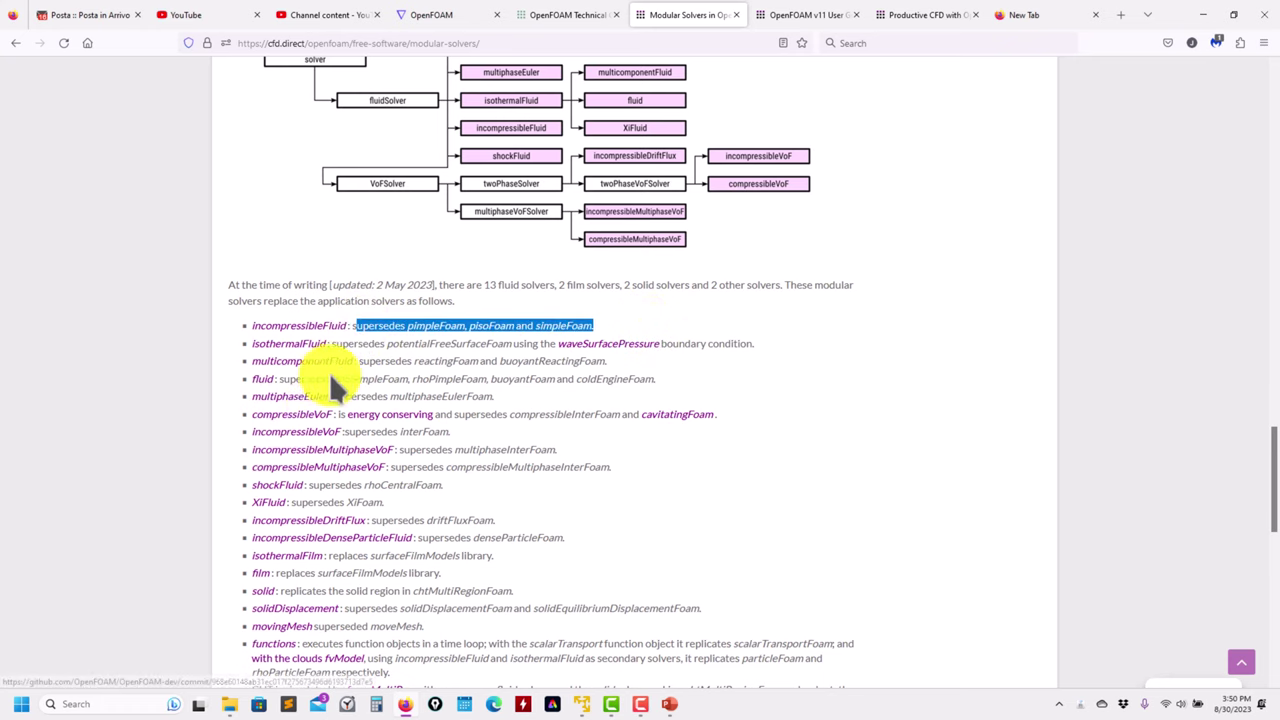
{"action": "left_click_drag", "start_coordinate": [338, 379], "coordinate": [662, 372]}
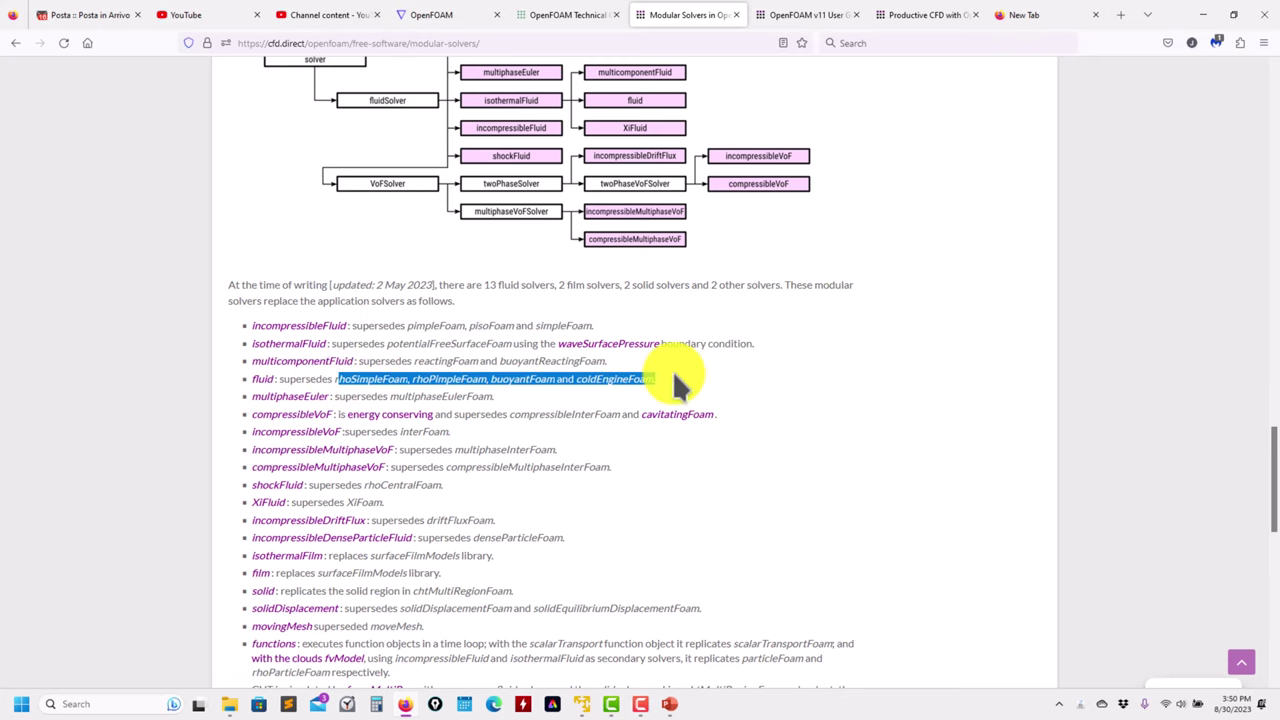
{"action": "triple_click", "coordinate": [428, 321]}
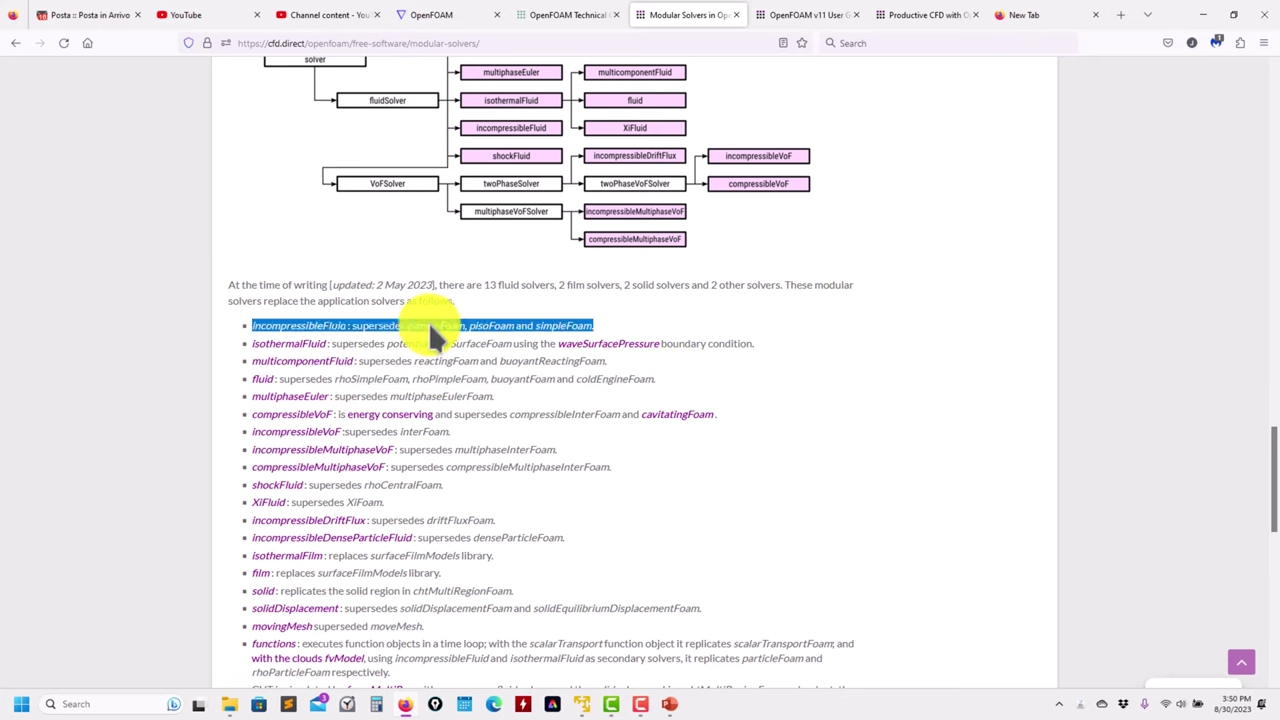
{"action": "left_click", "coordinate": [622, 320]}
{"action": "left_click_drag", "start_coordinate": [591, 319], "coordinate": [405, 318]}
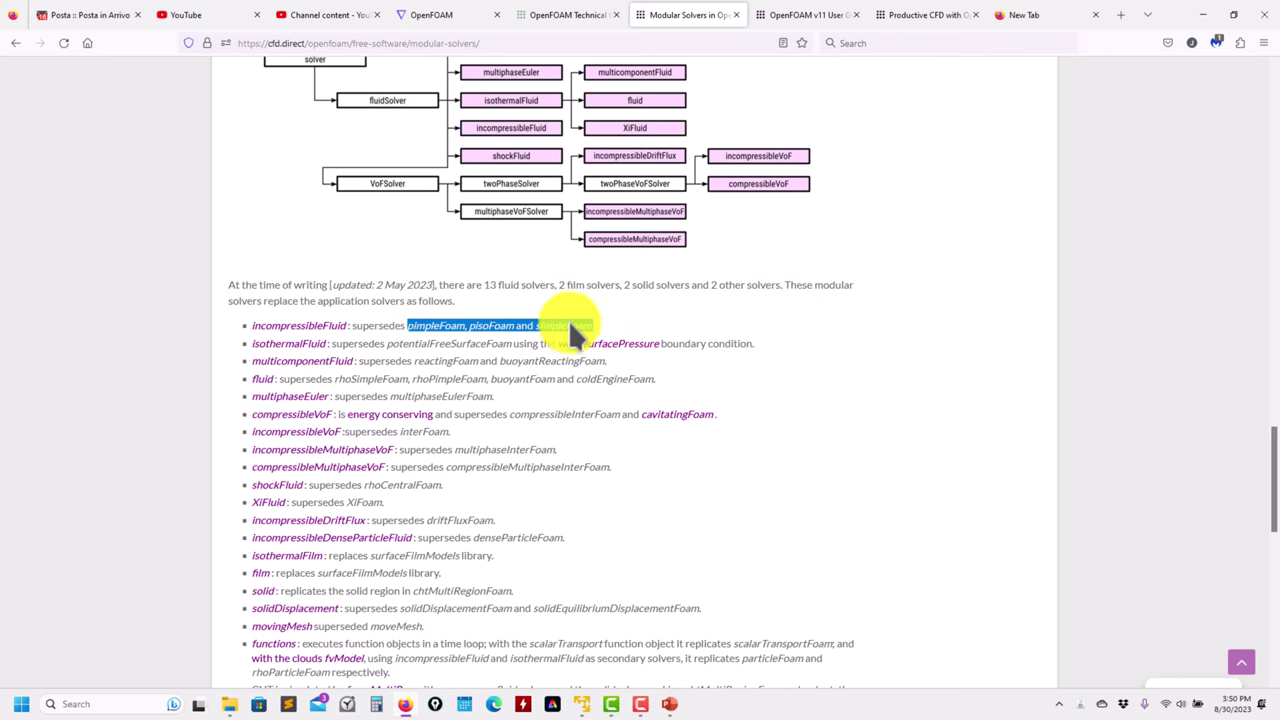
{"action": "key", "text": "alt+Tab"}
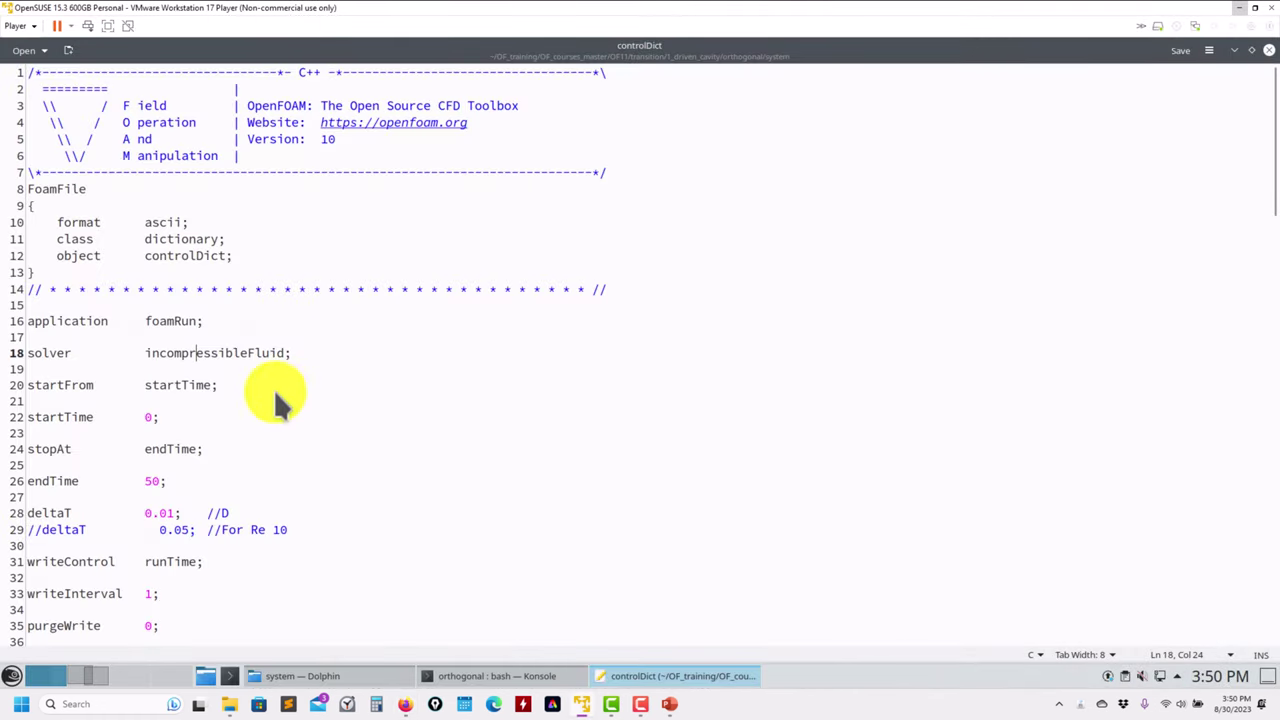
Open fvSchemes beside controlDict, uncomment the steadyState ddtSchemes default on line 19, and save.
{"action": "left_click", "coordinate": [334, 674]}
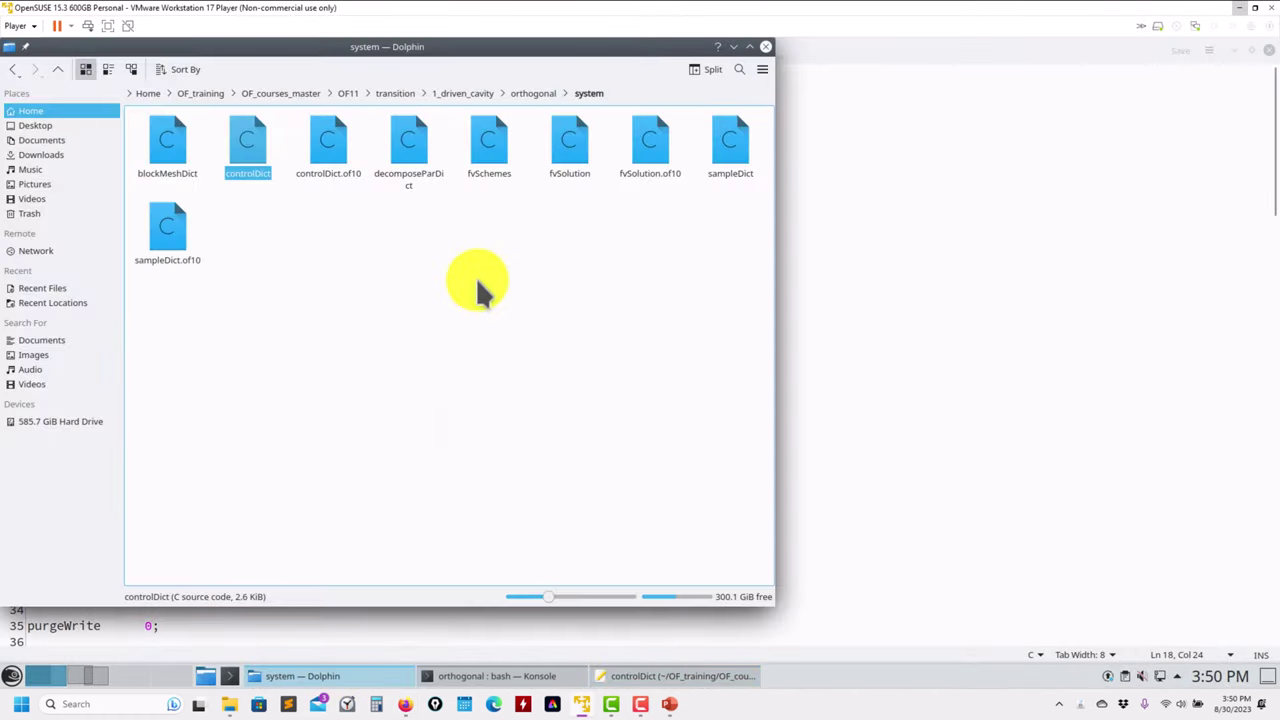
{"action": "left_click_drag", "start_coordinate": [489, 160], "coordinate": [921, 190]}
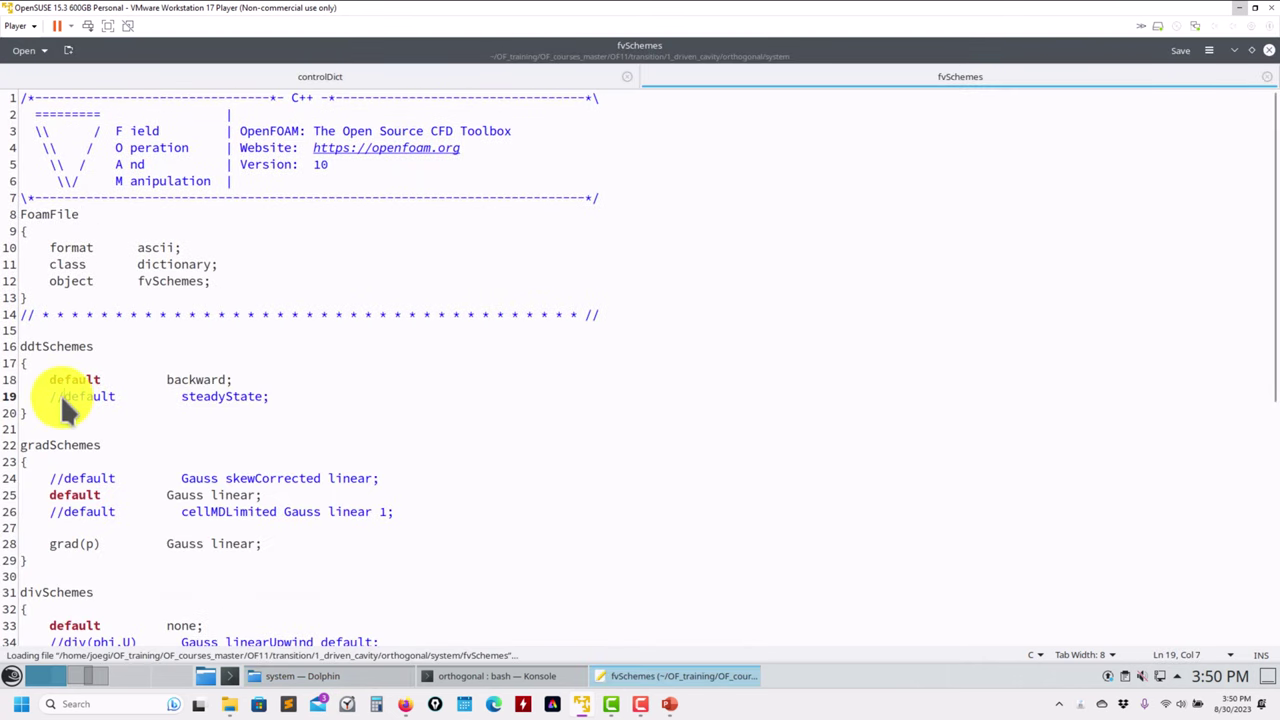
{"action": "key", "text": "BackSpace"}
{"action": "key", "text": "BackSpace"}
{"action": "key", "text": "Up"}
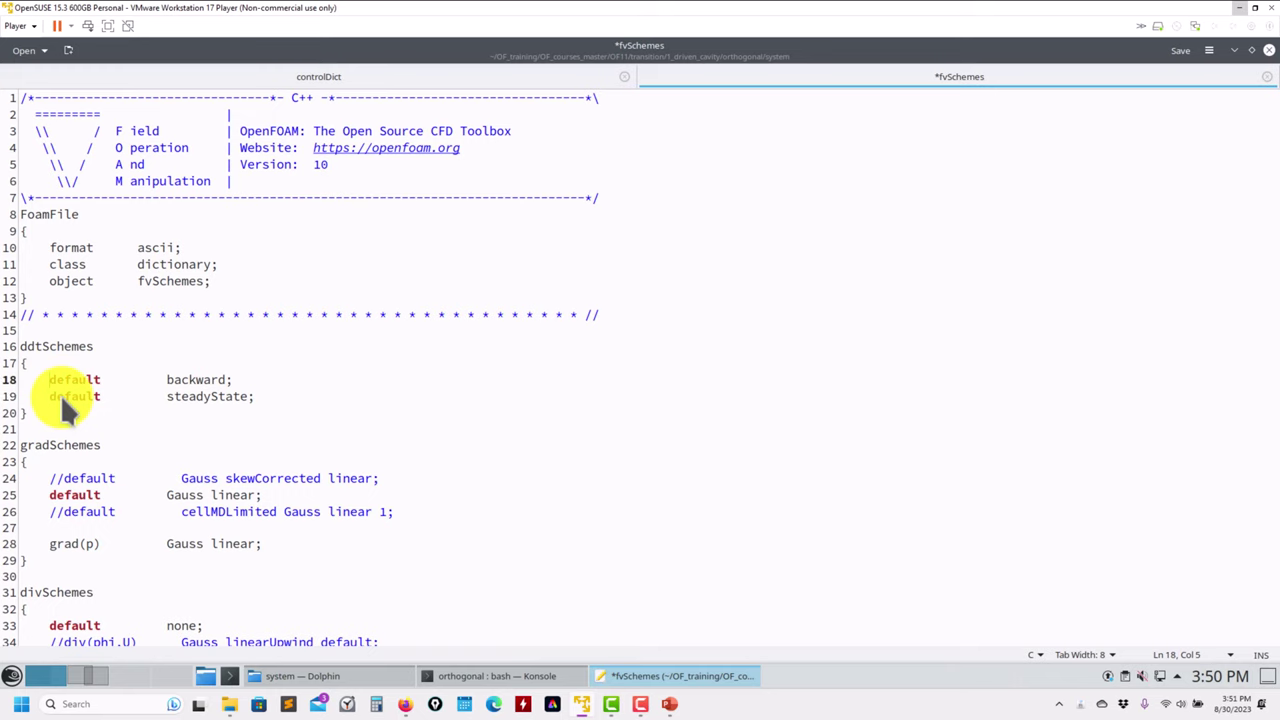
{"action": "type", "text": "//"}
{"action": "key", "text": "BackSpace"}
{"action": "key", "text": "BackSpace"}
{"action": "key", "text": "ctrl+s"}
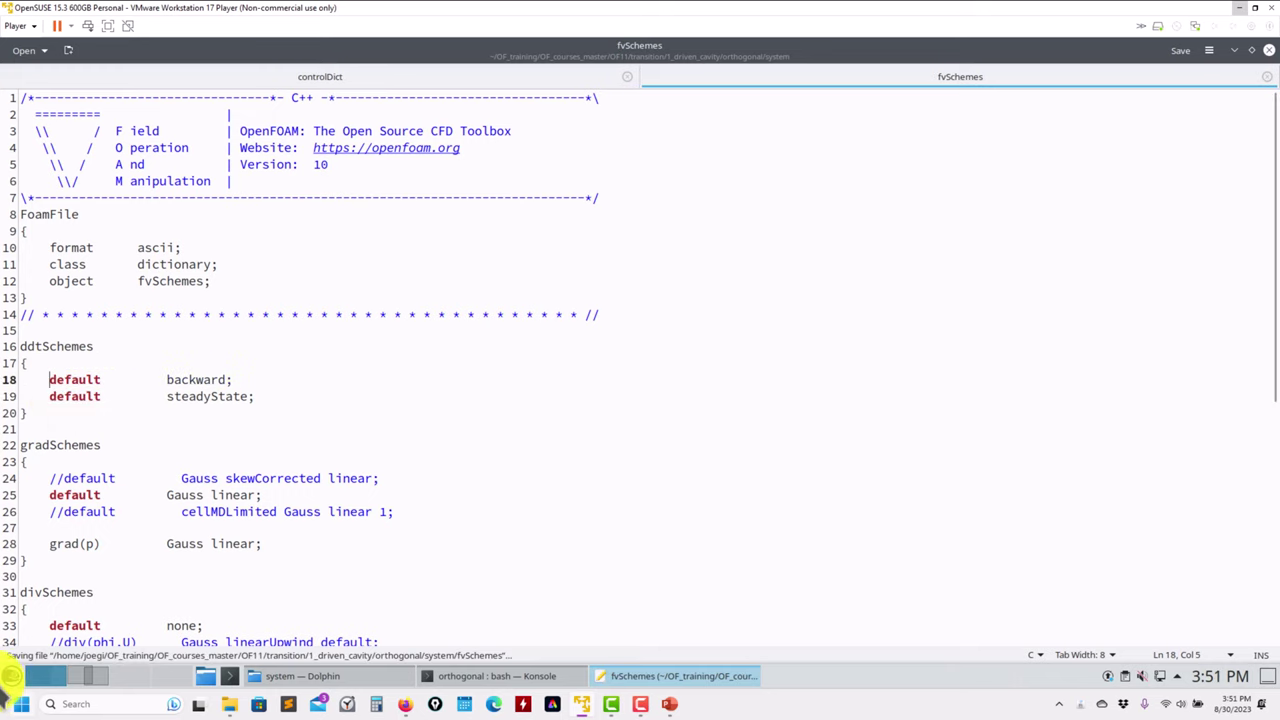
Run foamRun briefly on the case, stop it, and clean it with foamCleanTutorials.
{"action": "left_click", "coordinate": [505, 680]}
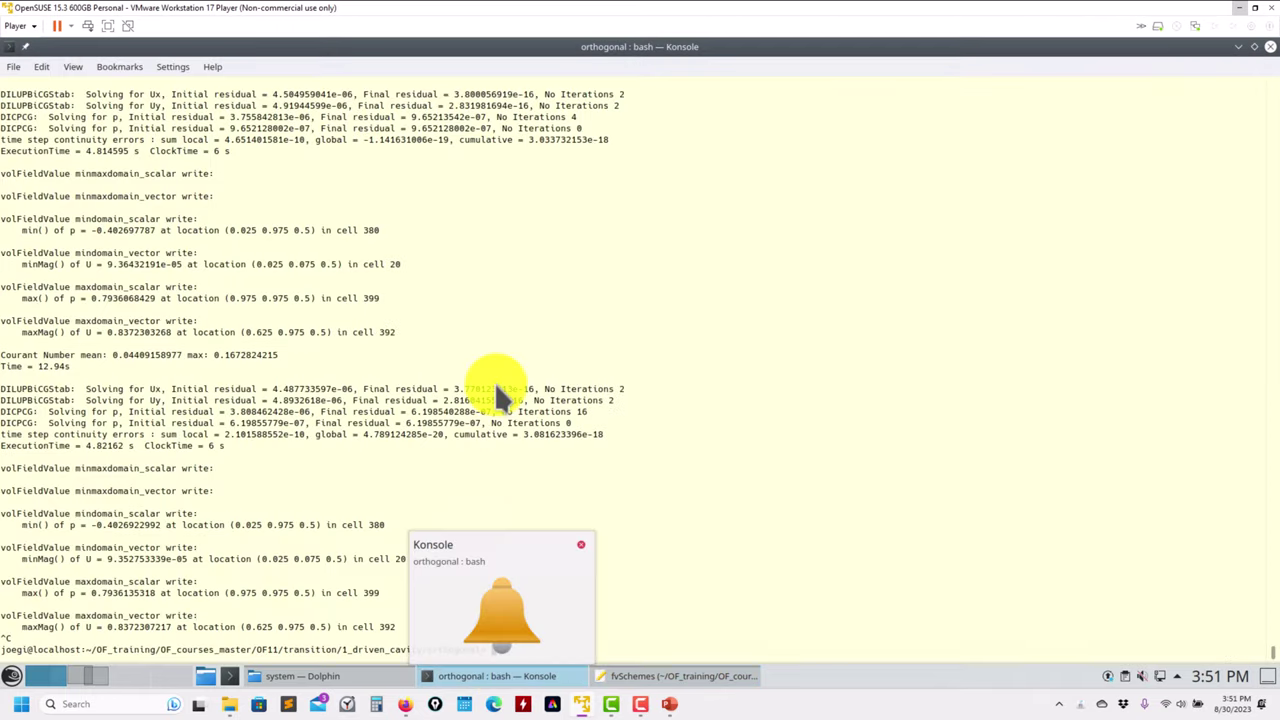
{"action": "type", "text": "foamRun"}
{"action": "key", "text": "Return"}
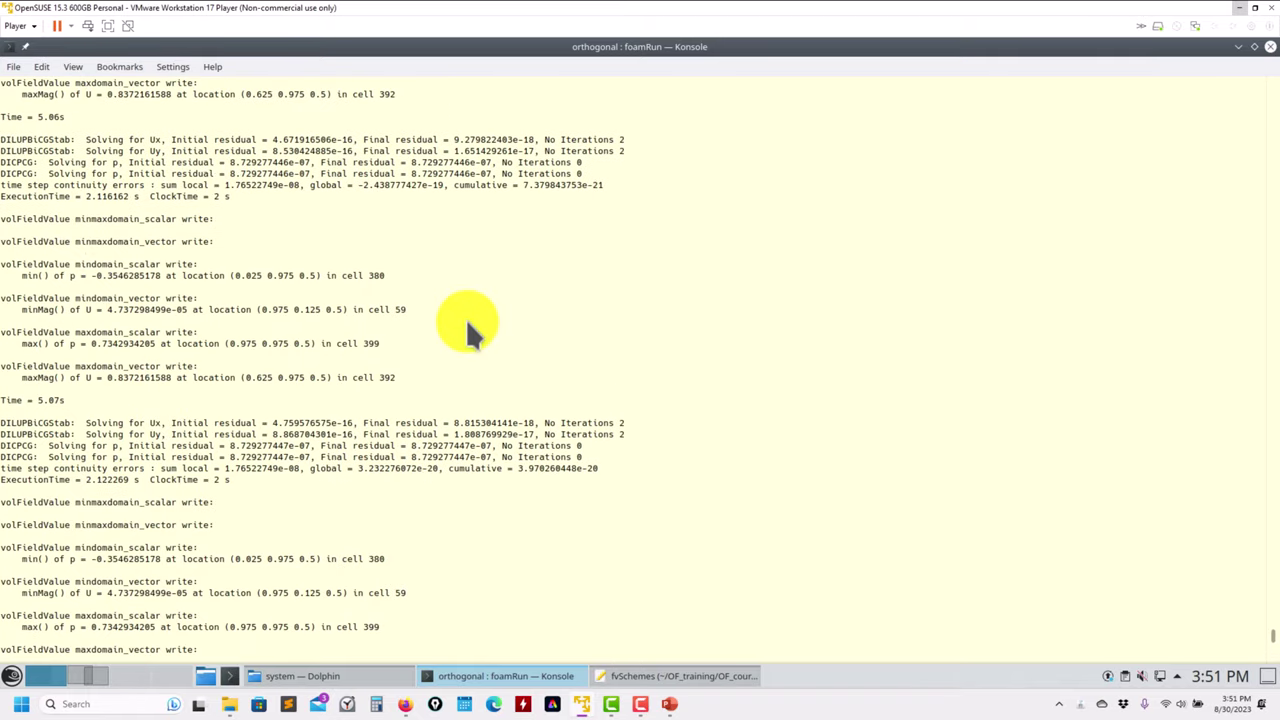
{"action": "key", "text": "ctrl+c"}
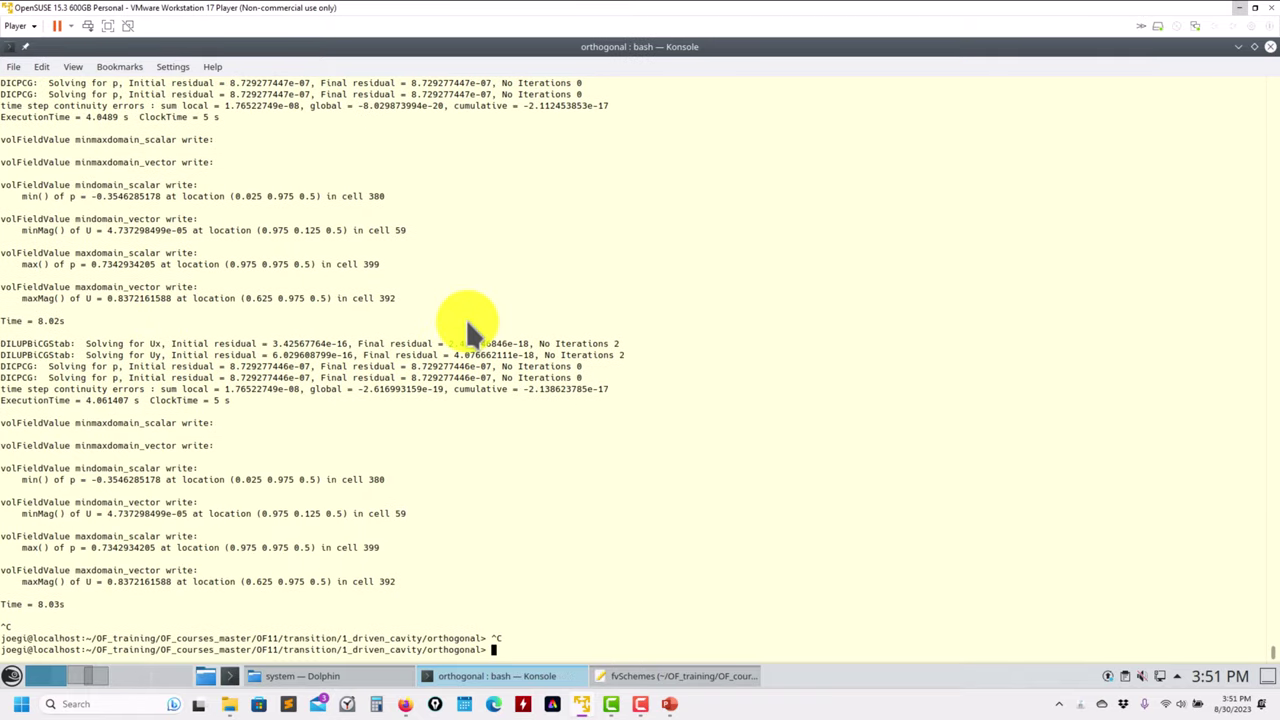
{"action": "type", "text": "foamCleanTutorials"}
{"action": "key", "text": "Return"}
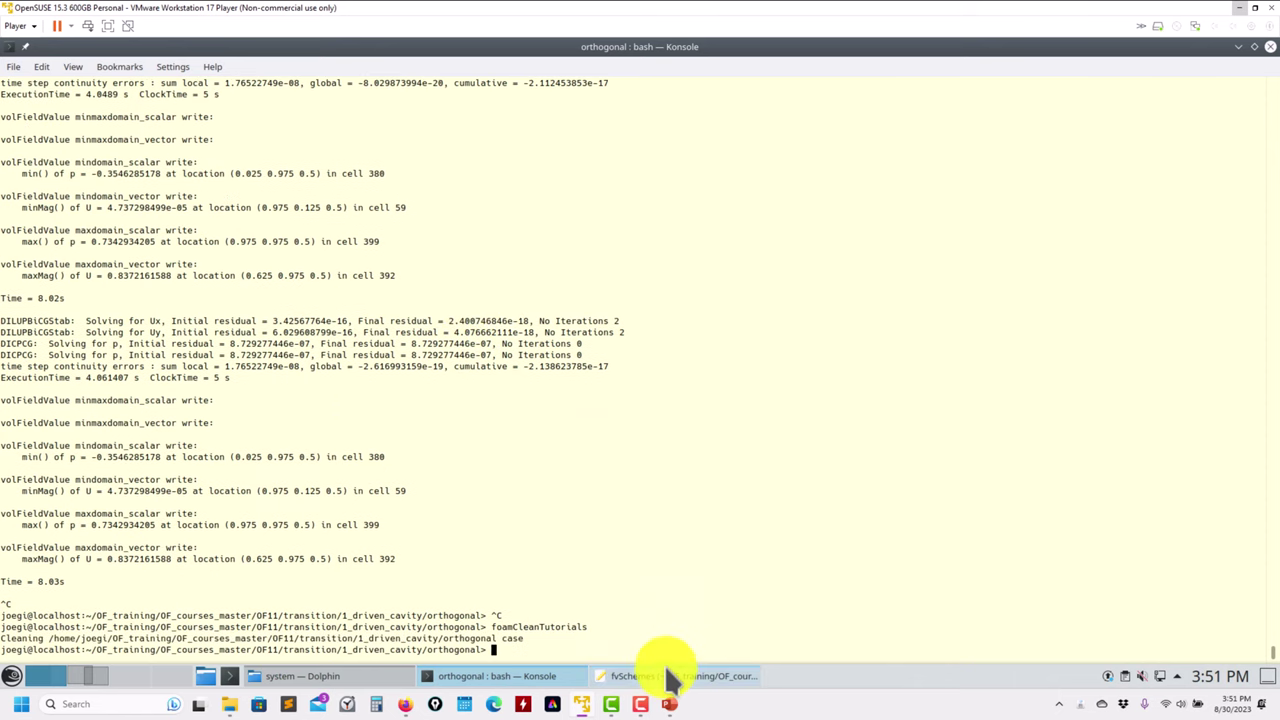
Comment out the steadyState default in fvSchemes again and save the file.
{"action": "left_click", "coordinate": [665, 677]}
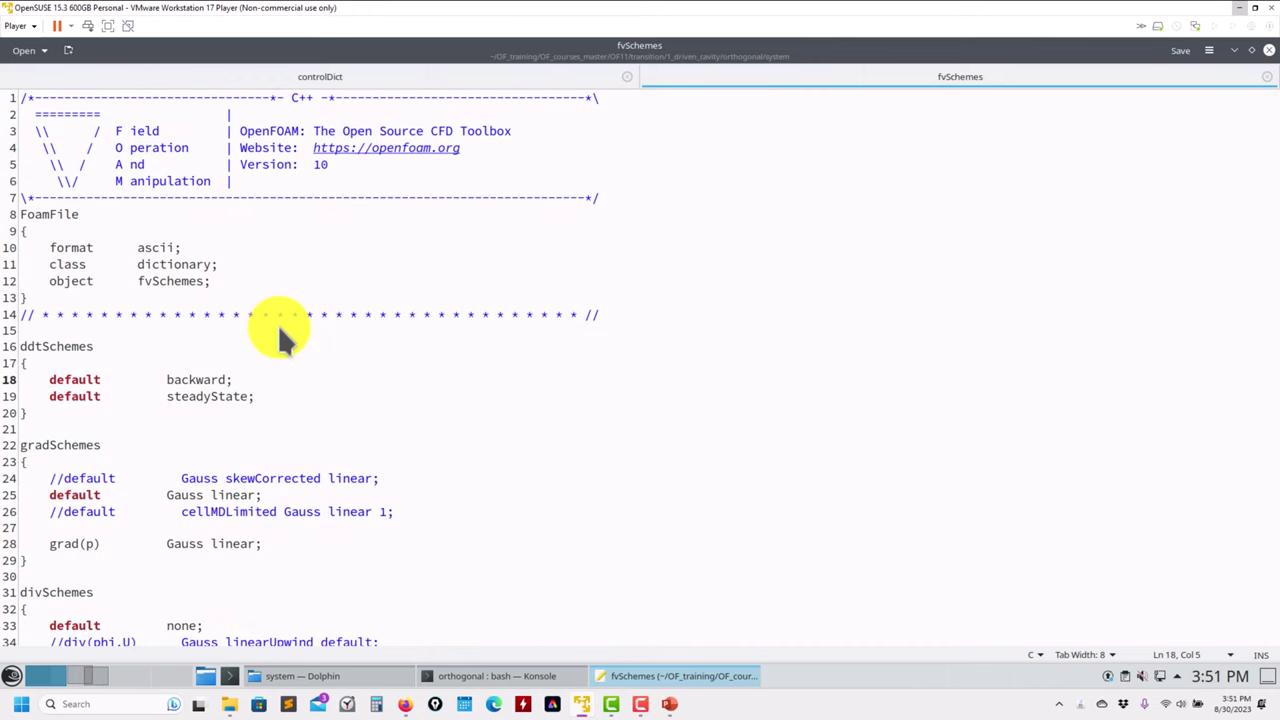
{"action": "left_click", "coordinate": [50, 396]}
{"action": "type", "text": "//"}
{"action": "key", "text": "ctrl+s"}
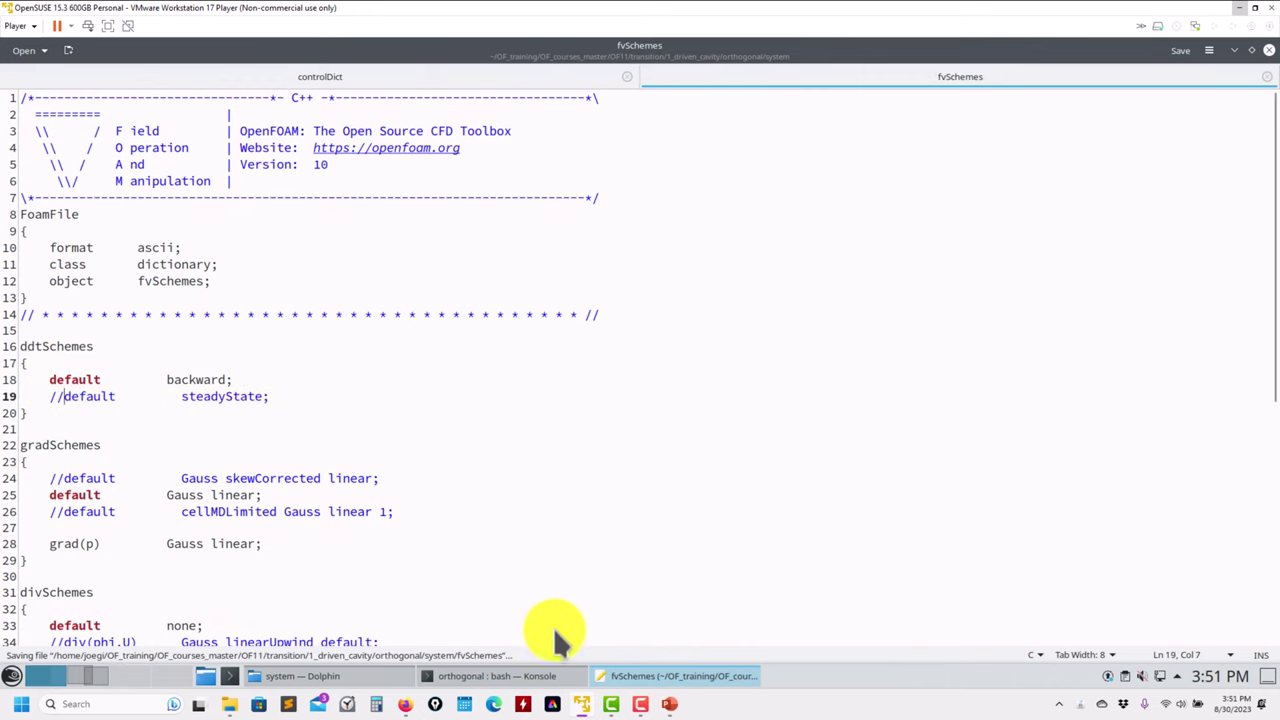
{"action": "left_click", "coordinate": [408, 702]}
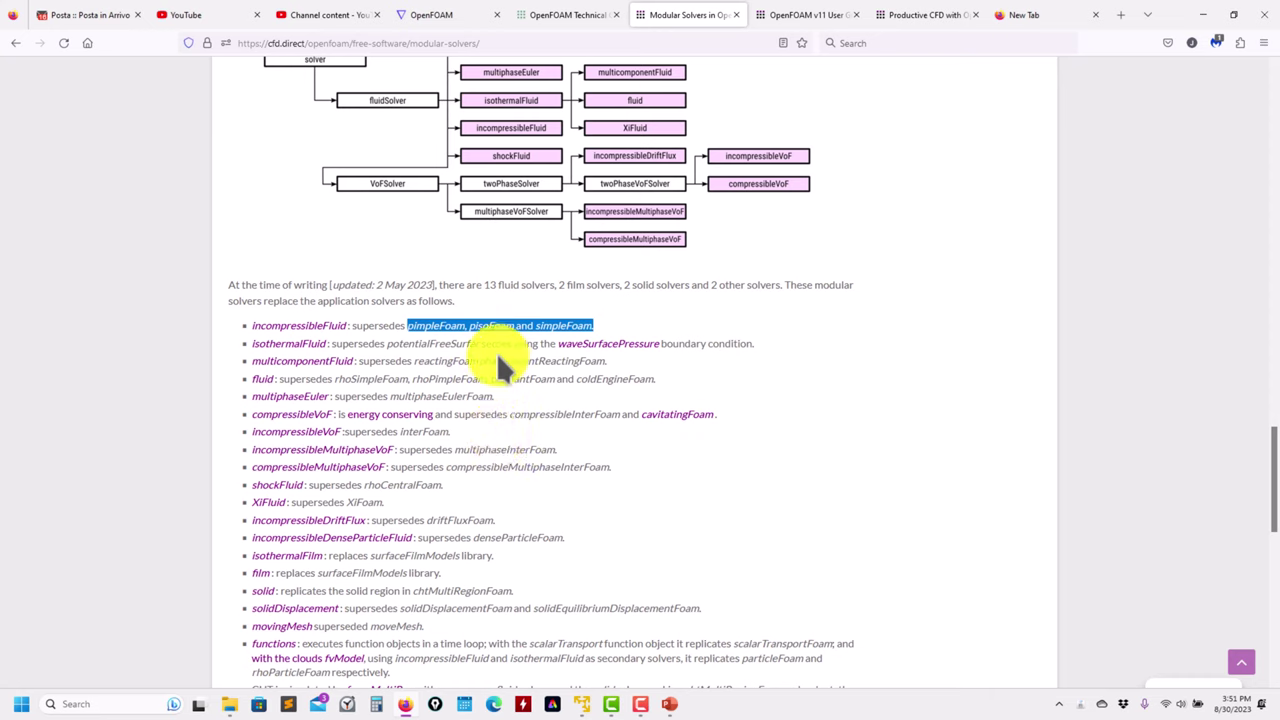
Clear the solver-list highlight, review the solver keyword examples, and minimize Firefox to show fvSchemes.
{"action": "left_click", "coordinate": [477, 319]}
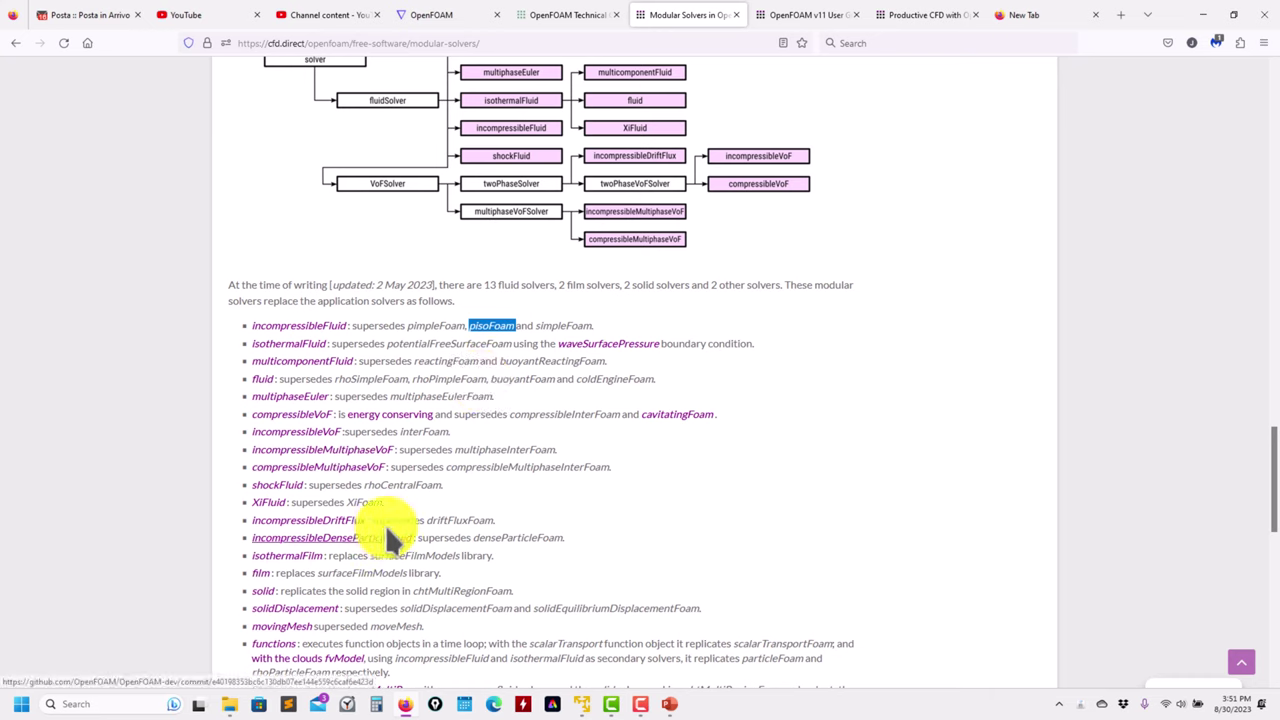
{"action": "scroll", "coordinate": [535, 486], "scroll_direction": "down", "scroll_amount": 1}
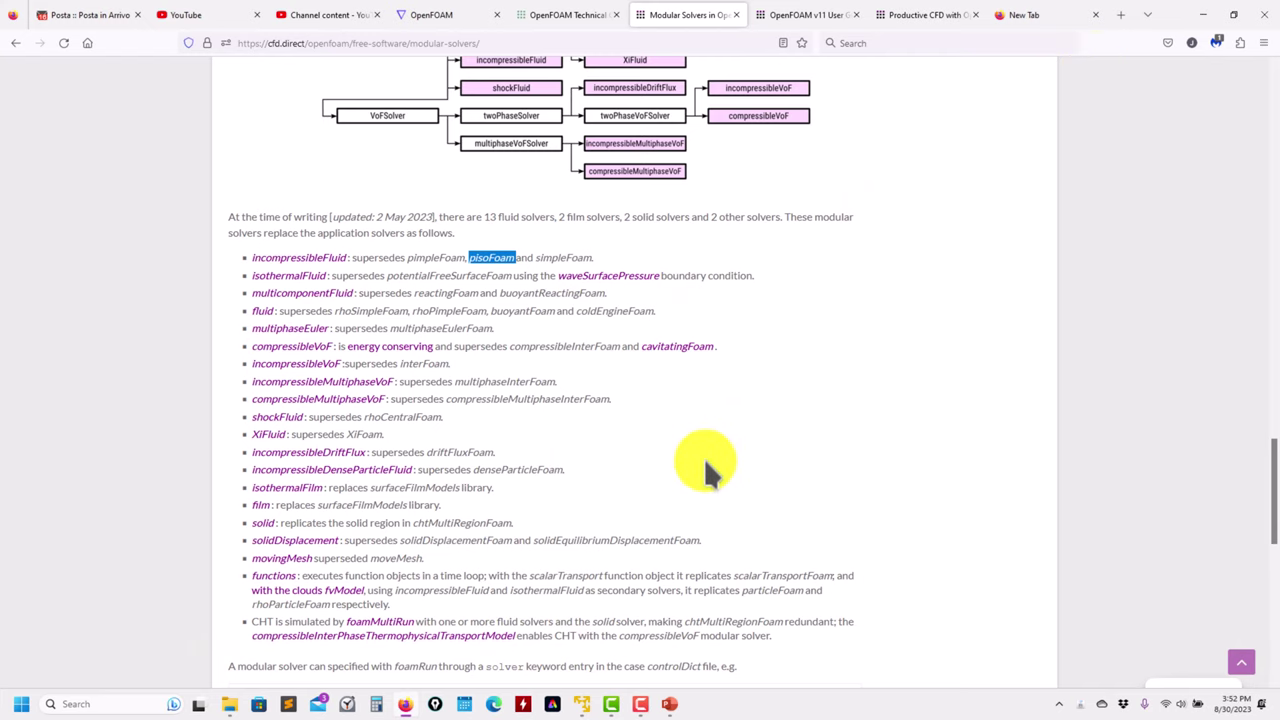
{"action": "scroll", "coordinate": [705, 465], "scroll_direction": "down", "scroll_amount": 7}
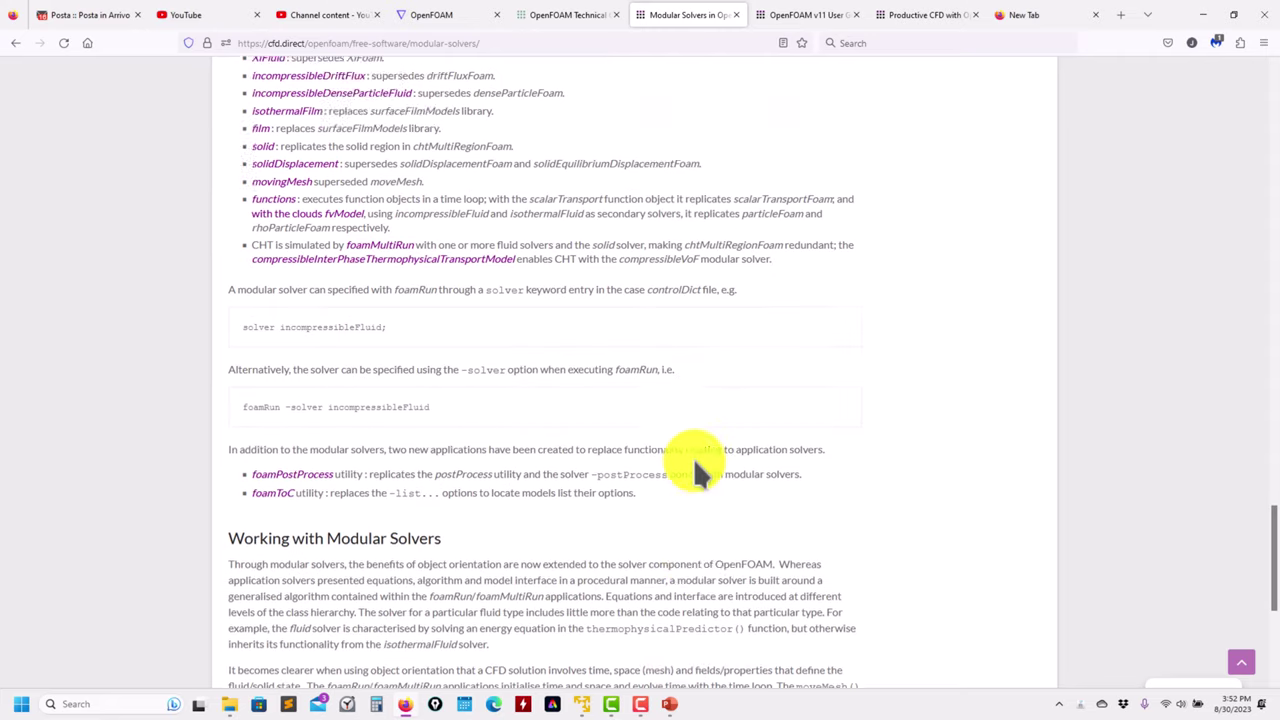
{"action": "scroll", "coordinate": [771, 285], "scroll_direction": "up", "scroll_amount": 5}
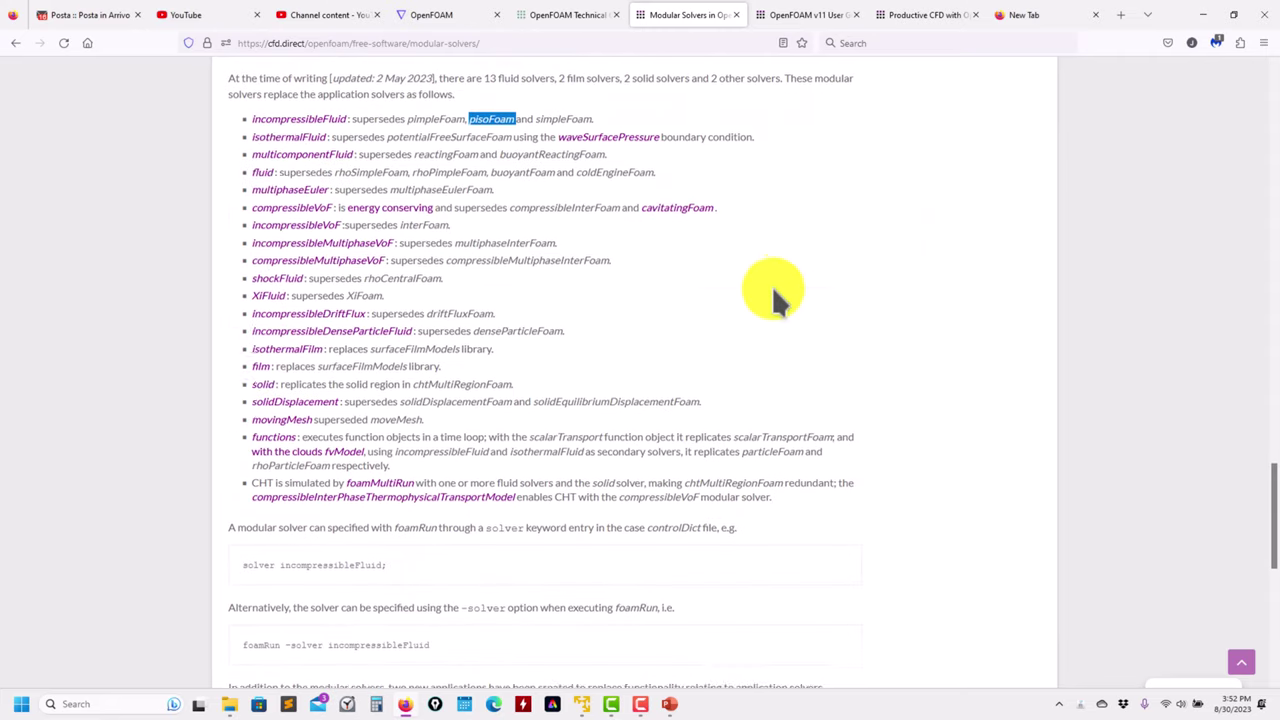
{"action": "left_click", "coordinate": [1206, 12]}
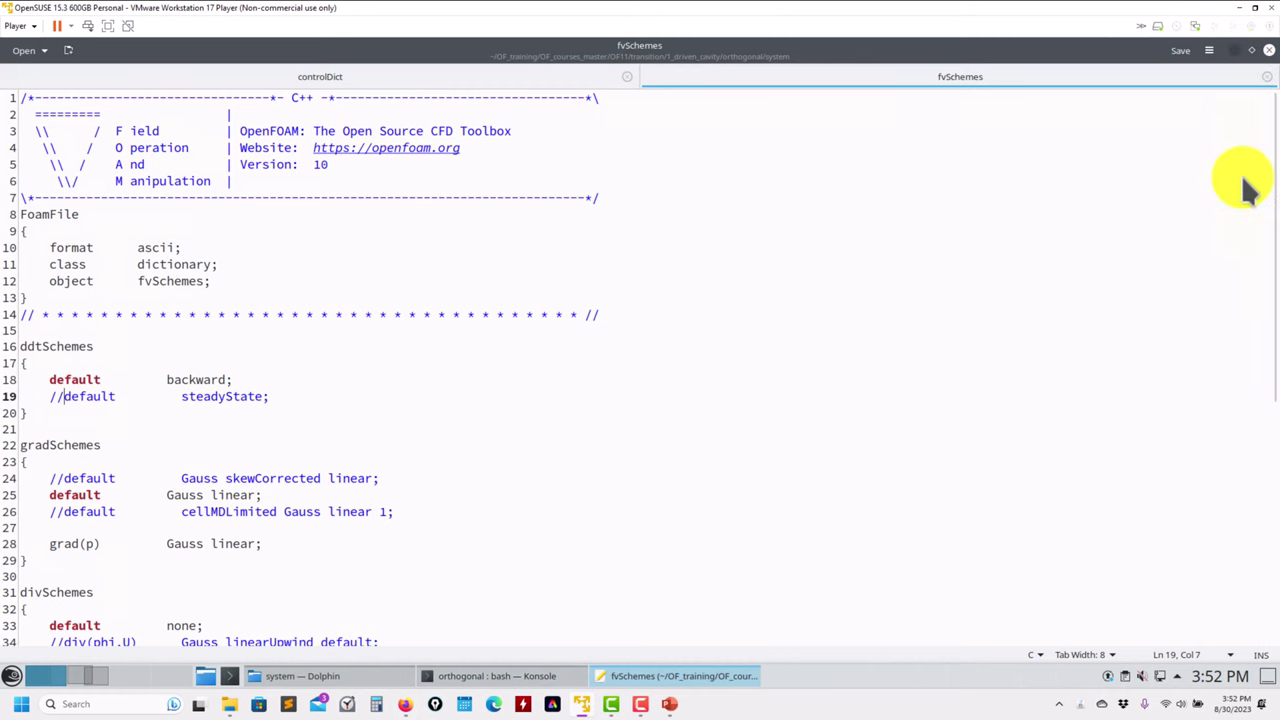
Run foamToC -help in the terminal to list its options.
{"action": "key", "text": "alt+Tab"}
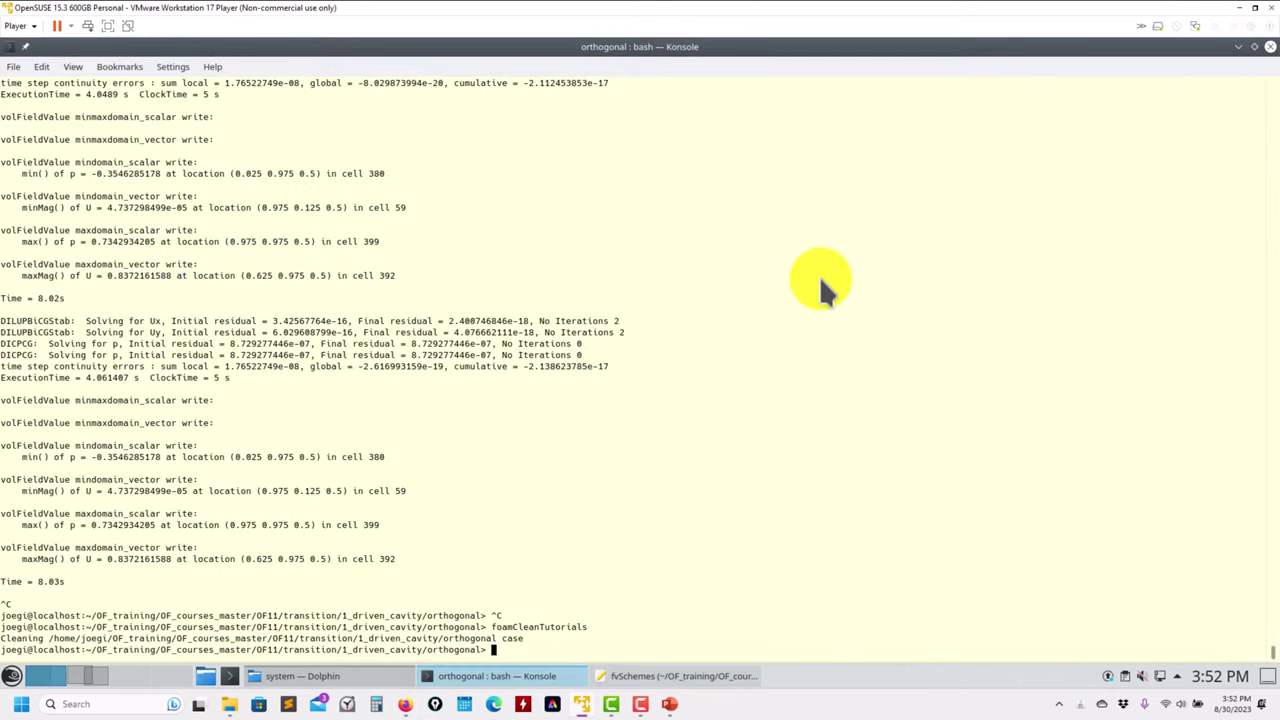
{"action": "type", "text": "foamToC"}
{"action": "type", "text": "-help"}
{"action": "key", "text": "Return"}
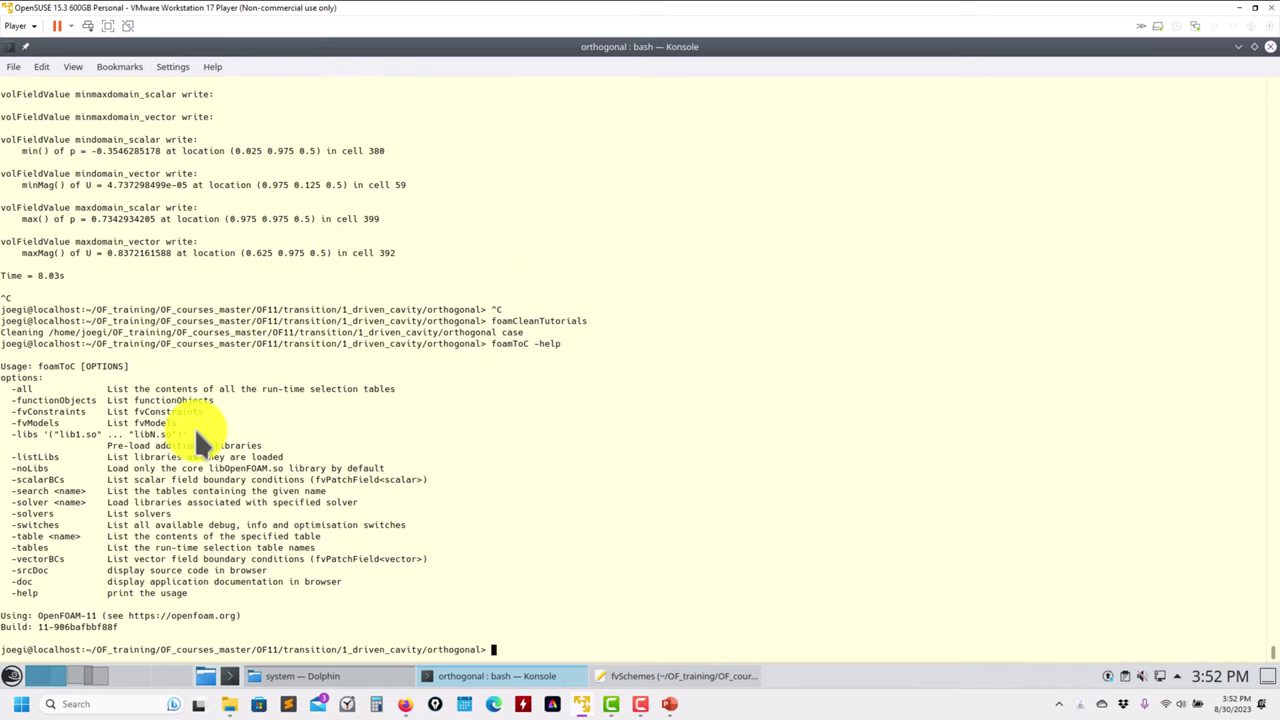
Print the table of available fvModels with foamToC -fvModels.
{"action": "key", "text": "Up"}
{"action": "key", "text": "BackSpace"}
{"action": "key", "text": "BackSpace"}
{"action": "key", "text": "BackSpace"}
{"action": "key", "text": "BackSpace"}
{"action": "type", "text": "fvModels"}
{"action": "key", "text": "Return"}
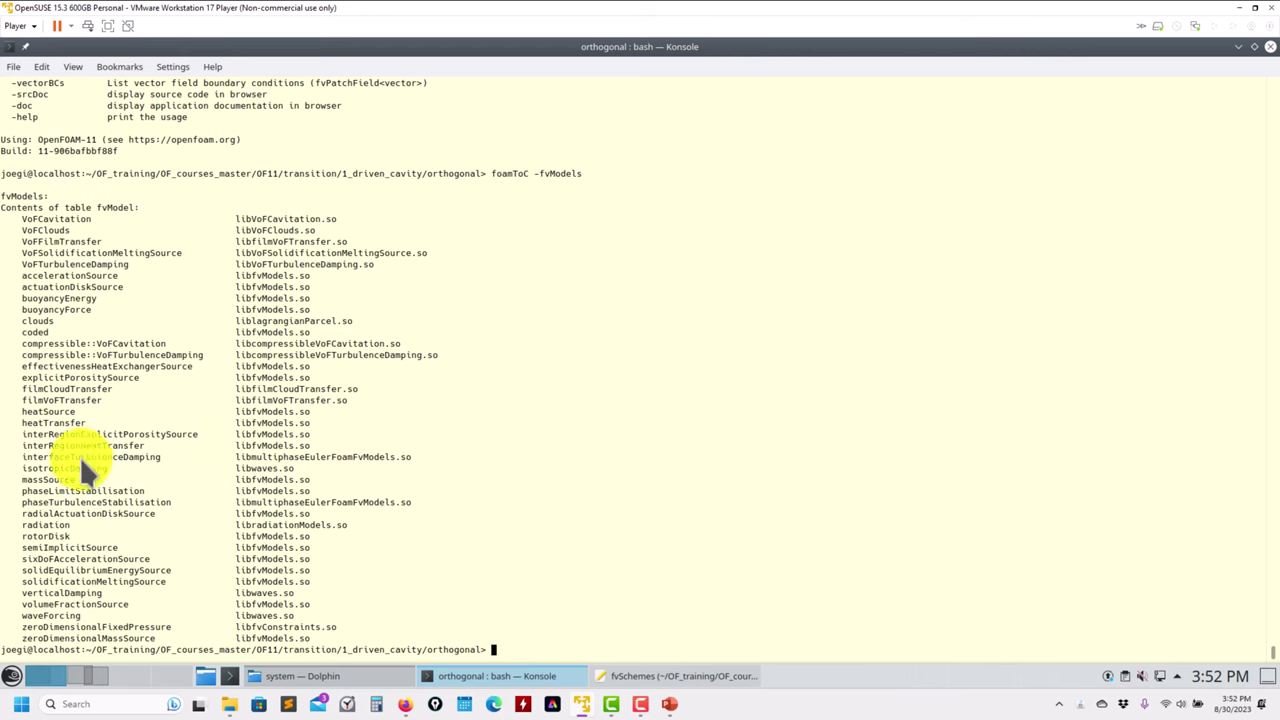
Print the fvConstraints table with foamToC -fvConstraints.
{"action": "scroll", "coordinate": [62, 639], "scroll_direction": "up", "scroll_amount": 8}
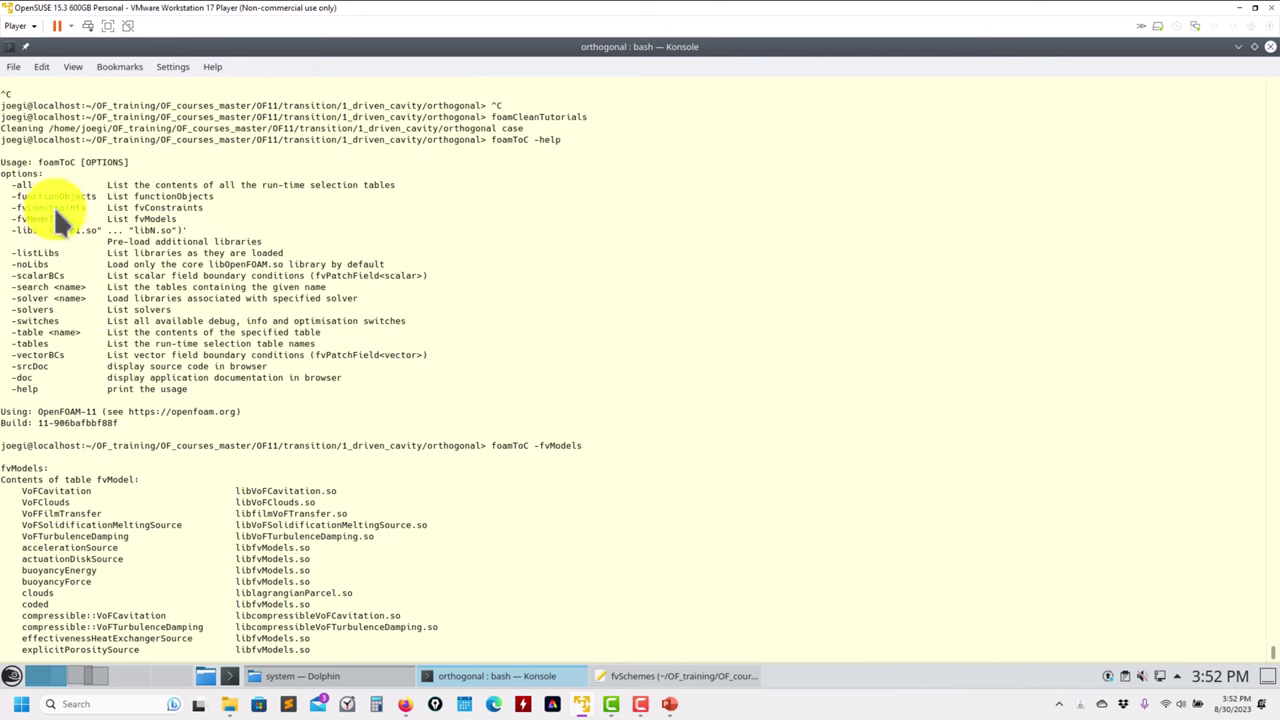
{"action": "scroll", "coordinate": [215, 256], "scroll_direction": "down", "scroll_amount": 8}
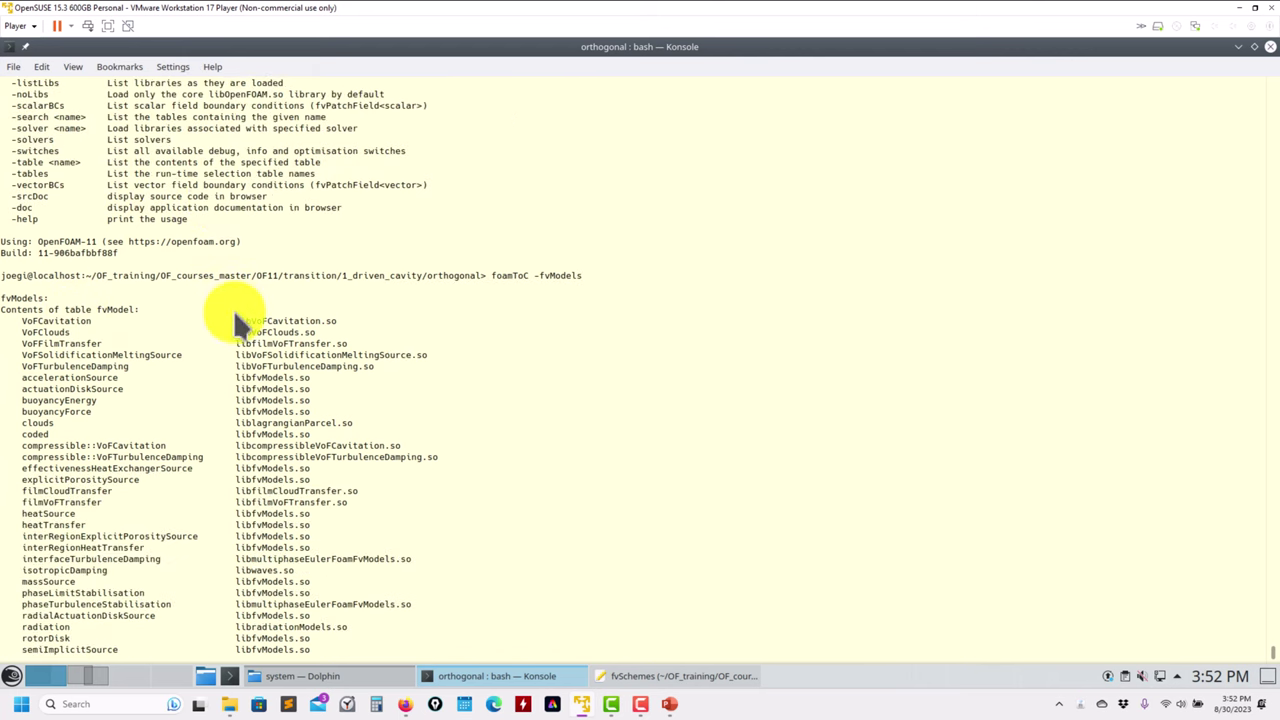
{"action": "key", "text": "Up"}
{"action": "key", "text": "BackSpace"}
{"action": "key", "text": "BackSpace"}
{"action": "key", "text": "BackSpace"}
{"action": "key", "text": "BackSpace"}
{"action": "key", "text": "BackSpace"}
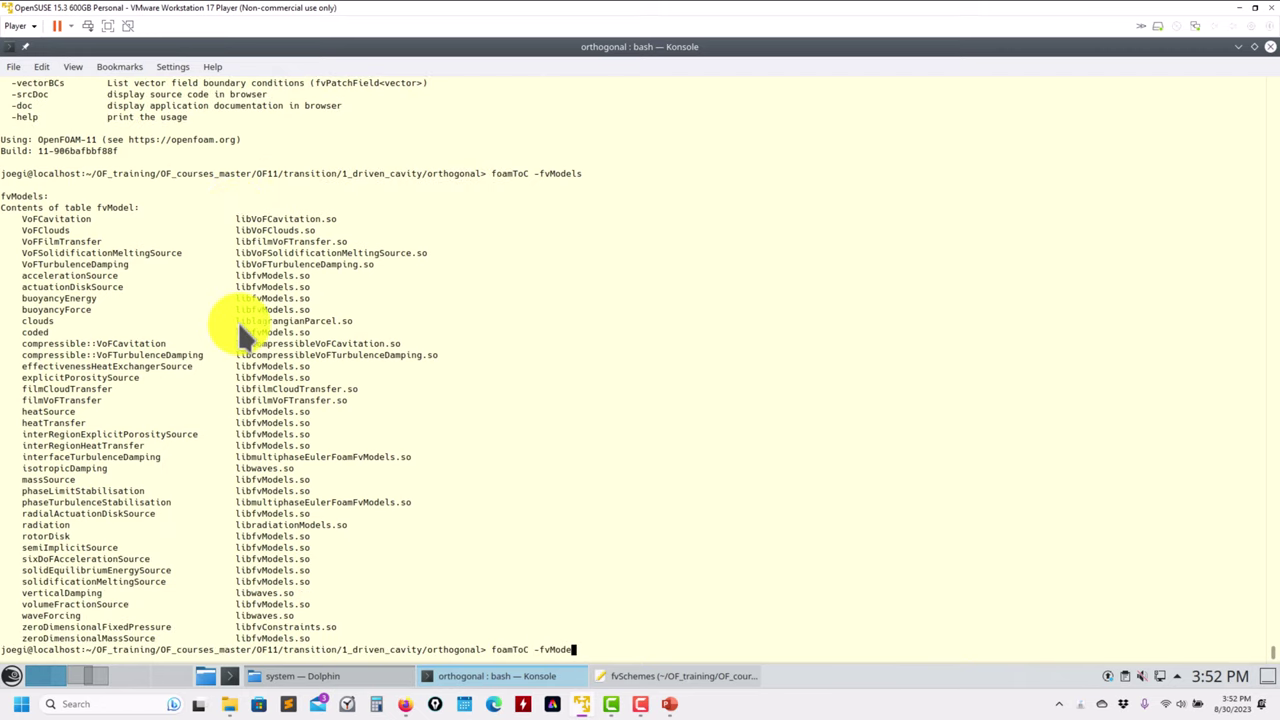
{"action": "key", "text": "BackSpace"}
{"action": "type", "text": "Constraints"}
{"action": "key", "text": "Return"}
Show the foamToC usage options again with foamToC -help.
{"action": "key", "text": "Up"}
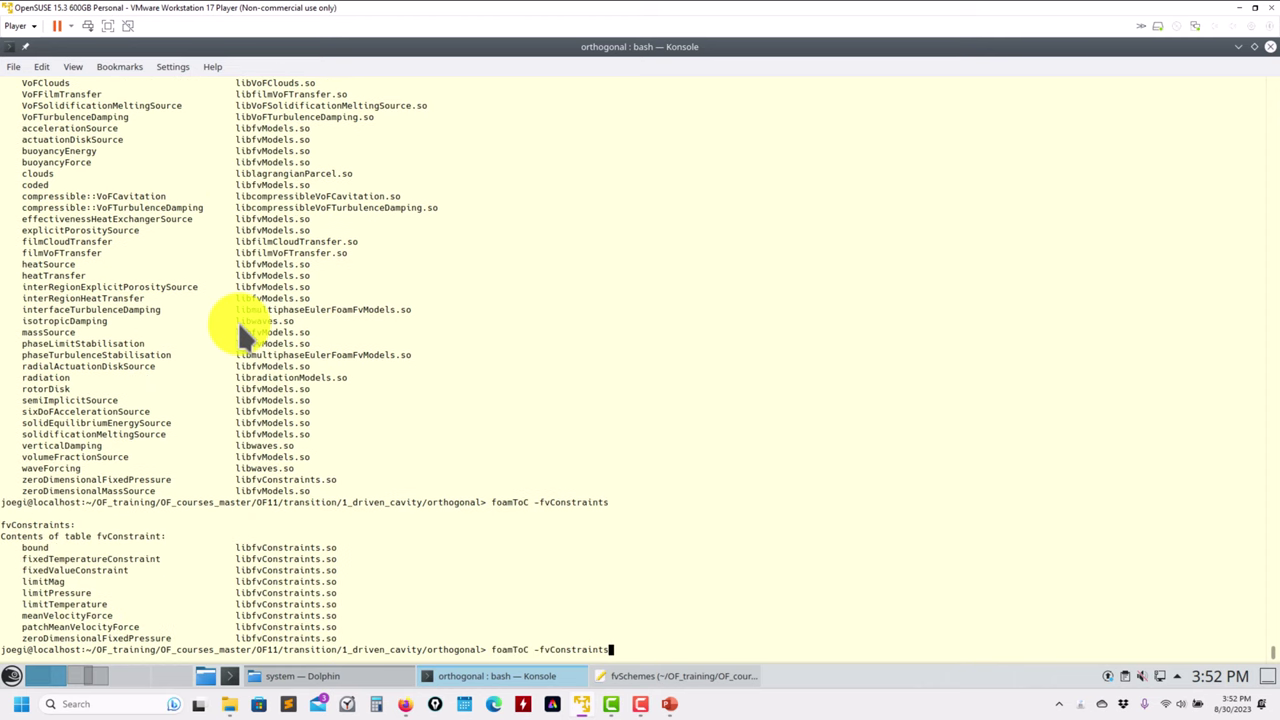
{"action": "key", "text": "BackSpace"}
{"action": "key", "text": "BackSpace"}
{"action": "key", "text": "BackSpace"}
{"action": "key", "text": "BackSpace"}
{"action": "key", "text": "BackSpace"}
{"action": "key", "text": "BackSpace"}
{"action": "key", "text": "BackSpace"}
{"action": "key", "text": "BackSpace"}
{"action": "key", "text": "BackSpace"}
{"action": "key", "text": "BackSpace"}
{"action": "key", "text": "BackSpace"}
{"action": "key", "text": "BackSpace"}
{"action": "key", "text": "BackSpace"}
{"action": "type", "text": "help"}
{"action": "key", "text": "Return"}
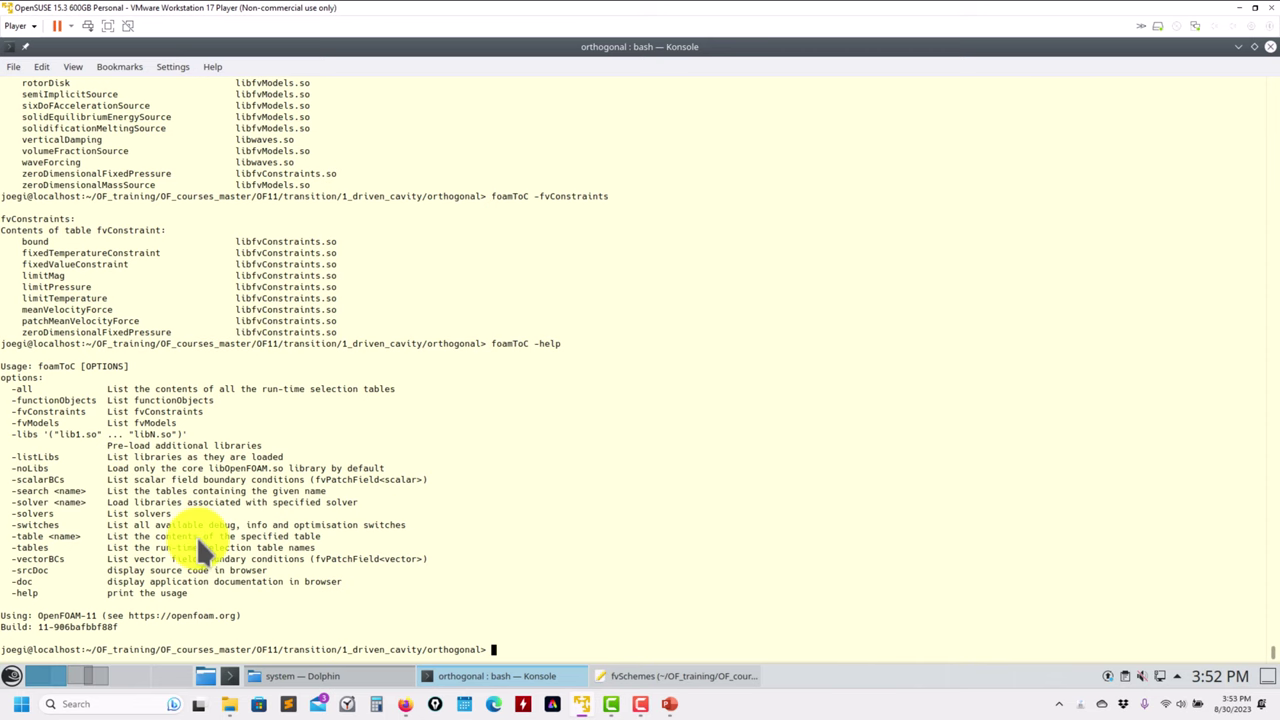
List every run-time selection table name with foamToC -tables and scroll through the output.
{"action": "key", "text": "Up"}
{"action": "key", "text": "BackSpace"}
{"action": "key", "text": "BackSpace"}
{"action": "key", "text": "BackSpace"}
{"action": "key", "text": "BackSpace"}
{"action": "type", "text": "tables"}
{"action": "key", "text": "Return"}
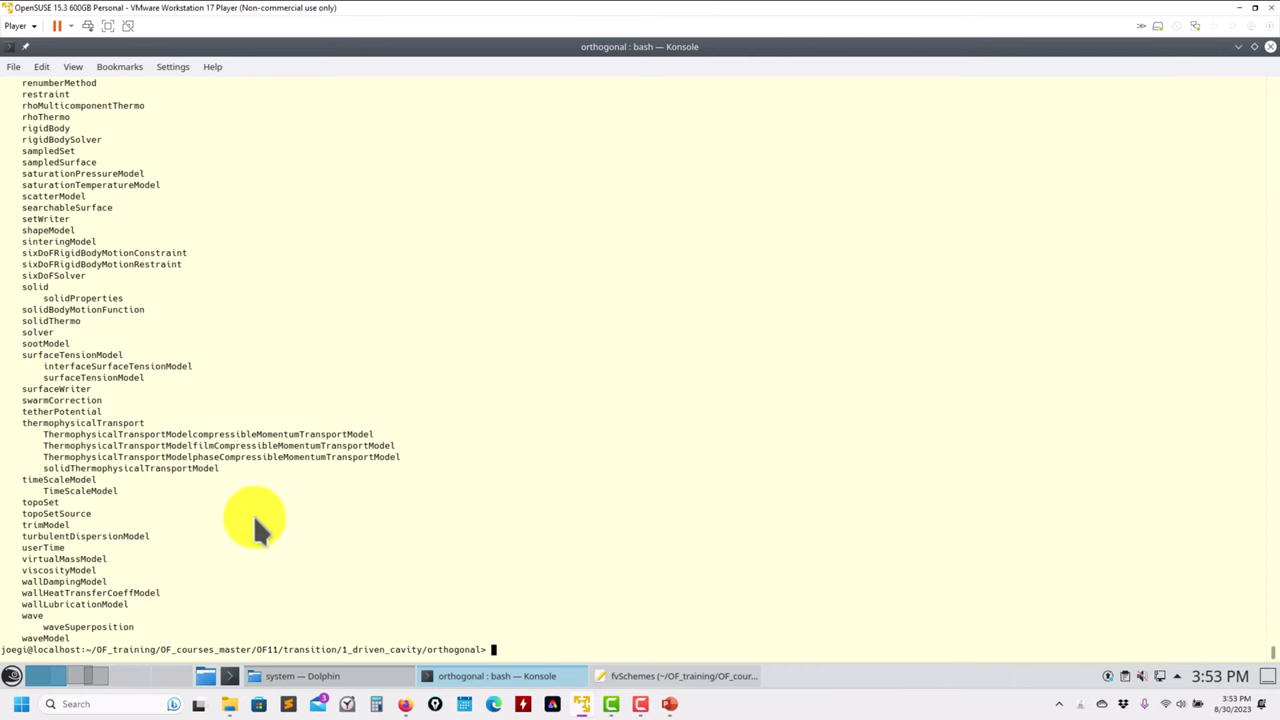
{"action": "scroll", "coordinate": [54, 419], "scroll_direction": "up", "scroll_amount": 20}
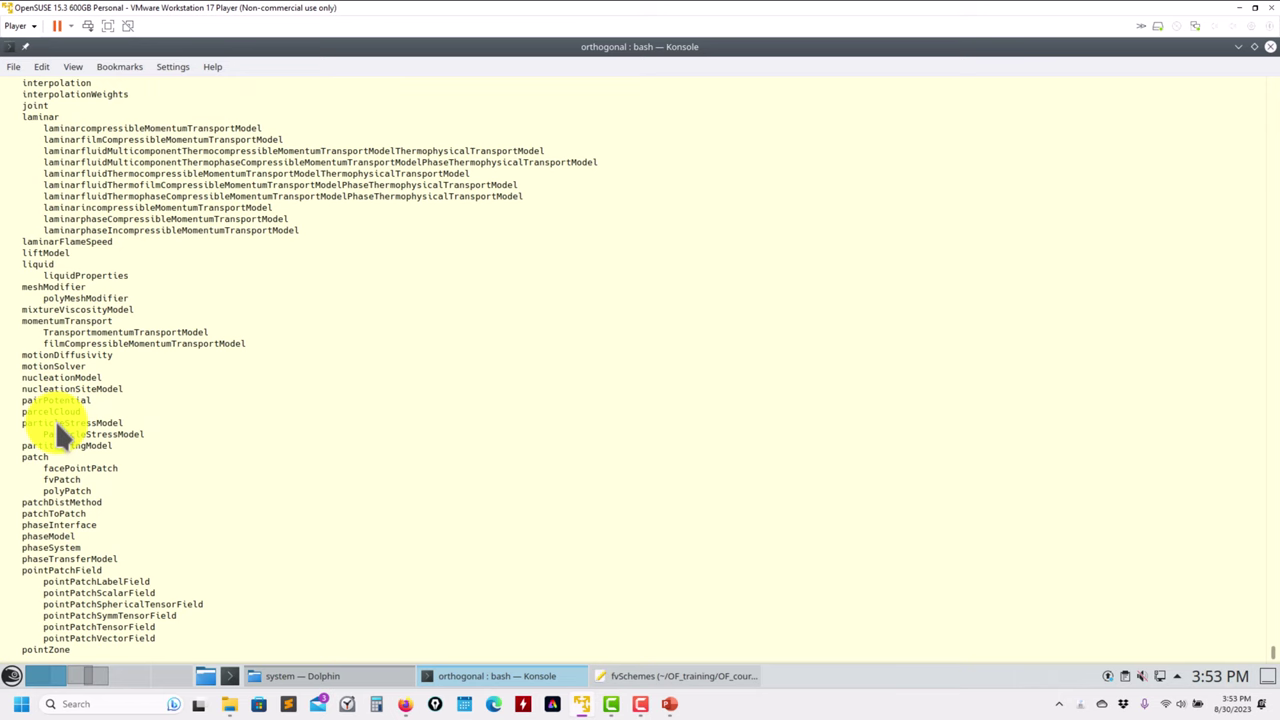
{"action": "scroll", "coordinate": [134, 393], "scroll_direction": "up", "scroll_amount": 11}
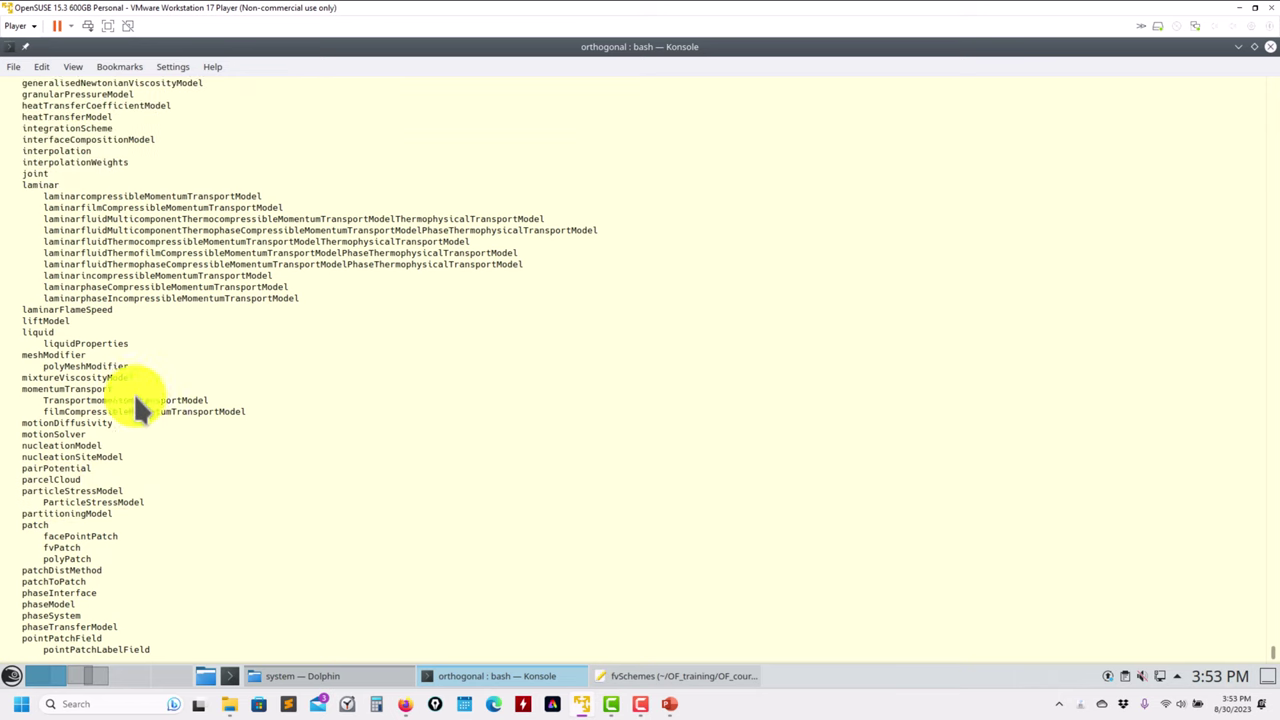
{"action": "scroll", "coordinate": [223, 358], "scroll_direction": "up", "scroll_amount": 8}
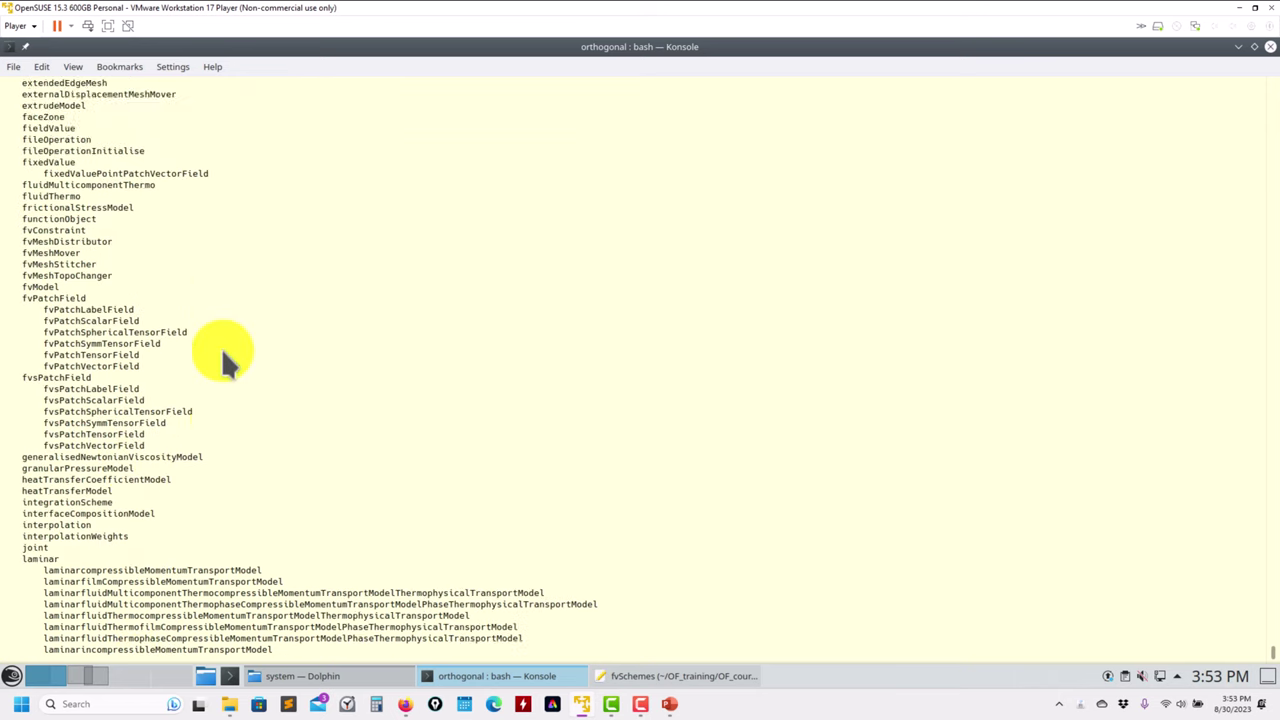
{"action": "scroll", "coordinate": [221, 355], "scroll_direction": "up", "scroll_amount": 16}
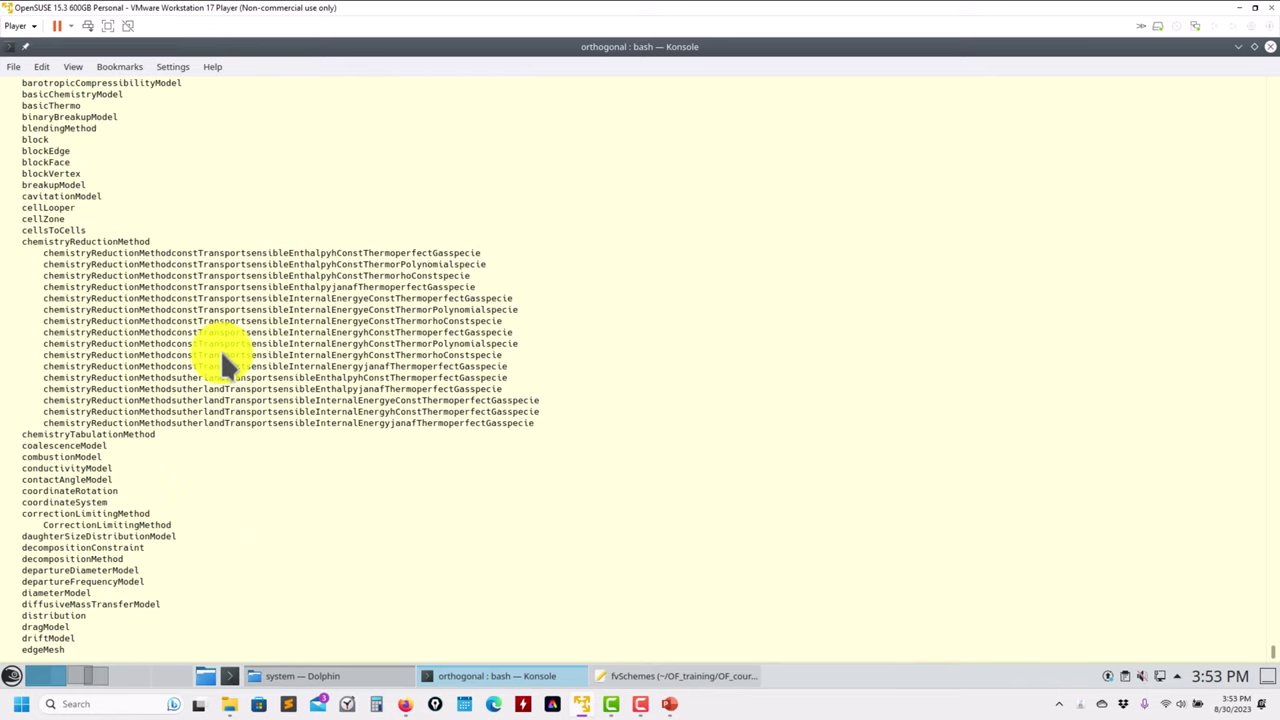
{"action": "scroll", "coordinate": [213, 383], "scroll_direction": "up", "scroll_amount": 9}
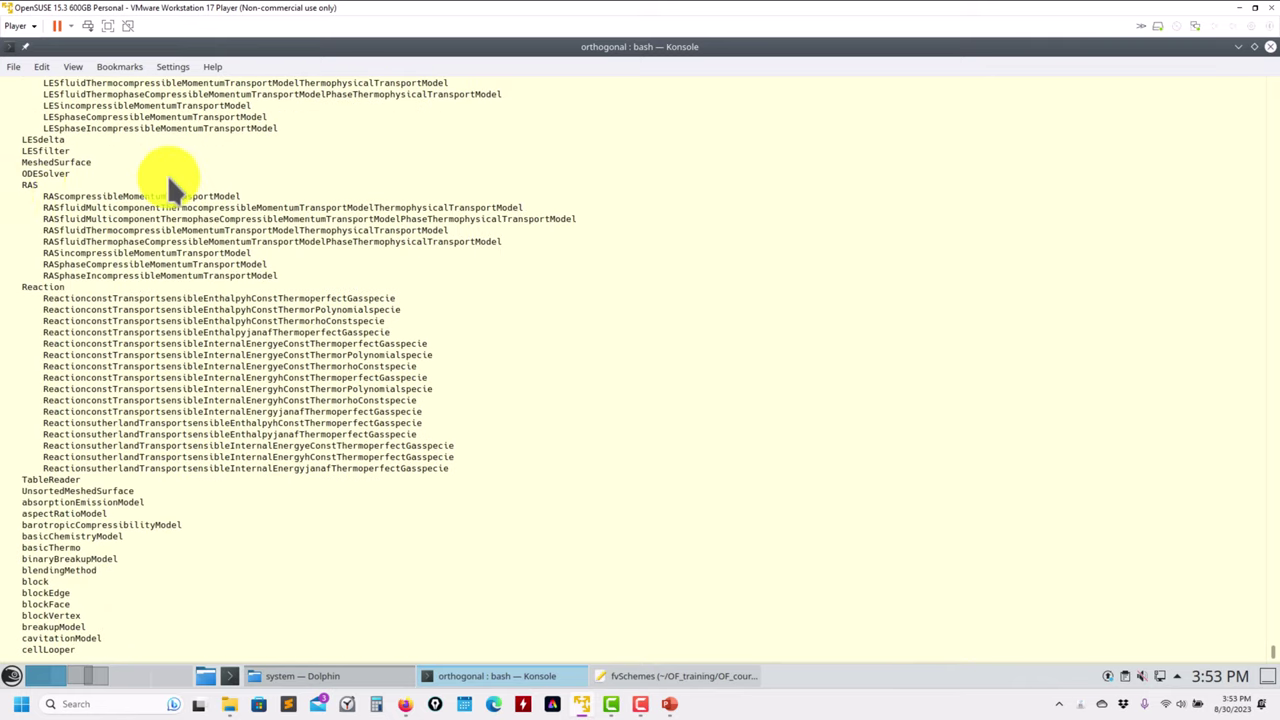
{"action": "scroll", "coordinate": [100, 178], "scroll_direction": "up", "scroll_amount": 7}
Print the RASincompressibleMomentumTransportModel table using foamToC -table with Tab completion.
{"action": "key", "text": "Return"}
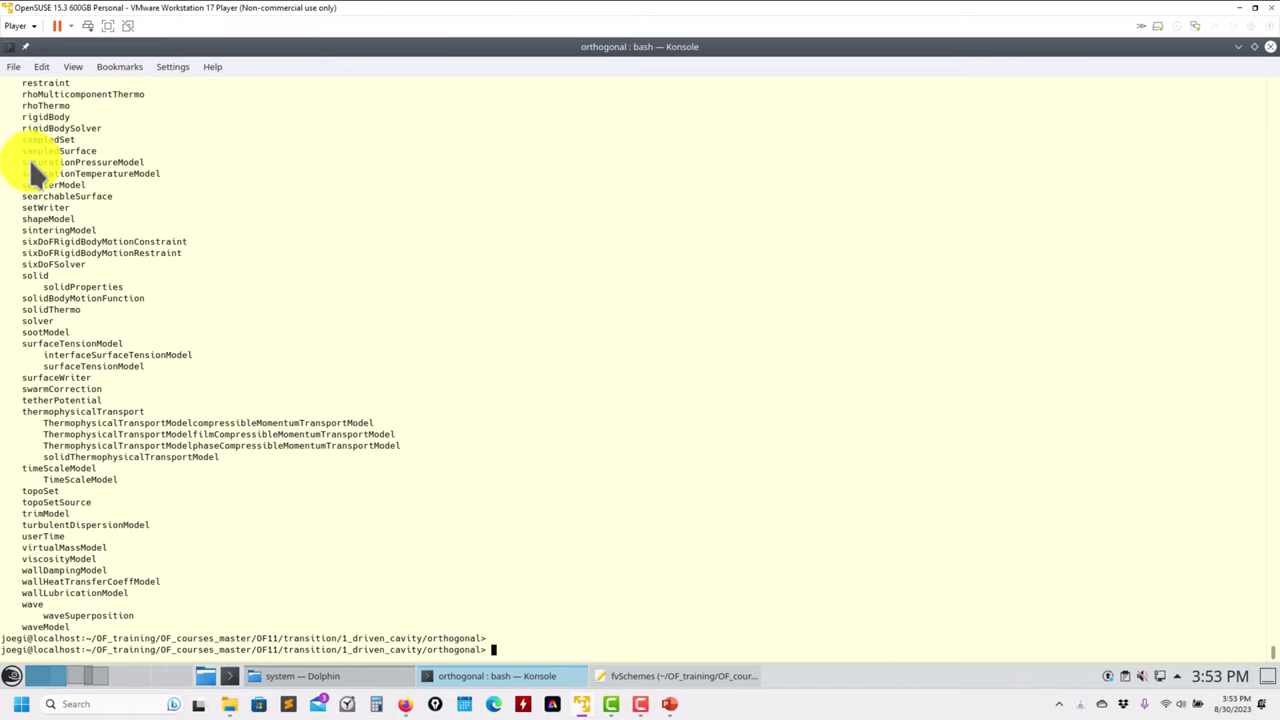
{"action": "type", "text": "foamToC -table RAS"}
{"action": "key", "text": "Tab"}
{"action": "key", "text": "Tab"}
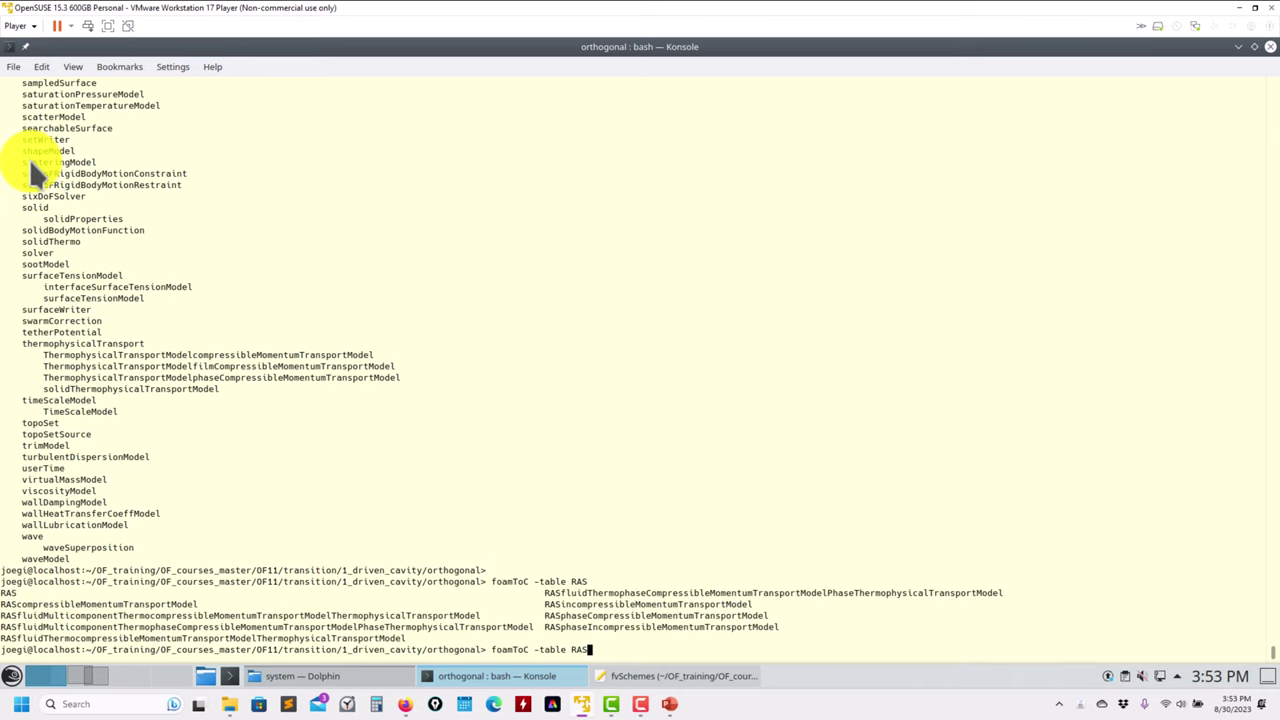
{"action": "type", "text": "inc"}
{"action": "key", "text": "Tab"}
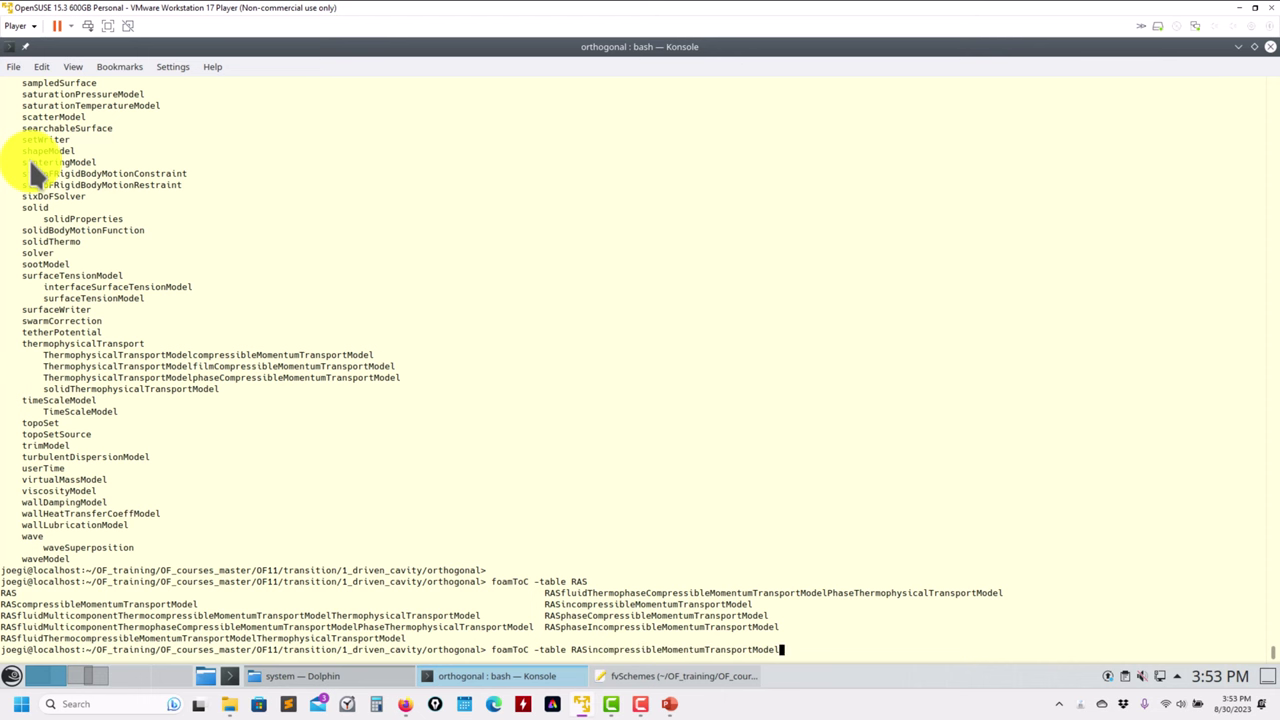
{"action": "key", "text": "Return"}
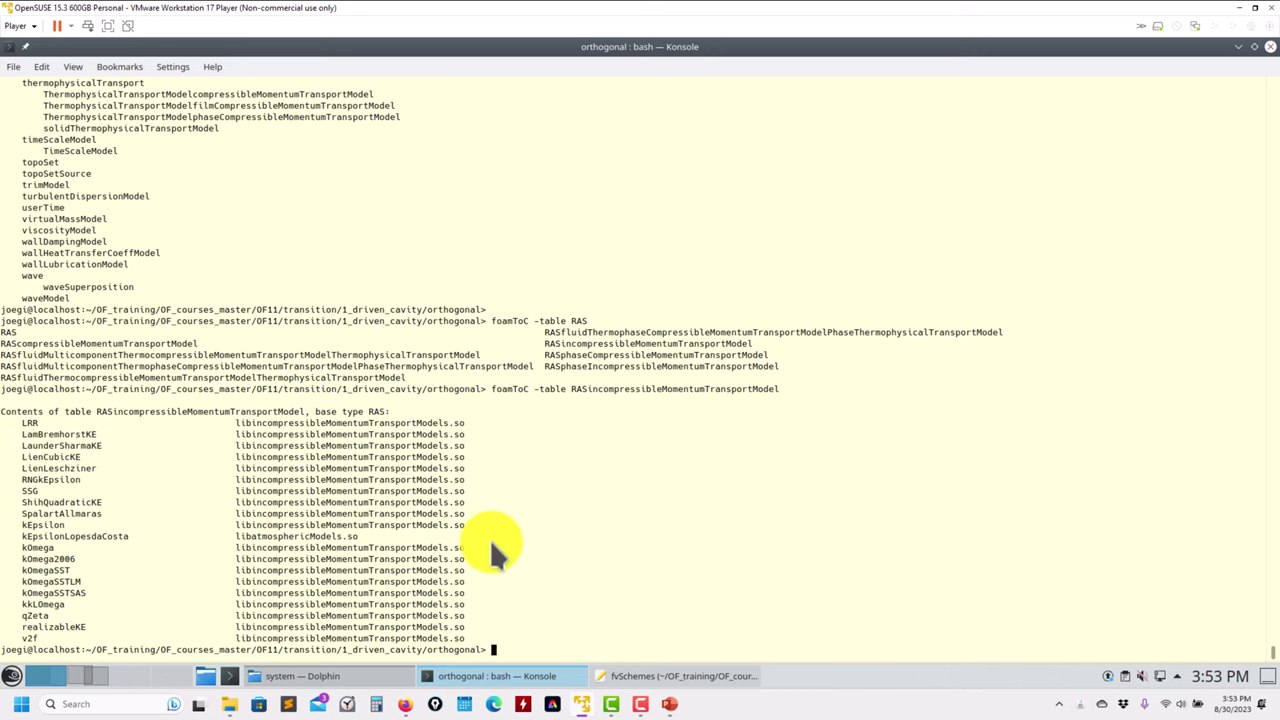
Print the RAScompressibleMomentumTransportModel table with foamToC -table.
{"action": "key", "text": "Up"}
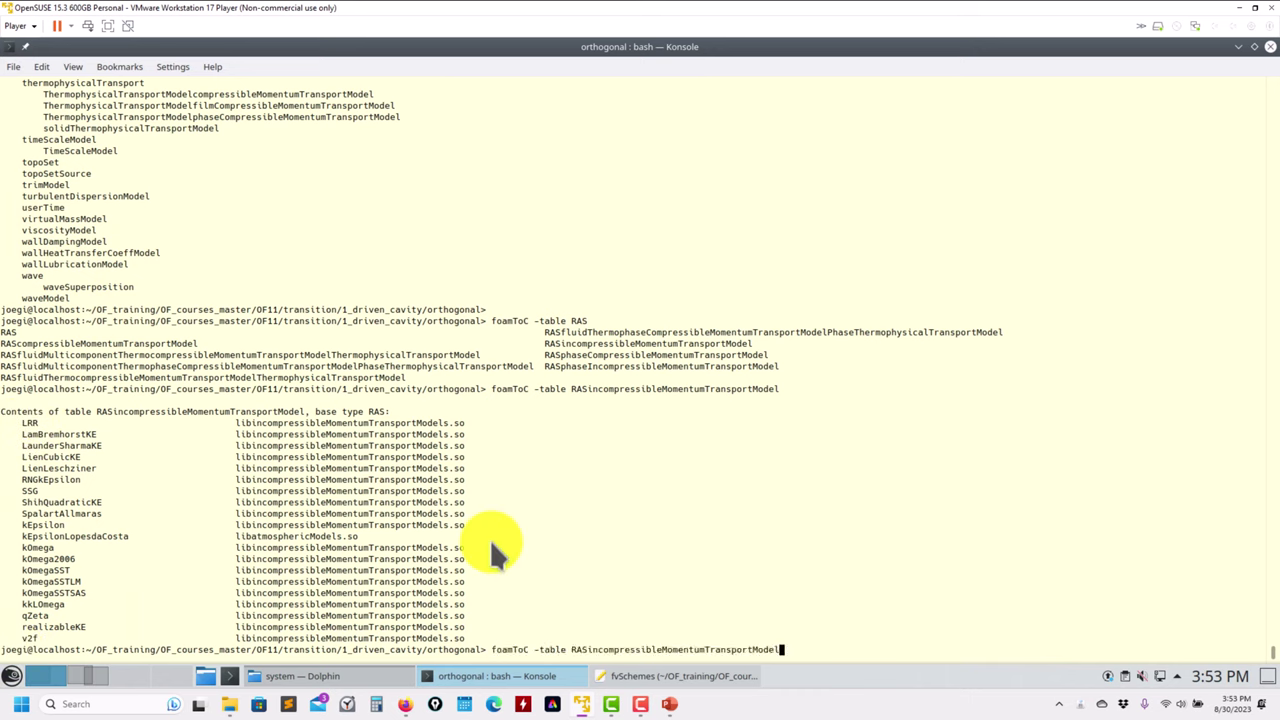
{"action": "key", "text": "BackSpace"}
{"action": "key", "text": "BackSpace"}
{"action": "key", "text": "BackSpace"}
{"action": "key", "text": "BackSpace"}
{"action": "key", "text": "BackSpace"}
{"action": "key", "text": "BackSpace"}
{"action": "key", "text": "BackSpace"}
{"action": "key", "text": "BackSpace"}
{"action": "key", "text": "BackSpace"}
{"action": "key", "text": "BackSpace"}
{"action": "key", "text": "BackSpace"}
{"action": "key", "text": "BackSpace"}
{"action": "key", "text": "BackSpace"}
{"action": "key", "text": "BackSpace"}
{"action": "key", "text": "BackSpace"}
{"action": "key", "text": "BackSpace"}
{"action": "key", "text": "BackSpace"}
{"action": "key", "text": "BackSpace"}
{"action": "key", "text": "BackSpace"}
{"action": "key", "text": "BackSpace"}
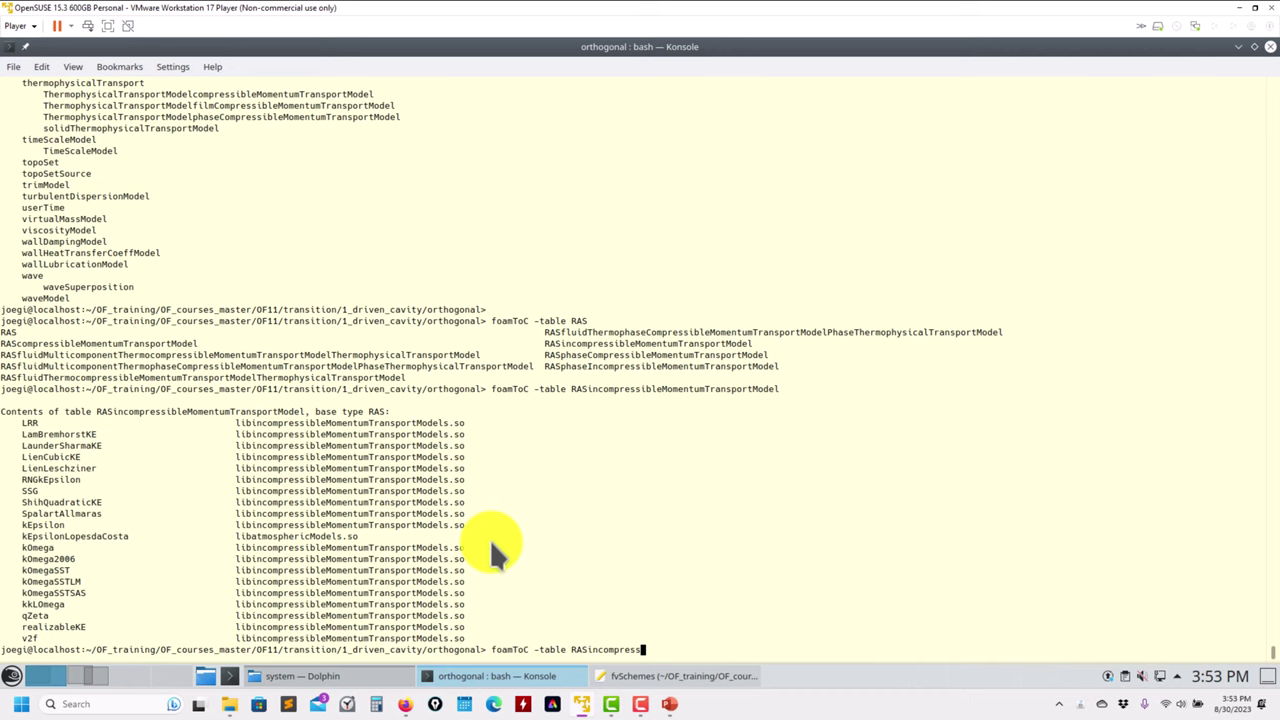
{"action": "key", "text": "BackSpace"}
{"action": "key", "text": "BackSpace"}
{"action": "key", "text": "BackSpace"}
{"action": "key", "text": "BackSpace"}
{"action": "key", "text": "BackSpace"}
{"action": "key", "text": "BackSpace"}
{"action": "key", "text": "BackSpace"}
{"action": "key", "text": "BackSpace"}
{"action": "key", "text": "BackSpace"}
{"action": "key", "text": "BackSpace"}
{"action": "type", "text": "com"}
{"action": "key", "text": "Tab"}
{"action": "key", "text": "Return"}
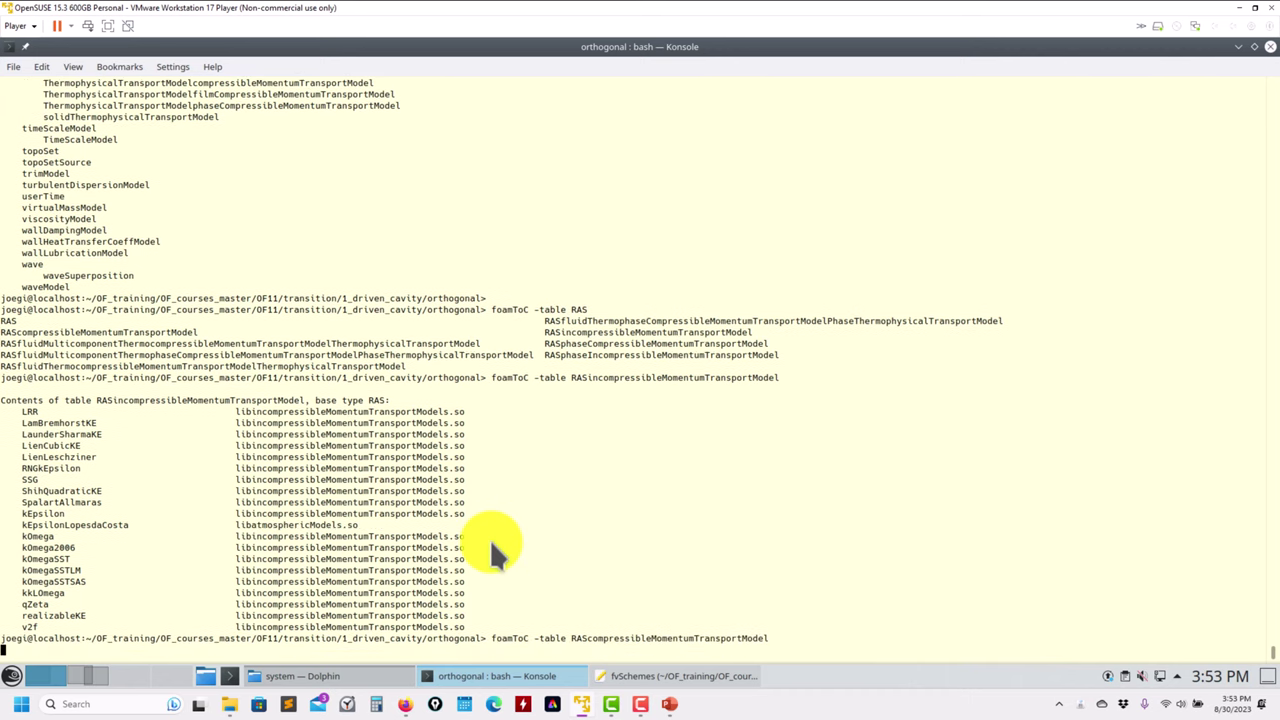
{"action": "key", "text": "Up"}
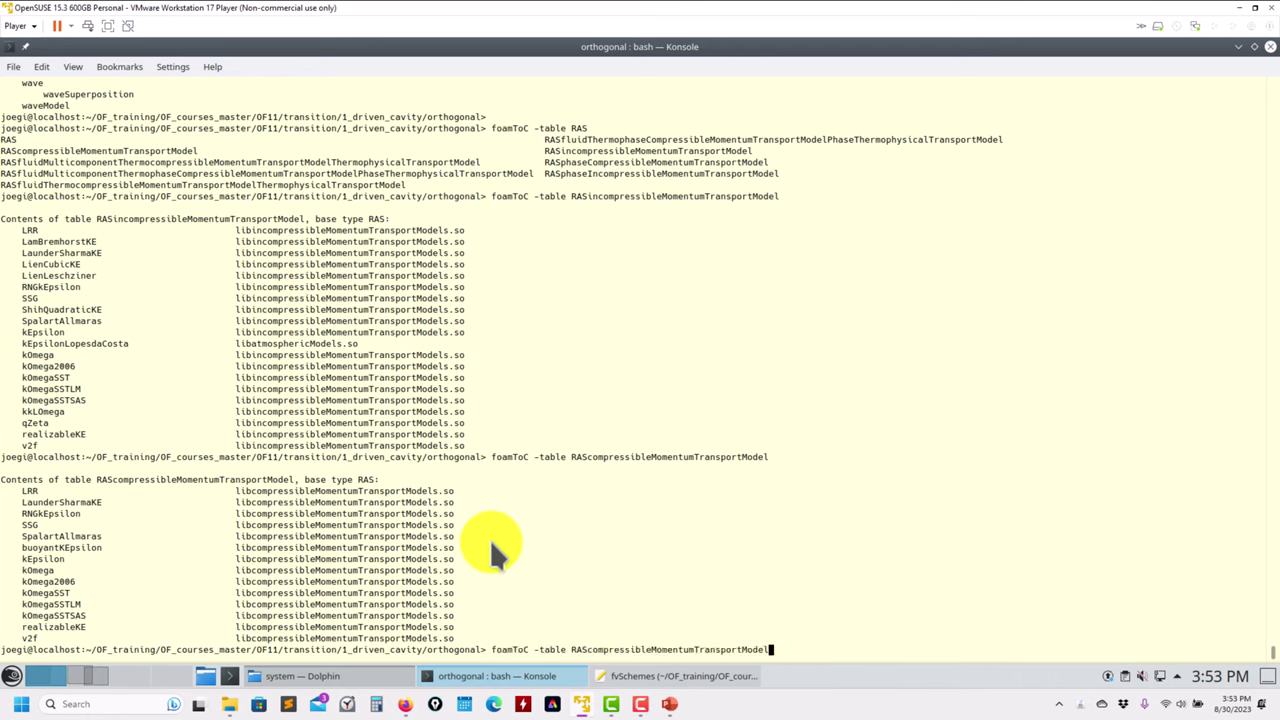
{"action": "key", "text": "BackSpace"}
{"action": "key", "text": "BackSpace"}
{"action": "key", "text": "BackSpace"}
{"action": "key", "text": "BackSpace"}
{"action": "key", "text": "BackSpace"}
{"action": "key", "text": "BackSpace"}
{"action": "key", "text": "BackSpace"}
{"action": "key", "text": "BackSpace"}
{"action": "key", "text": "BackSpace"}
{"action": "key", "text": "BackSpace"}
{"action": "key", "text": "BackSpace"}
{"action": "key", "text": "BackSpace"}
{"action": "key", "text": "BackSpace"}
{"action": "key", "text": "BackSpace"}
{"action": "key", "text": "BackSpace"}
{"action": "key", "text": "BackSpace"}
{"action": "key", "text": "BackSpace"}
{"action": "key", "text": "BackSpace"}
{"action": "key", "text": "BackSpace"}
{"action": "key", "text": "BackSpace"}
{"action": "key", "text": "BackSpace"}
{"action": "key", "text": "BackSpace"}
{"action": "key", "text": "BackSpace"}
{"action": "key", "text": "BackSpace"}
{"action": "key", "text": "BackSpace"}
{"action": "key", "text": "BackSpace"}
{"action": "key", "text": "BackSpace"}
{"action": "key", "text": "BackSpace"}
{"action": "key", "text": "BackSpace"}
{"action": "key", "text": "BackSpace"}
{"action": "key", "text": "BackSpace"}
{"action": "key", "text": "BackSpace"}
{"action": "key", "text": "BackSpace"}
{"action": "key", "text": "BackSpace"}
{"action": "key", "text": "BackSpace"}
{"action": "key", "text": "BackSpace"}
{"action": "key", "text": "BackSpace"}
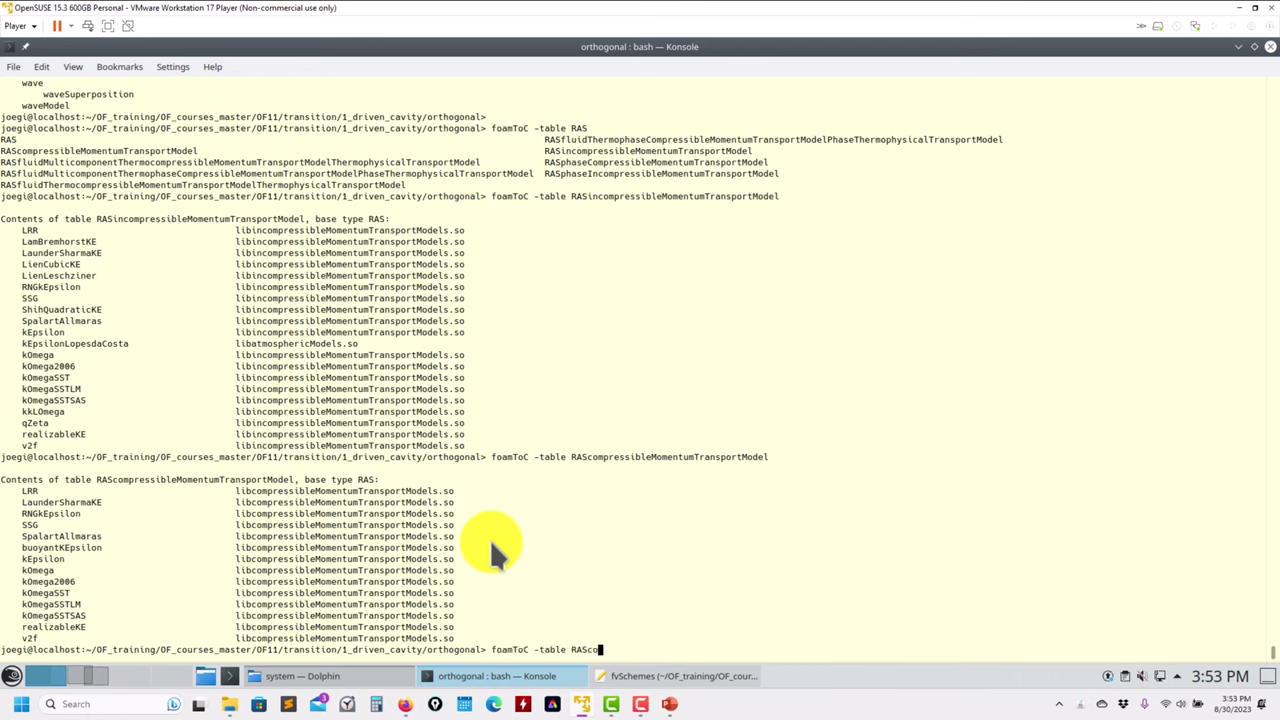
Print the LEScompressibleMomentumTransportModel table using Tab completion.
{"action": "type", "text": "LES"}
{"action": "key", "text": "Tab"}
{"action": "key", "text": "Tab"}
{"action": "key", "text": "Tab"}
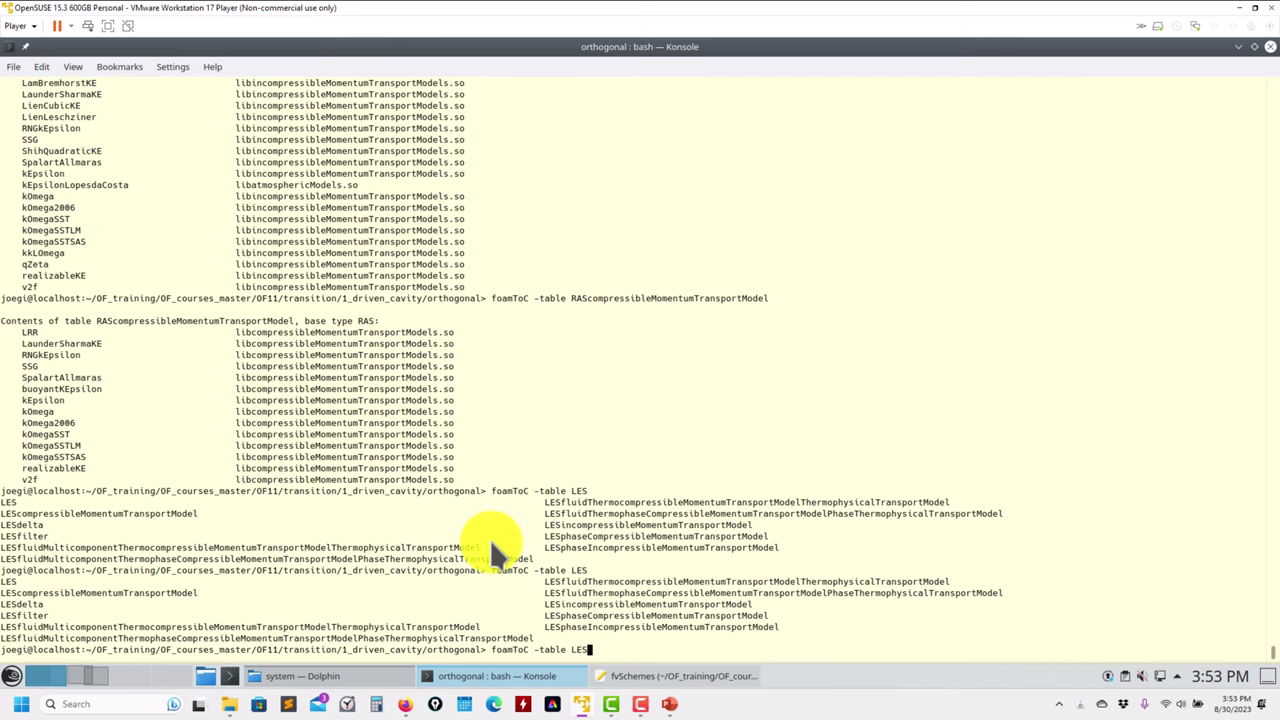
{"action": "type", "text": "com"}
{"action": "key", "text": "Tab"}
{"action": "key", "text": "Return"}
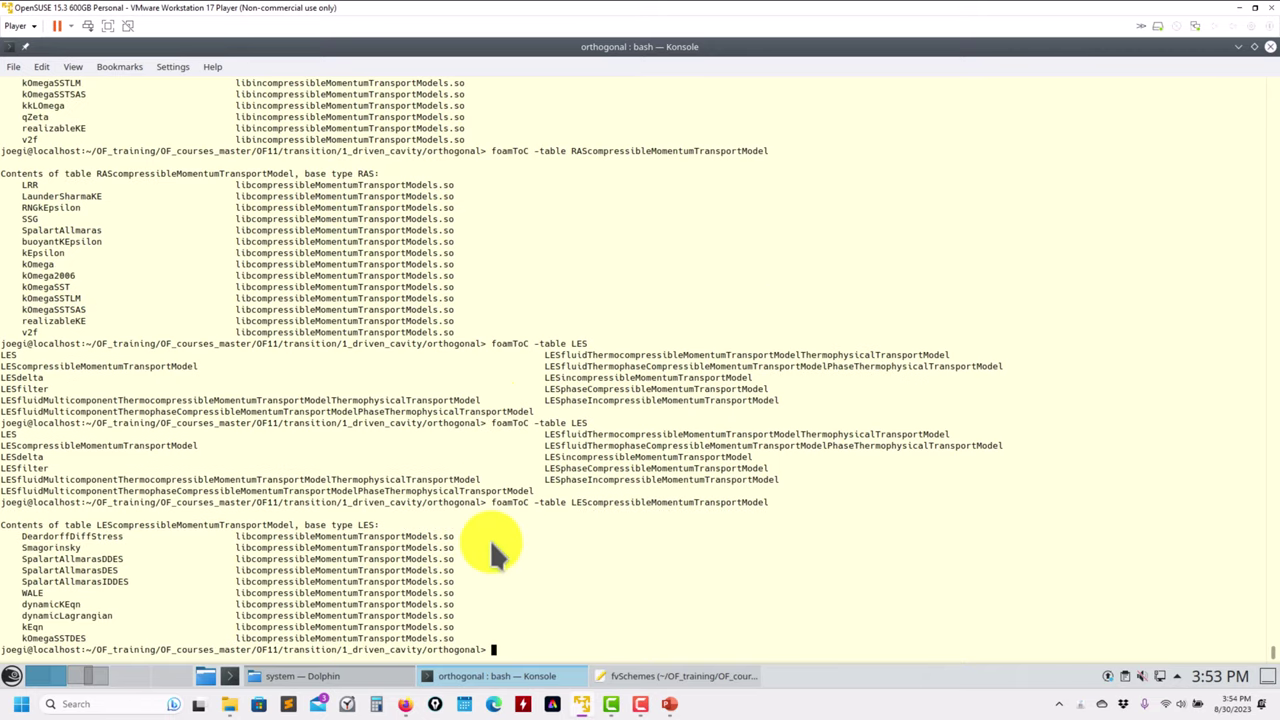
Print the fvConstraint table contents with foamToC -table fvConstraint.
{"action": "key", "text": "Up"}
{"action": "key", "text": "BackSpace"}
{"action": "key", "text": "BackSpace"}
{"action": "key", "text": "BackSpace"}
{"action": "key", "text": "BackSpace"}
{"action": "key", "text": "BackSpace"}
{"action": "key", "text": "BackSpace"}
{"action": "key", "text": "BackSpace"}
{"action": "key", "text": "BackSpace"}
{"action": "key", "text": "BackSpace"}
{"action": "key", "text": "BackSpace"}
{"action": "key", "text": "BackSpace"}
{"action": "key", "text": "BackSpace"}
{"action": "key", "text": "BackSpace"}
{"action": "key", "text": "BackSpace"}
{"action": "key", "text": "BackSpace"}
{"action": "key", "text": "BackSpace"}
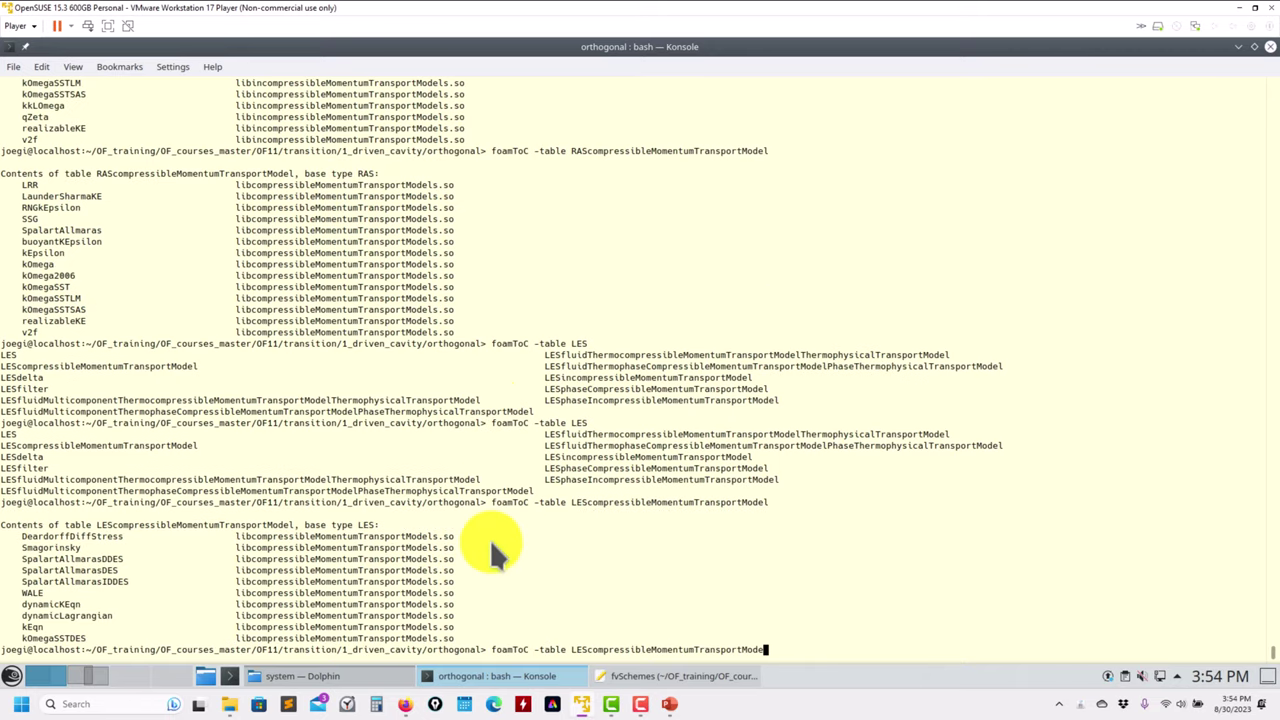
{"action": "key", "text": "BackSpace"}
{"action": "key", "text": "BackSpace"}
{"action": "key", "text": "BackSpace"}
{"action": "key", "text": "BackSpace"}
{"action": "key", "text": "BackSpace"}
{"action": "key", "text": "BackSpace"}
{"action": "key", "text": "BackSpace"}
{"action": "key", "text": "BackSpace"}
{"action": "key", "text": "BackSpace"}
{"action": "key", "text": "BackSpace"}
{"action": "key", "text": "BackSpace"}
{"action": "key", "text": "BackSpace"}
{"action": "key", "text": "BackSpace"}
{"action": "key", "text": "BackSpace"}
{"action": "key", "text": "BackSpace"}
{"action": "key", "text": "BackSpace"}
{"action": "key", "text": "BackSpace"}
{"action": "key", "text": "BackSpace"}
{"action": "key", "text": "BackSpace"}
{"action": "key", "text": "BackSpace"}
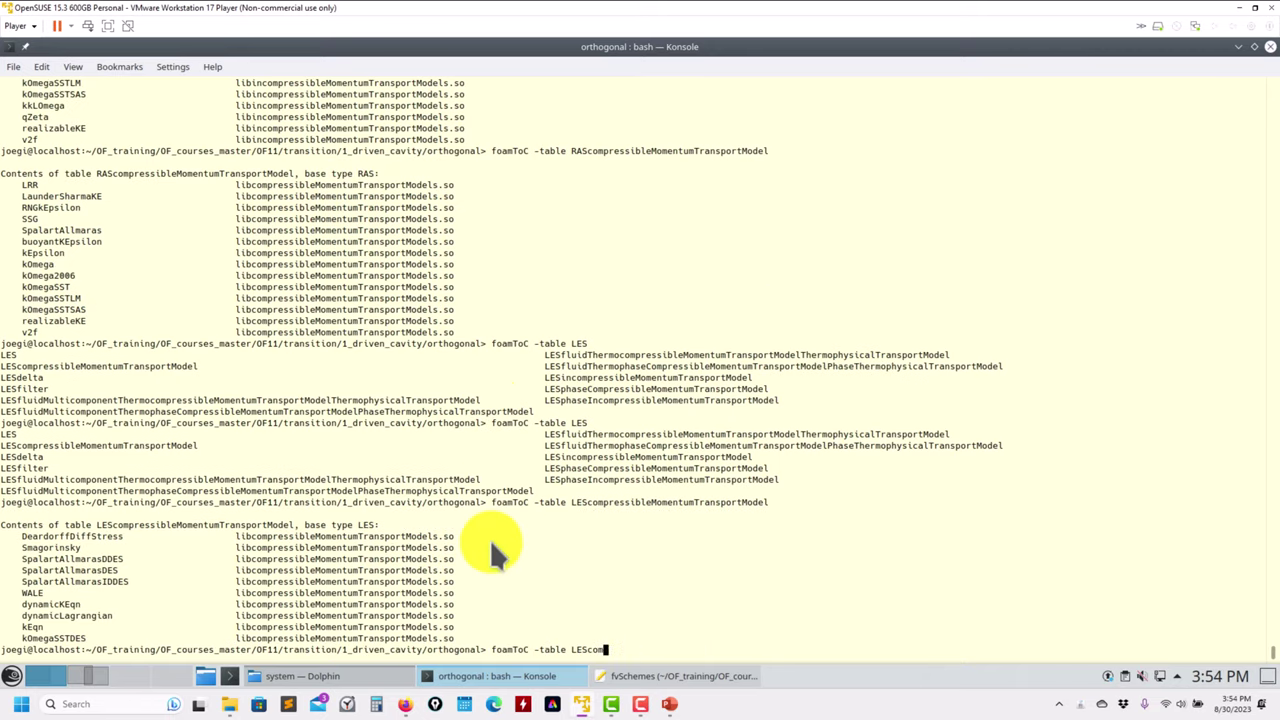
{"action": "key", "text": "BackSpace"}
{"action": "type", "text": "fv"}
{"action": "key", "text": "Tab"}
{"action": "key", "text": "Tab"}
{"action": "key", "text": "Tab"}
{"action": "key", "text": "Tab"}
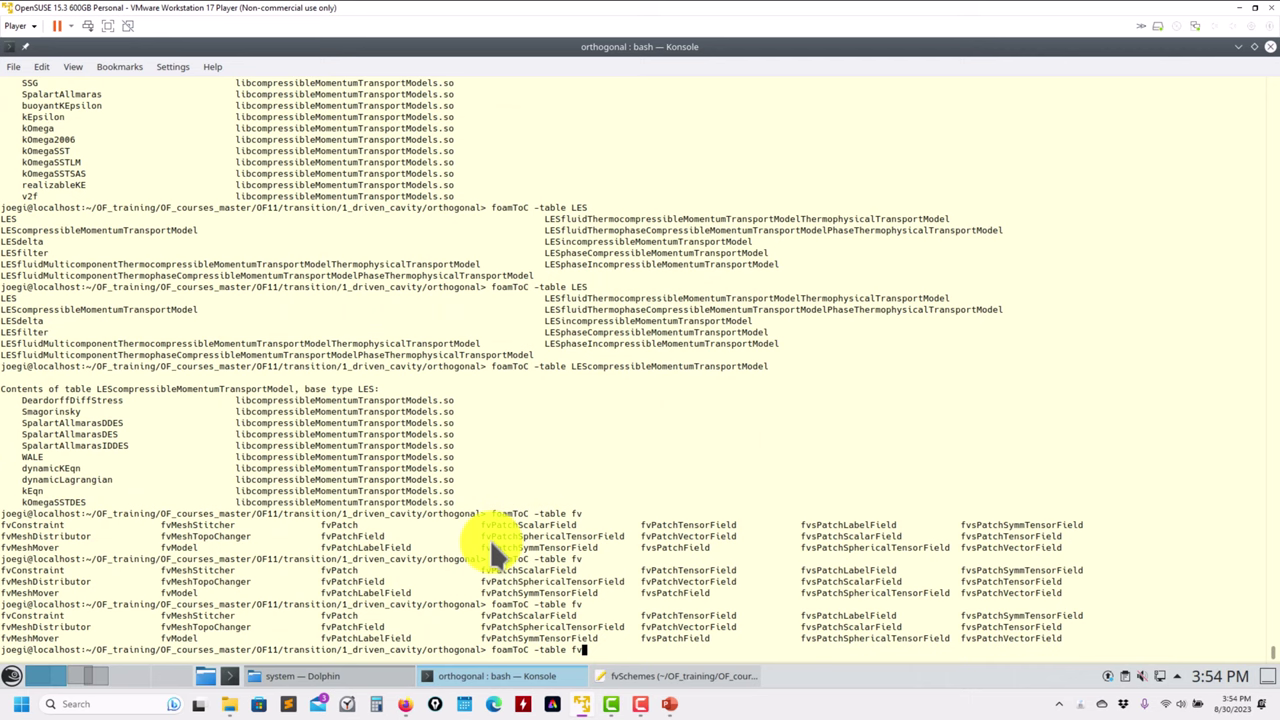
{"action": "type", "text": "Con"}
{"action": "key", "text": "Tab"}
{"action": "key", "text": "Return"}
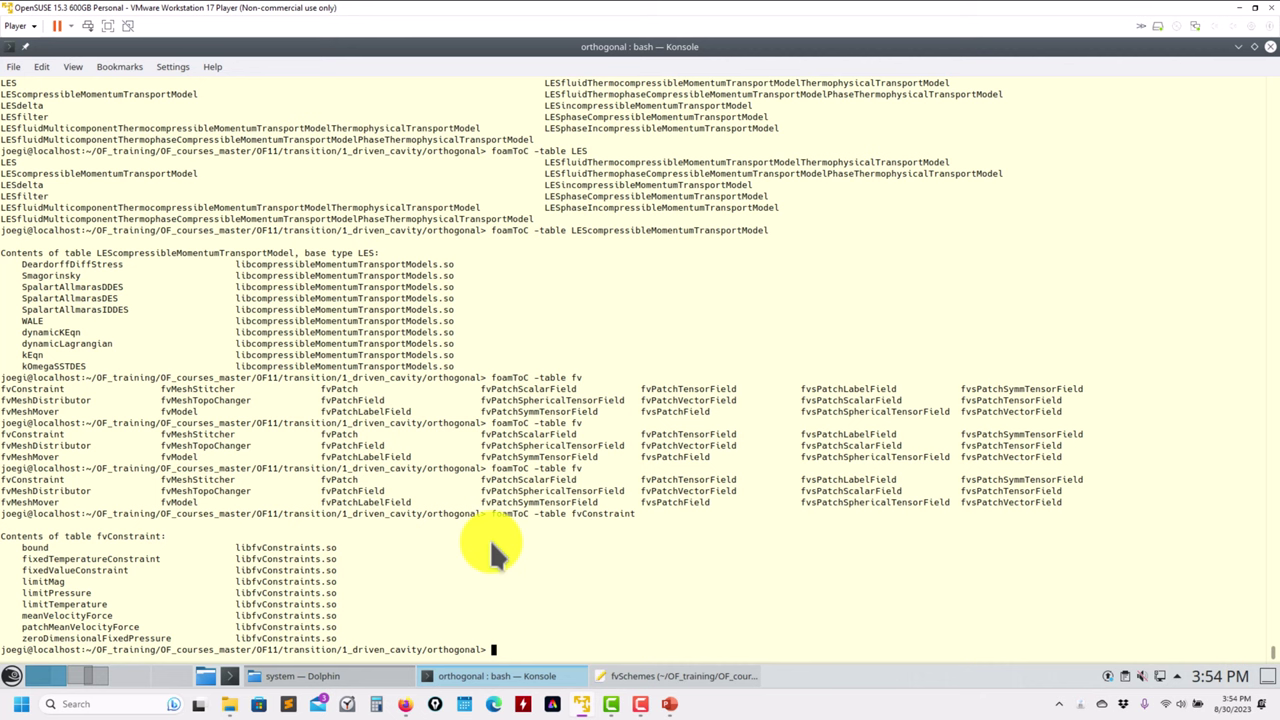
Start typing the foamInfo command at the prompt.
{"action": "type", "text": "fom"}
{"action": "key", "text": "BackSpace"}
{"action": "type", "text": "amINf"}
{"action": "key", "text": "BackSpace"}
{"action": "key", "text": "BackSpace"}
Run foamInfo limitPressure and choose file 2 to show its description, usage and tutorials.
{"action": "type", "text": "nfo"}
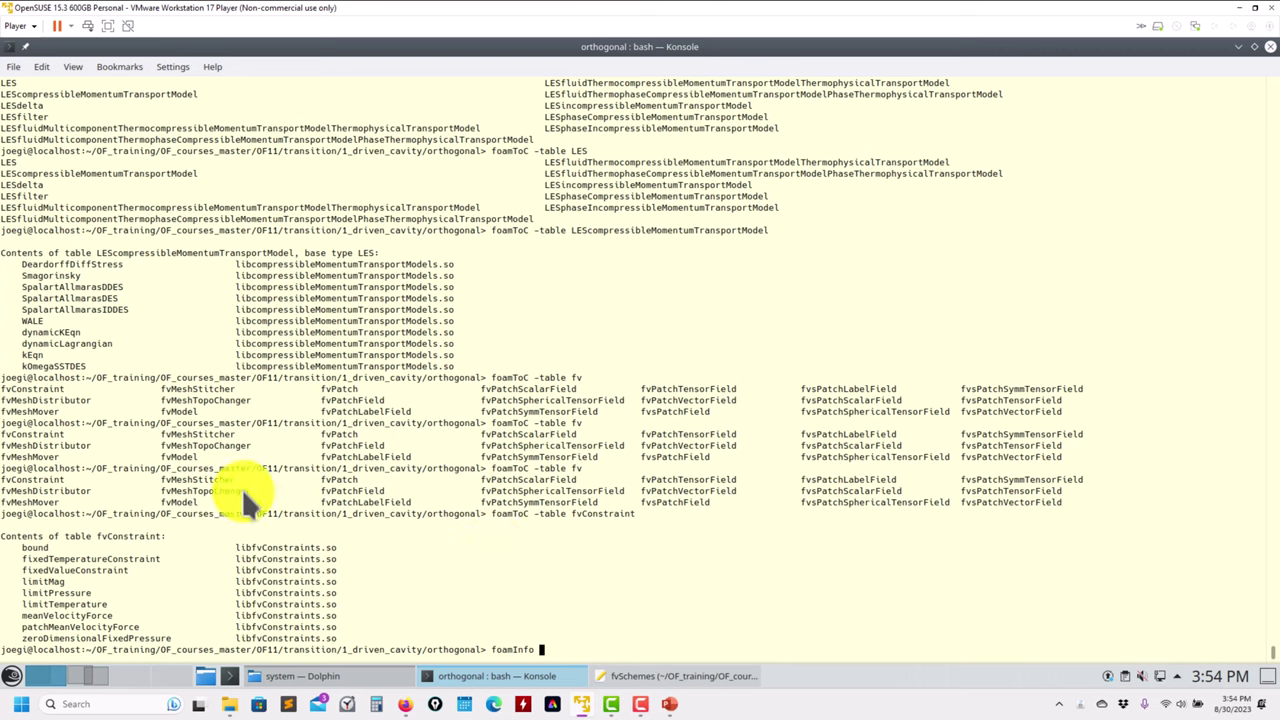
{"action": "triple_click", "coordinate": [63, 591]}
{"action": "left_click", "coordinate": [62, 592]}
{"action": "right_click", "coordinate": [62, 592]}
{"action": "left_click", "coordinate": [157, 428]}
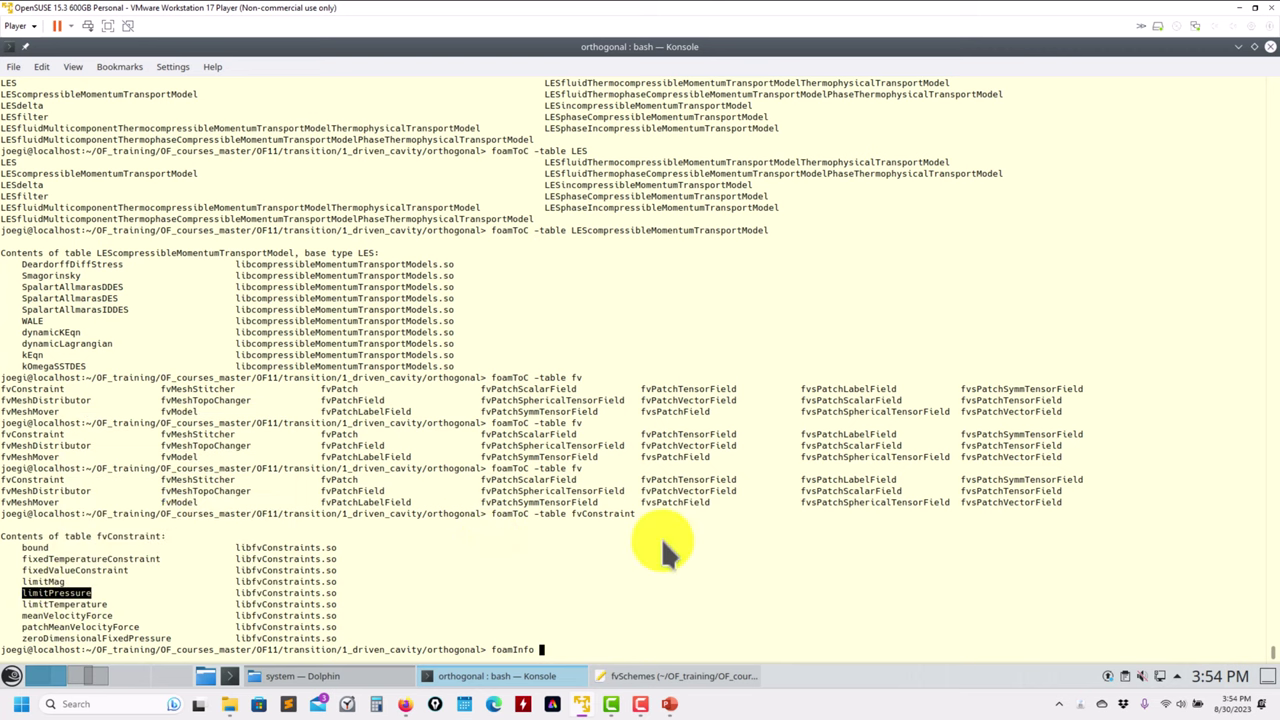
{"action": "type", "text": "limitPressure"}
{"action": "key", "text": "Return"}
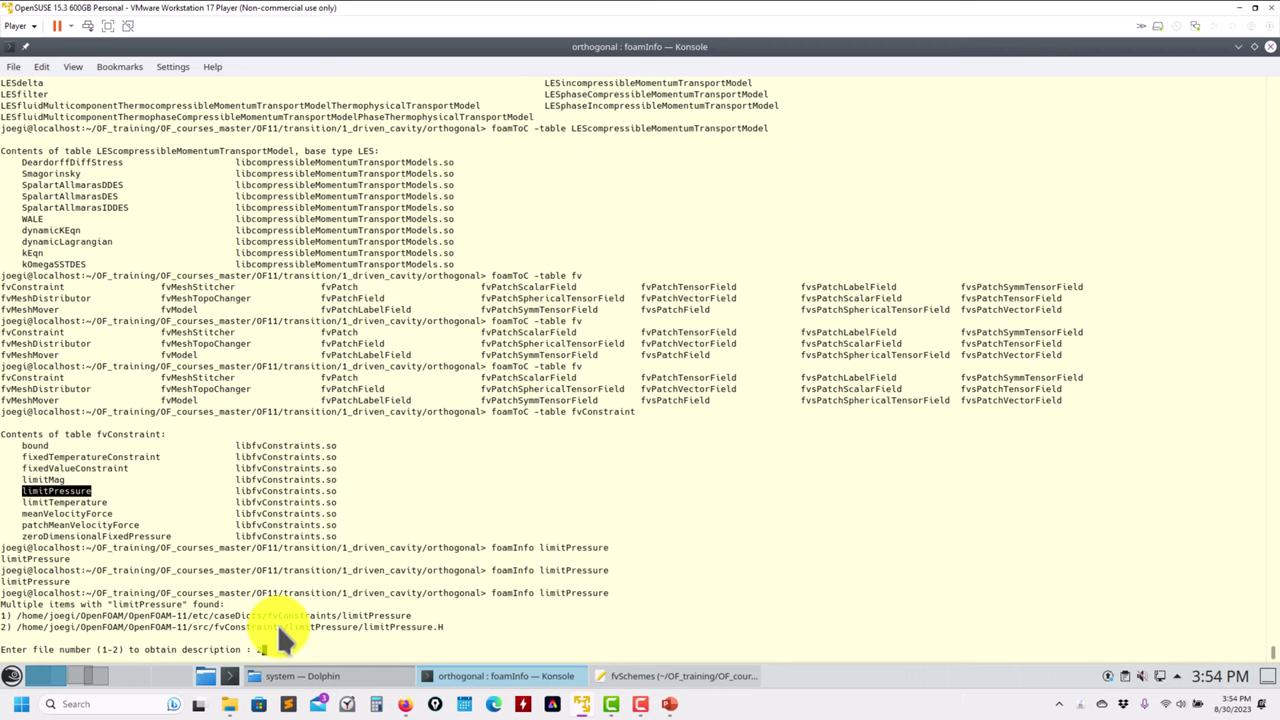
{"action": "type", "text": "2"}
{"action": "key", "text": "Return"}
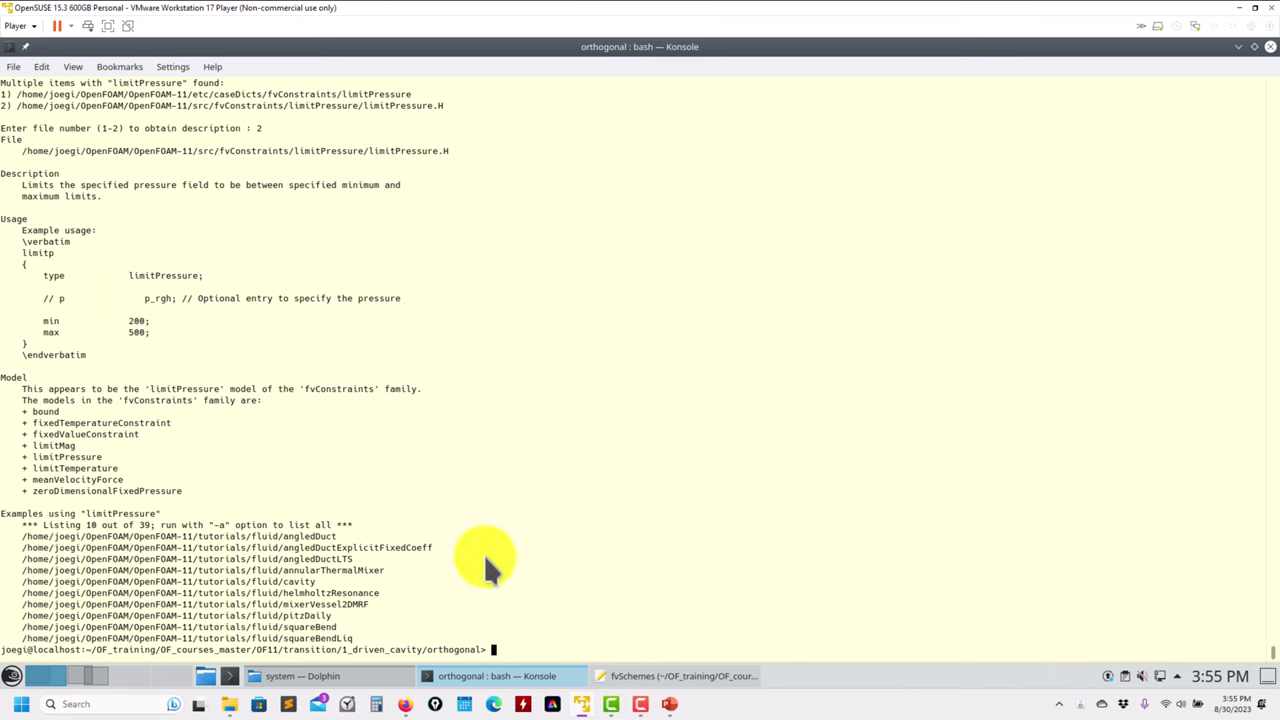
Read the foamToC section of the Productive CFD in OpenFOAM 11 article, then view User Guide Chapter 3.
{"action": "left_click", "coordinate": [420, 645]}
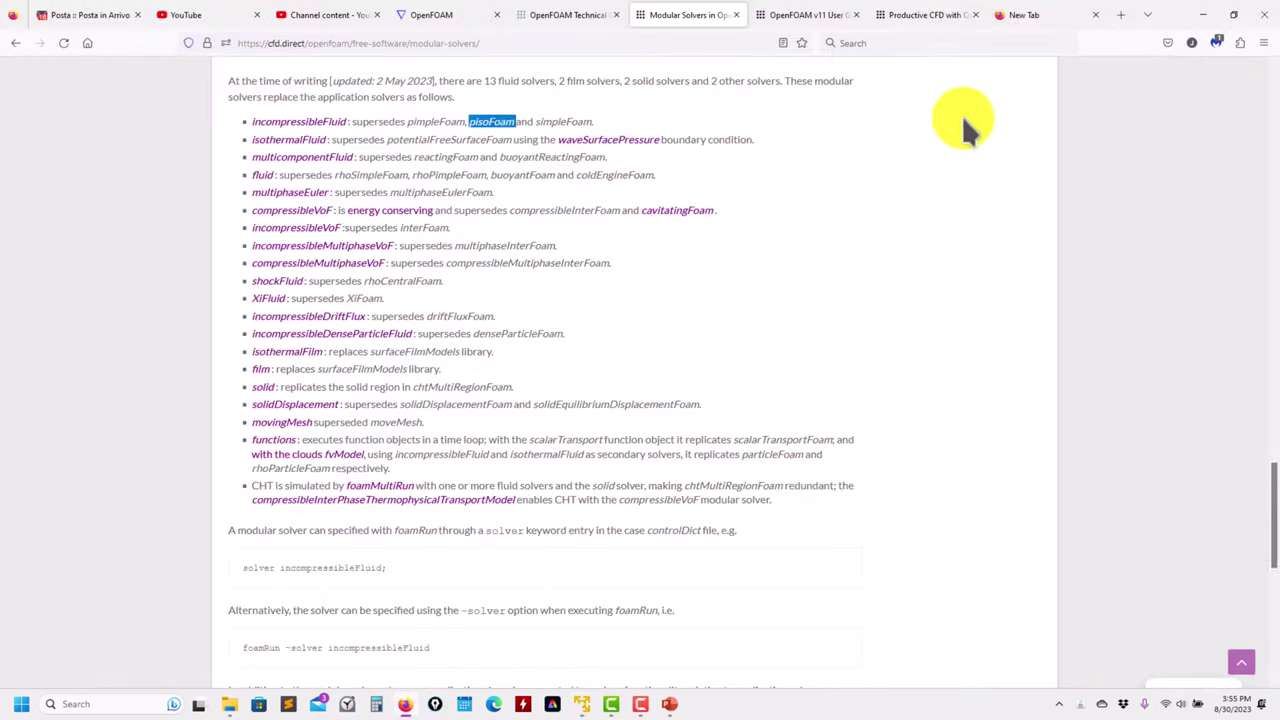
{"action": "left_click", "coordinate": [808, 14]}
{"action": "left_click", "coordinate": [905, 14]}
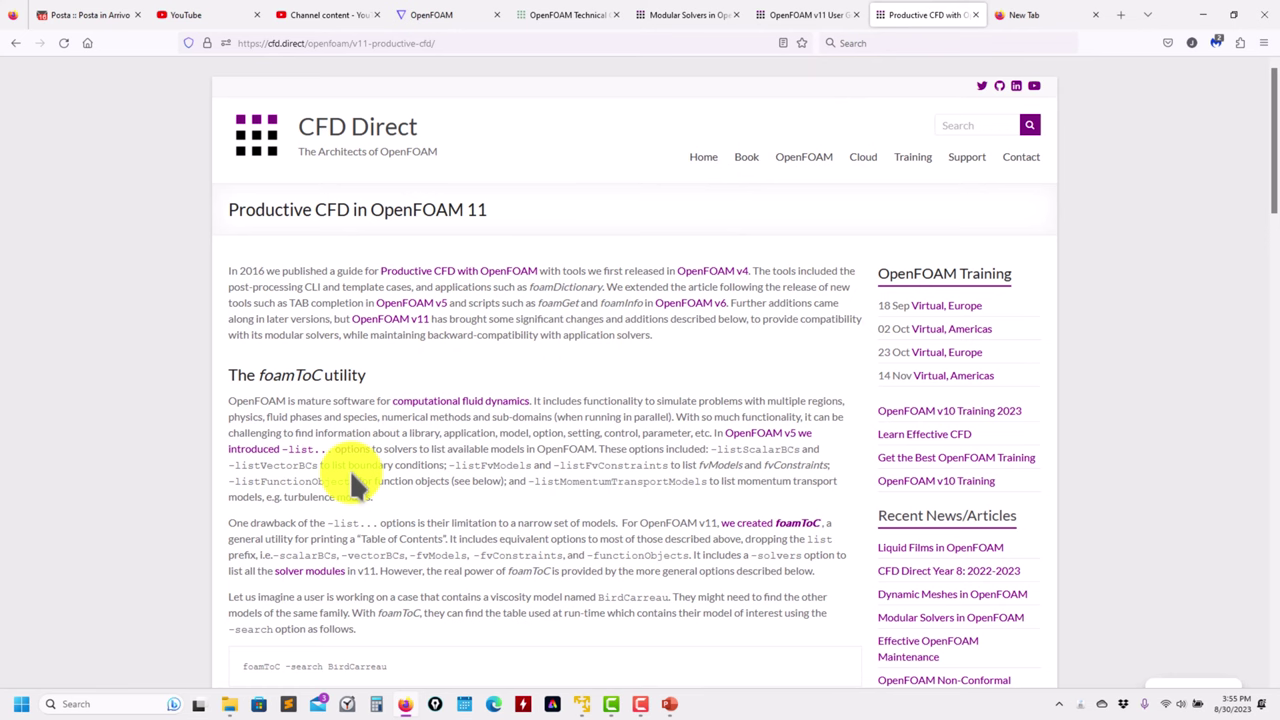
{"action": "scroll", "coordinate": [386, 487], "scroll_direction": "down", "scroll_amount": 3}
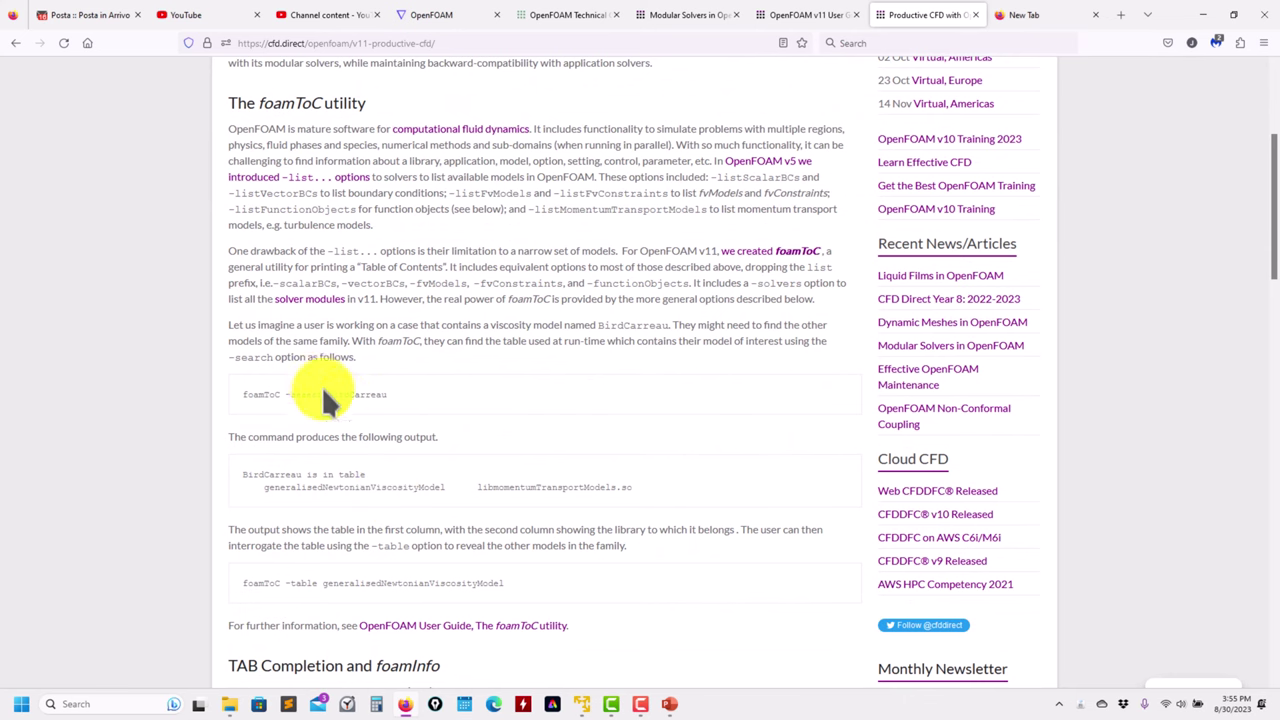
{"action": "scroll", "coordinate": [340, 395], "scroll_direction": "down", "scroll_amount": 2}
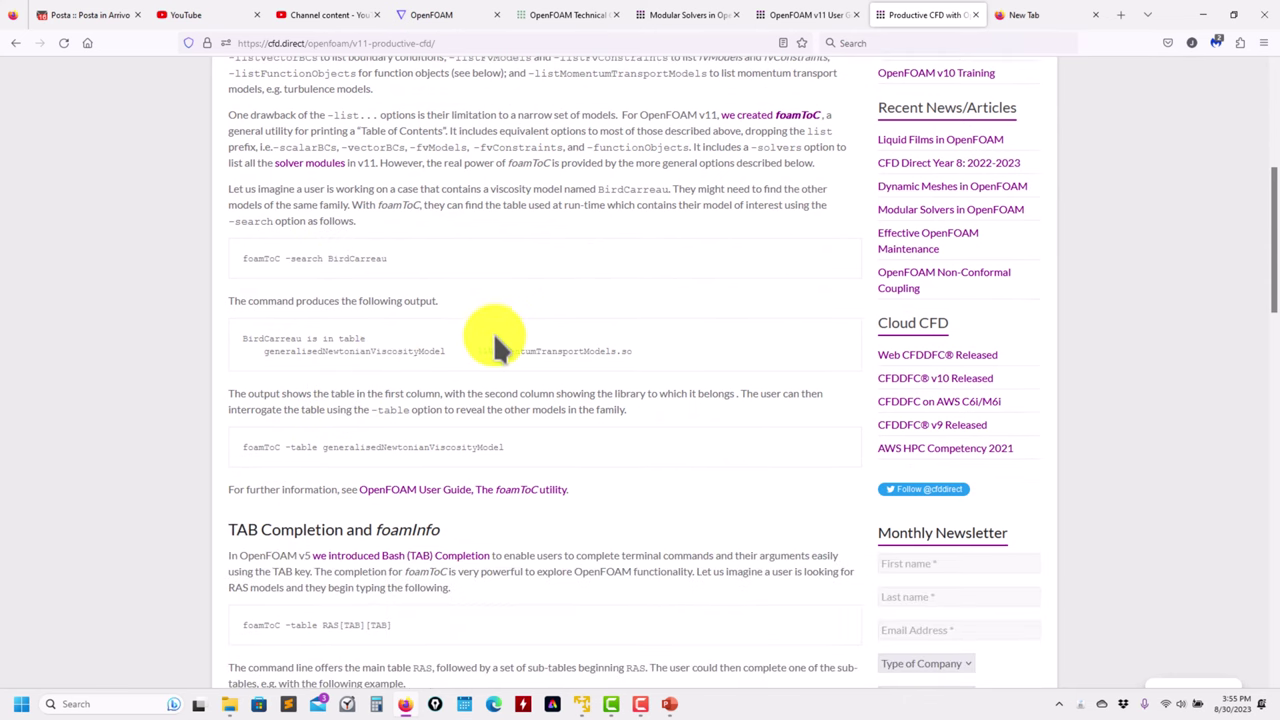
{"action": "scroll", "coordinate": [497, 345], "scroll_direction": "down", "scroll_amount": 5}
{"action": "scroll", "coordinate": [501, 354], "scroll_direction": "up", "scroll_amount": 9}
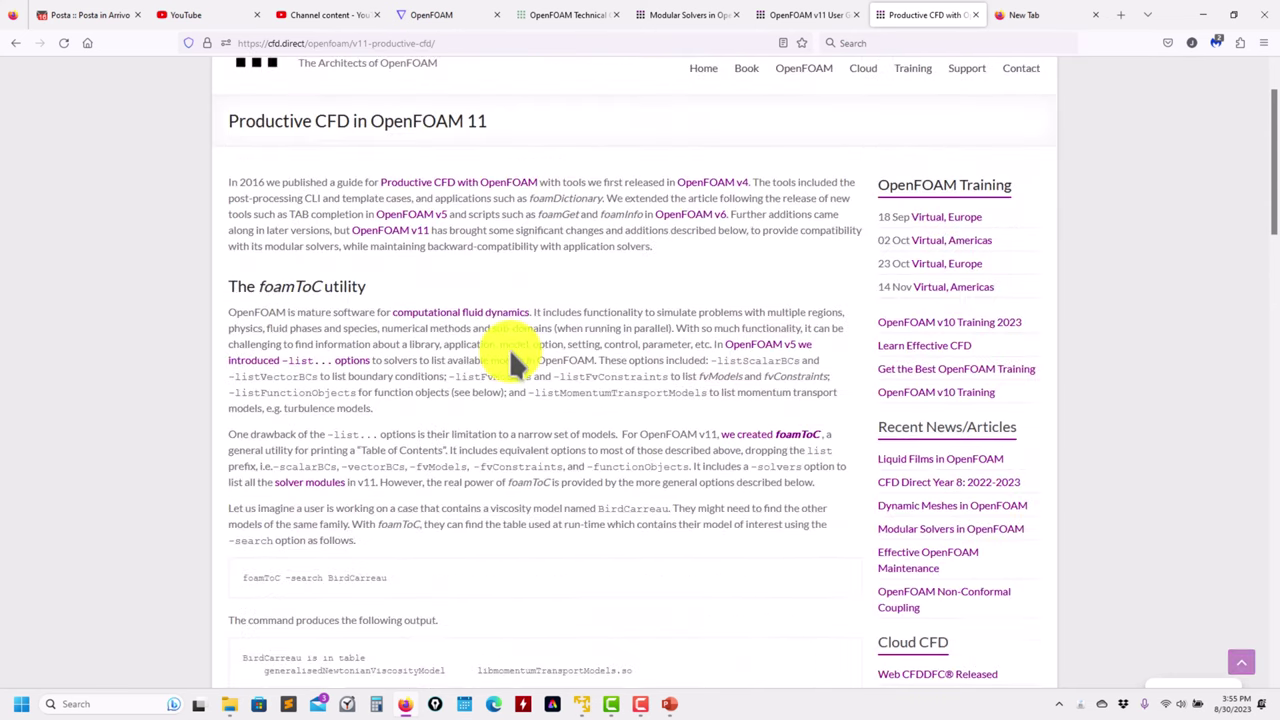
{"action": "left_click", "coordinate": [1273, 305]}
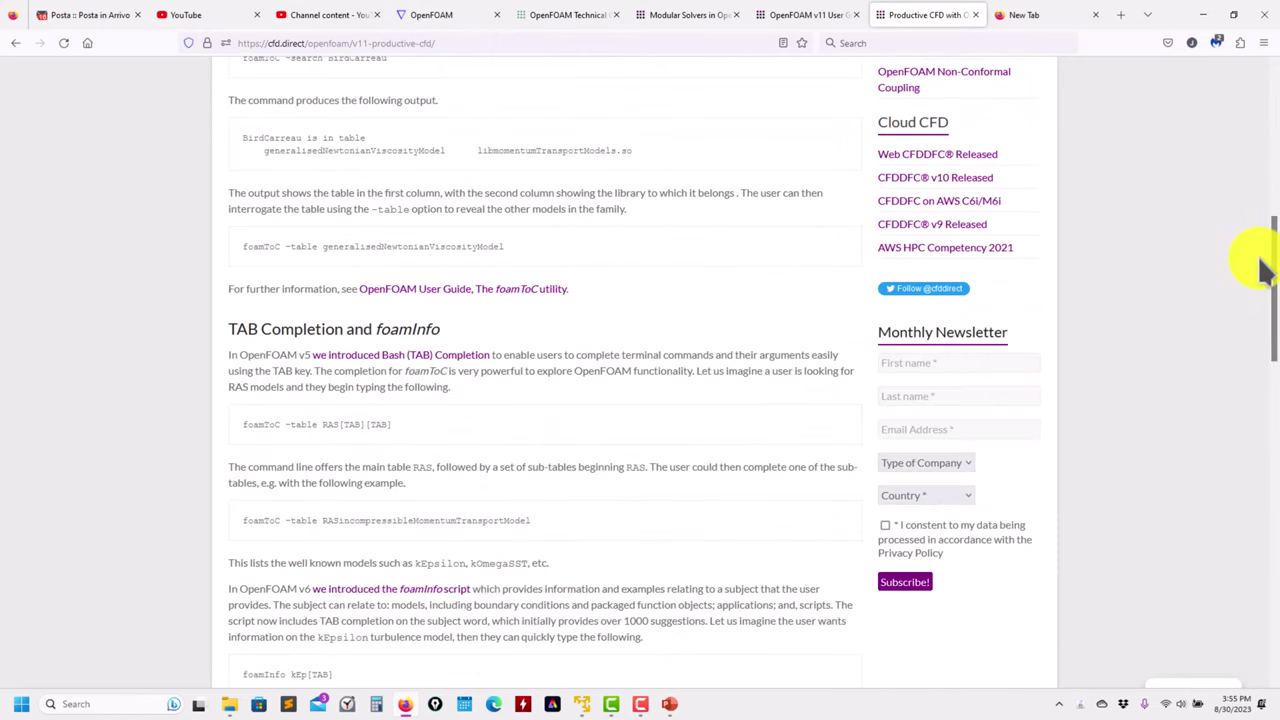
{"action": "left_click_drag", "start_coordinate": [1272, 262], "coordinate": [1274, 150]}
{"action": "scroll", "coordinate": [445, 325], "scroll_direction": "up", "scroll_amount": 1}
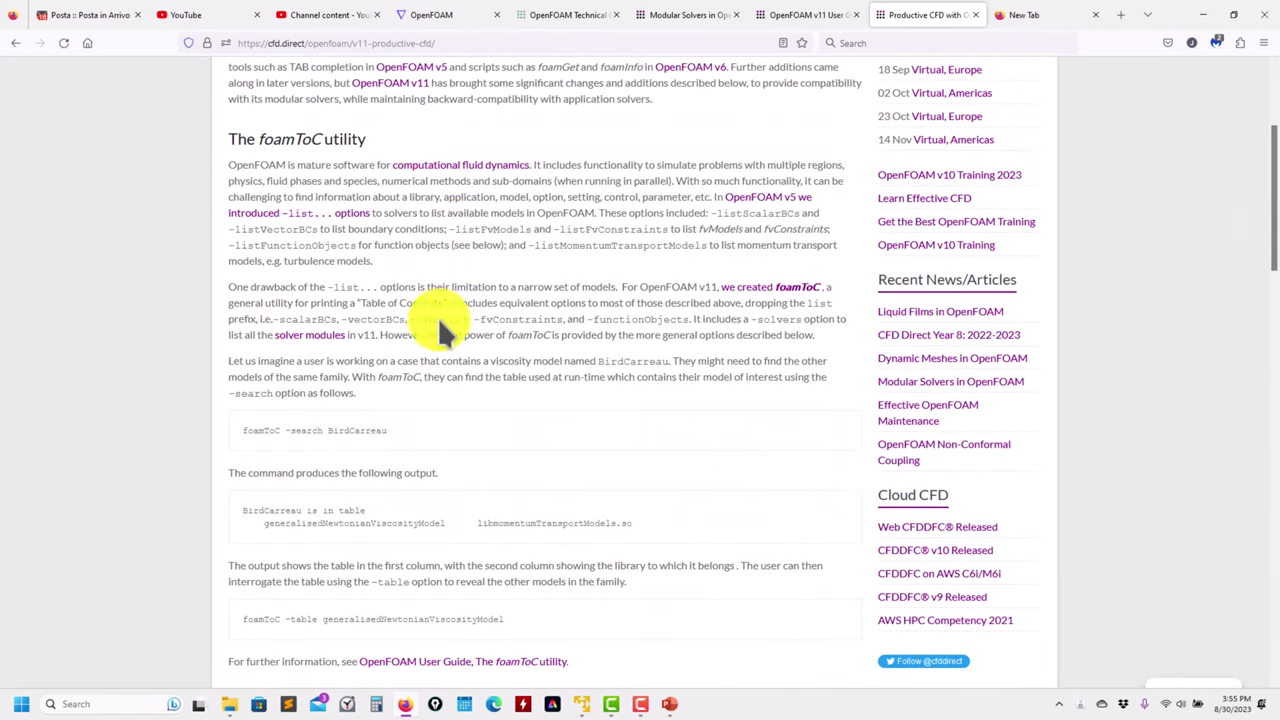
{"action": "left_click", "coordinate": [803, 17]}
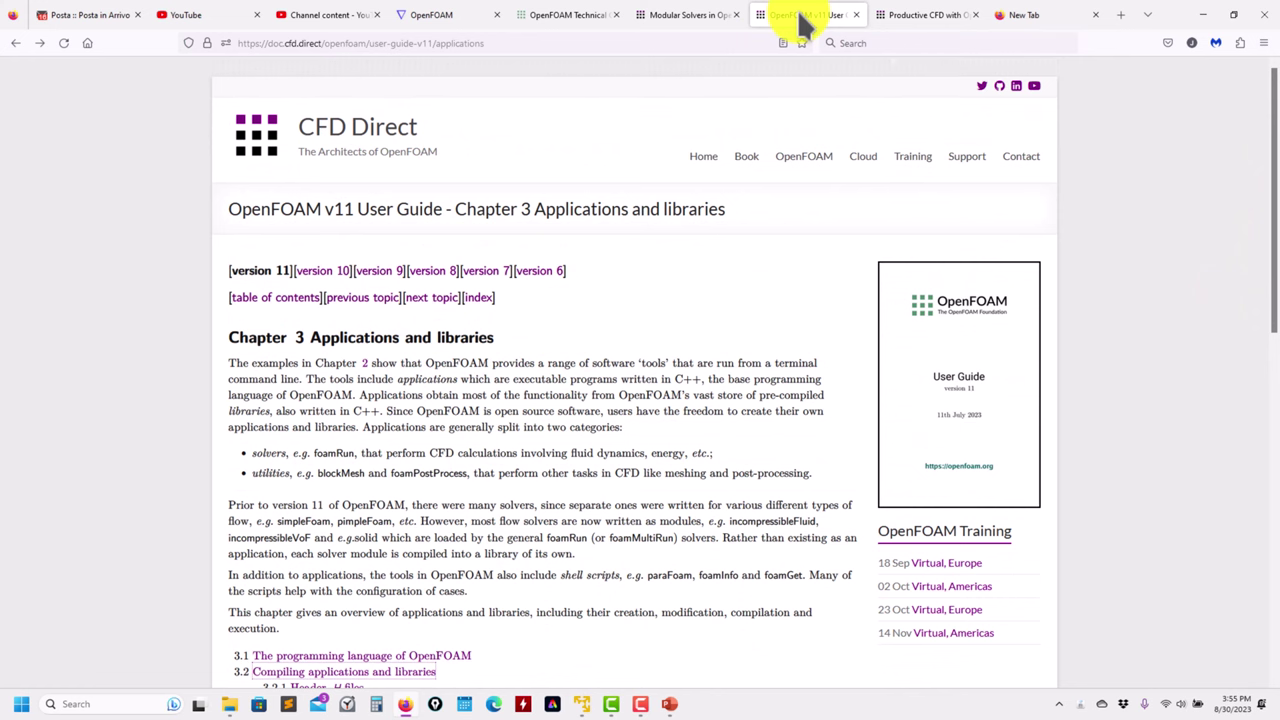
Return Firefox to the OpenFOAM v11 User Guide index and browse its contents.
{"action": "scroll", "coordinate": [590, 350], "scroll_direction": "down", "scroll_amount": 4}
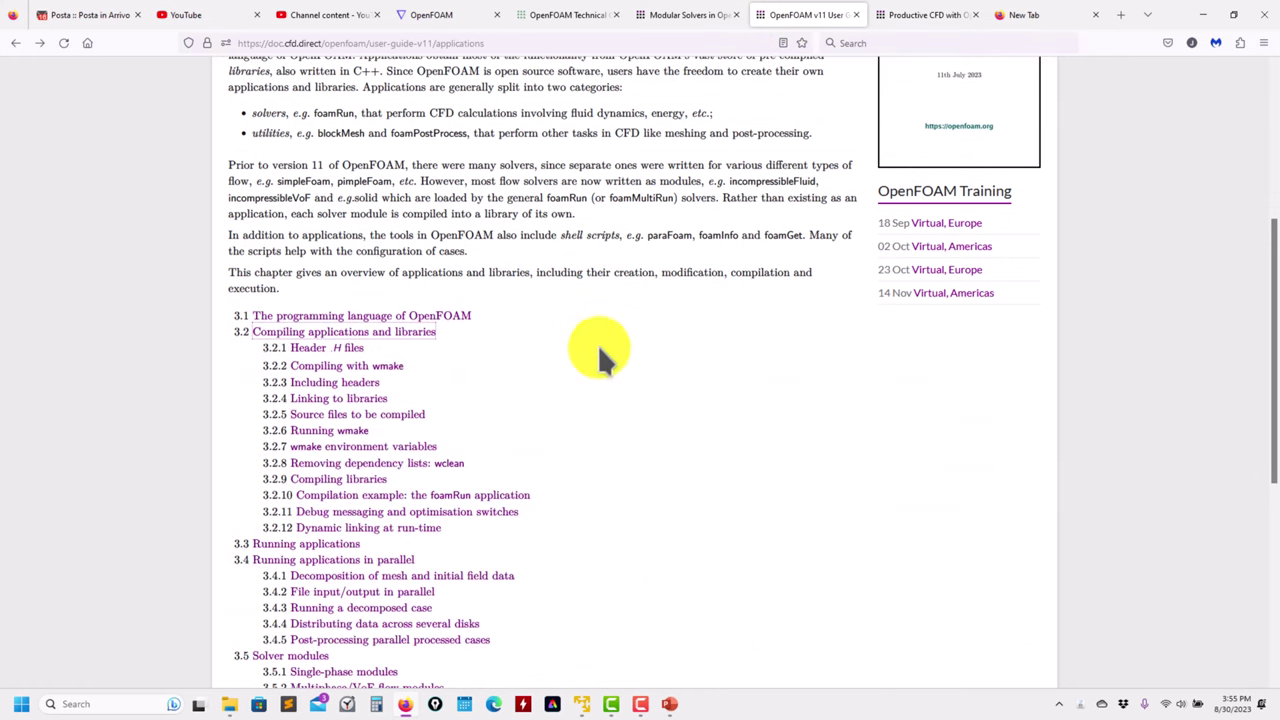
{"action": "scroll", "coordinate": [597, 344], "scroll_direction": "up", "scroll_amount": 4}
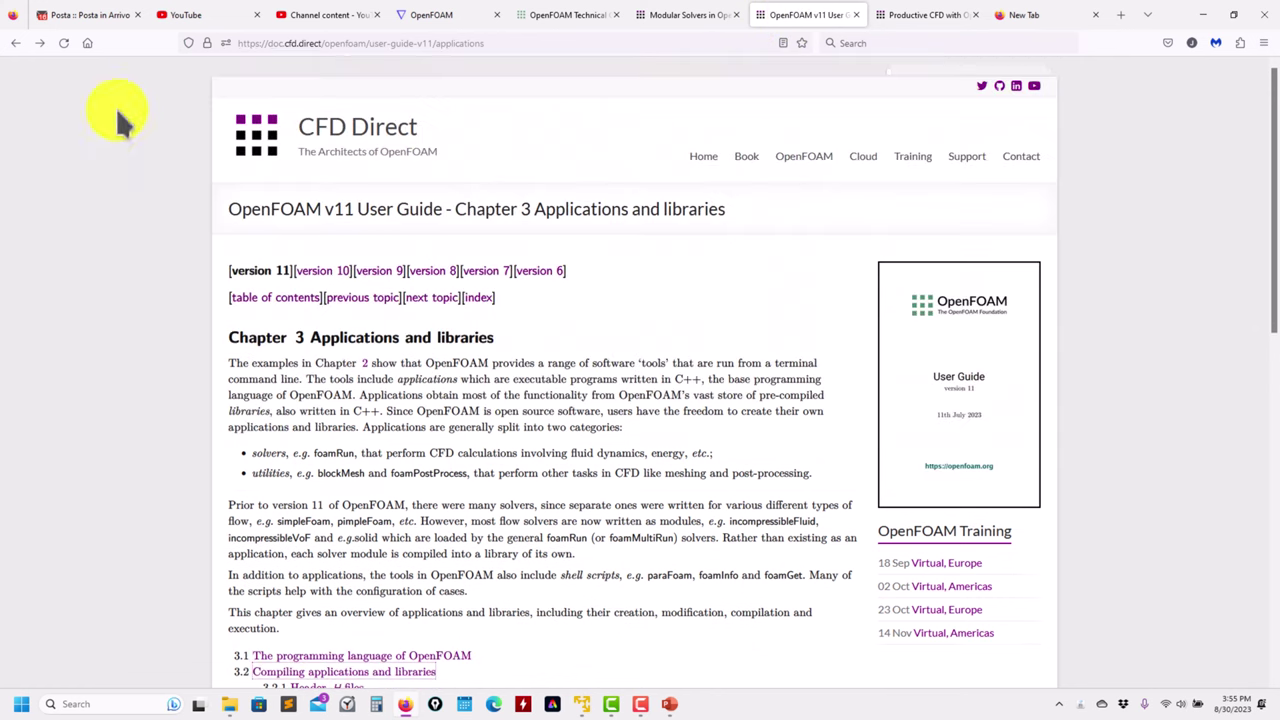
{"action": "left_click", "coordinate": [14, 43]}
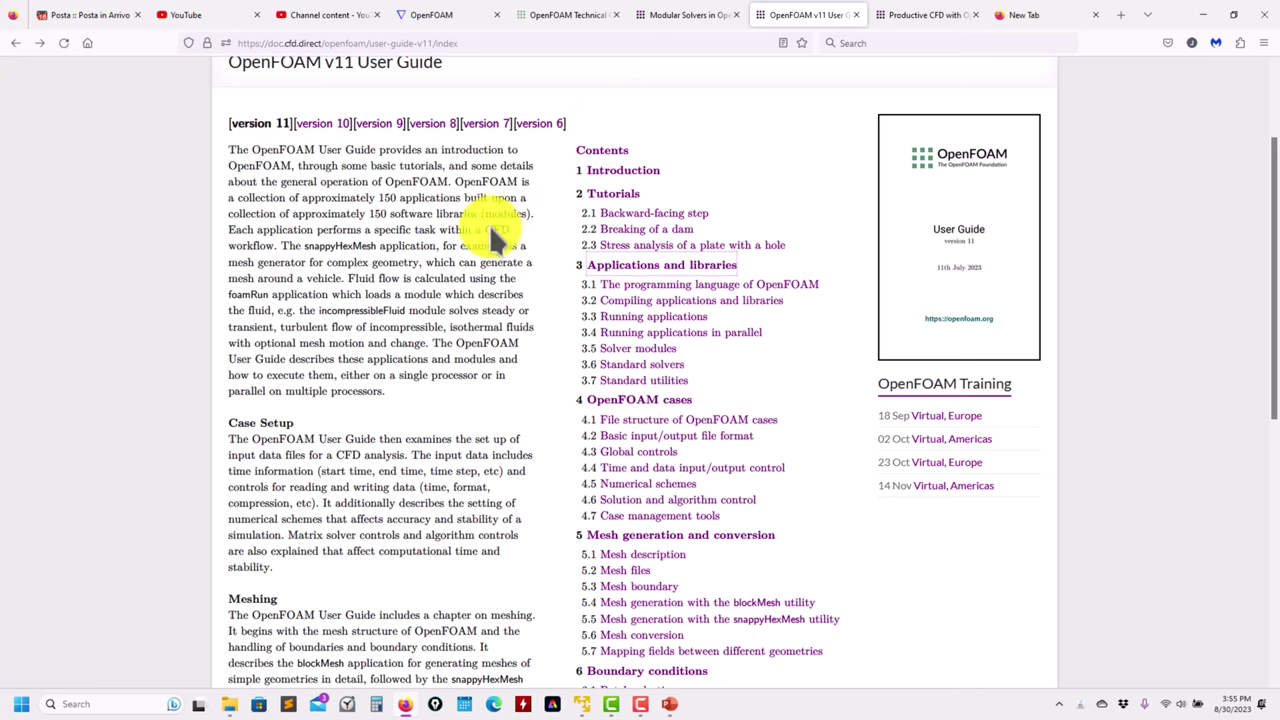
{"action": "scroll", "coordinate": [495, 300], "scroll_direction": "down", "scroll_amount": 5}
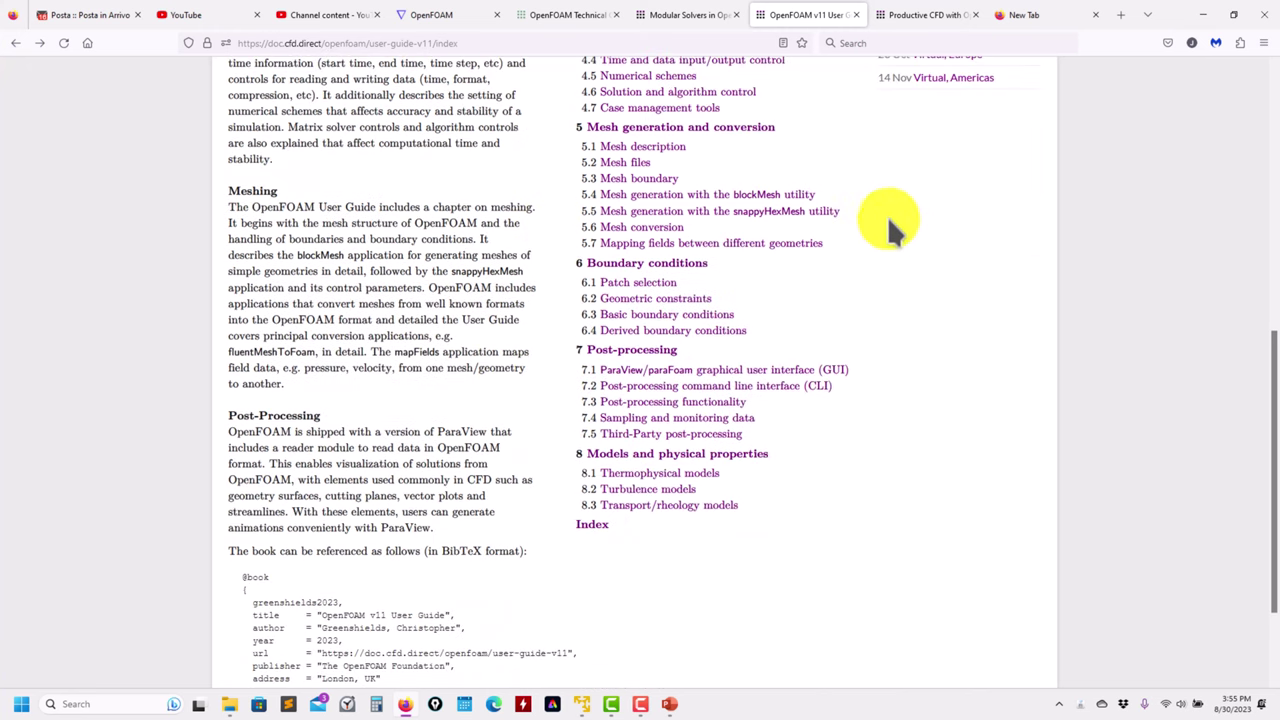
{"action": "scroll", "coordinate": [920, 305], "scroll_direction": "up", "scroll_amount": 2}
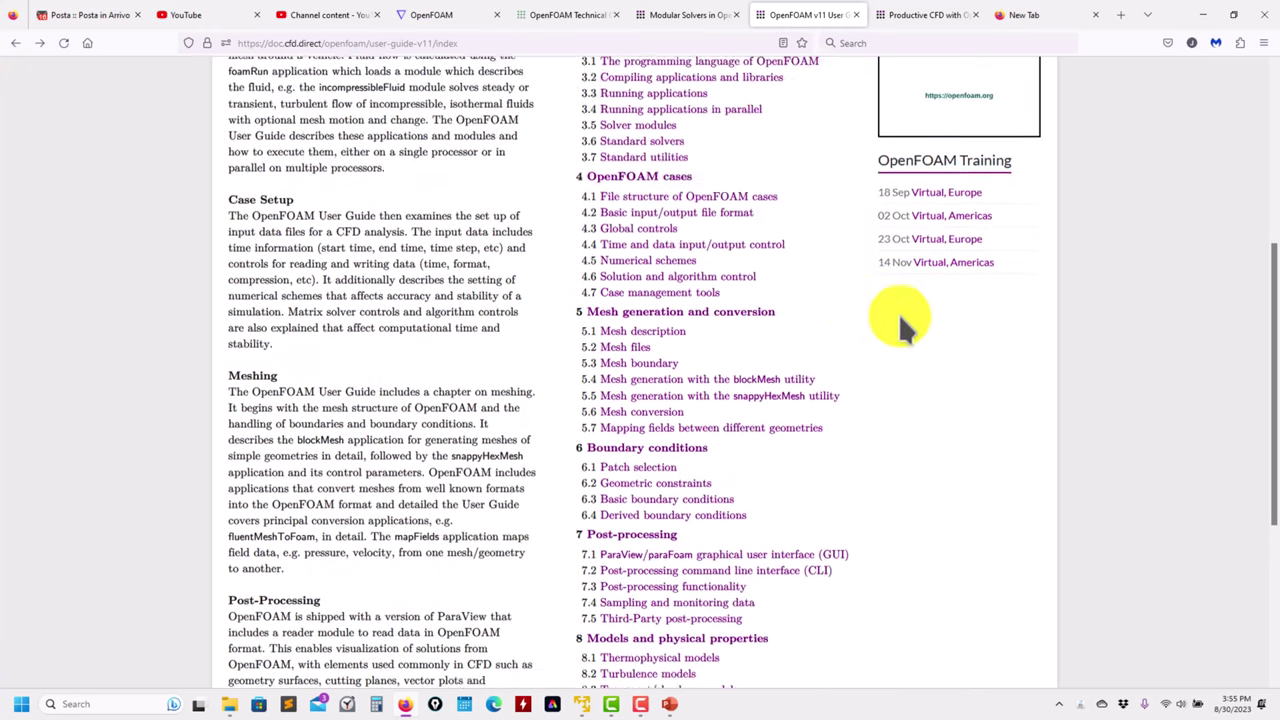
{"action": "scroll", "coordinate": [842, 323], "scroll_direction": "down", "scroll_amount": 3}
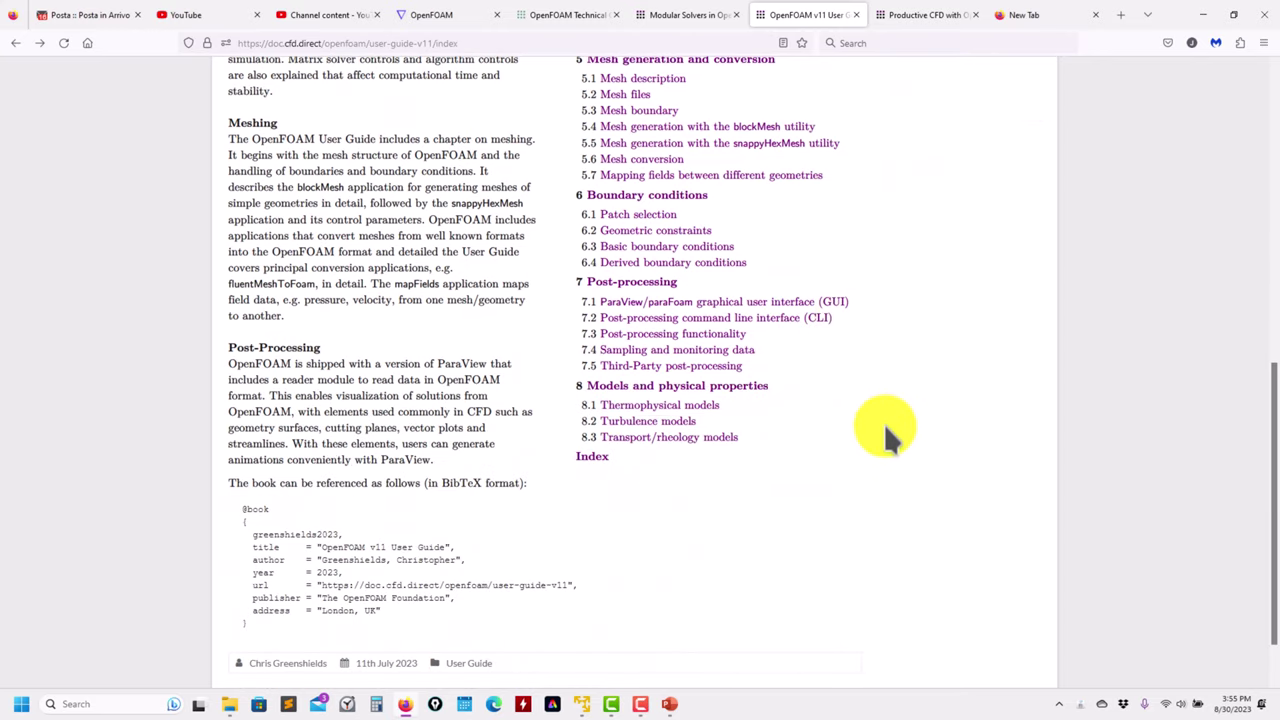
{"action": "scroll", "coordinate": [871, 440], "scroll_direction": "up", "scroll_amount": 3}
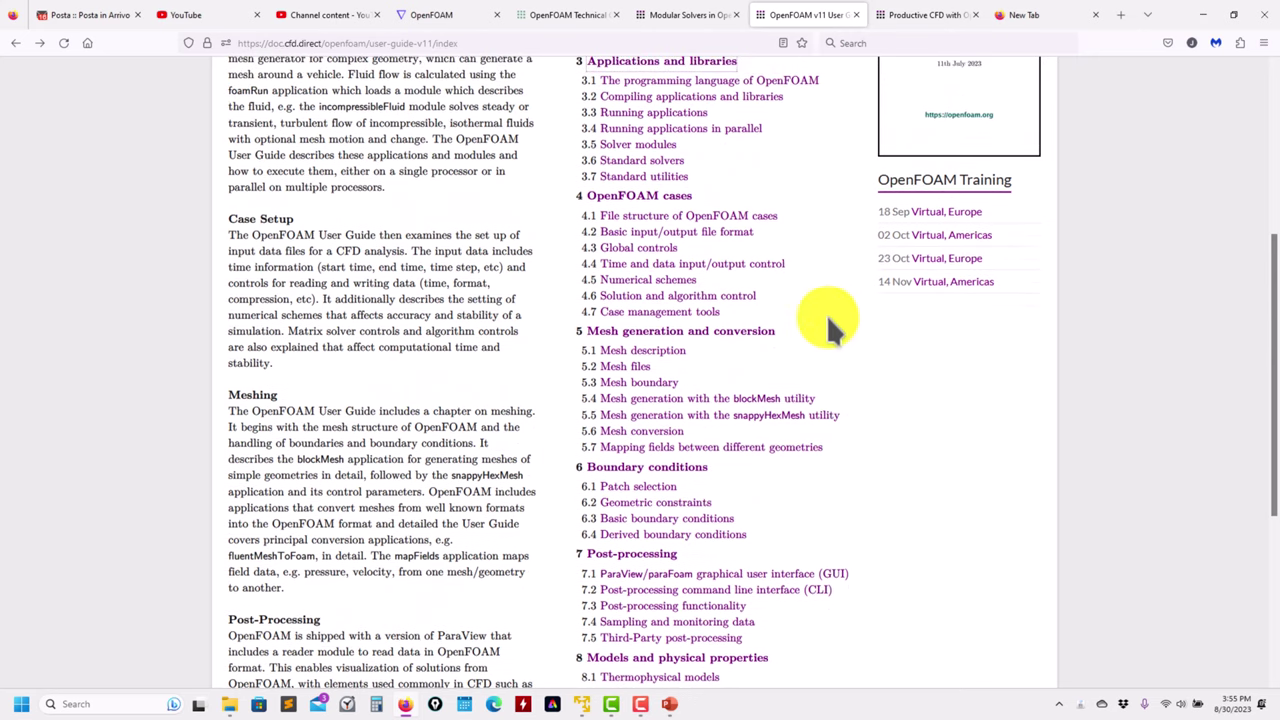
{"action": "scroll", "coordinate": [825, 360], "scroll_direction": "up", "scroll_amount": 2}
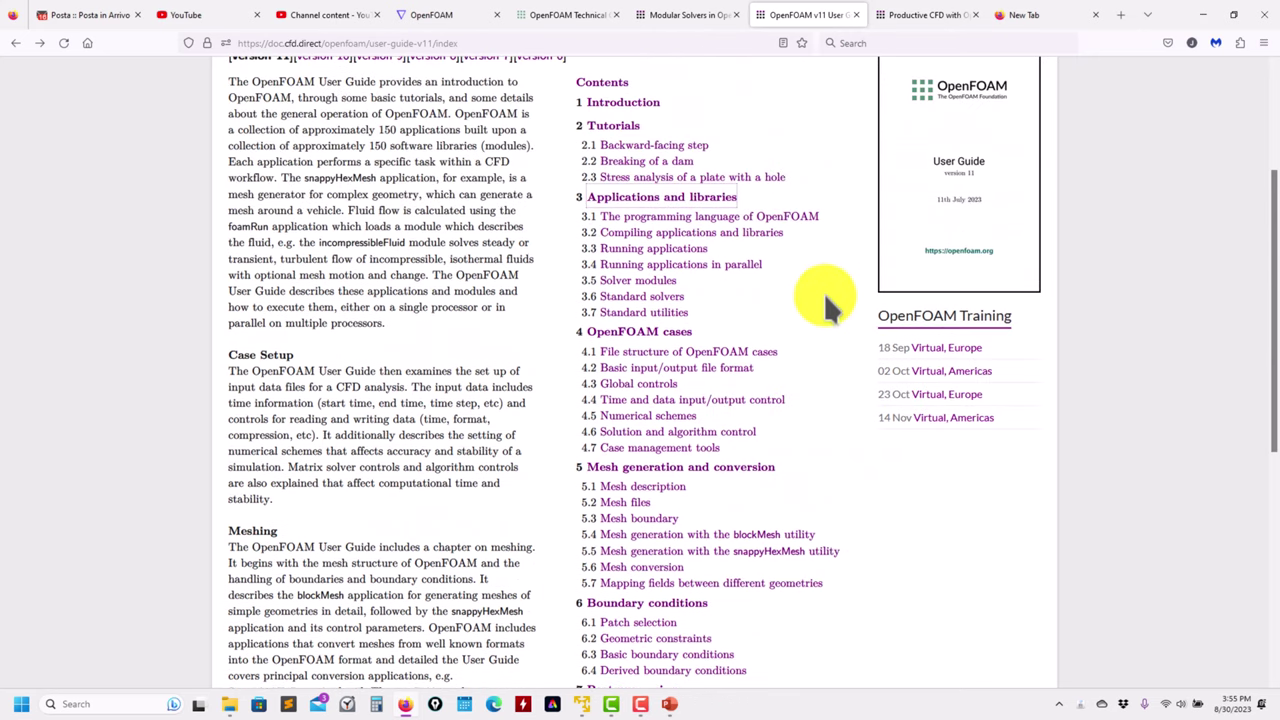
Open the Applications and libraries chapter and go to section 3.2.3 Including headers.
{"action": "left_click", "coordinate": [656, 198]}
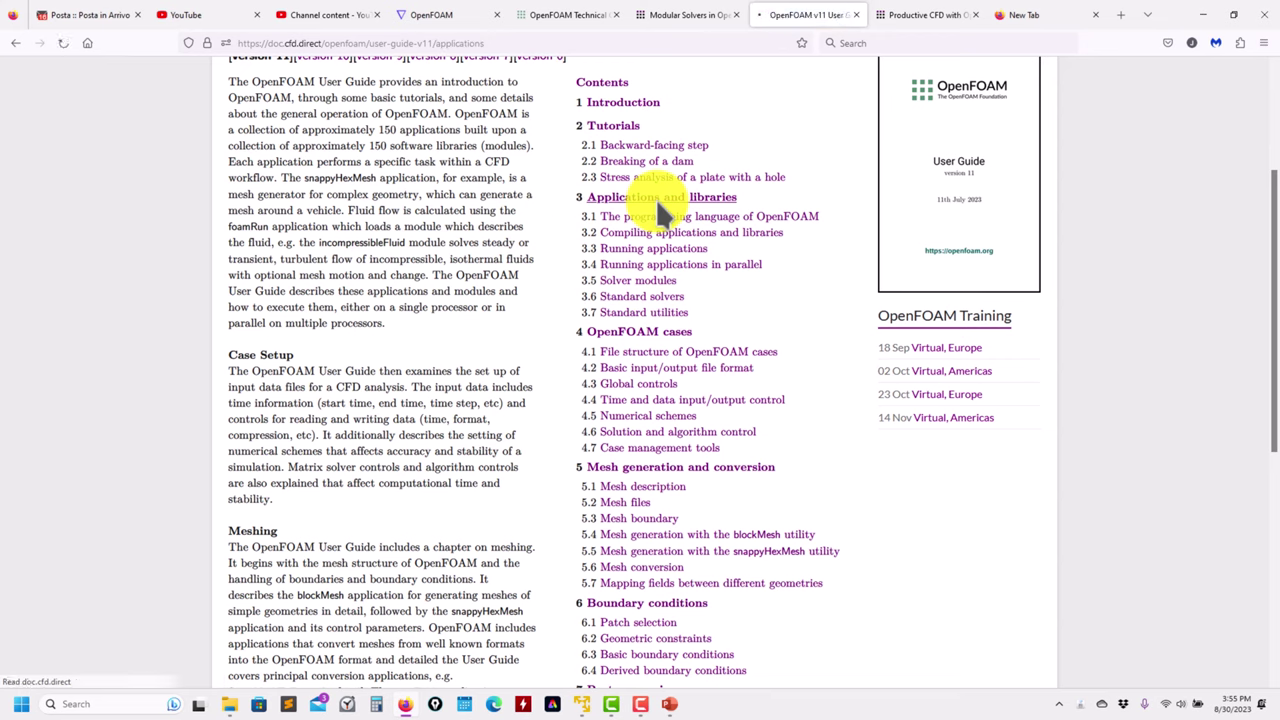
{"action": "scroll", "coordinate": [424, 351], "scroll_direction": "down", "scroll_amount": 5}
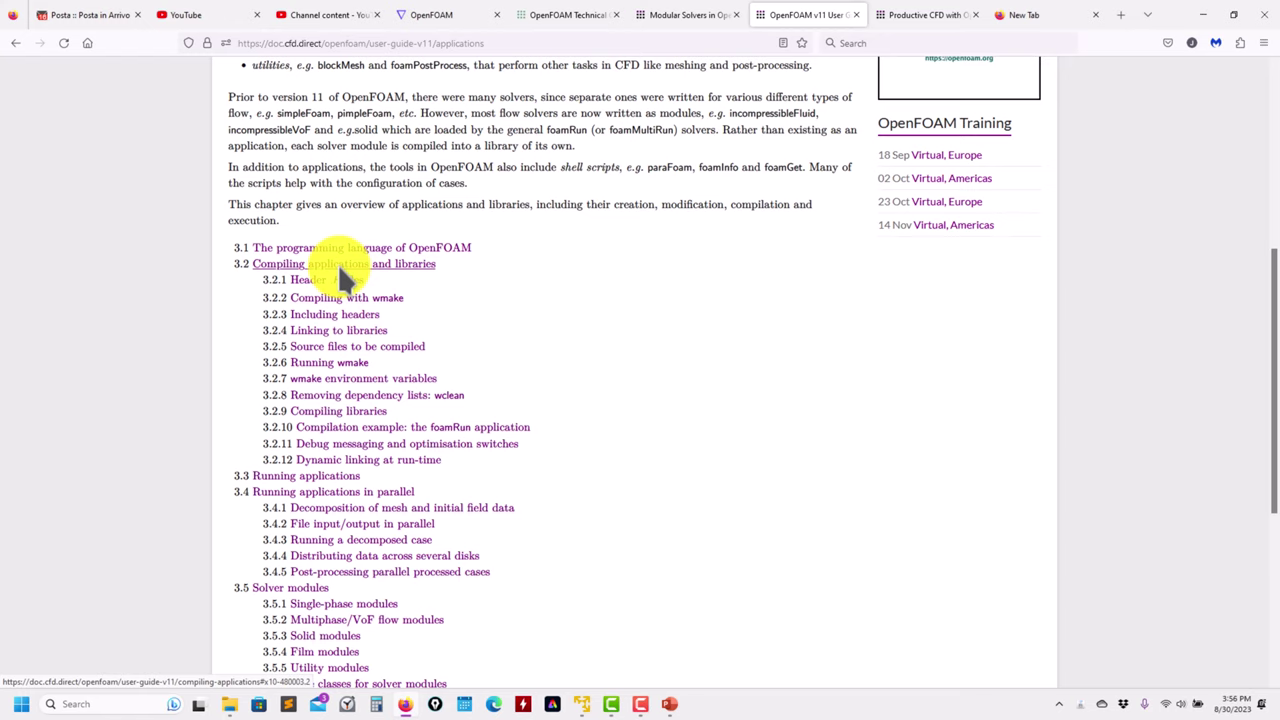
{"action": "left_click", "coordinate": [346, 310]}
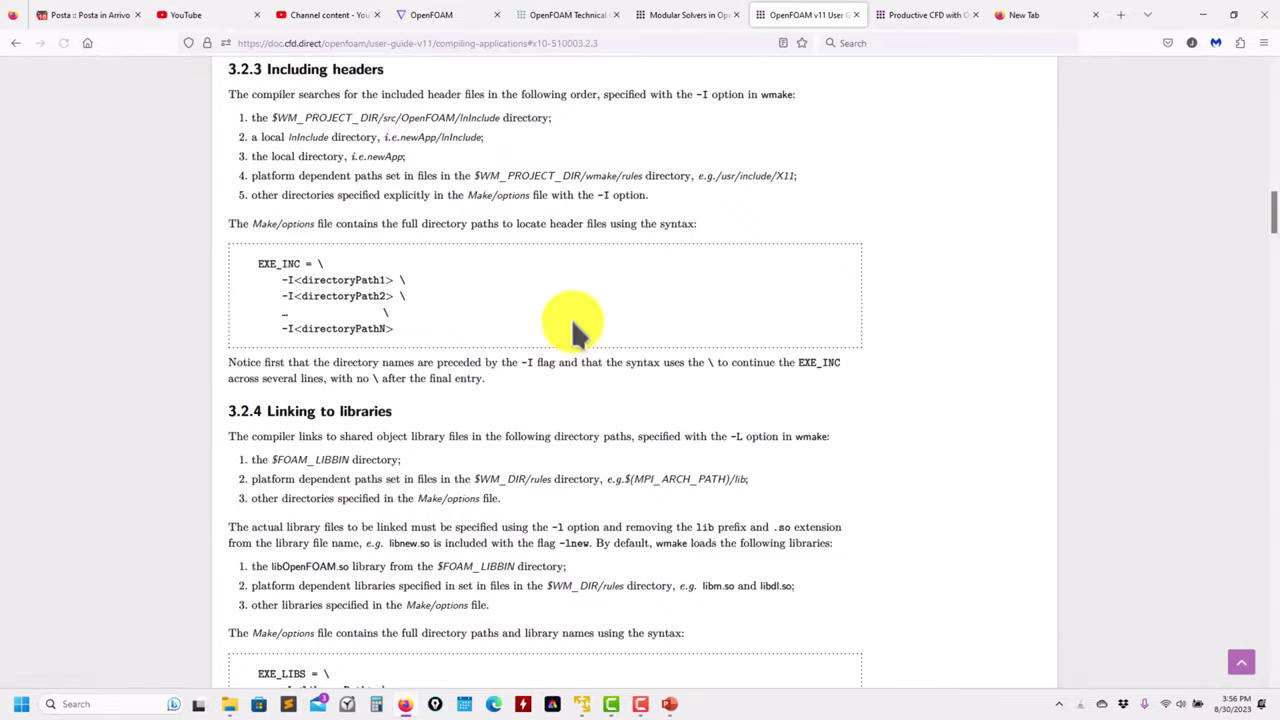
{"action": "scroll", "coordinate": [560, 333], "scroll_direction": "down", "scroll_amount": 20}
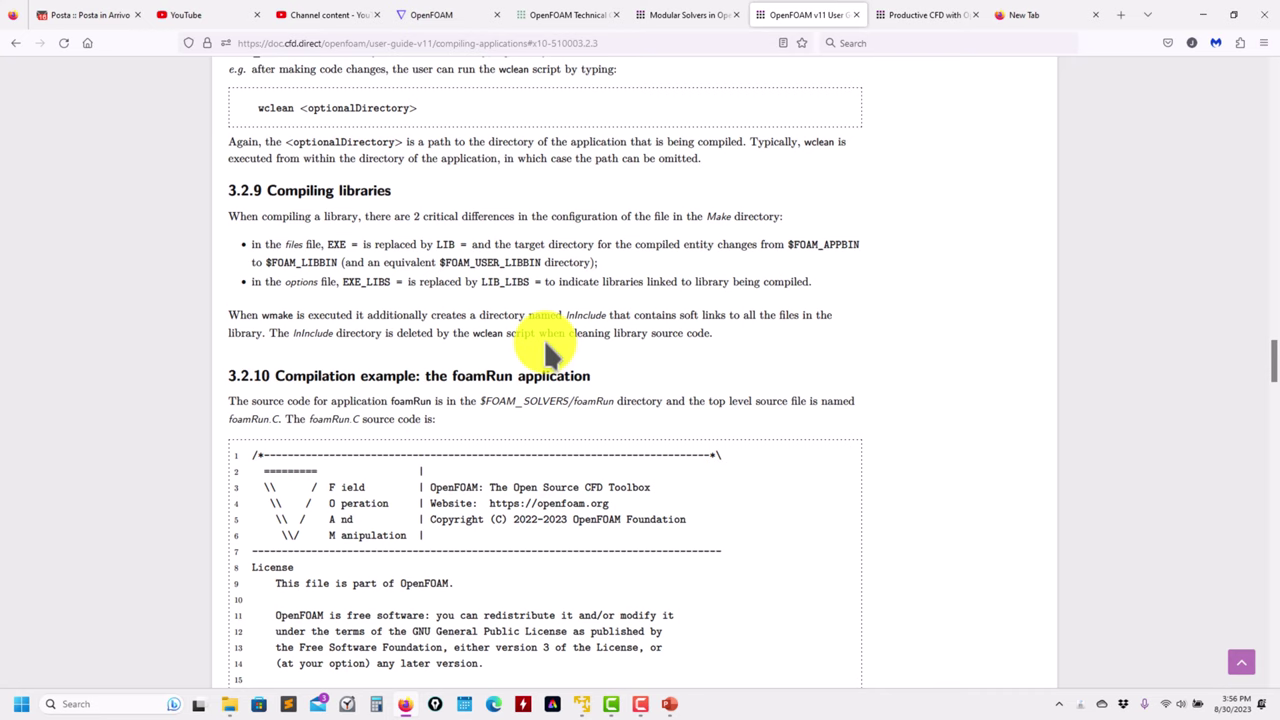
{"action": "scroll", "coordinate": [742, 241], "scroll_direction": "up", "scroll_amount": 10}
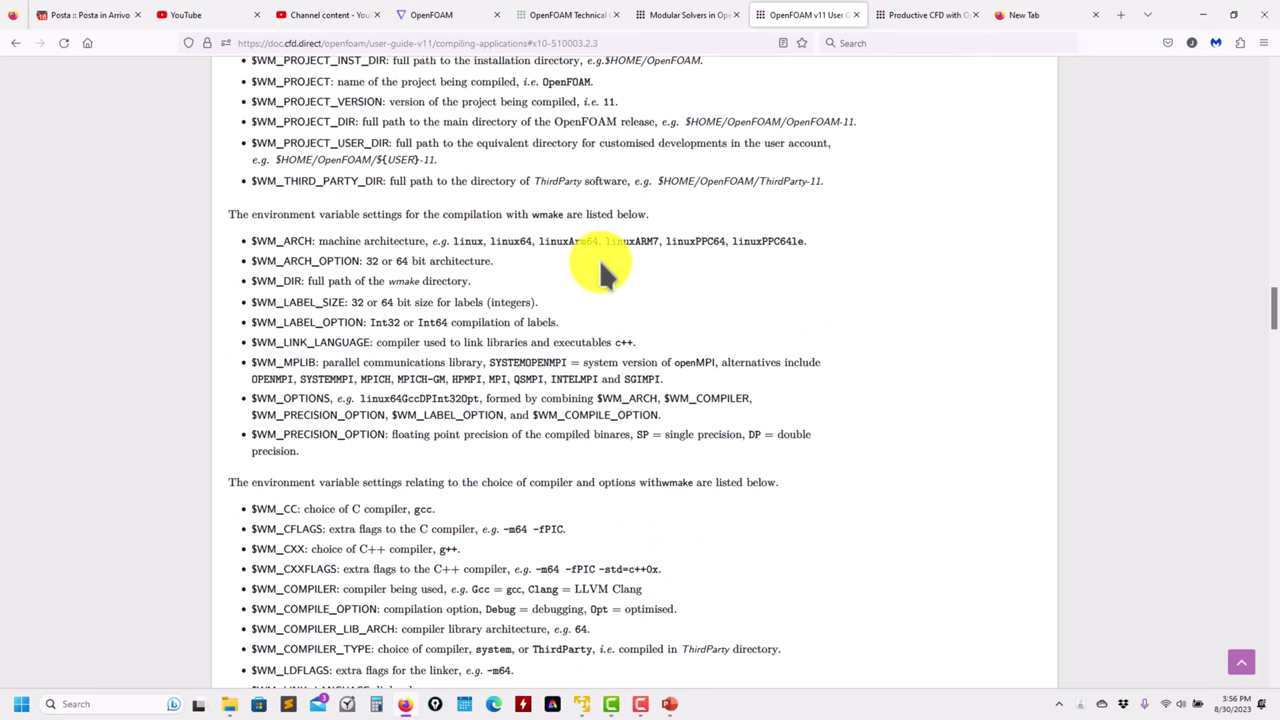
{"action": "scroll", "coordinate": [540, 332], "scroll_direction": "up", "scroll_amount": 15}
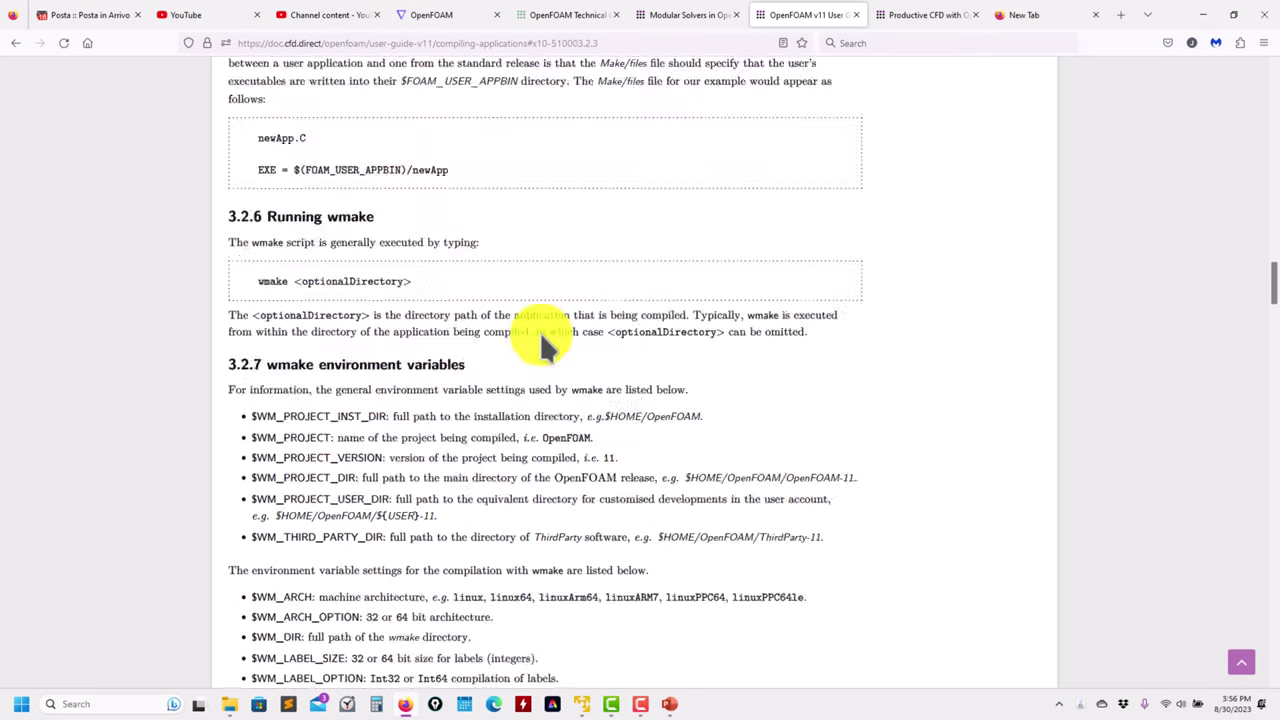
Switch to the Dolphin desktop and revisit the OpenFOAM-v2212 solvers folder.
{"action": "left_click", "coordinate": [1203, 14]}
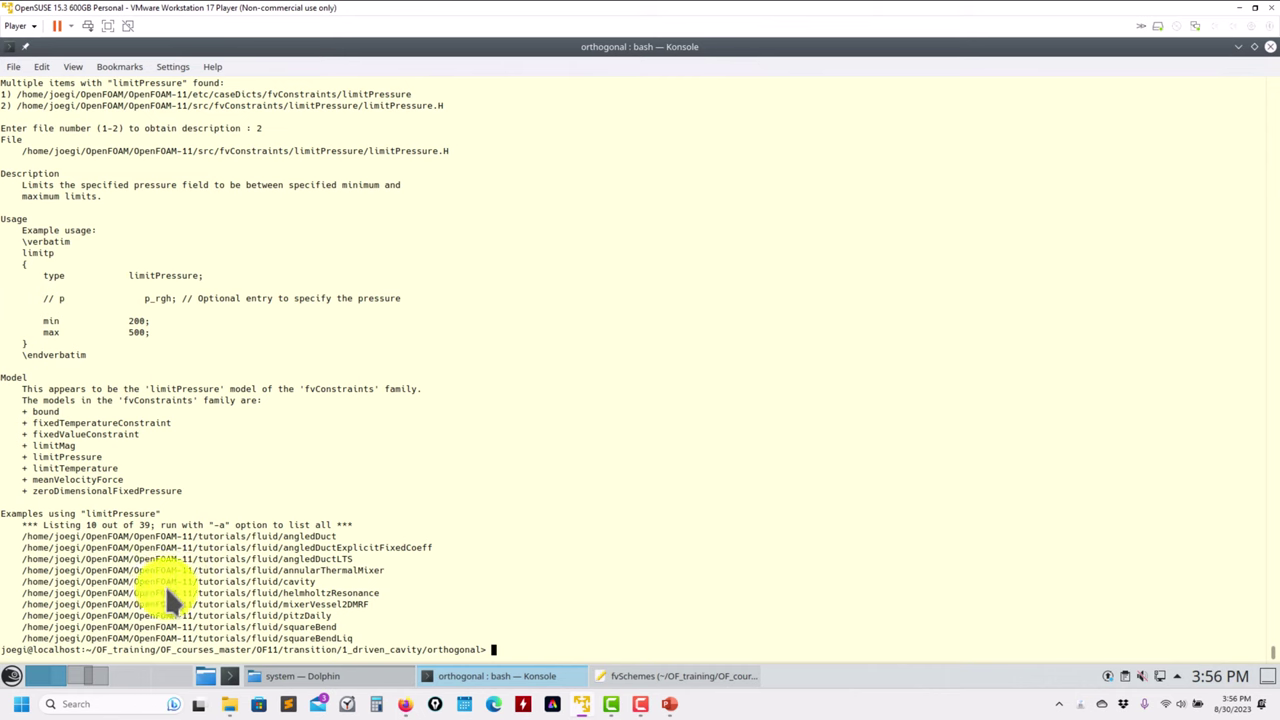
{"action": "left_click", "coordinate": [91, 678]}
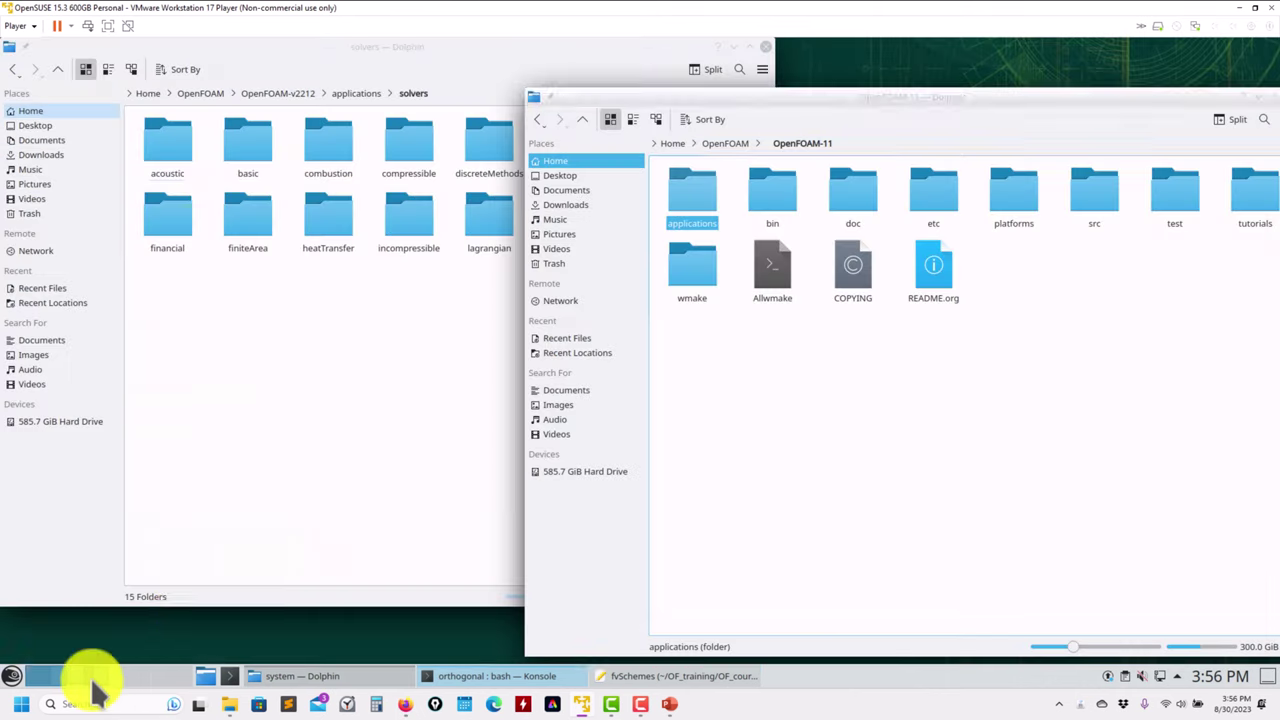
{"action": "left_click", "coordinate": [380, 453]}
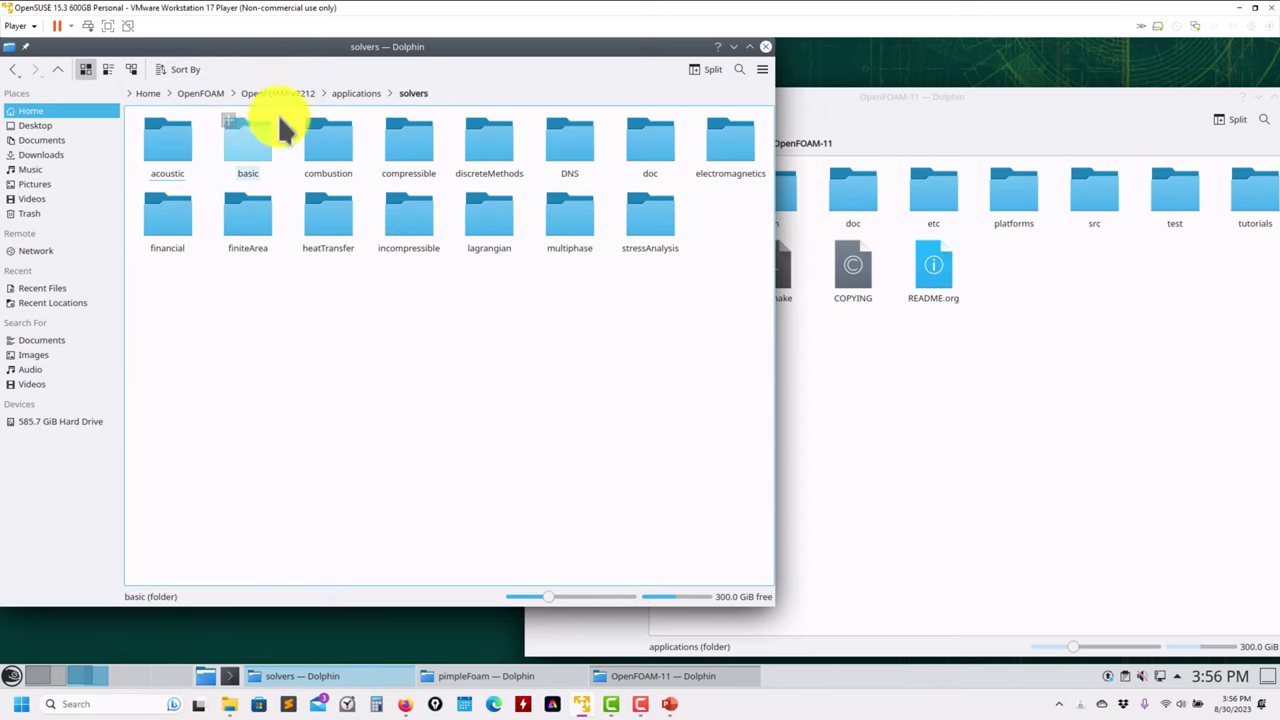
{"action": "left_click", "coordinate": [352, 94]}
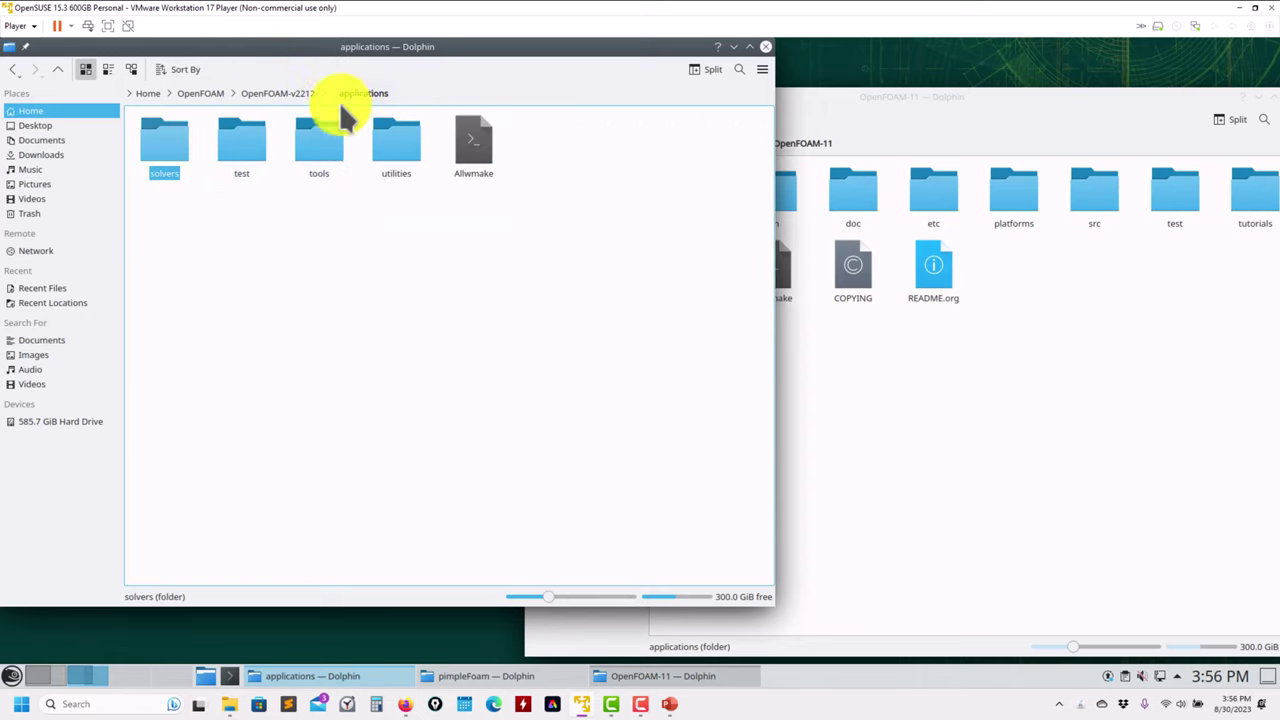
{"action": "left_click", "coordinate": [176, 157]}
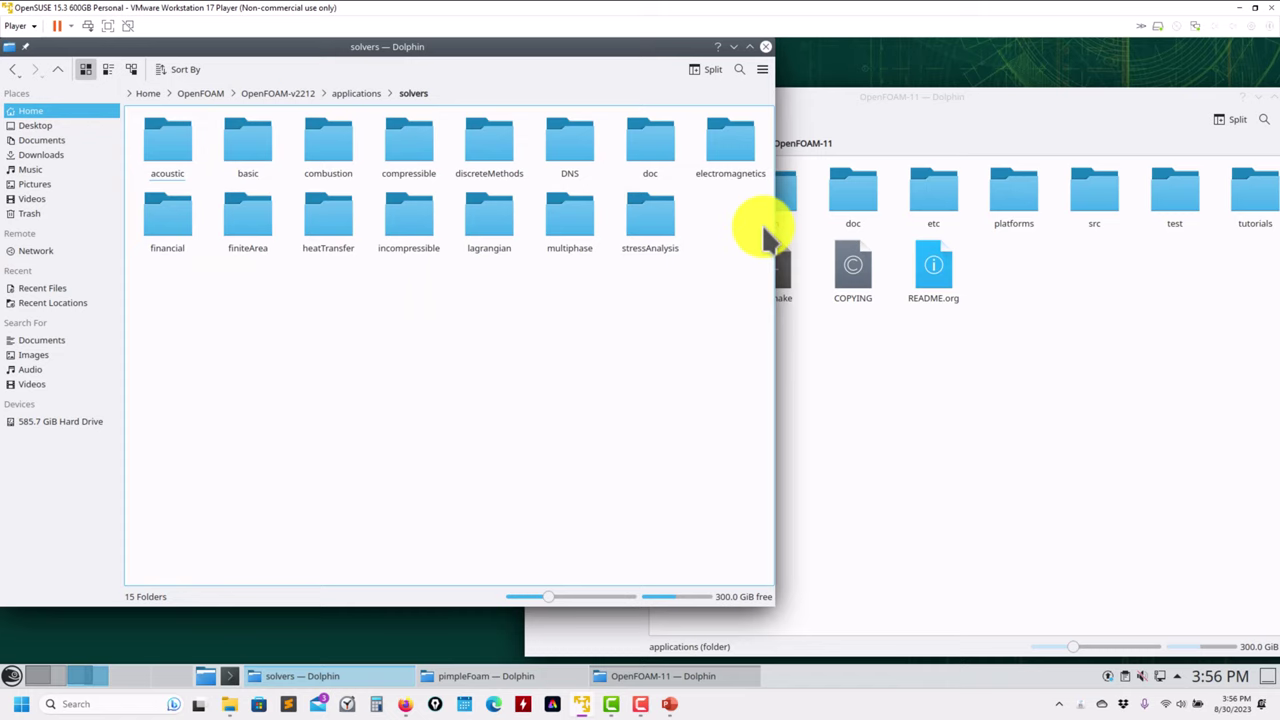
Rearrange the Dolphin windows and take the pimpleFoam window up to OpenFOAM-10.
{"action": "left_click", "coordinate": [731, 46]}
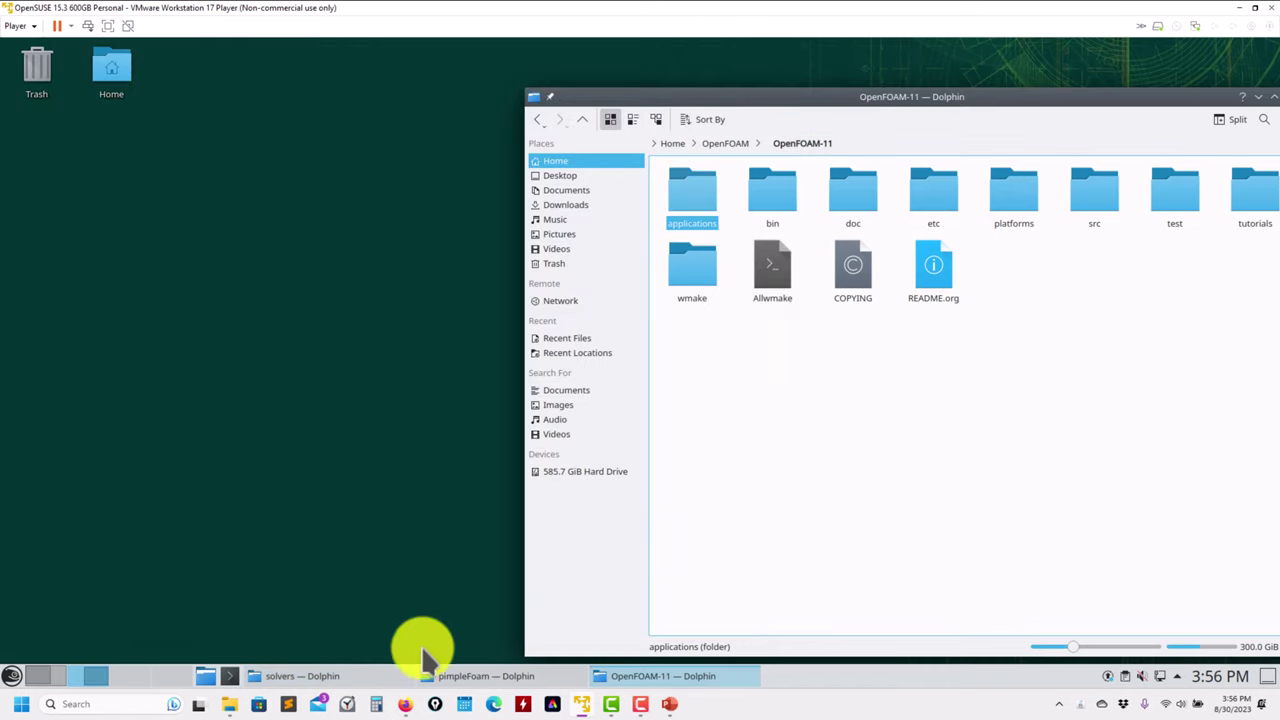
{"action": "left_click", "coordinate": [505, 680]}
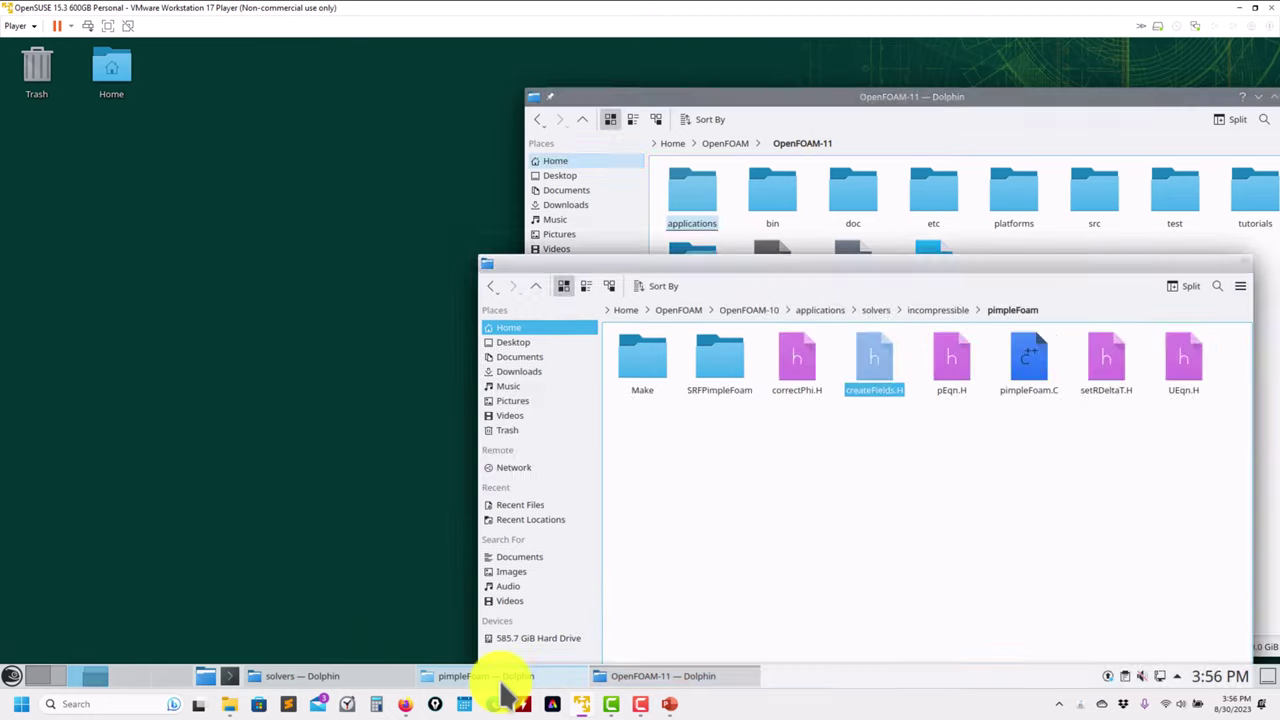
{"action": "left_click", "coordinate": [323, 680]}
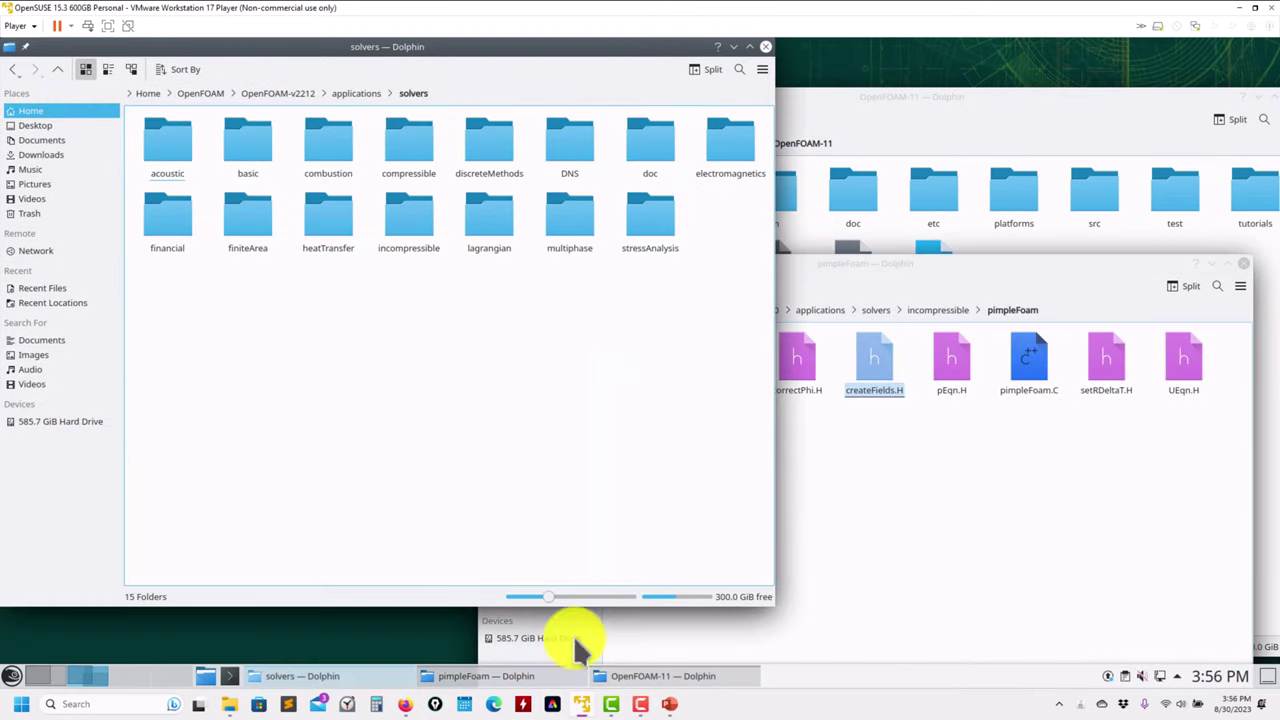
{"action": "left_click", "coordinate": [730, 47]}
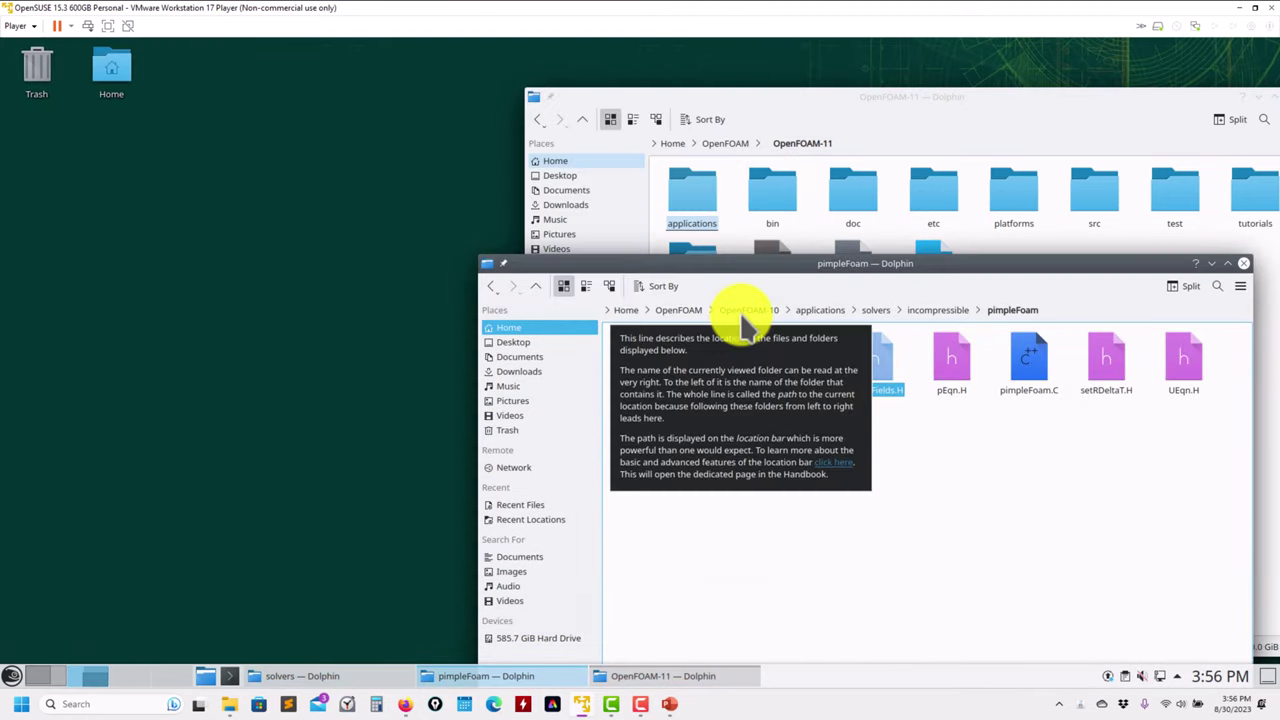
{"action": "left_click", "coordinate": [759, 308]}
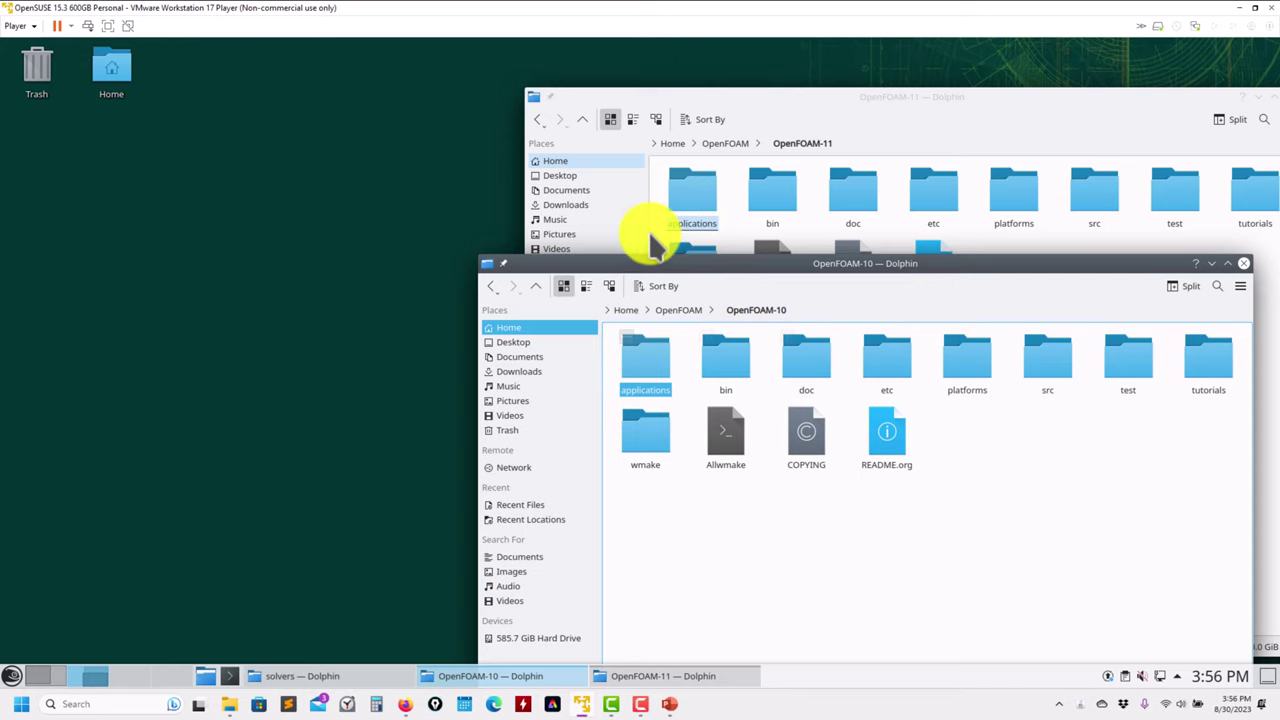
Bring the OpenFOAM-11 window forward and move it to the screen's left side.
{"action": "left_click", "coordinate": [866, 246]}
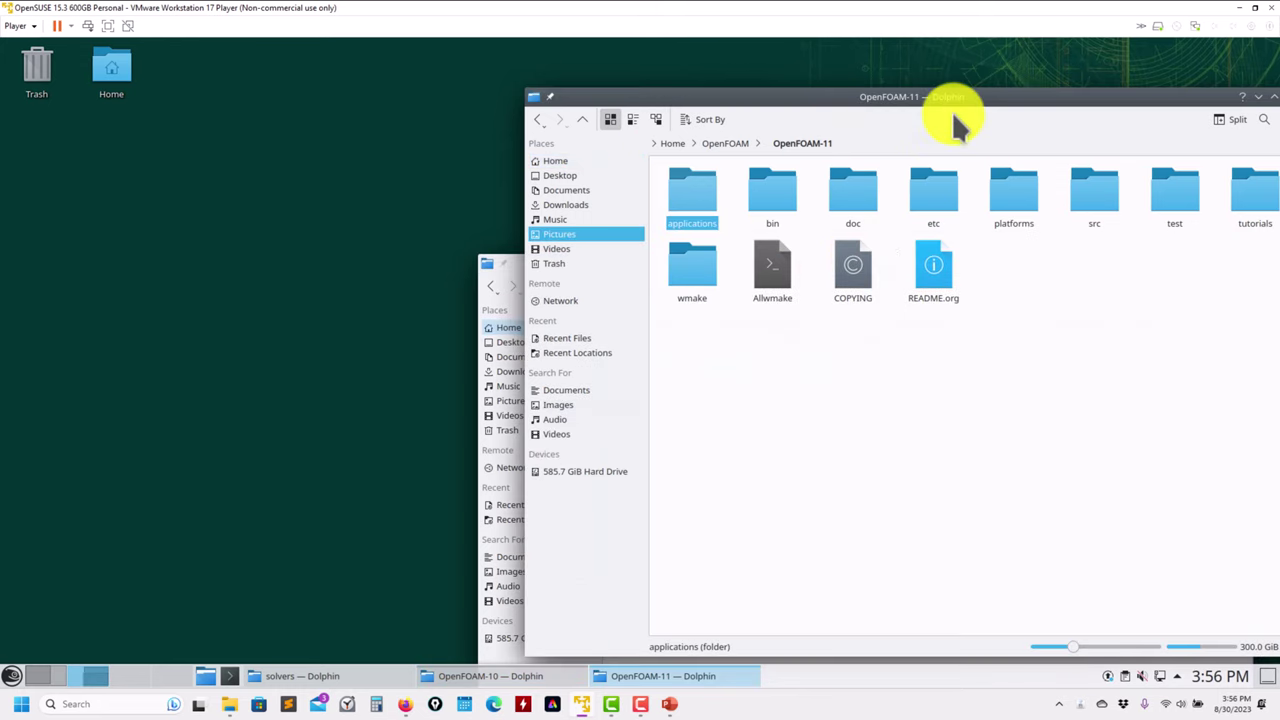
{"action": "left_click_drag", "start_coordinate": [1000, 91], "coordinate": [988, 99]}
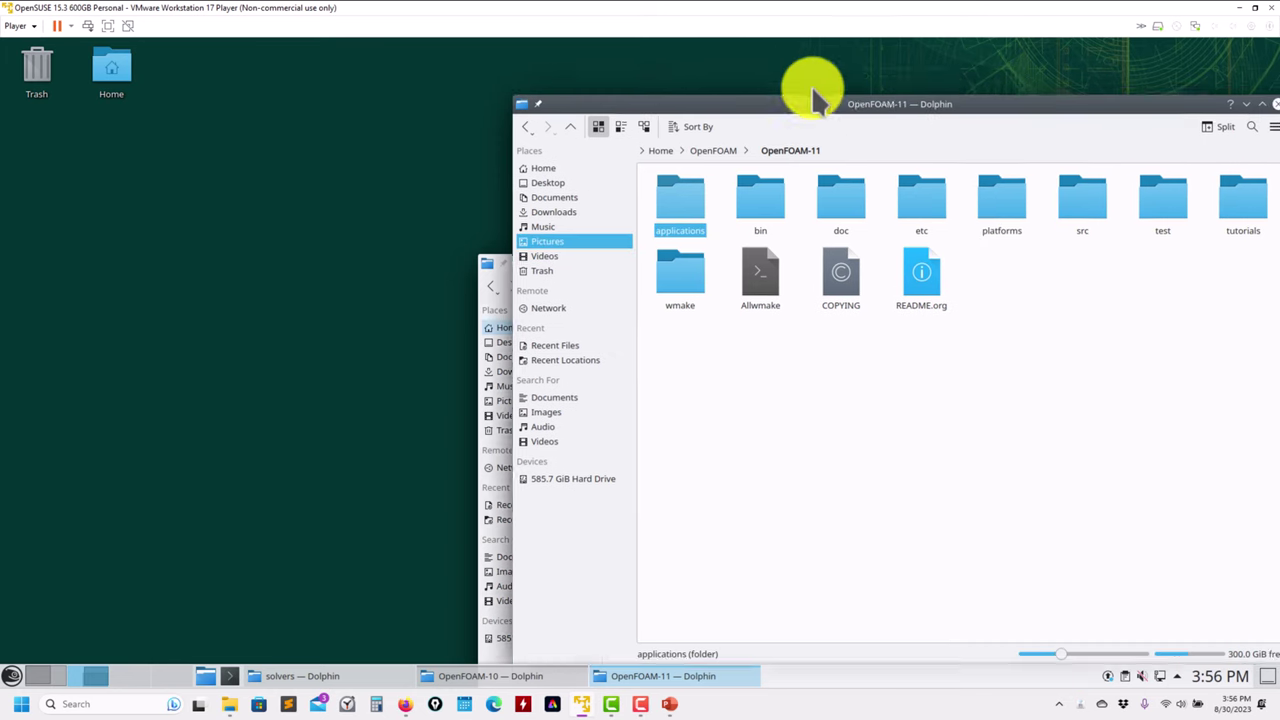
{"action": "left_click_drag", "start_coordinate": [812, 95], "coordinate": [486, 63]}
Open src in both the OpenFOAM-11 and OpenFOAM-10 windows, placed left and right.
{"action": "left_click", "coordinate": [593, 169]}
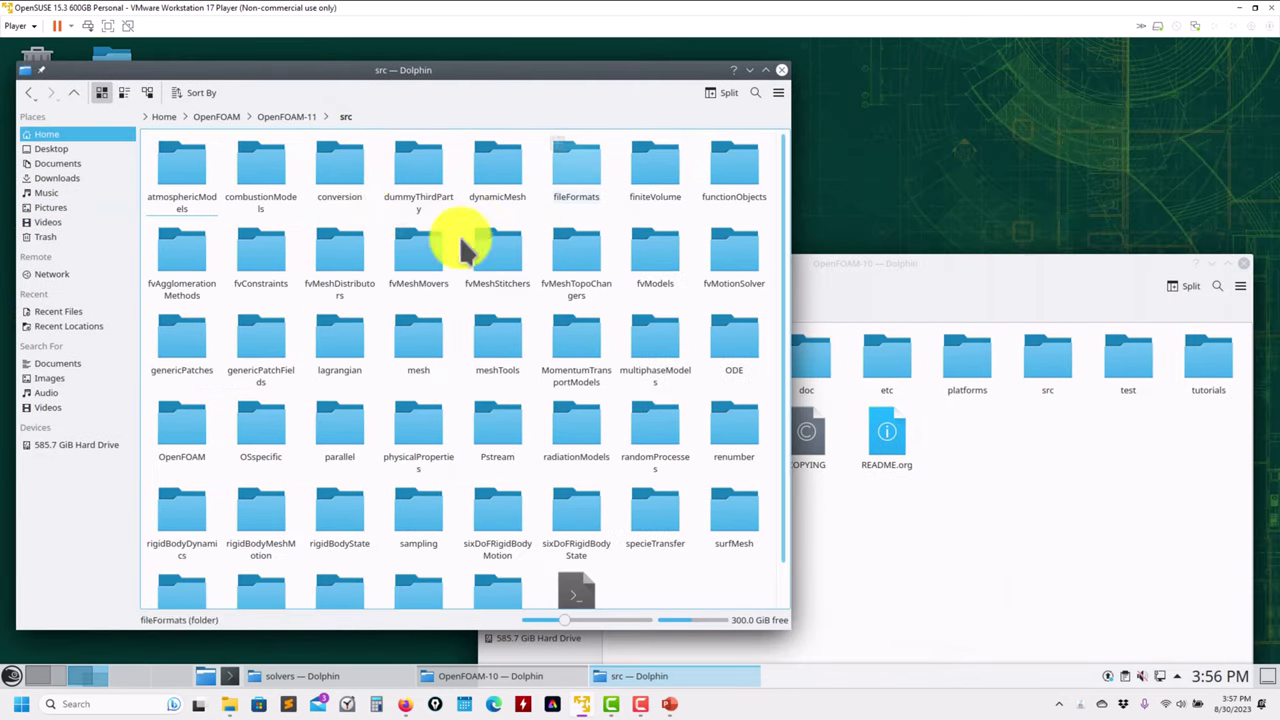
{"action": "left_click_drag", "start_coordinate": [900, 263], "coordinate": [922, 96]}
{"action": "left_click", "coordinate": [1068, 201]}
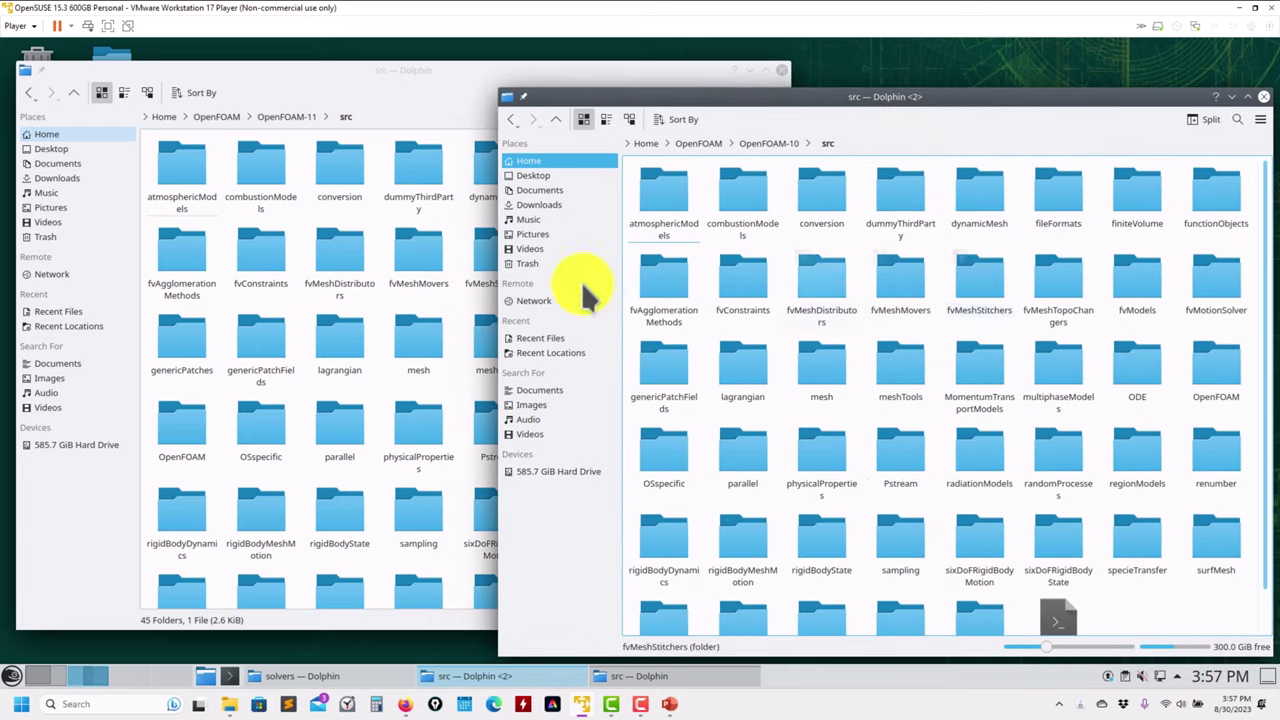
{"action": "left_click_drag", "start_coordinate": [349, 70], "coordinate": [337, 45]}
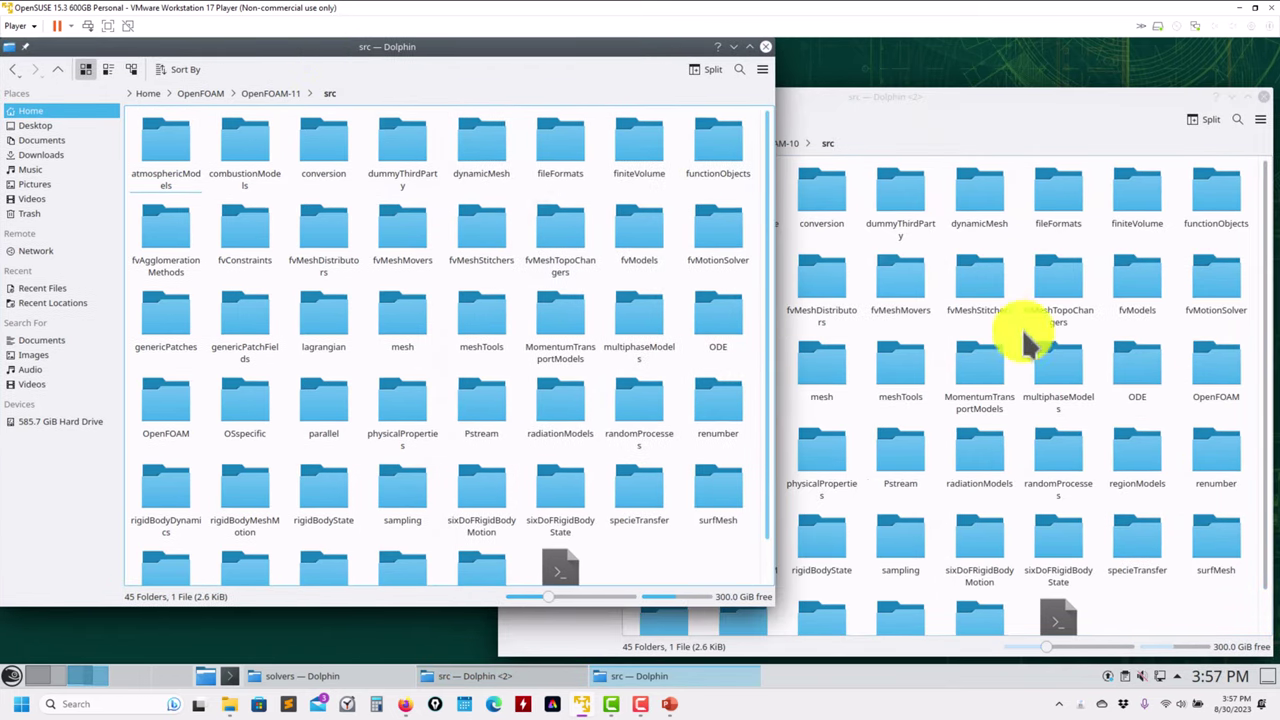
Switch the left OpenFOAM-11 window from src to its applications folder.
{"action": "scroll", "coordinate": [1030, 350], "scroll_direction": "down", "scroll_amount": 1}
{"action": "scroll", "coordinate": [470, 280], "scroll_direction": "down", "scroll_amount": 1}
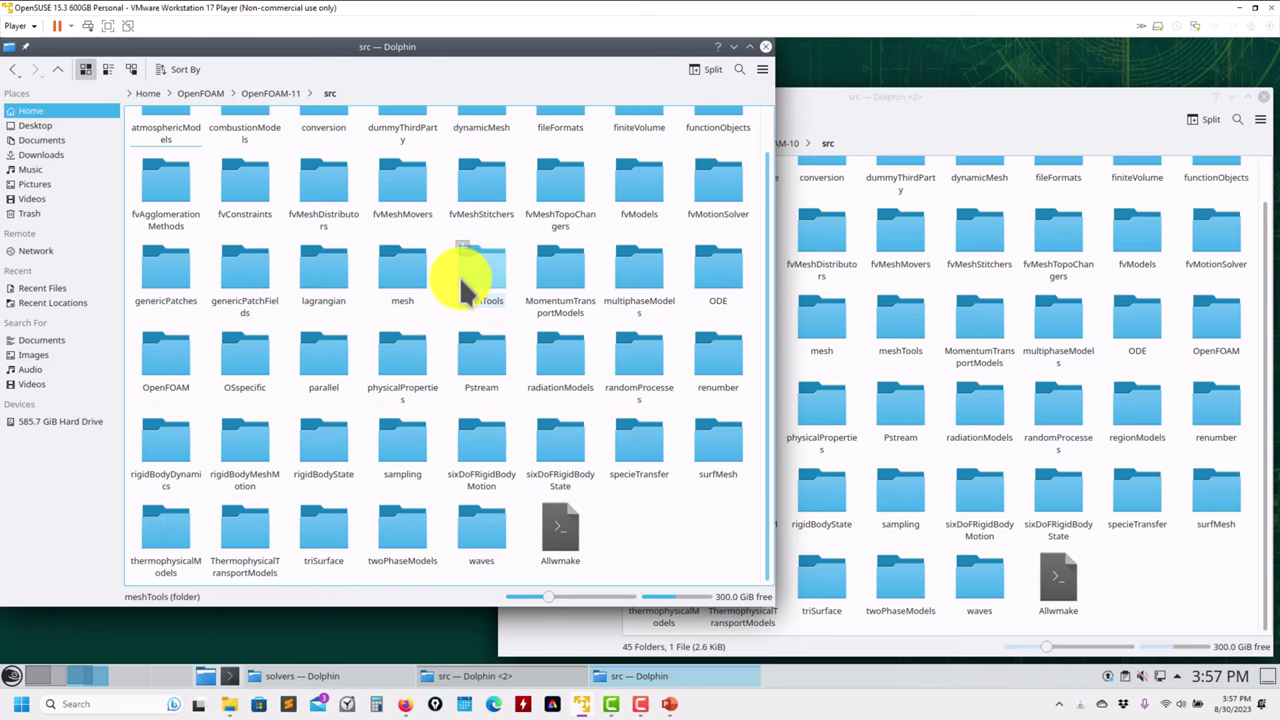
{"action": "left_click", "coordinate": [263, 92]}
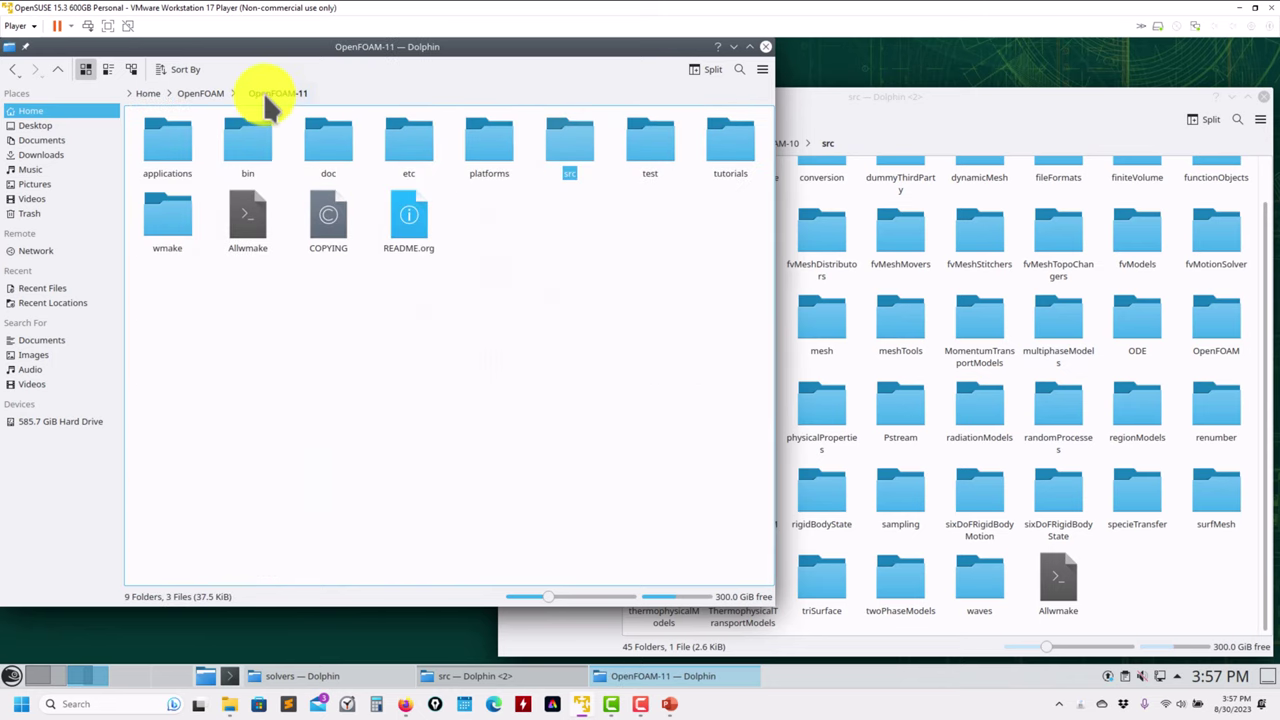
{"action": "left_click", "coordinate": [169, 146]}
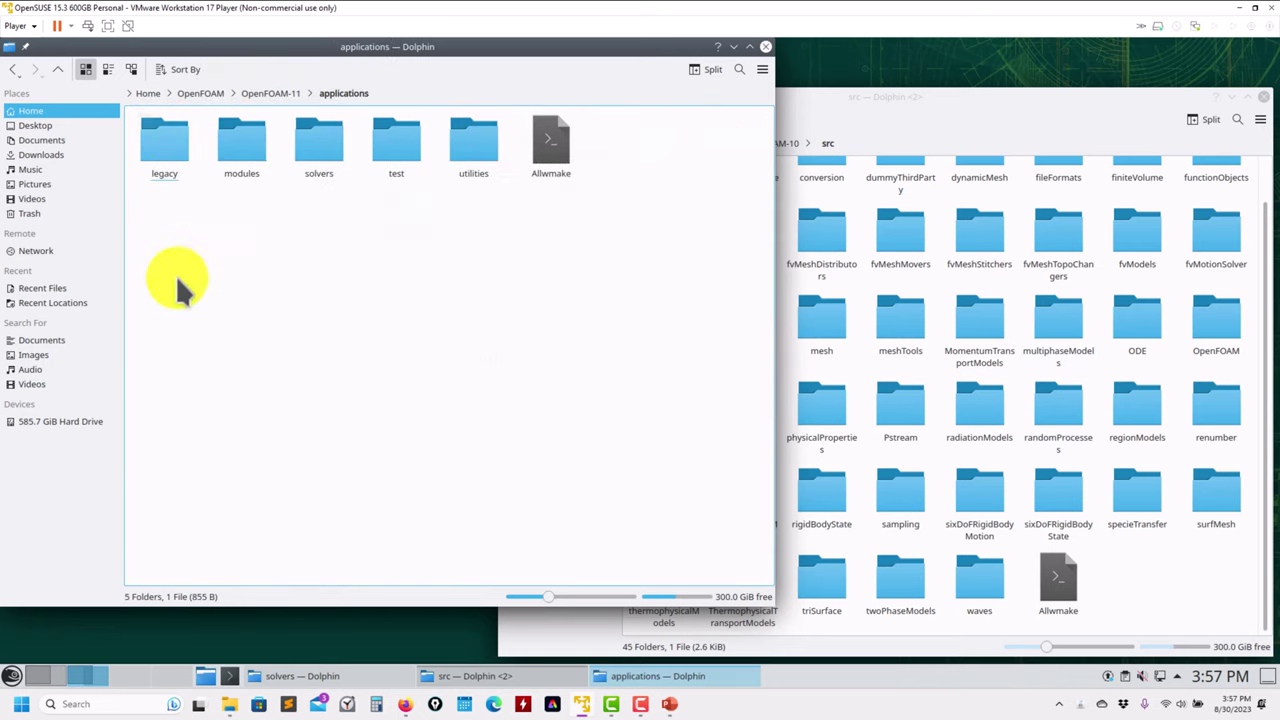
{"action": "left_click", "coordinate": [908, 100]}
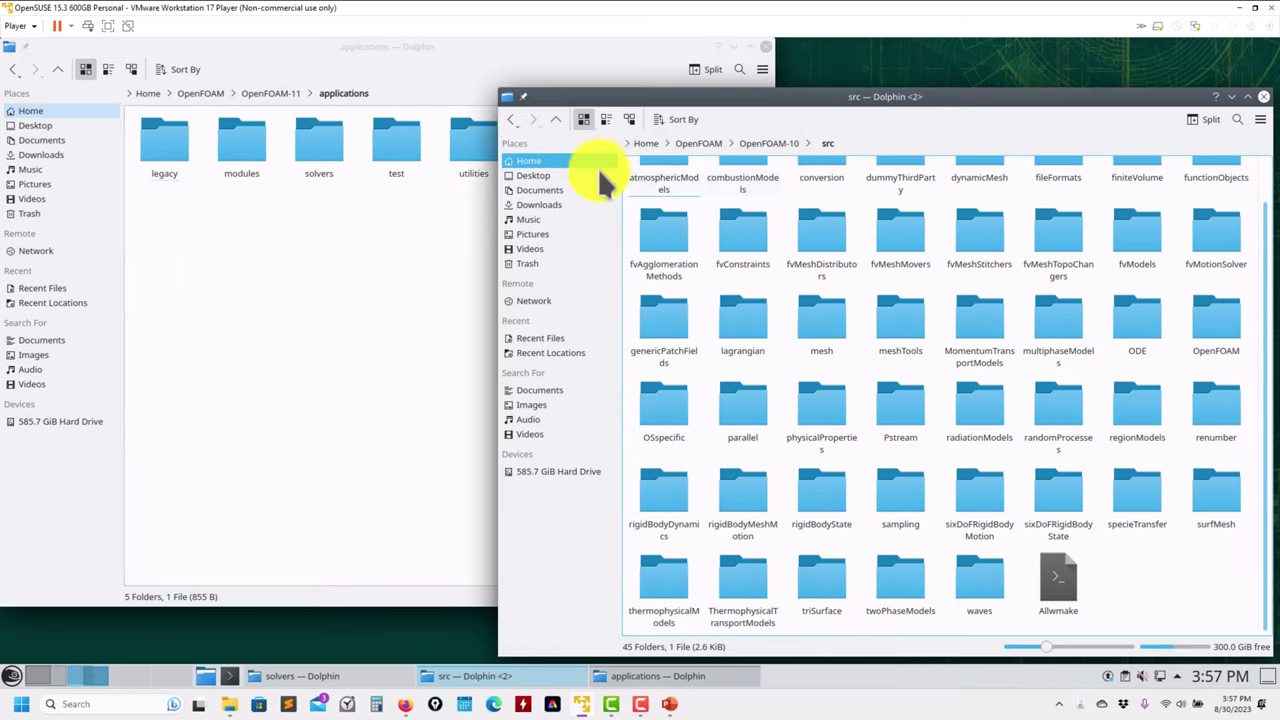
Browse OpenFOAM-10 to applications/solvers and OpenFOAM-11 to applications/modules.
{"action": "left_click", "coordinate": [768, 143]}
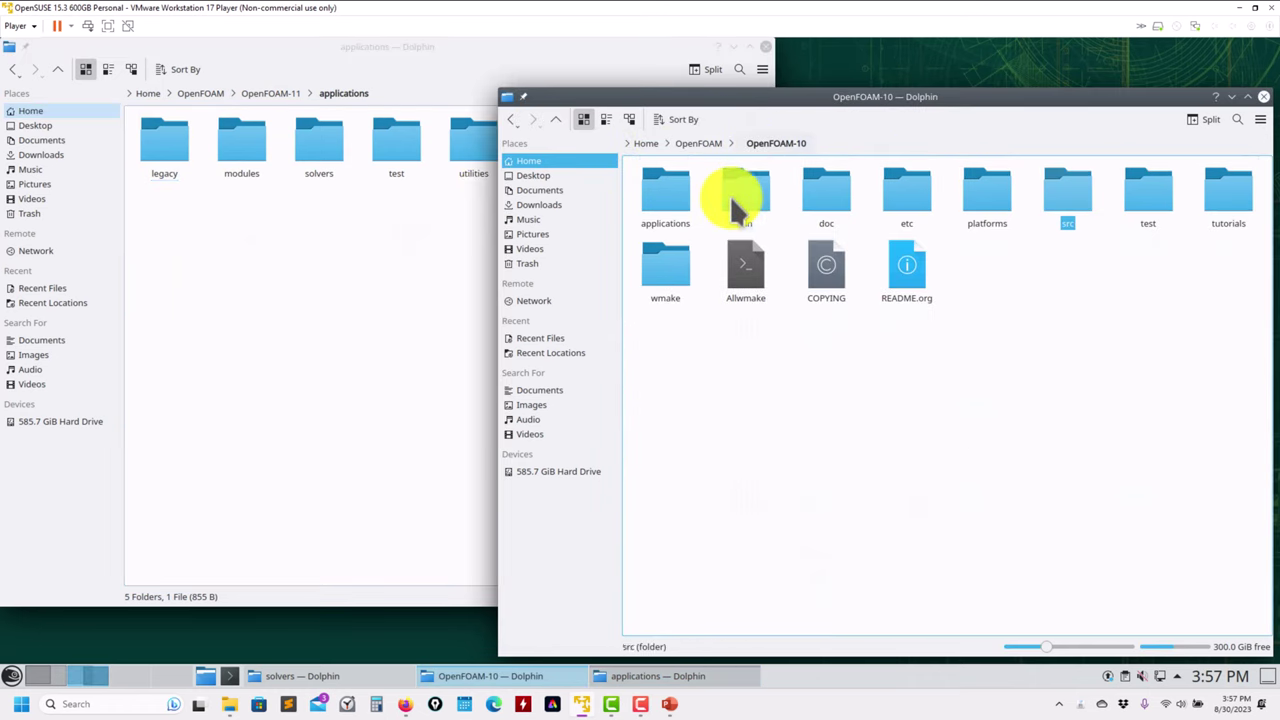
{"action": "left_click", "coordinate": [664, 199]}
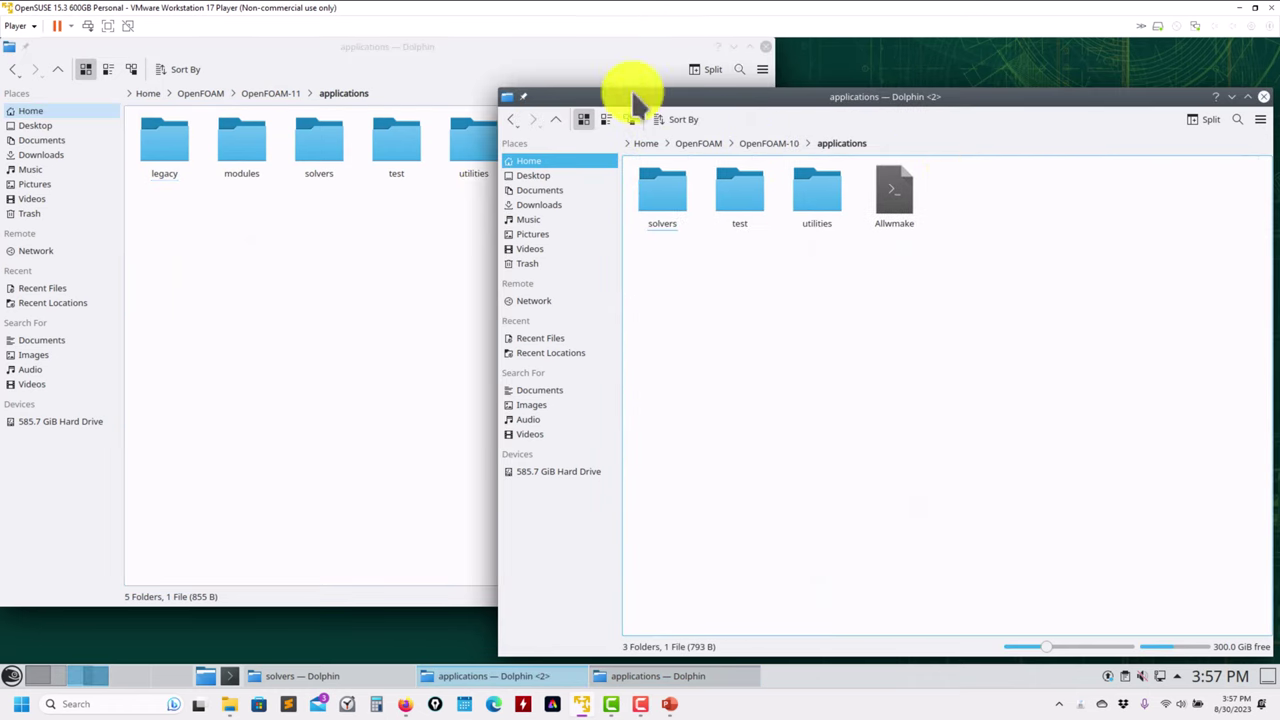
{"action": "left_click", "coordinate": [664, 200]}
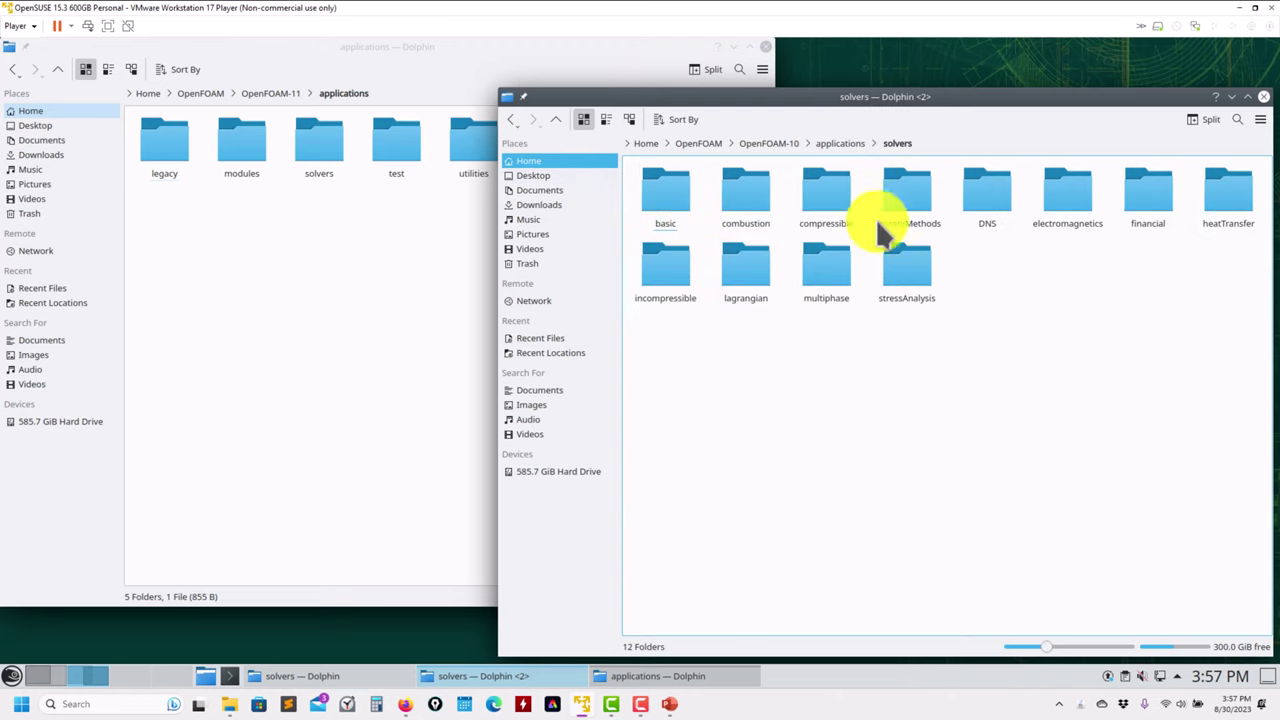
{"action": "left_click", "coordinate": [676, 281]}
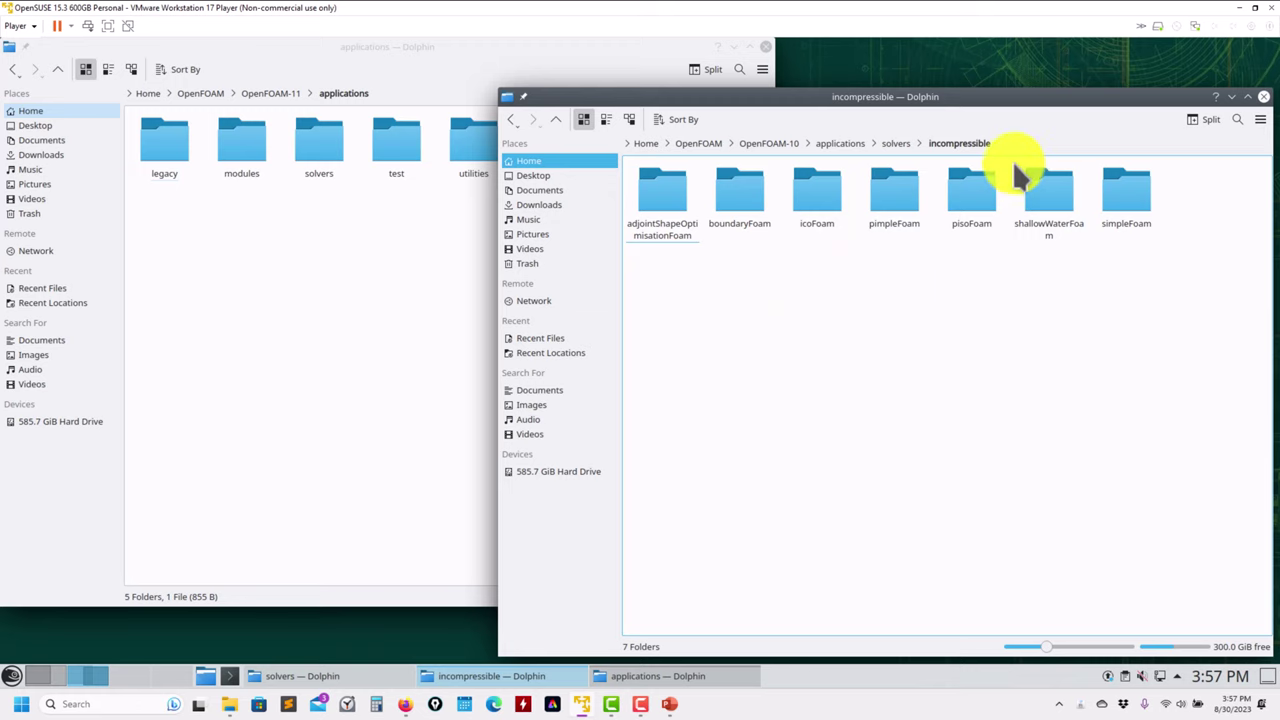
{"action": "left_click", "coordinate": [557, 120]}
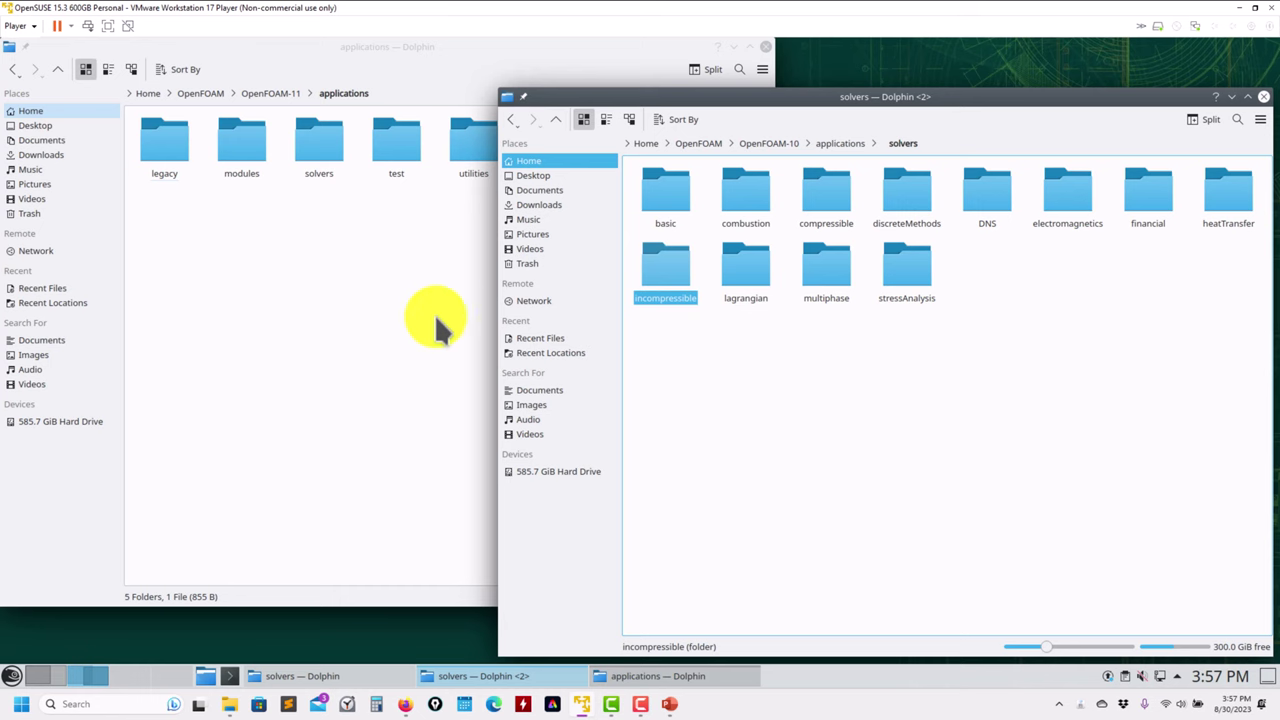
{"action": "left_click", "coordinate": [352, 320]}
{"action": "left_click", "coordinate": [258, 140]}
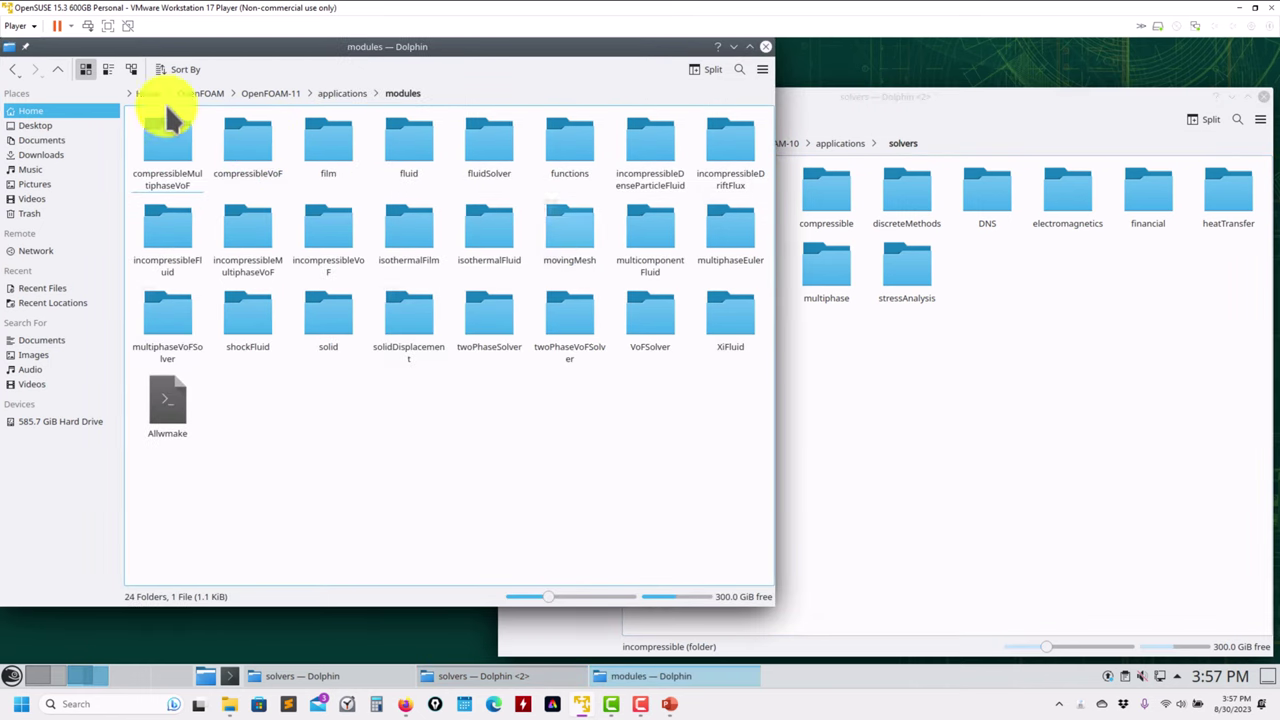
Look inside OpenFOAM-11's solvers/foamRun folder, then return to applications.
{"action": "left_click", "coordinate": [55, 72]}
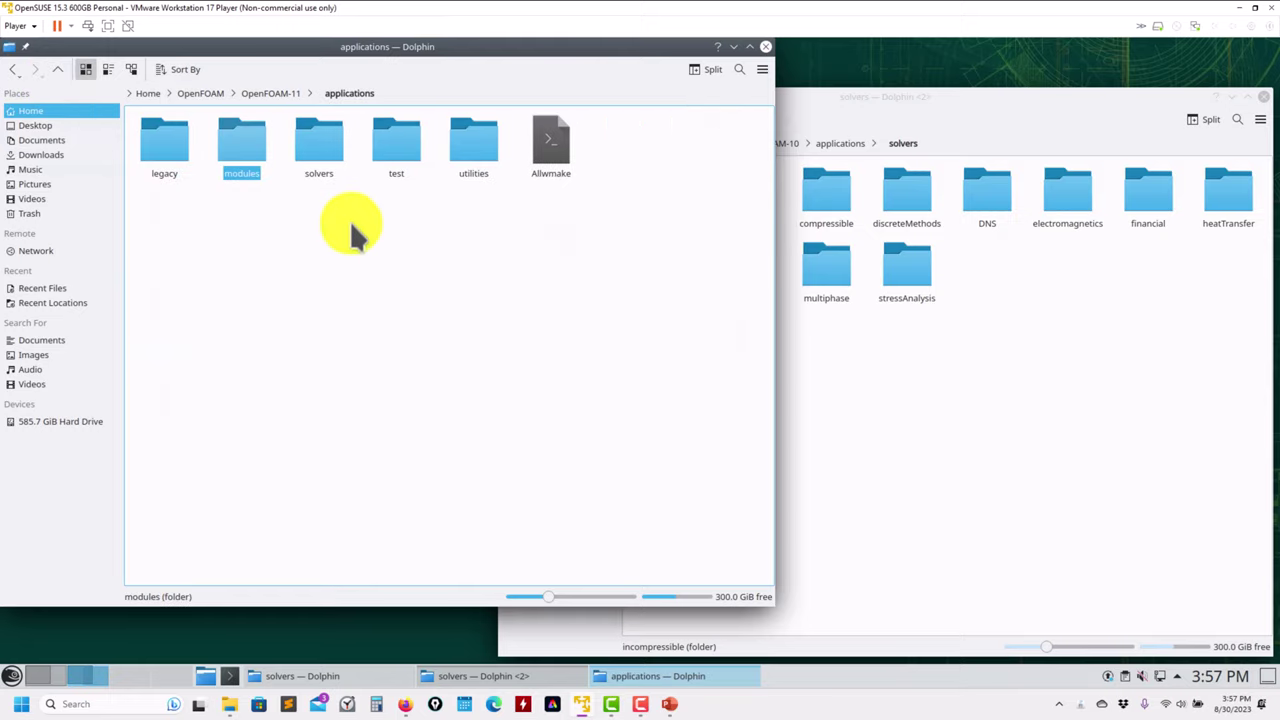
{"action": "left_click", "coordinate": [322, 140]}
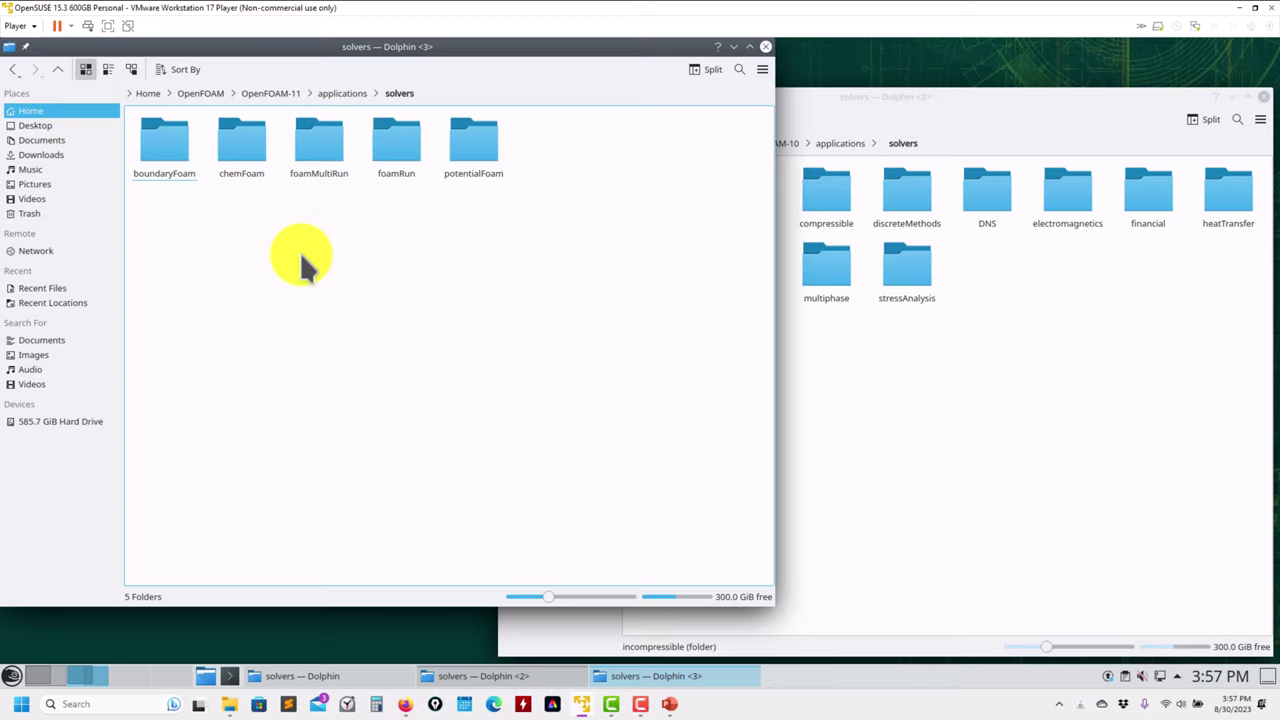
{"action": "left_click", "coordinate": [386, 148]}
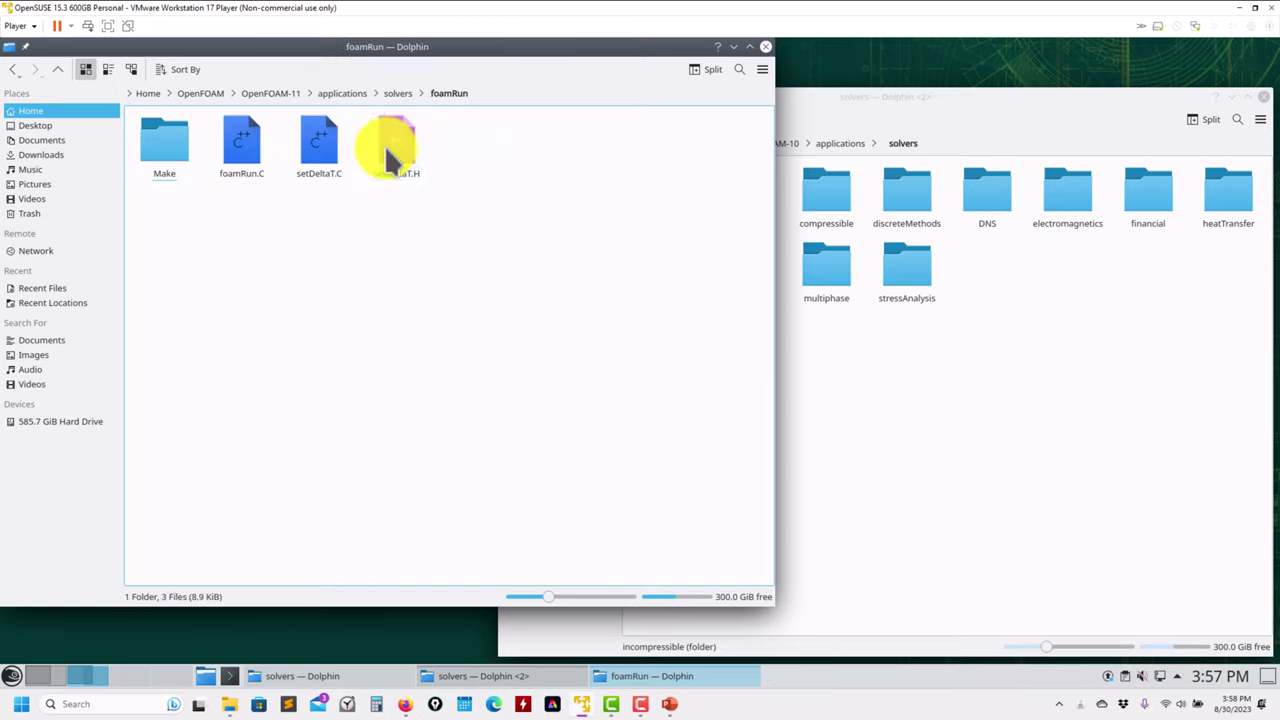
{"action": "left_click", "coordinate": [57, 70]}
{"action": "left_click", "coordinate": [57, 70]}
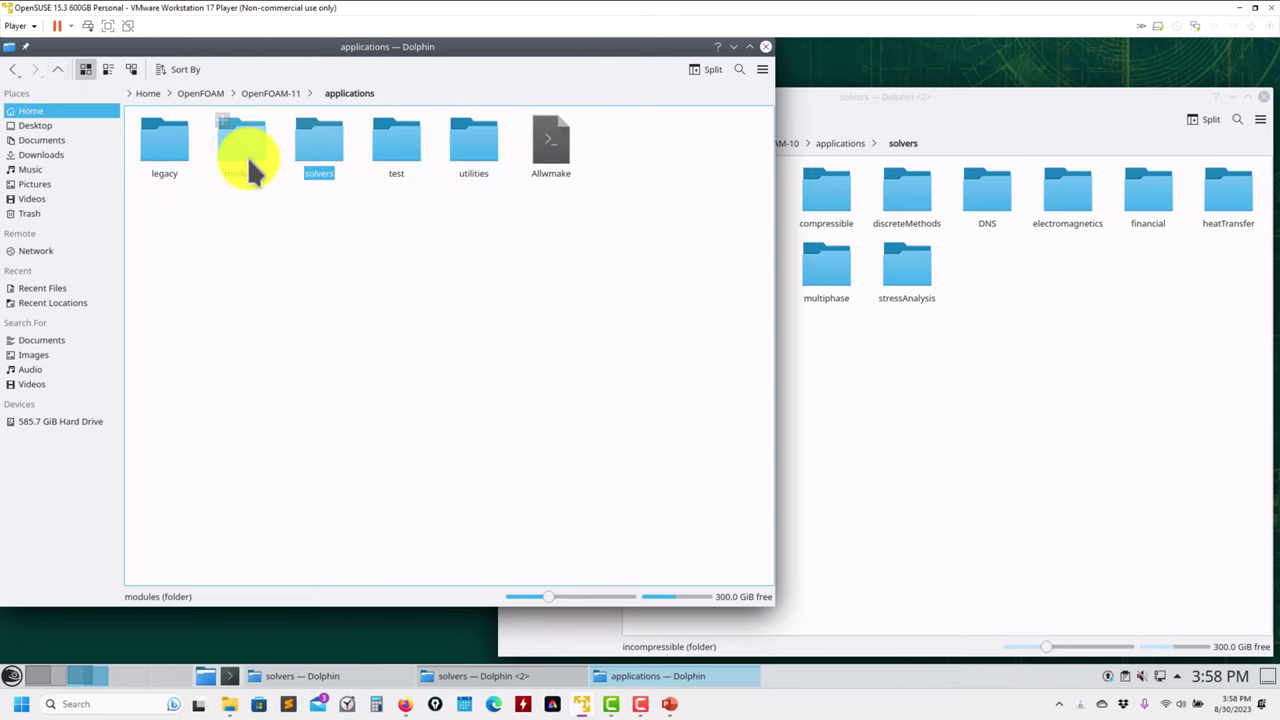
Open OpenFOAM-11's modules/incompressibleFluid and OpenFOAM-10's solvers/incompressible folders.
{"action": "left_click", "coordinate": [247, 156]}
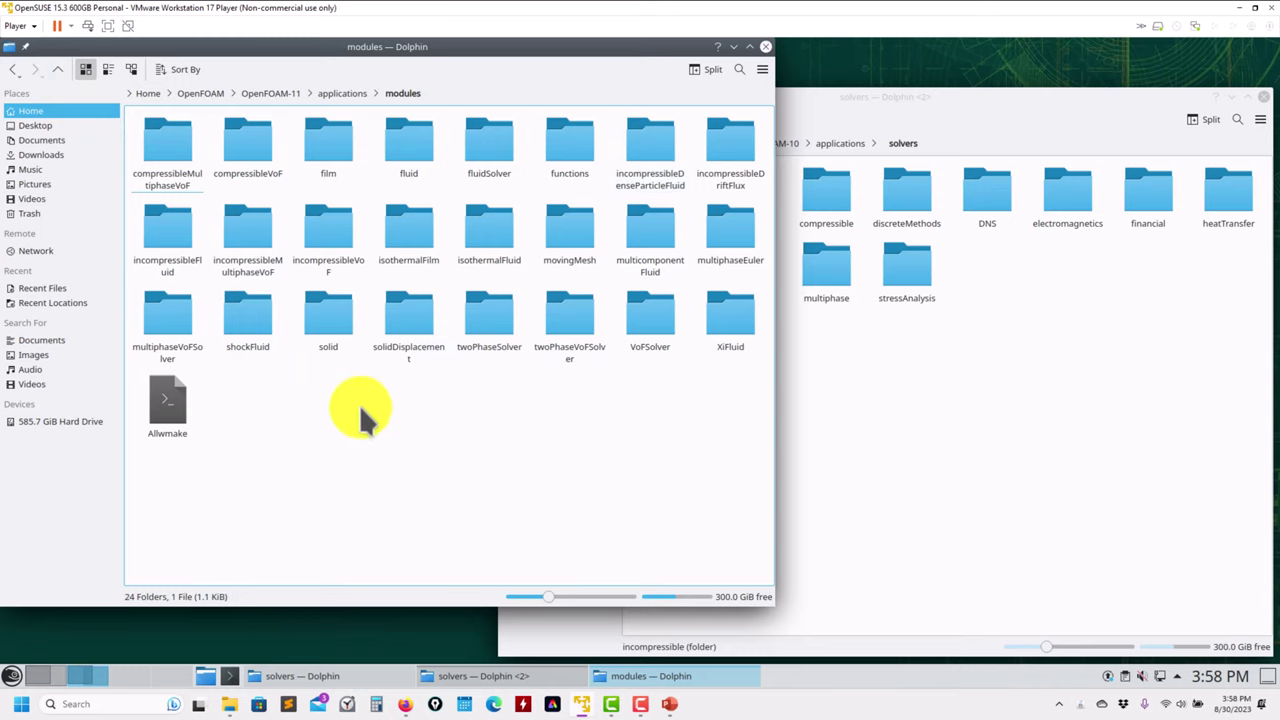
{"action": "left_click", "coordinate": [174, 206]}
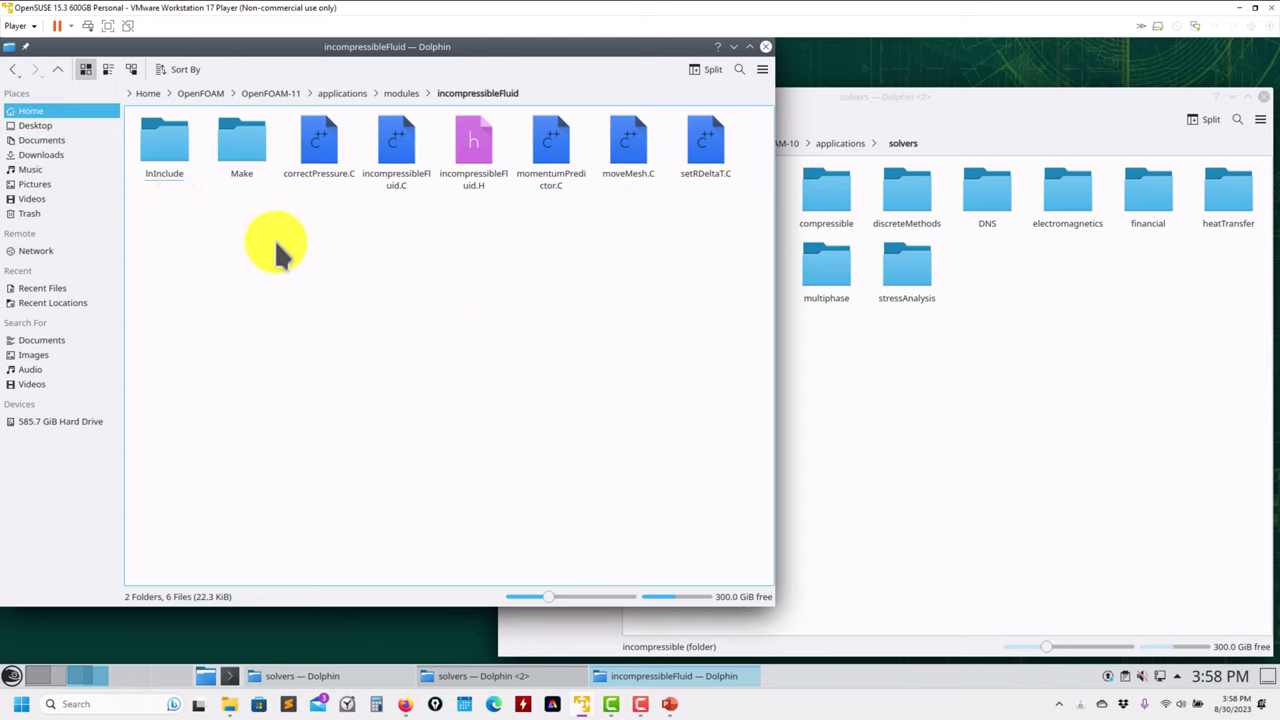
{"action": "left_click", "coordinate": [1056, 309]}
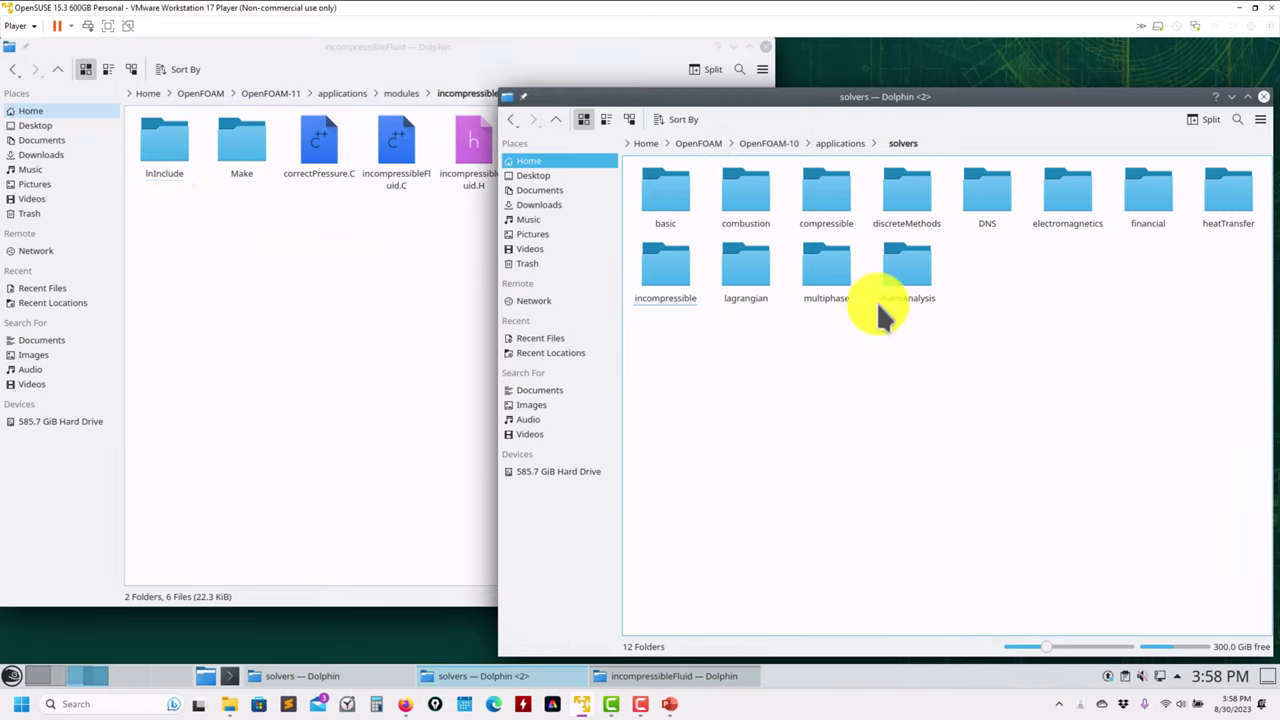
{"action": "left_click", "coordinate": [656, 280]}
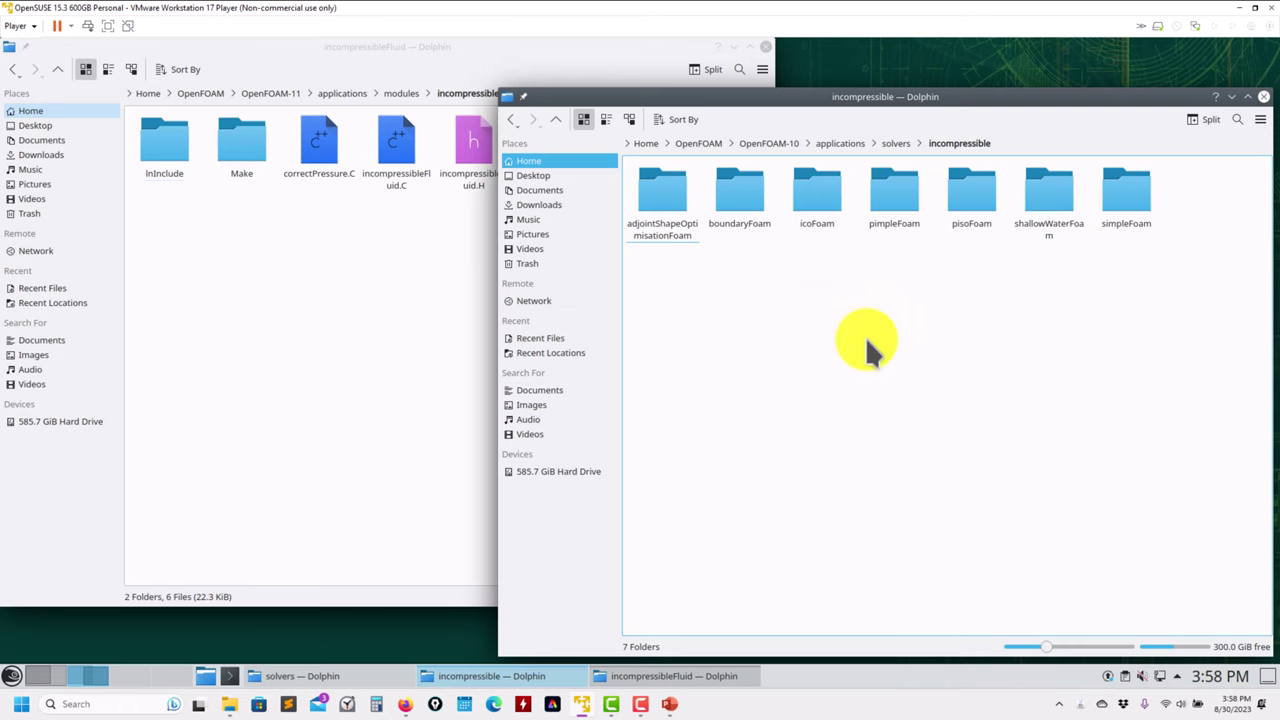
In Firefox, go from the User Guide index to the 3.5 Solver modules page.
{"action": "left_click", "coordinate": [408, 704]}
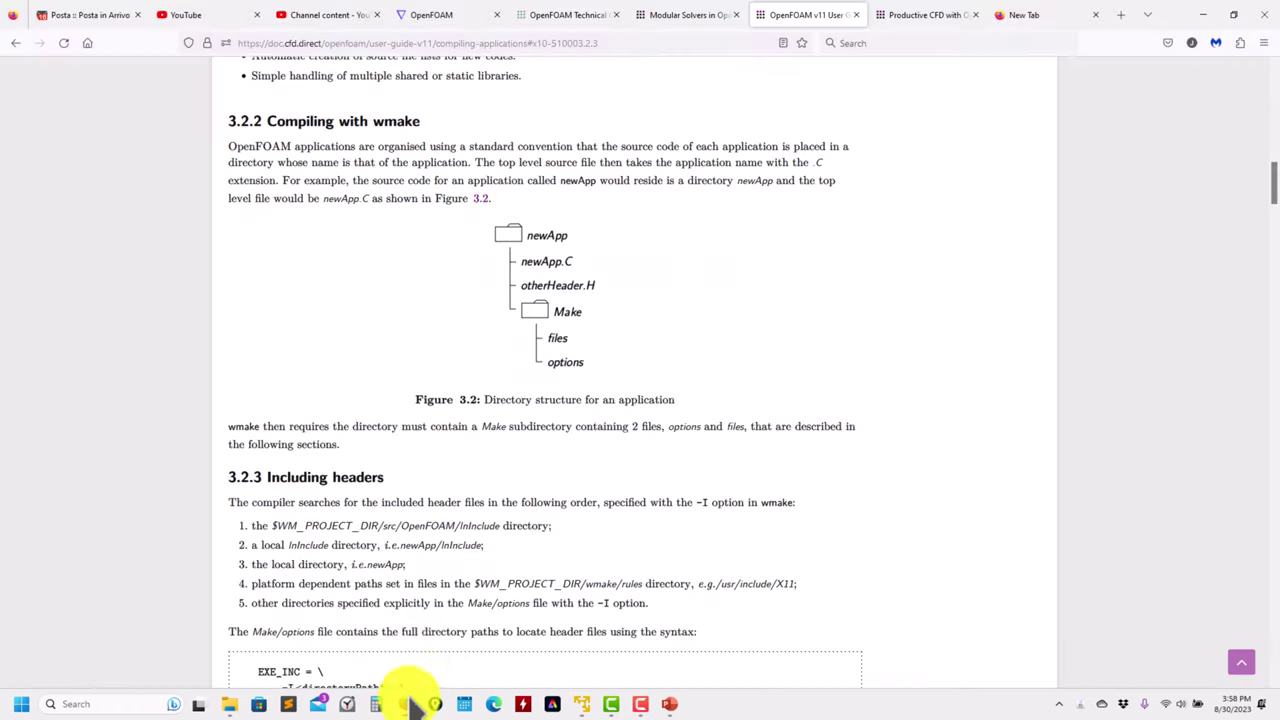
{"action": "scroll", "coordinate": [681, 284], "scroll_direction": "up", "scroll_amount": 10}
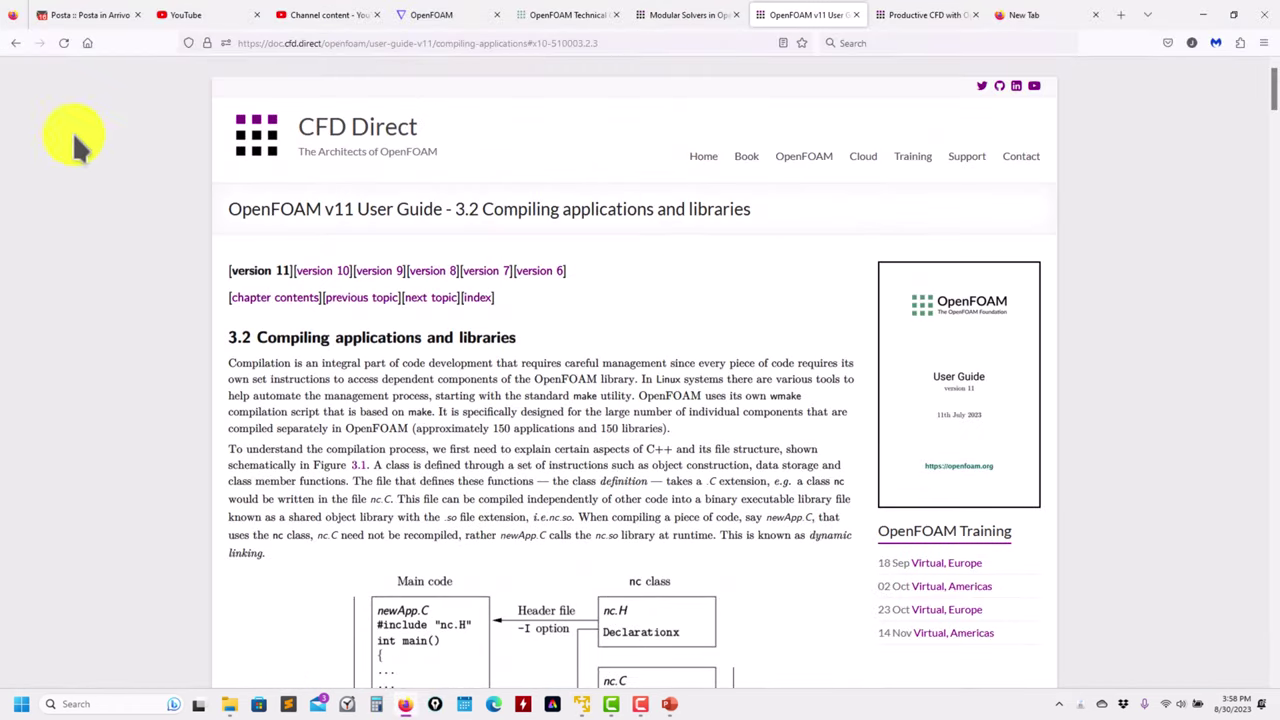
{"action": "left_click", "coordinate": [15, 43]}
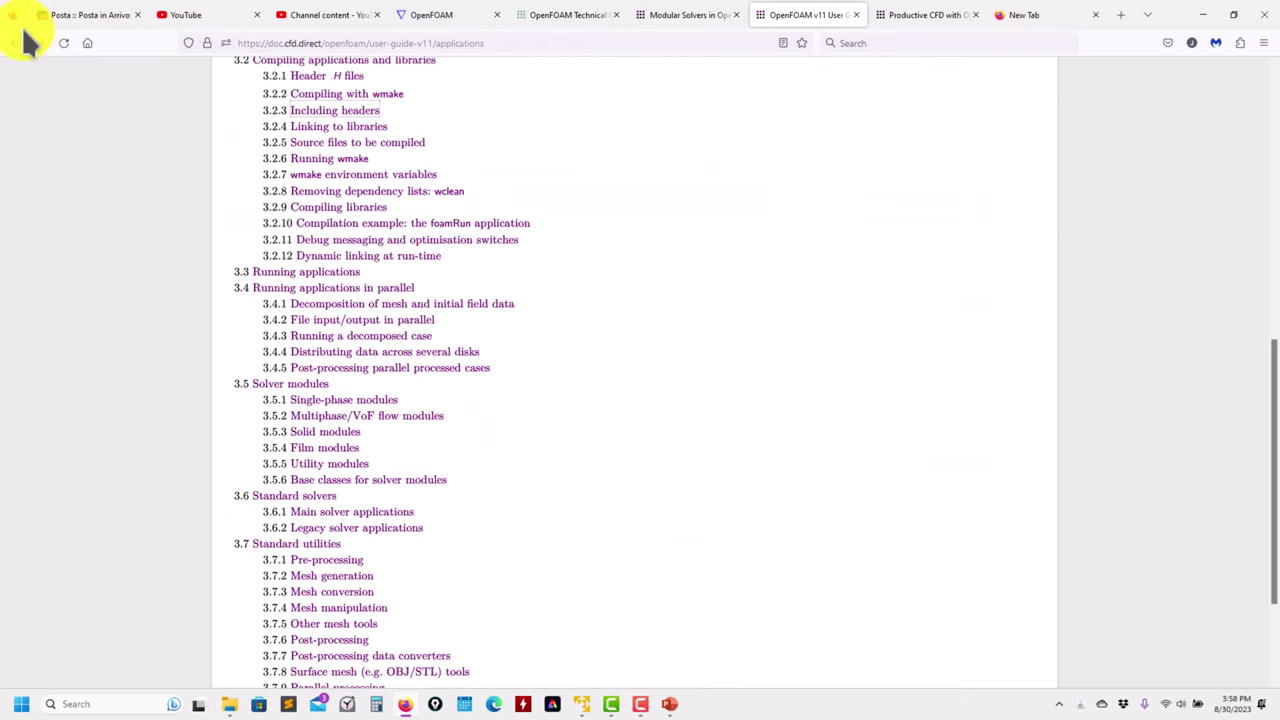
{"action": "left_click", "coordinate": [16, 44]}
{"action": "scroll", "coordinate": [440, 293], "scroll_direction": "down", "scroll_amount": 1}
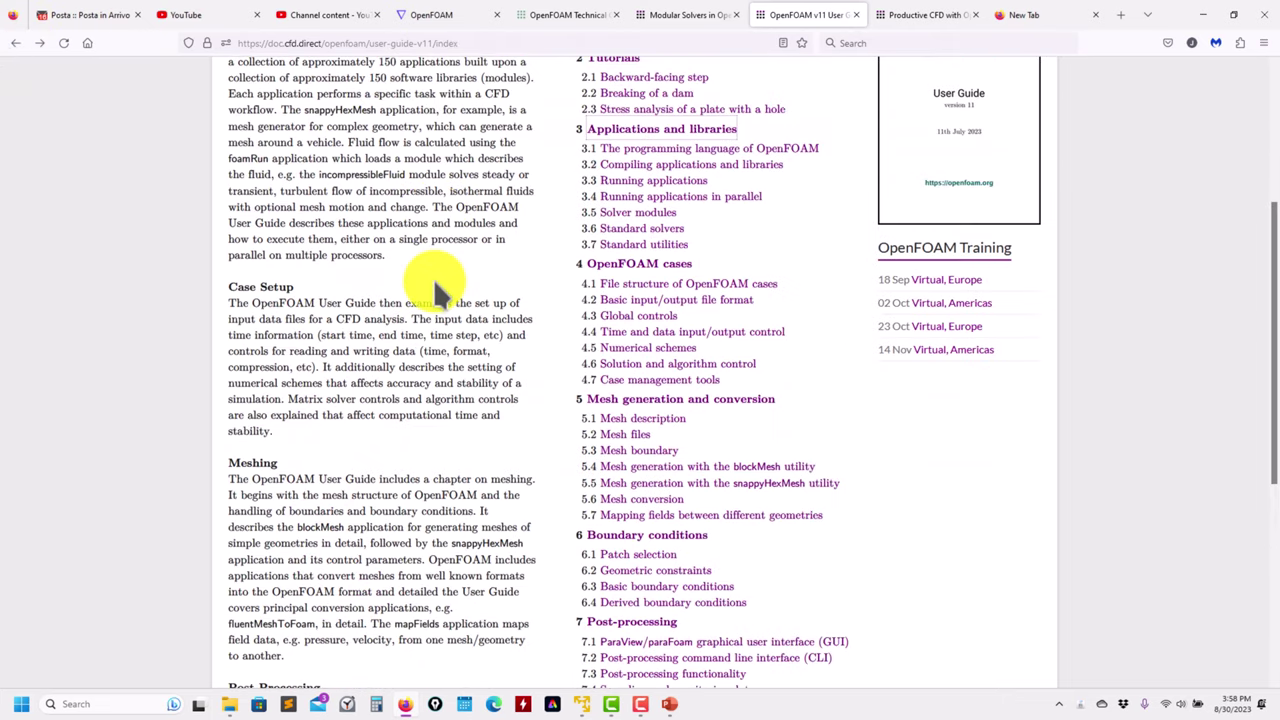
{"action": "left_click", "coordinate": [637, 212]}
Read the Modular Solvers article on superseded solvers, then minimize Firefox.
{"action": "scroll", "coordinate": [360, 272], "scroll_direction": "down", "scroll_amount": 4}
{"action": "scroll", "coordinate": [235, 160], "scroll_direction": "up", "scroll_amount": 4}
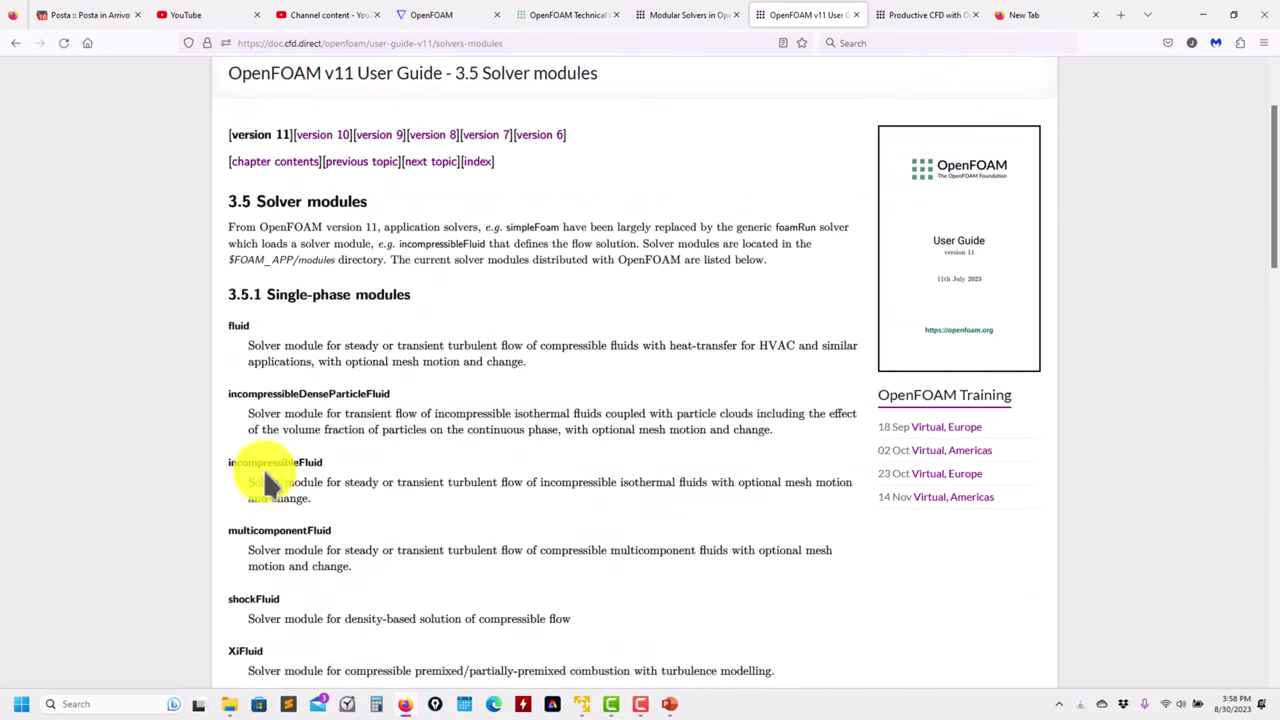
{"action": "scroll", "coordinate": [334, 433], "scroll_direction": "down", "scroll_amount": 15}
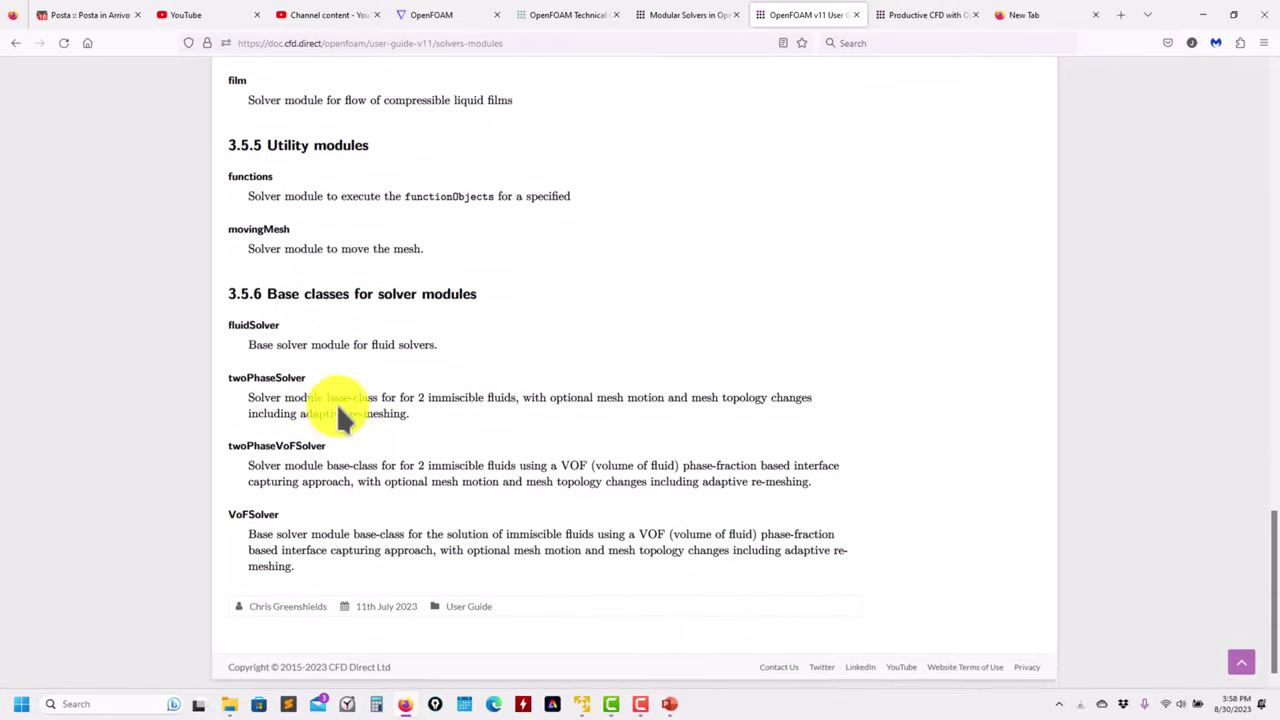
{"action": "scroll", "coordinate": [600, 260], "scroll_direction": "up", "scroll_amount": 15}
{"action": "left_click", "coordinate": [680, 15]}
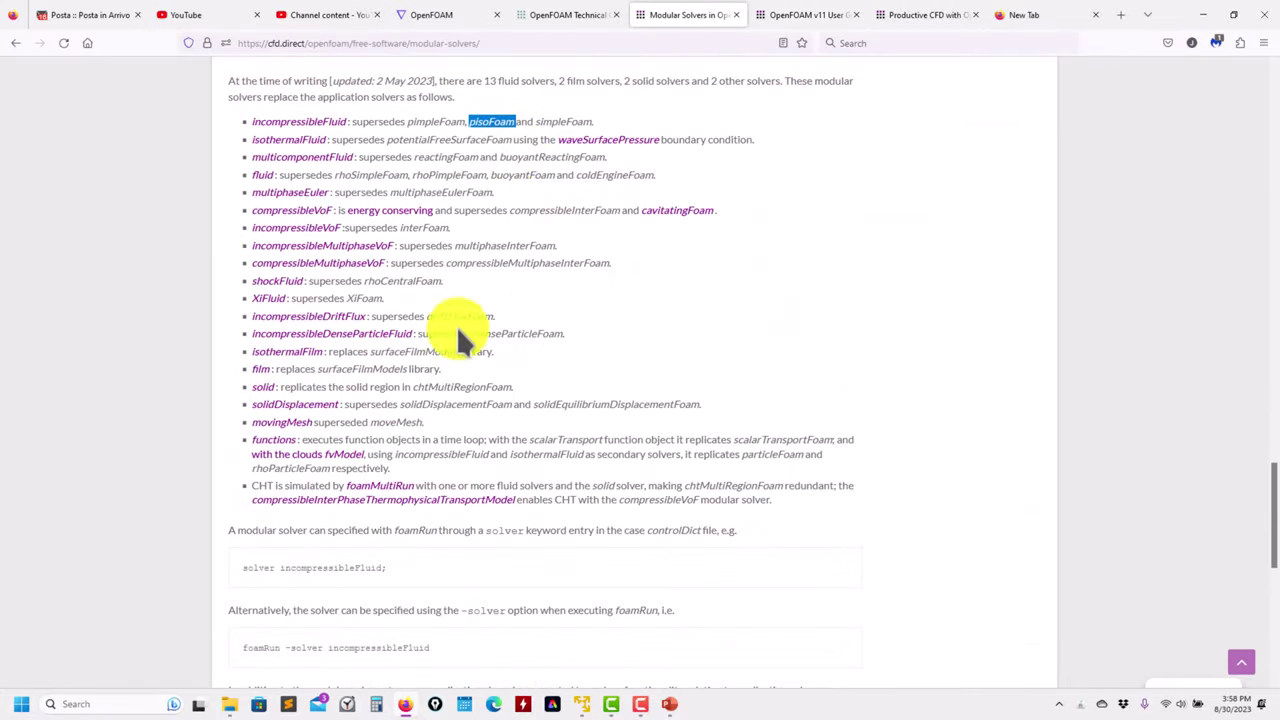
{"action": "scroll", "coordinate": [456, 325], "scroll_direction": "up", "scroll_amount": 6}
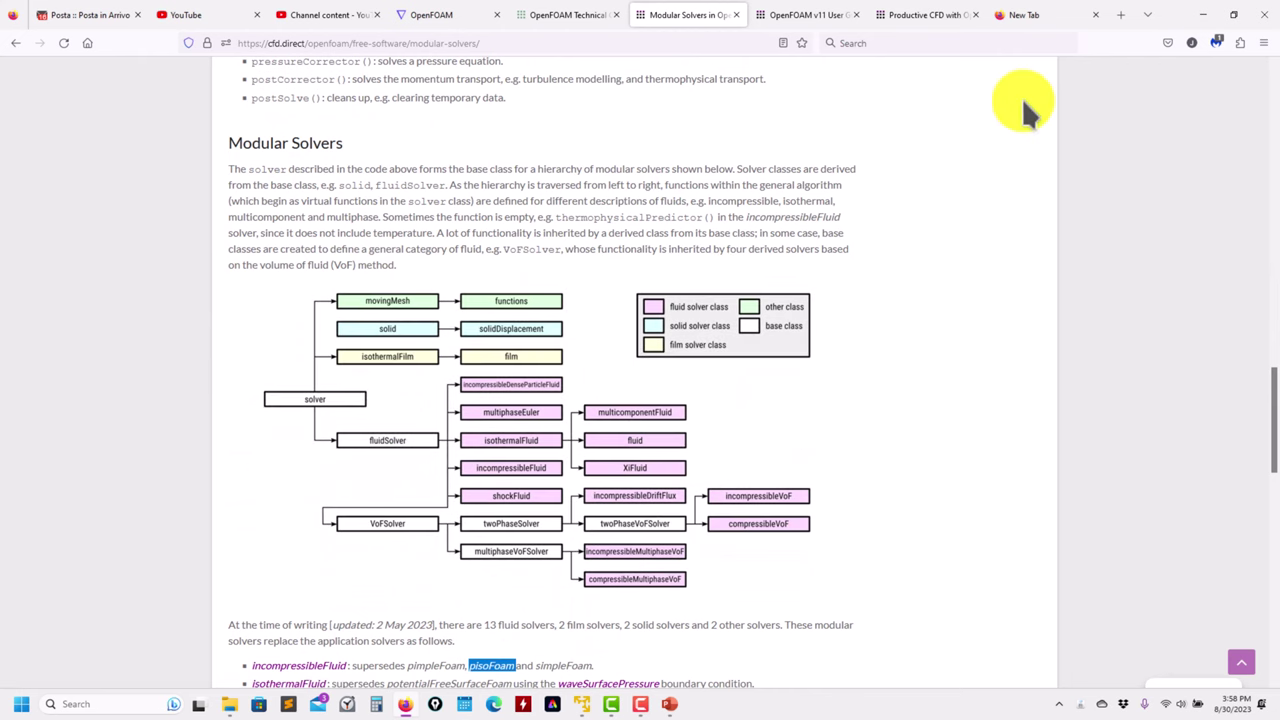
{"action": "left_click", "coordinate": [1203, 14]}
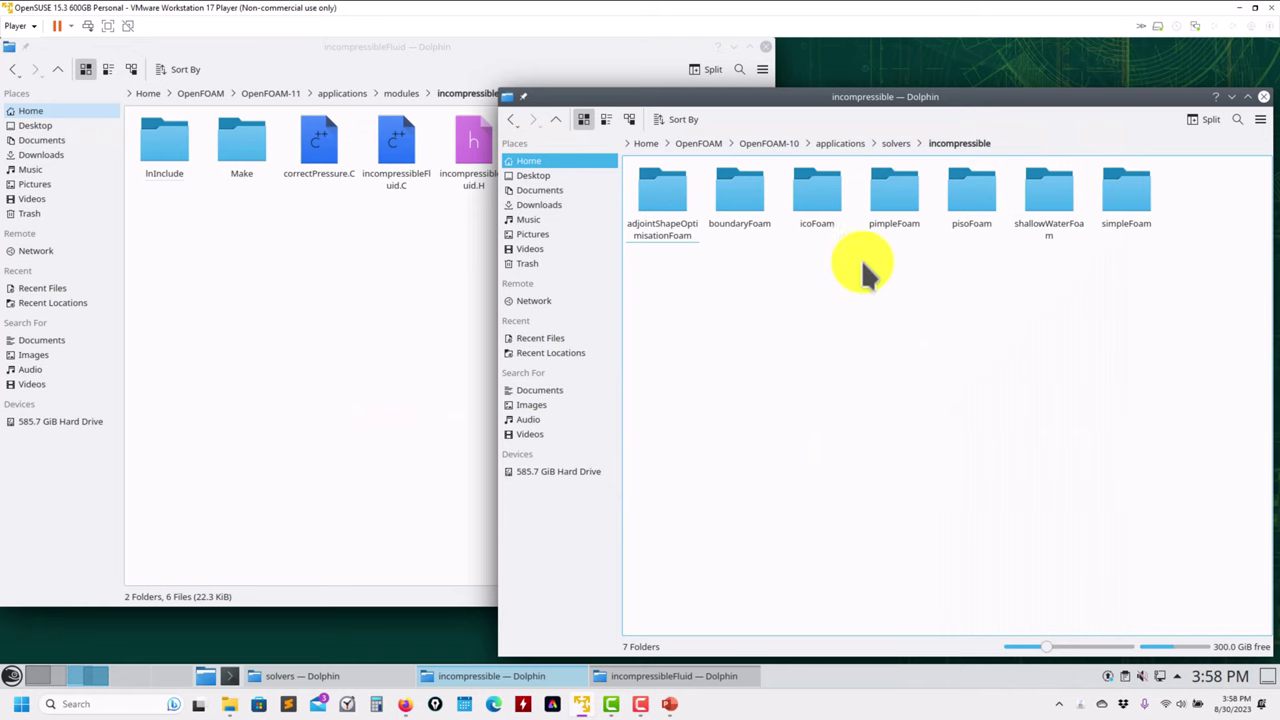
Enter OpenFOAM-10's pimpleFoam folder and open pimpleFoam.C with the Text Editor.
{"action": "left_click", "coordinate": [895, 200]}
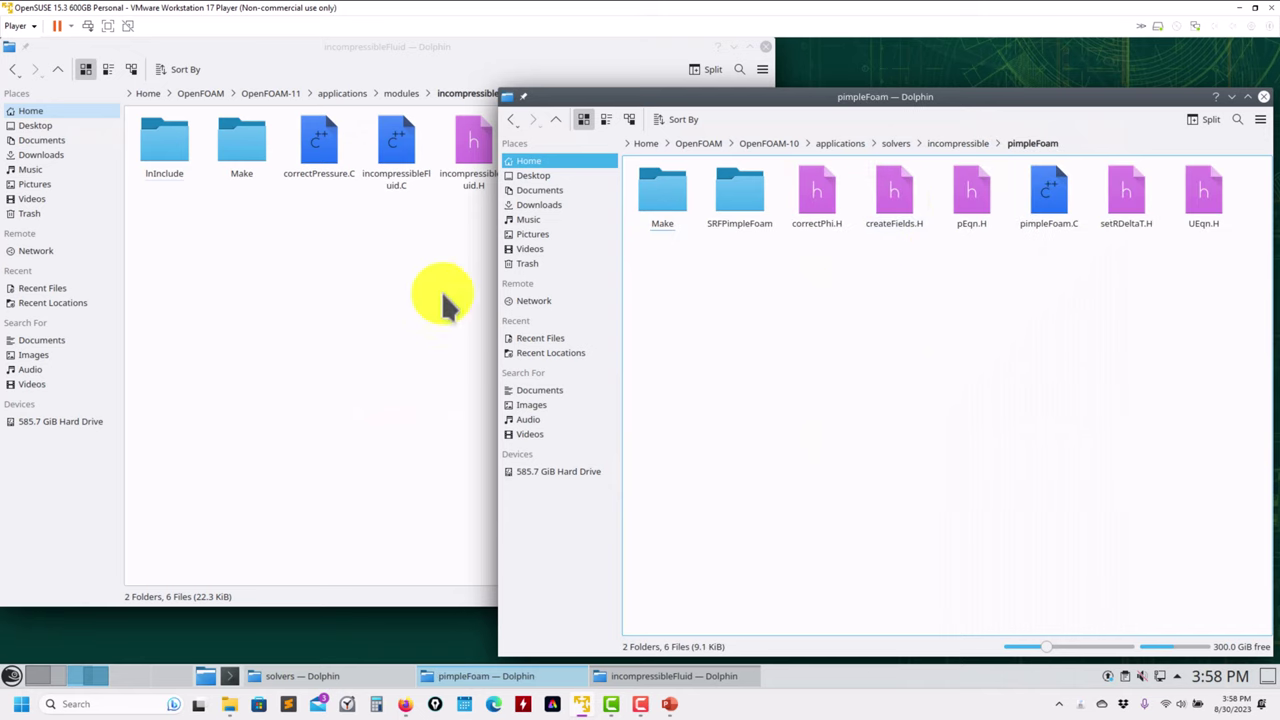
{"action": "left_click", "coordinate": [291, 295]}
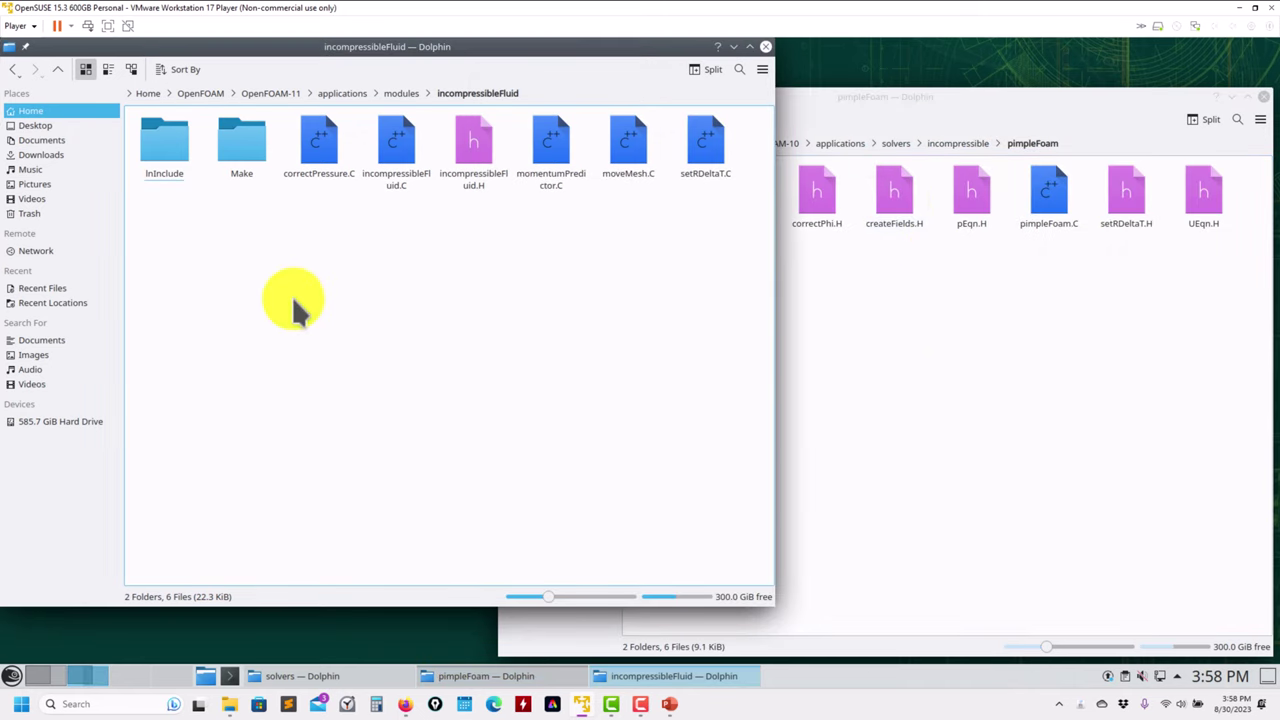
{"action": "left_click", "coordinate": [1033, 345]}
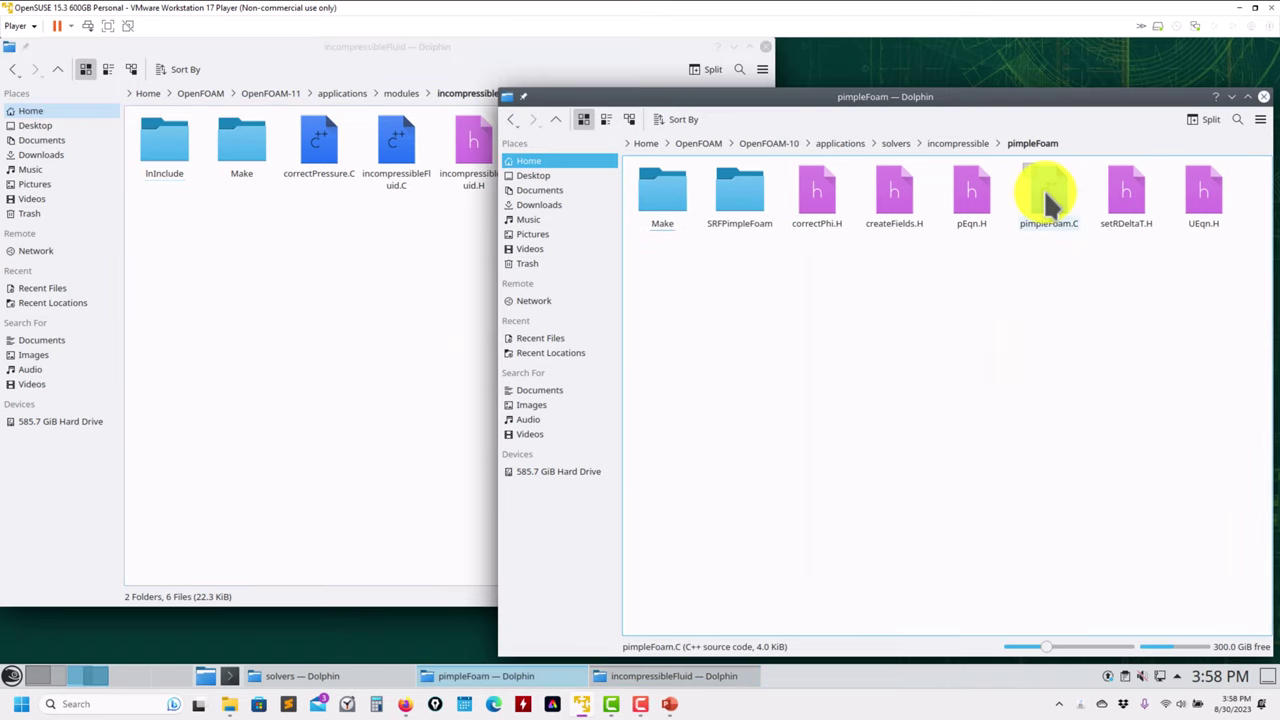
{"action": "right_click", "coordinate": [1044, 189]}
{"action": "mouse_move", "coordinate": [1081, 218]}
{"action": "left_click", "coordinate": [958, 289]}
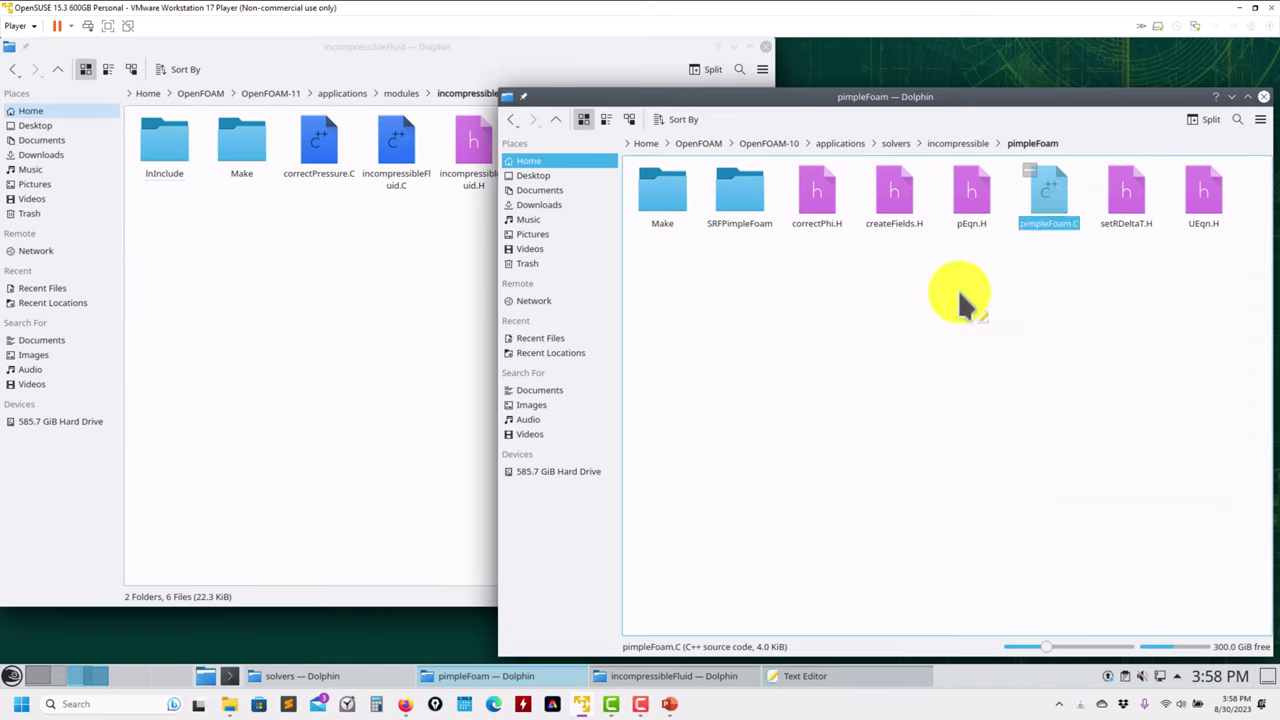
Scroll through pimpleFoam.C and enlarge the editor to cover most of the screen.
{"action": "scroll", "coordinate": [700, 329], "scroll_direction": "down", "scroll_amount": 20}
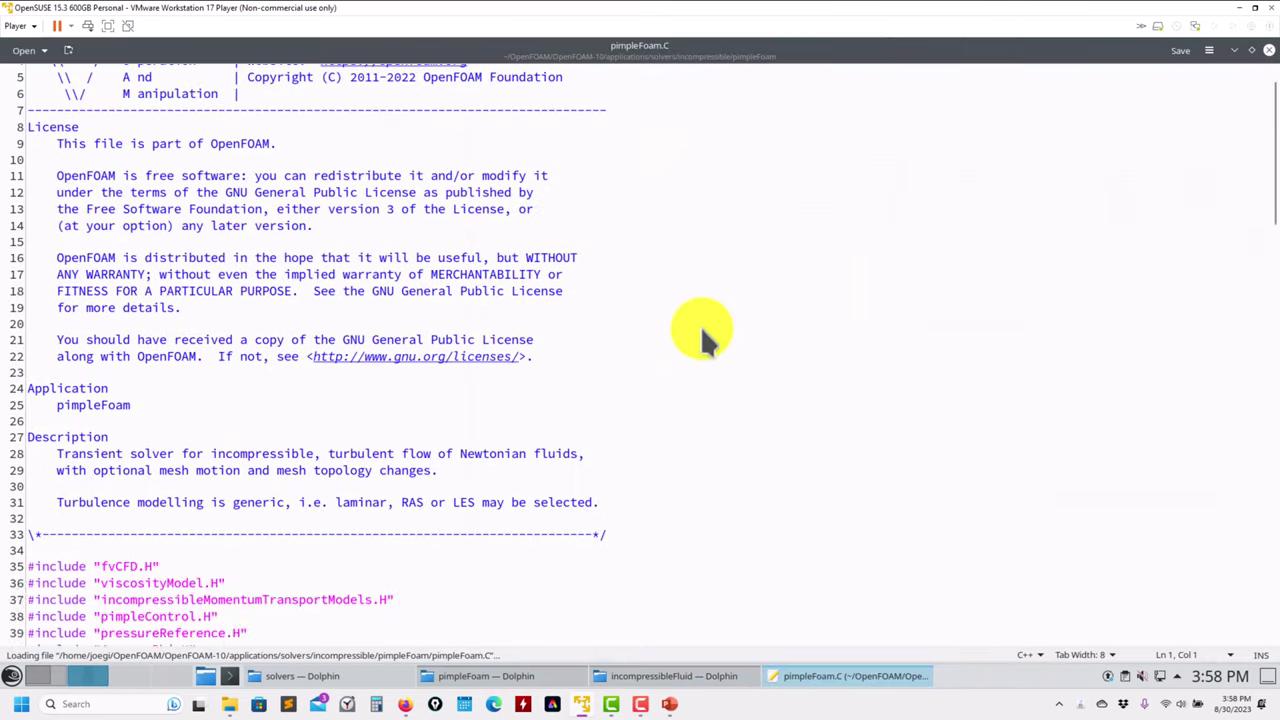
{"action": "scroll", "coordinate": [204, 320], "scroll_direction": "up", "scroll_amount": 14}
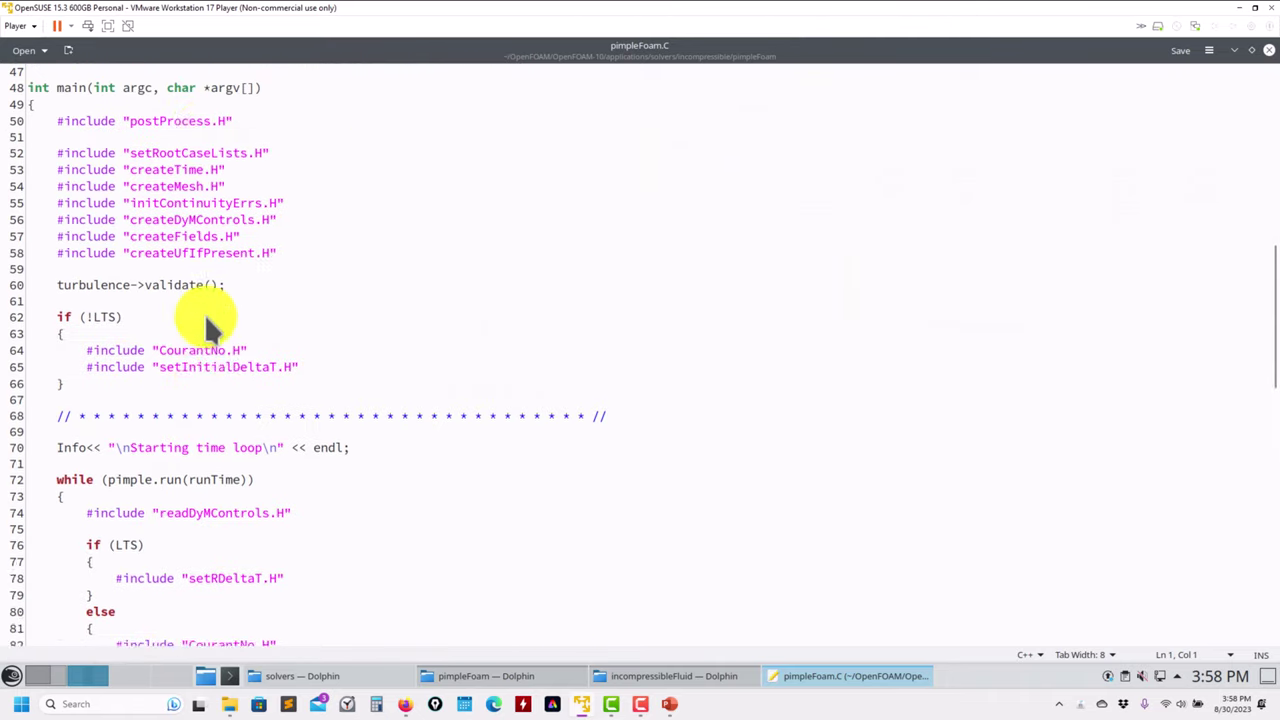
{"action": "left_click_drag", "start_coordinate": [800, 46], "coordinate": [494, 199]}
{"action": "left_click", "coordinate": [1040, 355]}
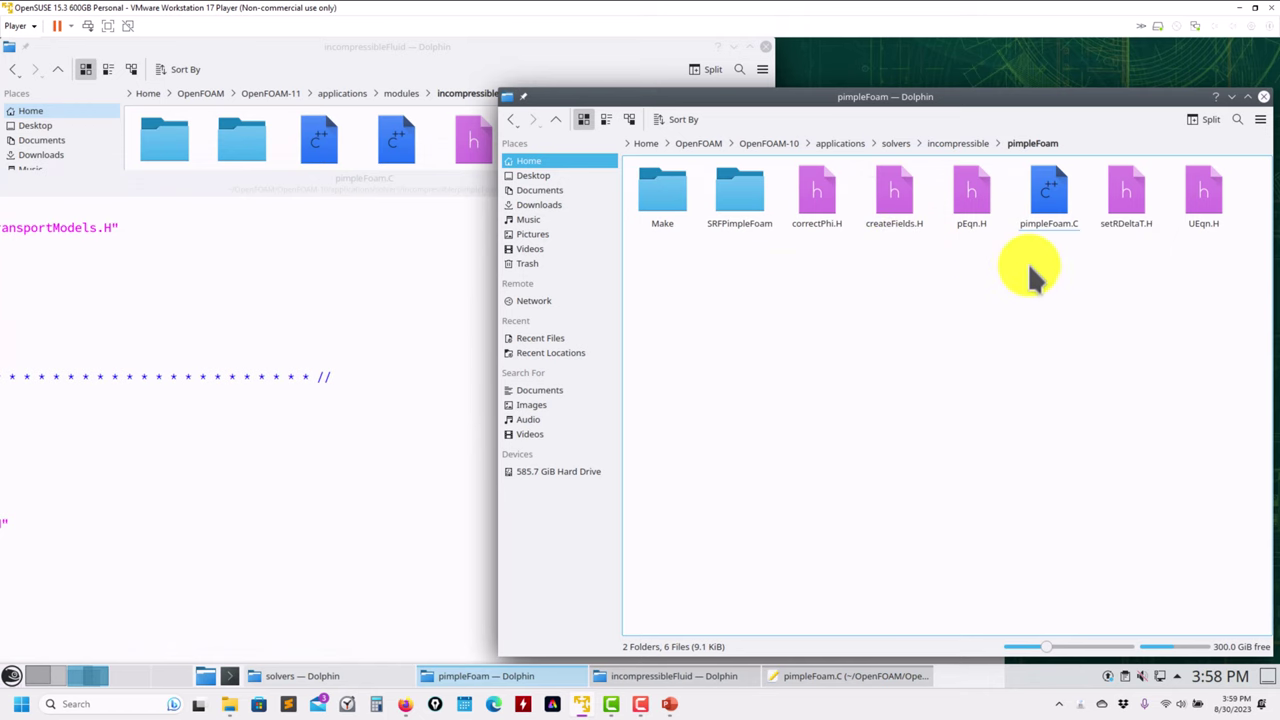
{"action": "left_click_drag", "start_coordinate": [371, 171], "coordinate": [726, 103]}
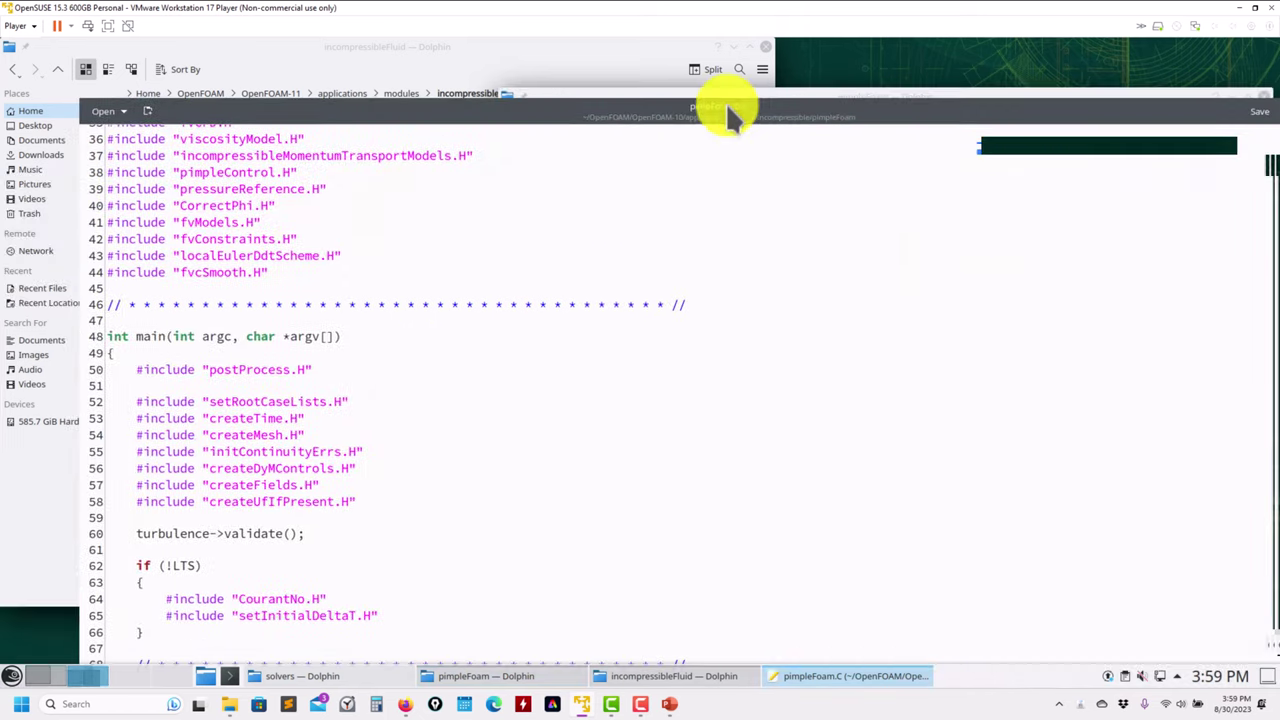
Drag createFields.H from the pimpleFoam folder into the editor as a new tab.
{"action": "scroll", "coordinate": [454, 291], "scroll_direction": "up", "scroll_amount": 10}
{"action": "scroll", "coordinate": [454, 291], "scroll_direction": "down", "scroll_amount": 5}
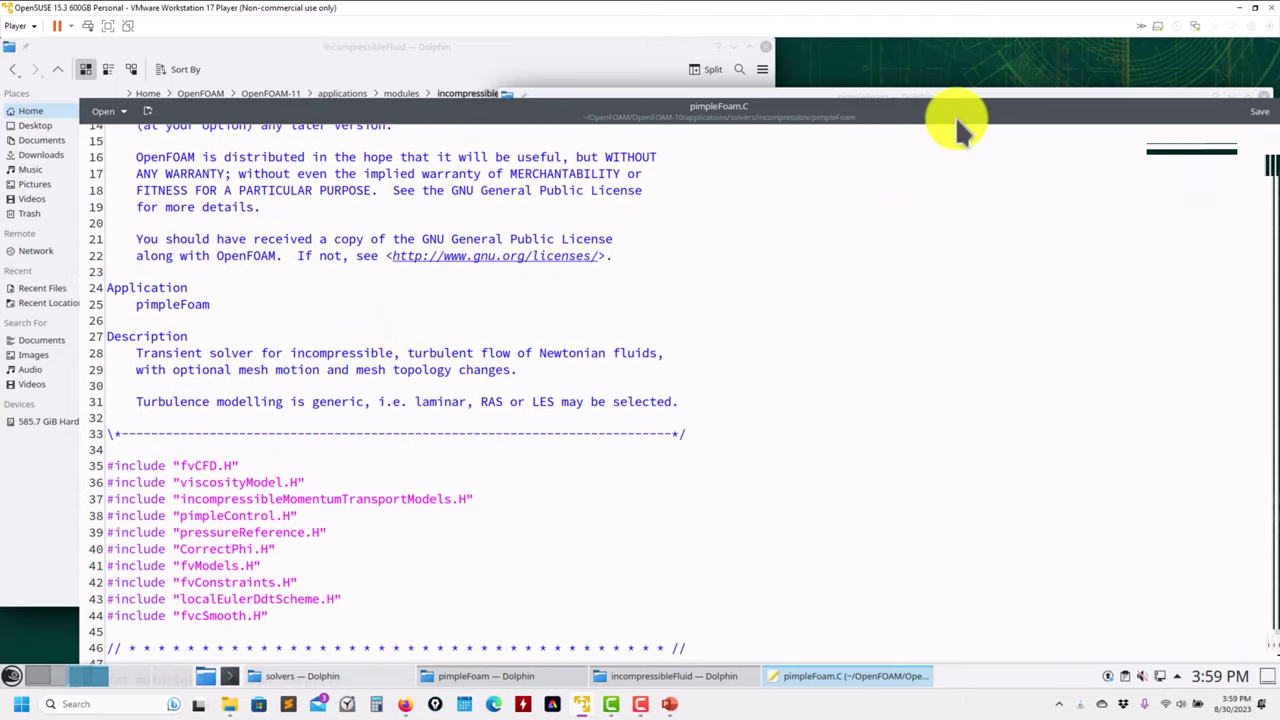
{"action": "left_click_drag", "start_coordinate": [944, 169], "coordinate": [917, 262]}
{"action": "left_click", "coordinate": [983, 114]}
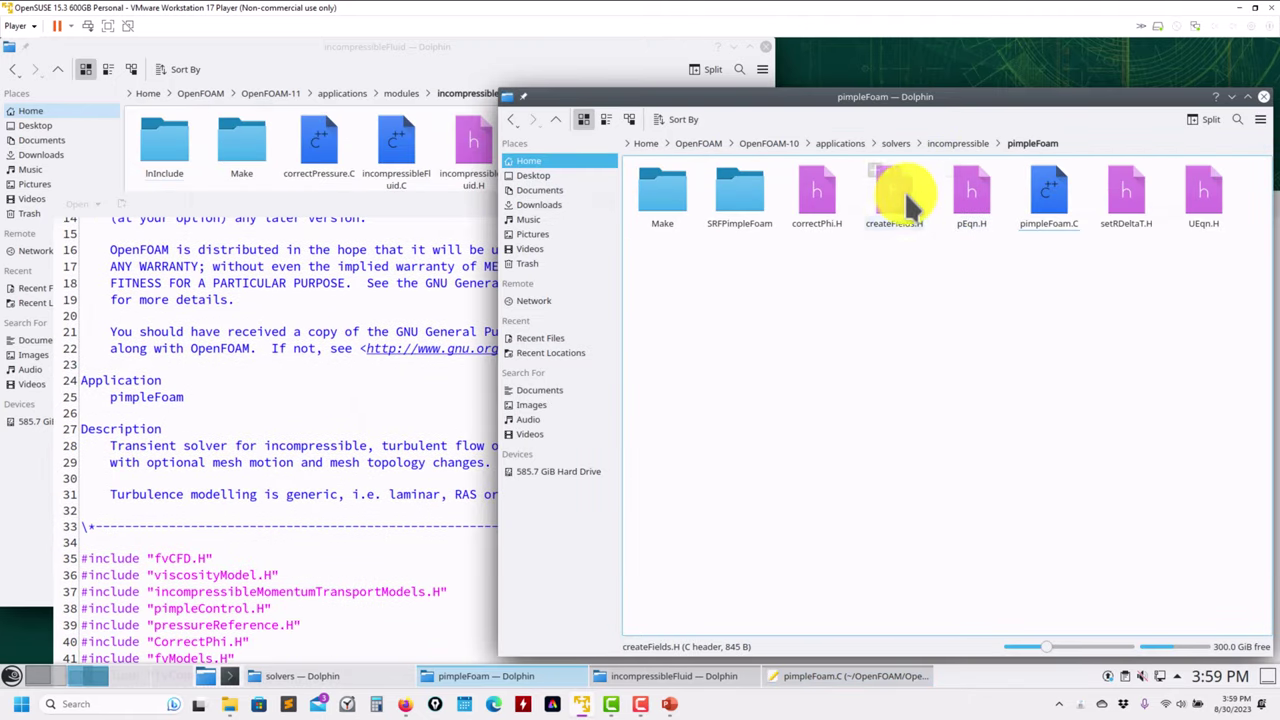
{"action": "left_click_drag", "start_coordinate": [900, 195], "coordinate": [271, 414]}
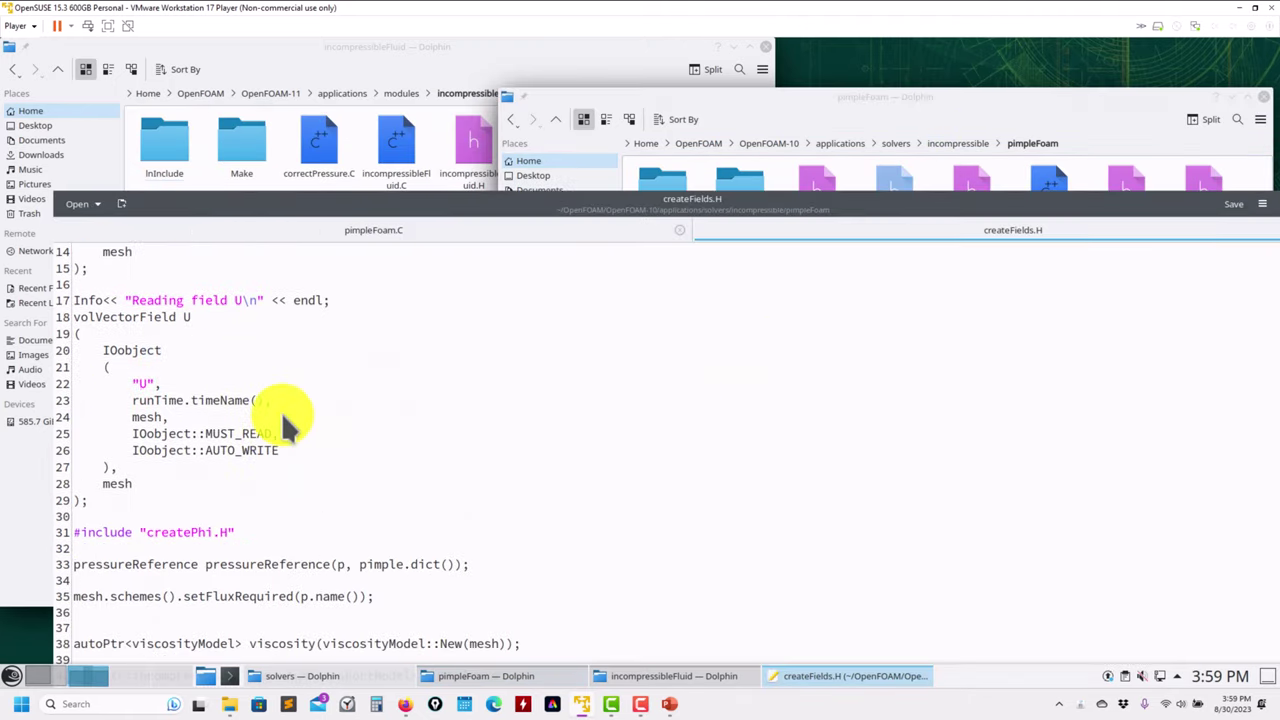
Drag incompressibleFluid.C from the OpenFOAM-11 folder into Kate as a new tab.
{"action": "left_click", "coordinate": [1031, 96]}
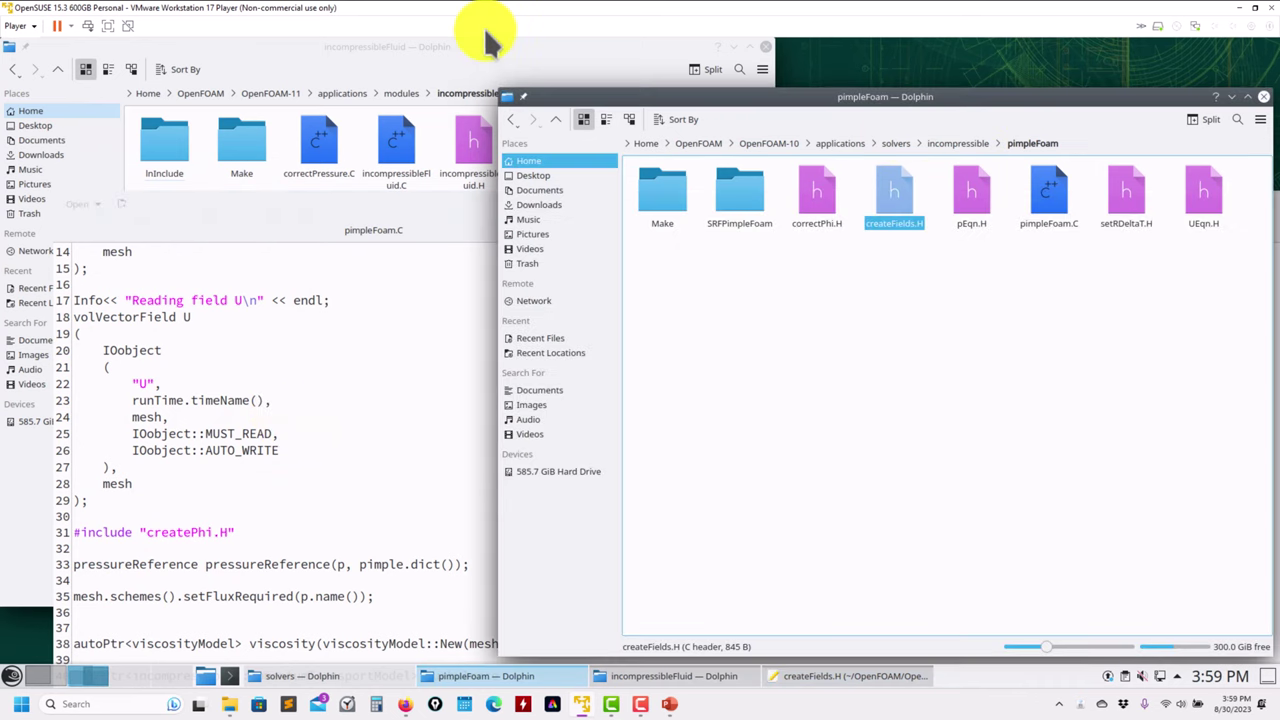
{"action": "left_click", "coordinate": [483, 62]}
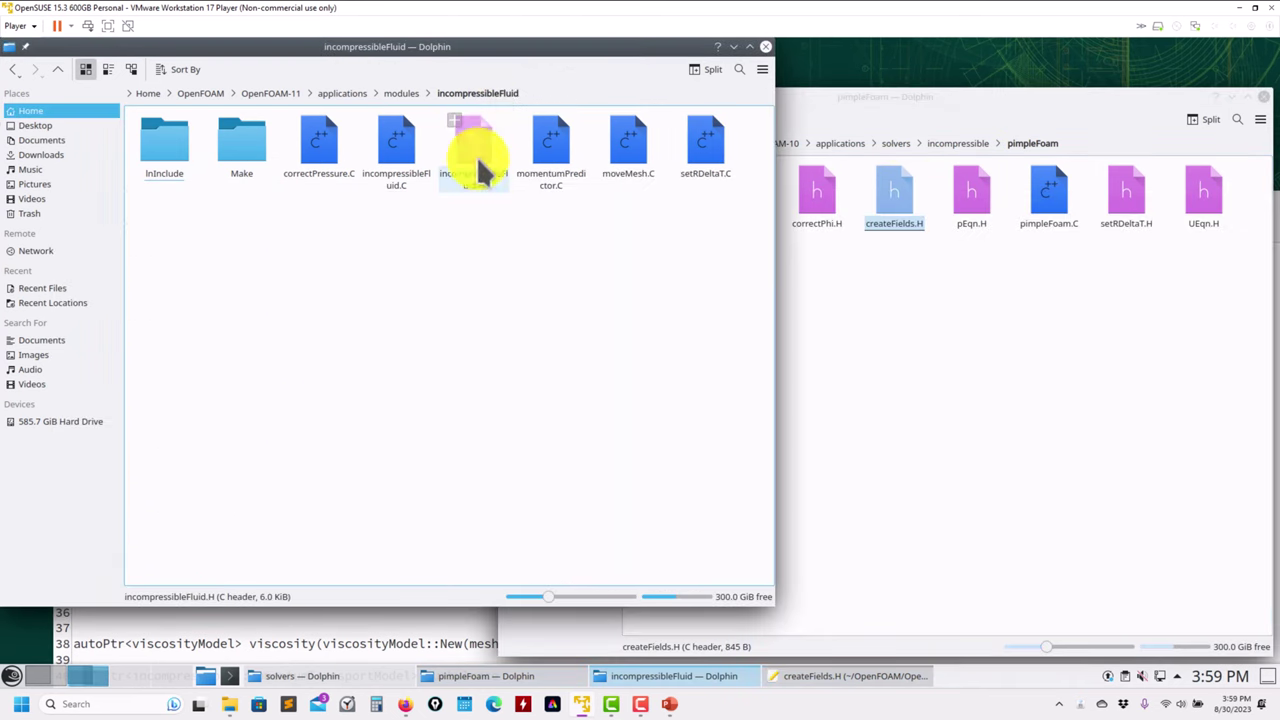
{"action": "left_click", "coordinate": [444, 640]}
{"action": "left_click_drag", "start_coordinate": [400, 143], "coordinate": [929, 343]}
{"action": "left_click_drag", "start_coordinate": [908, 205], "coordinate": [860, 65]}
Move incompressibleFluid.C to a new tab group beside pimpleFoam.C and align the window left.
{"action": "right_click", "coordinate": [861, 70]}
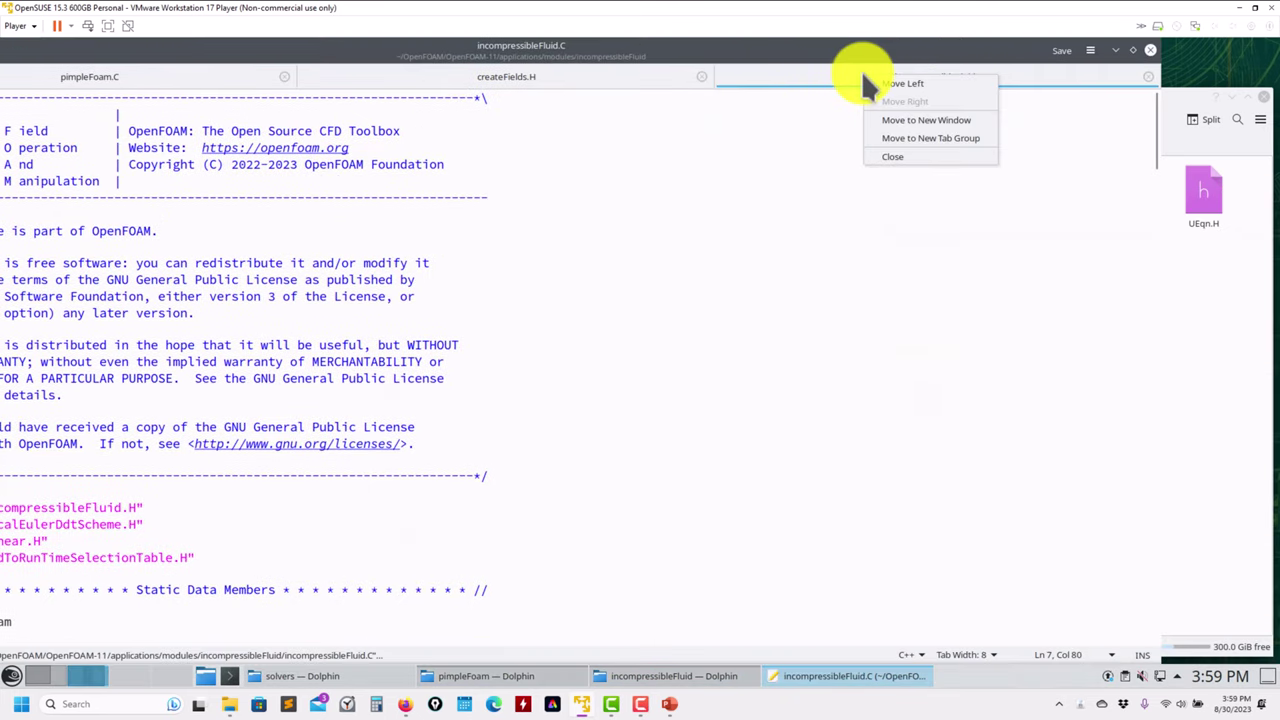
{"action": "left_click", "coordinate": [892, 137]}
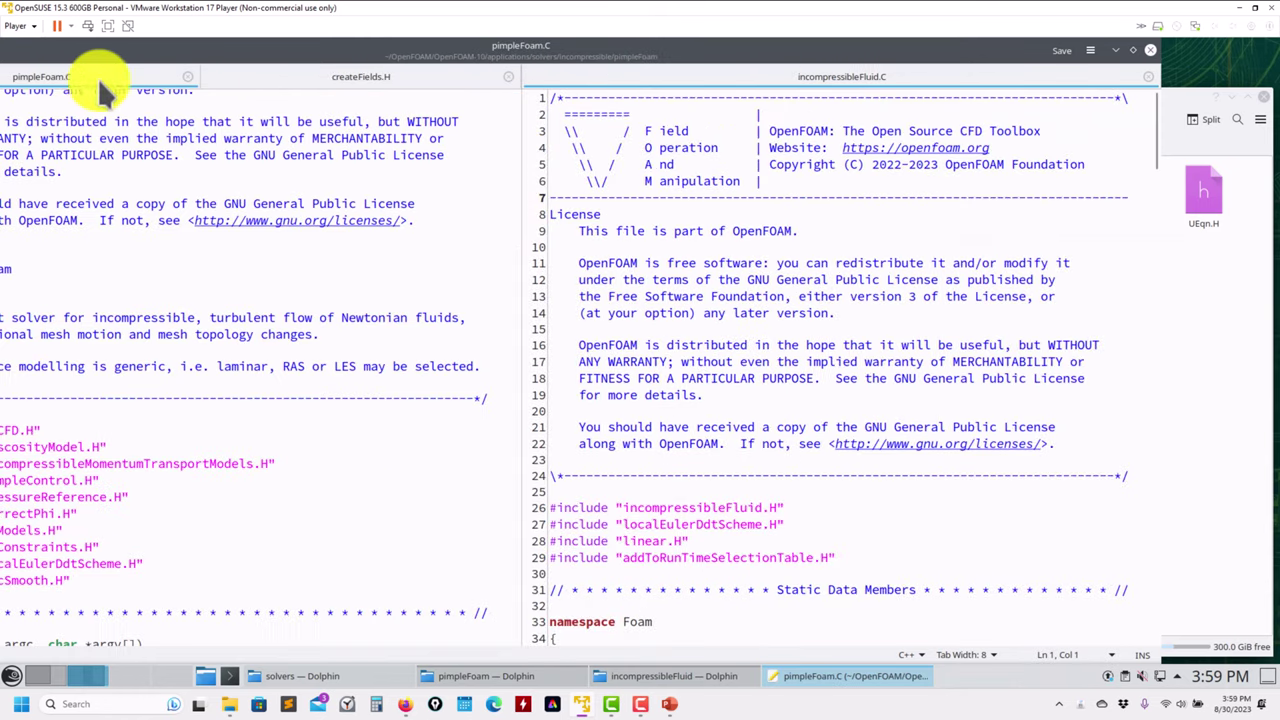
{"action": "left_click_drag", "start_coordinate": [253, 50], "coordinate": [371, 45]}
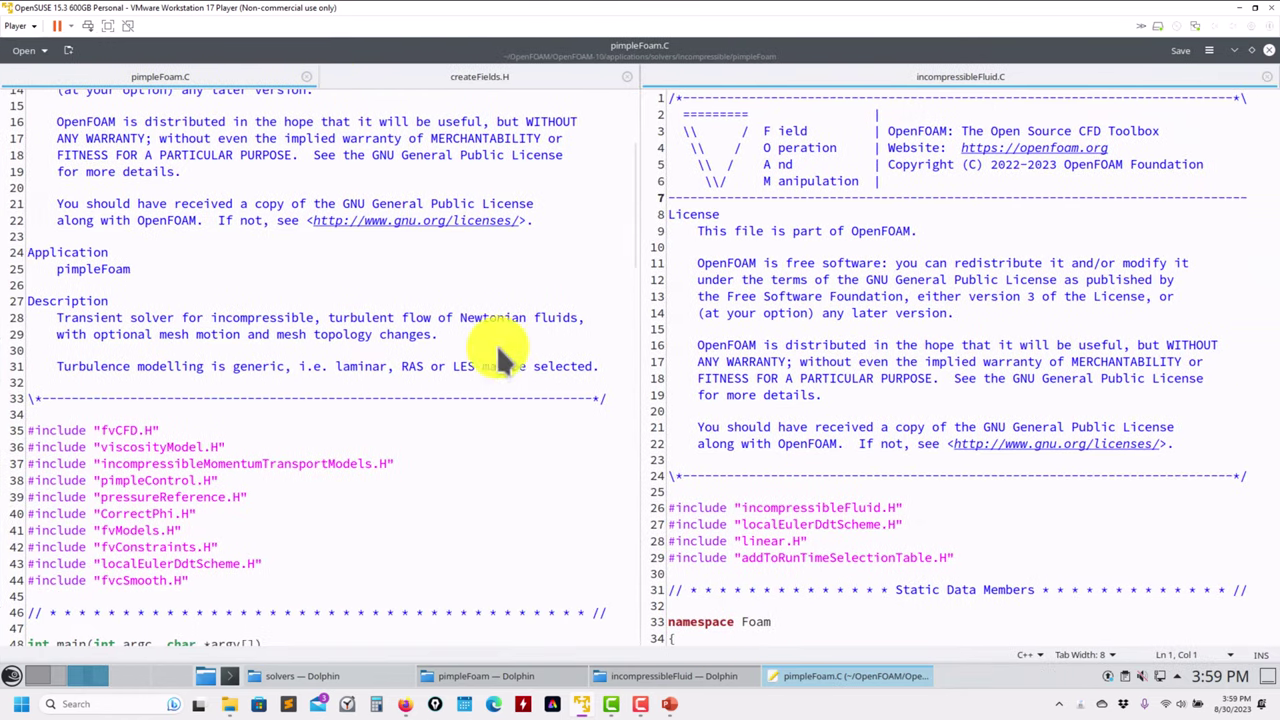
{"action": "scroll", "coordinate": [840, 415], "scroll_direction": "down", "scroll_amount": 5}
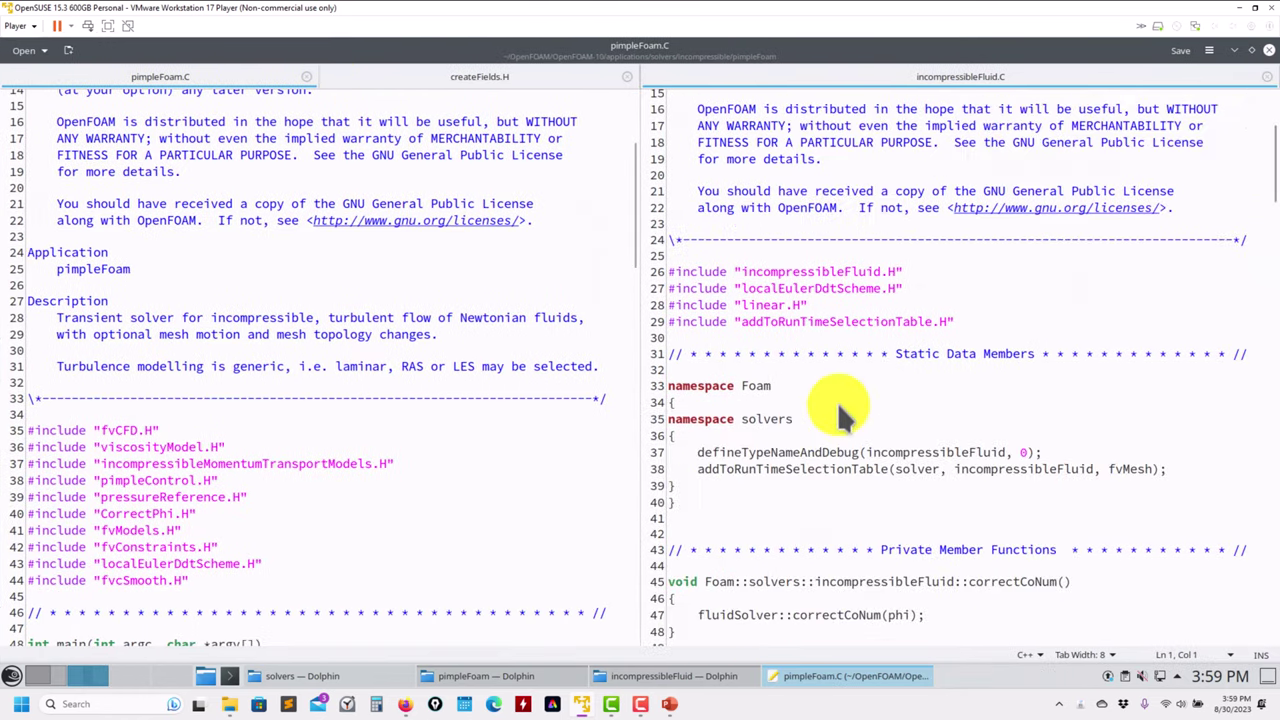
{"action": "scroll", "coordinate": [837, 402], "scroll_direction": "up", "scroll_amount": 5}
{"action": "left_click_drag", "start_coordinate": [631, 52], "coordinate": [631, 238]}
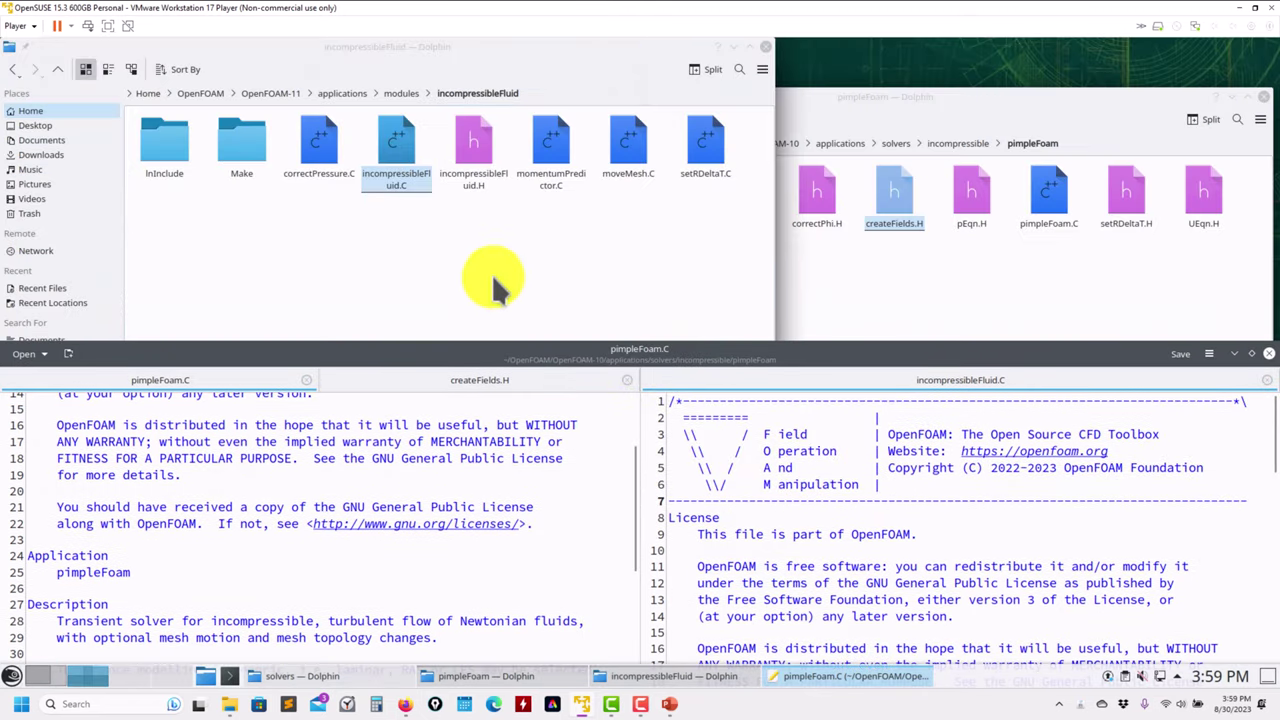
Open incompressibleFluid.H in Kate and place its tab in the right-hand pane.
{"action": "left_click_drag", "start_coordinate": [474, 160], "coordinate": [922, 149]}
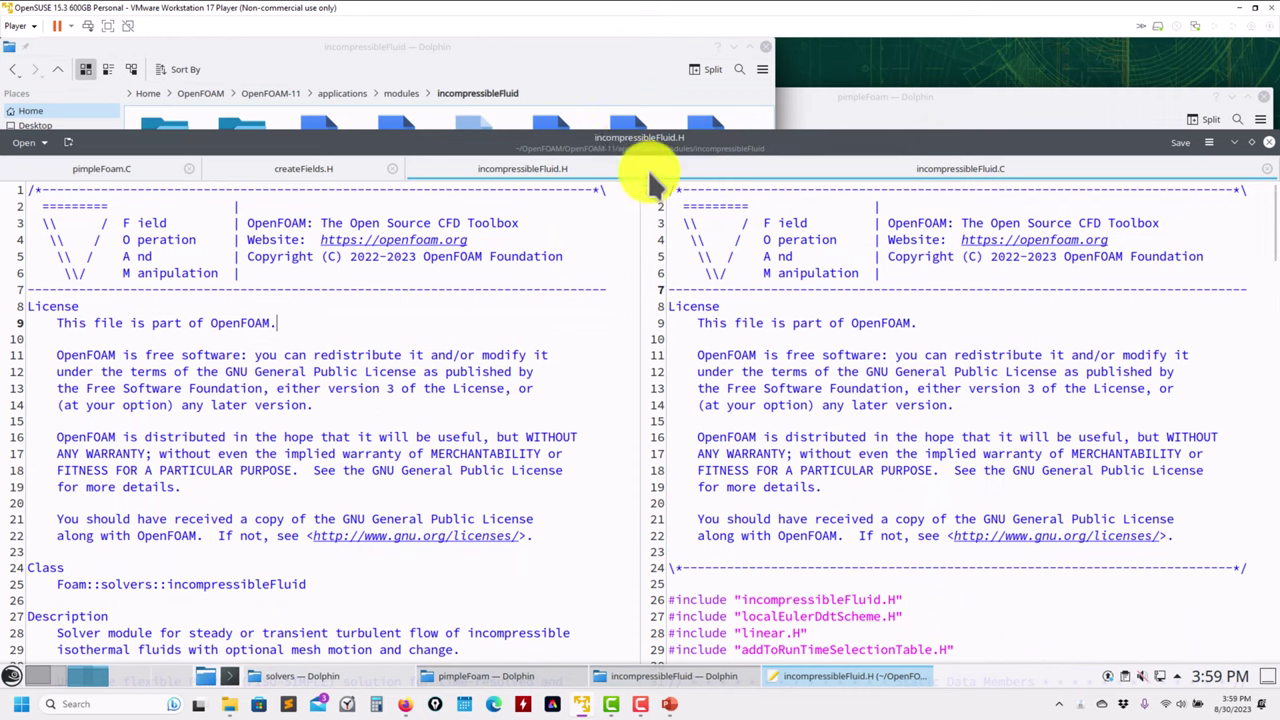
{"action": "left_click_drag", "start_coordinate": [647, 169], "coordinate": [1013, 165]}
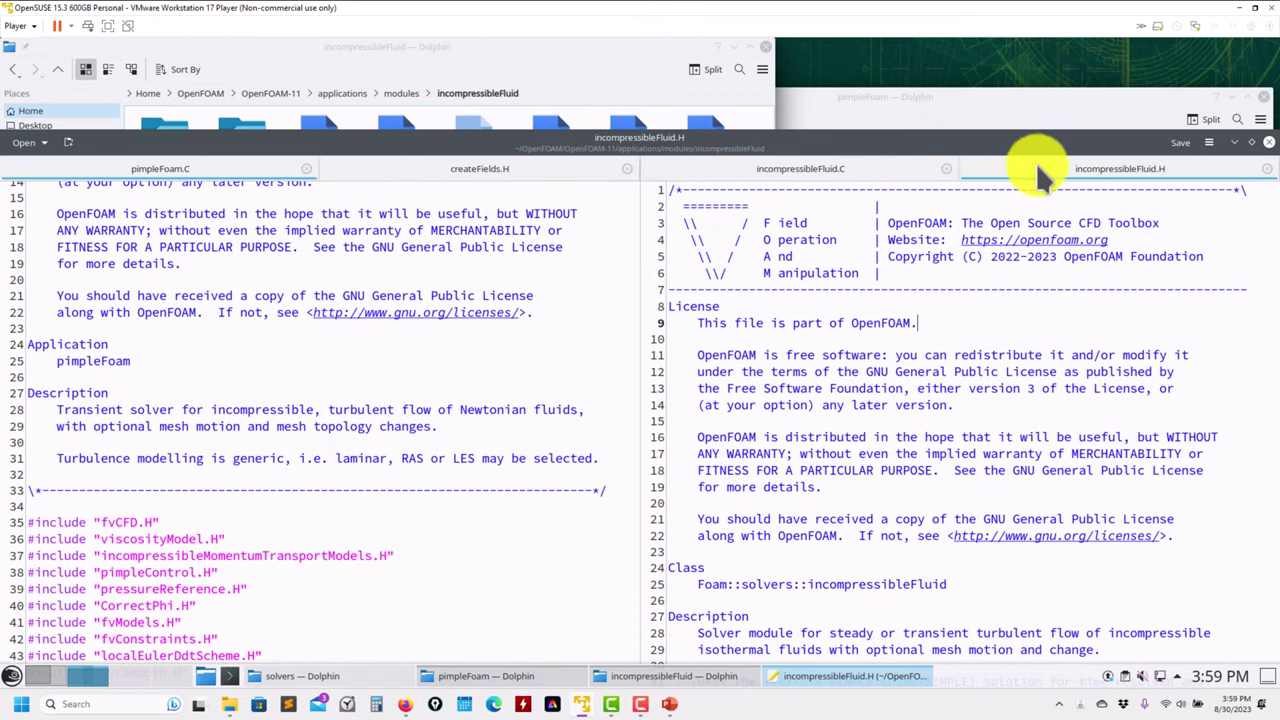
{"action": "scroll", "coordinate": [900, 500], "scroll_direction": "down", "scroll_amount": 2}
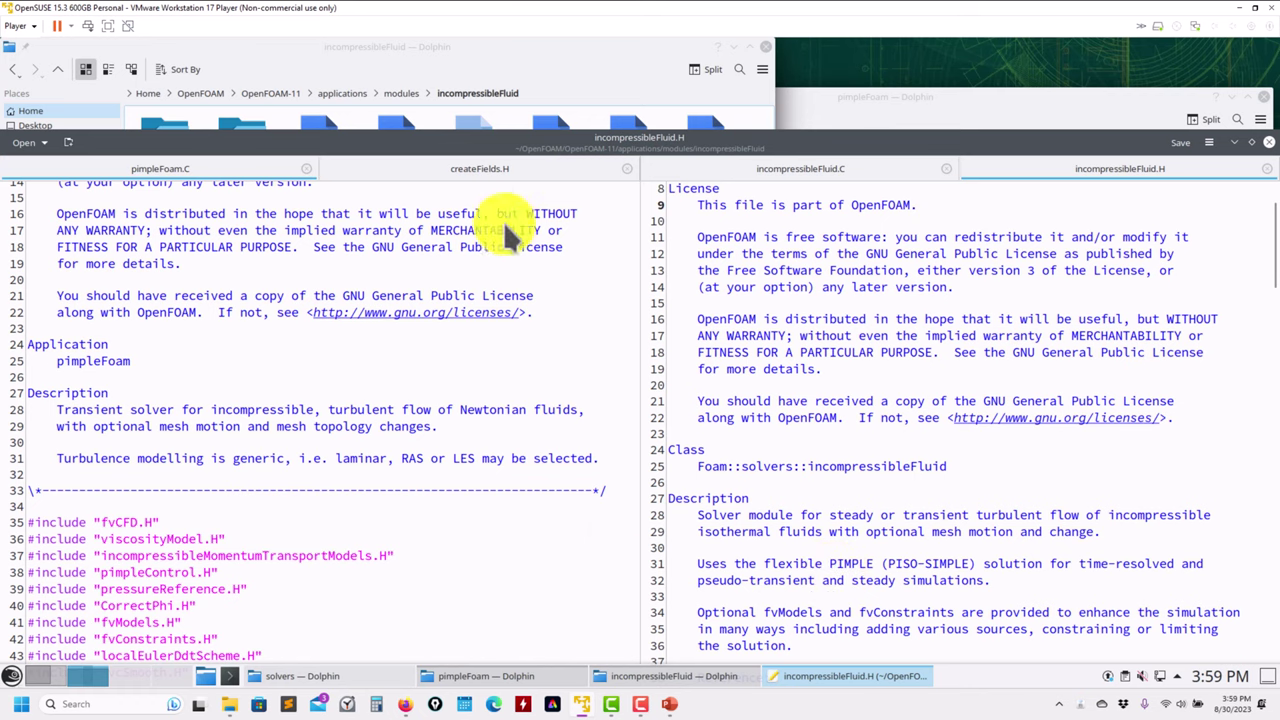
Maximize Kate and show incompressibleFluid.C's constructor in the right pane.
{"action": "left_click", "coordinate": [1255, 143]}
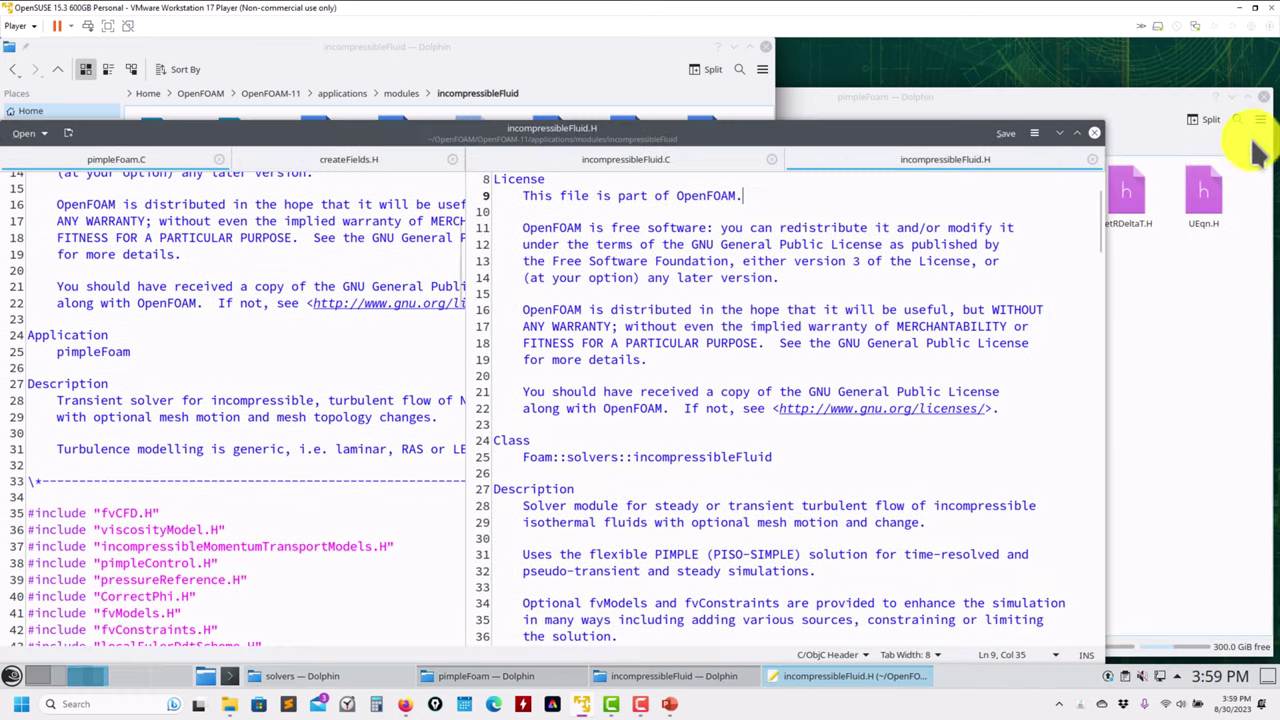
{"action": "left_click", "coordinate": [1076, 130]}
{"action": "scroll", "coordinate": [992, 330], "scroll_direction": "down", "scroll_amount": 11}
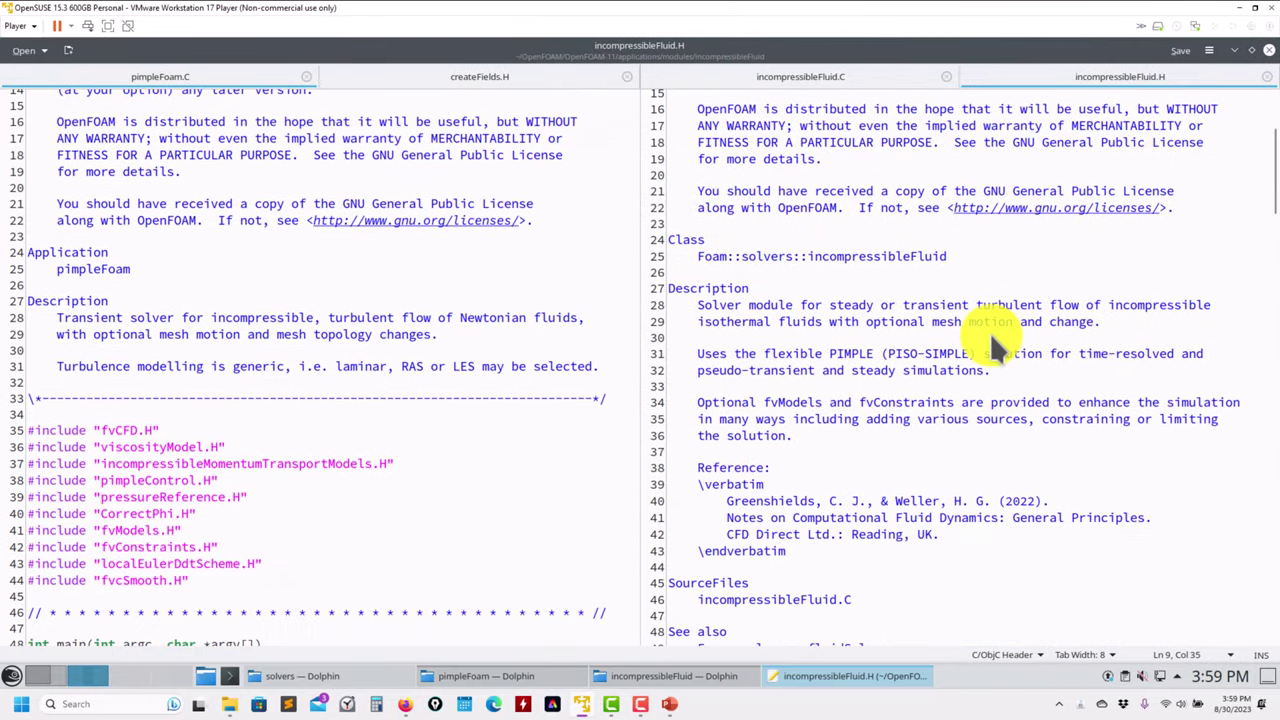
{"action": "scroll", "coordinate": [990, 333], "scroll_direction": "down", "scroll_amount": 12}
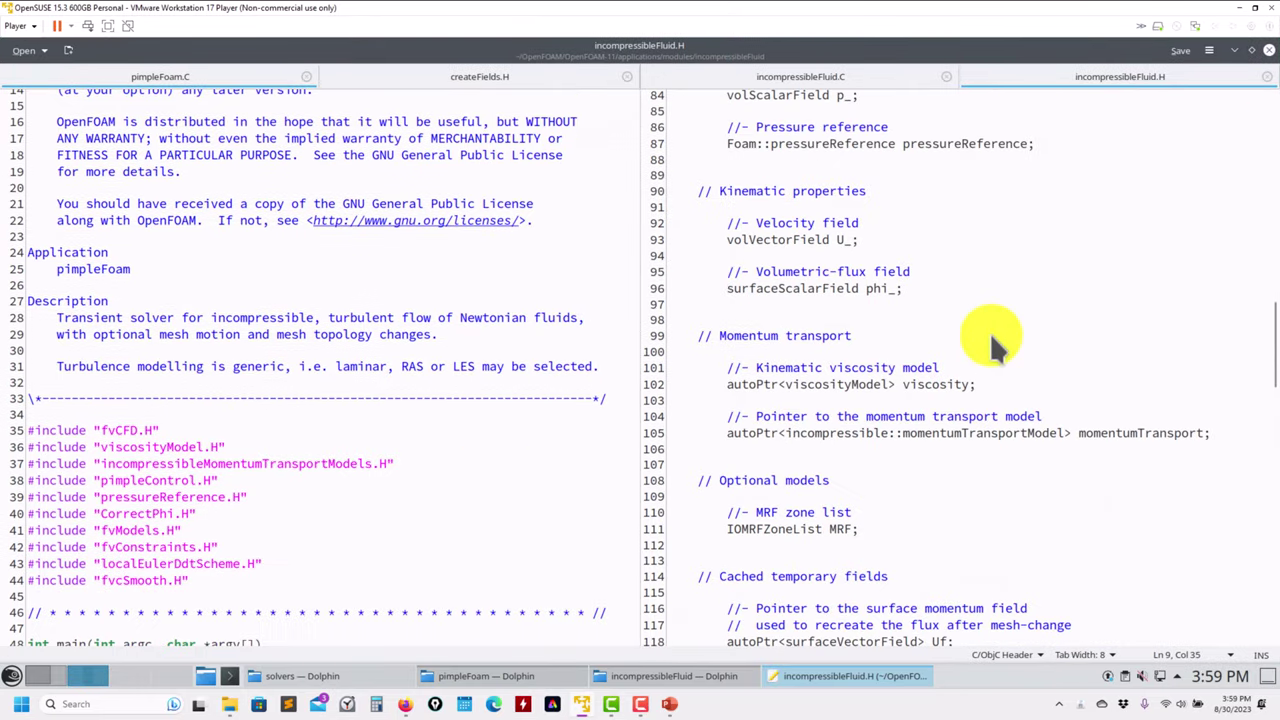
{"action": "scroll", "coordinate": [990, 333], "scroll_direction": "up", "scroll_amount": 2}
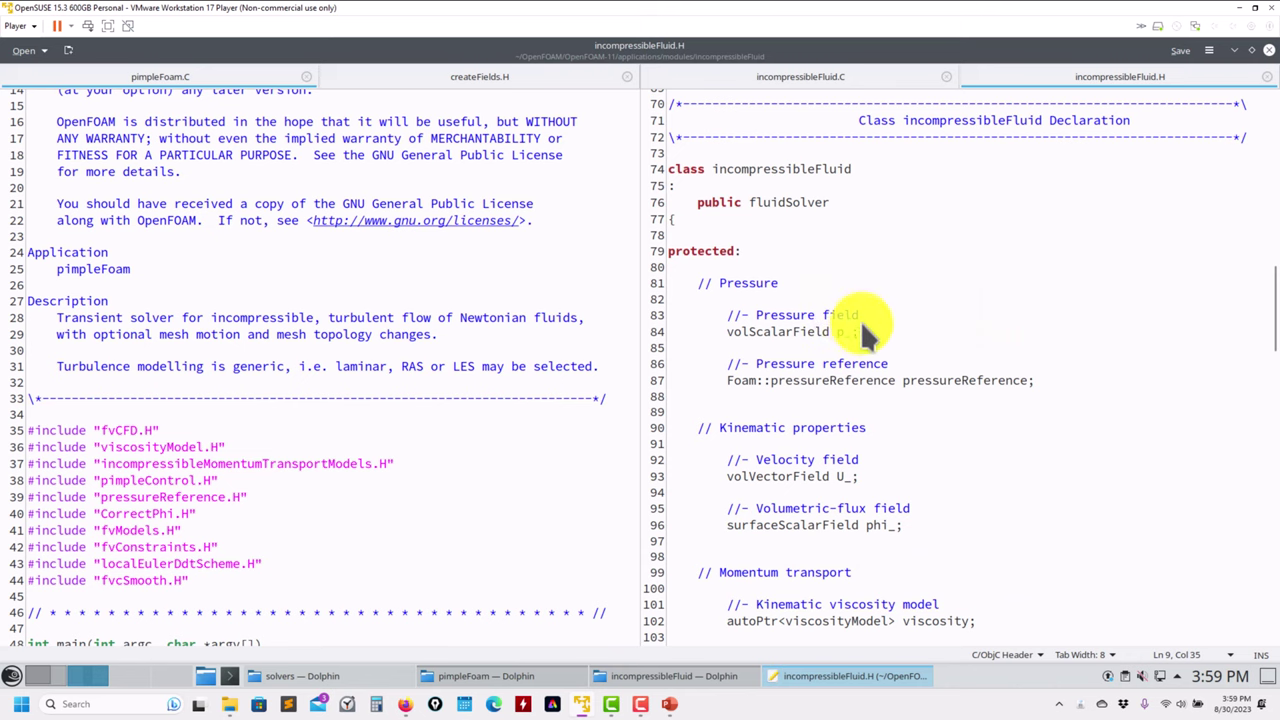
{"action": "scroll", "coordinate": [857, 334], "scroll_direction": "down", "scroll_amount": 3}
{"action": "scroll", "coordinate": [860, 325], "scroll_direction": "down", "scroll_amount": 4}
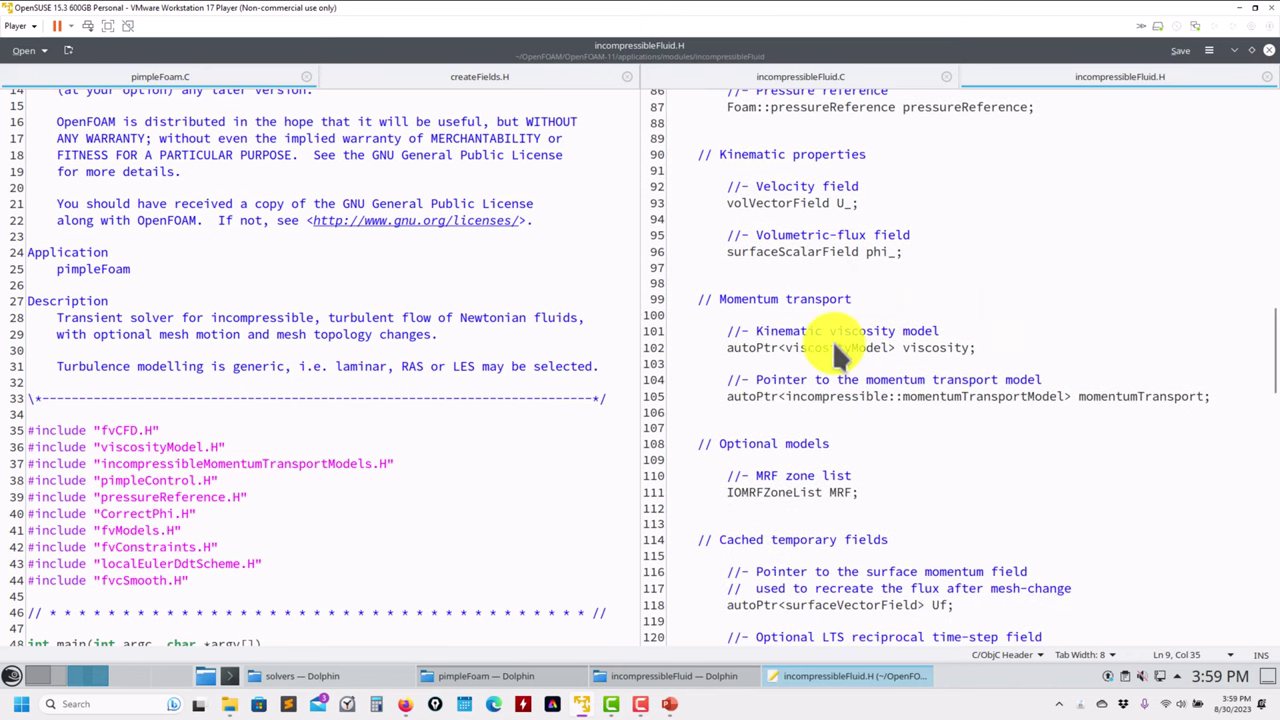
{"action": "left_click", "coordinate": [812, 80]}
{"action": "scroll", "coordinate": [787, 362], "scroll_direction": "down", "scroll_amount": 20}
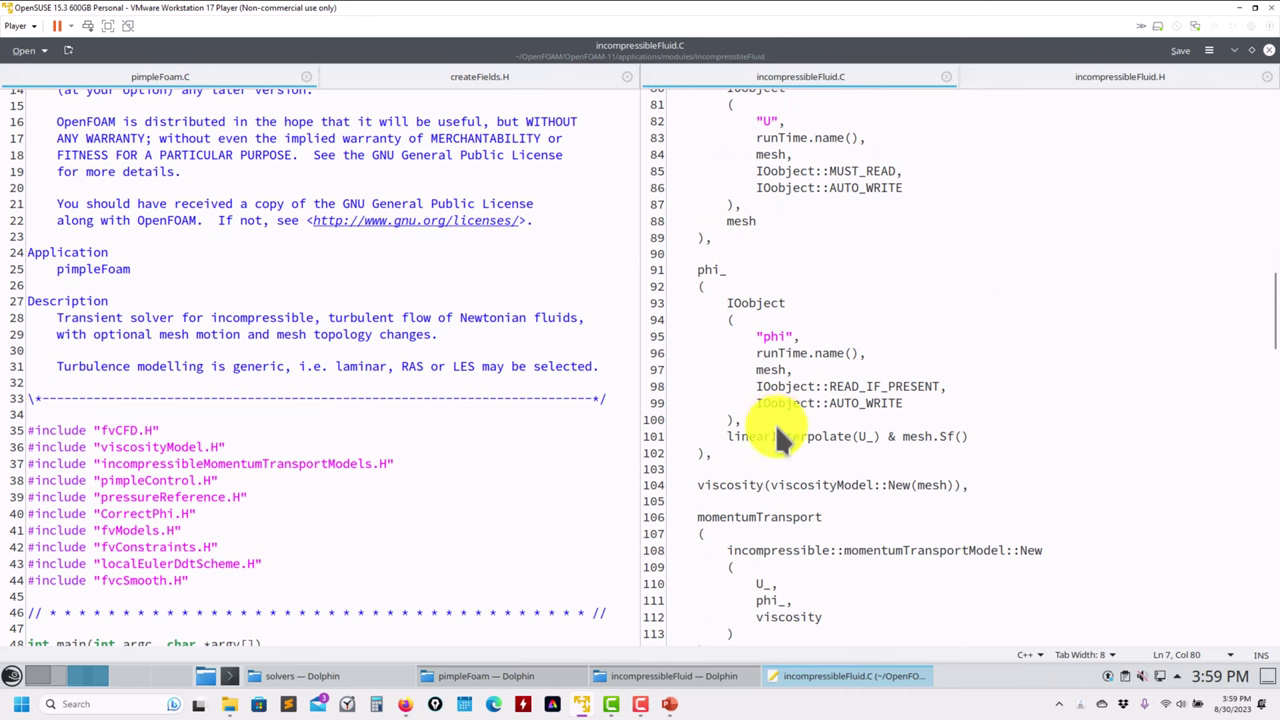
Show pimpleFoam.C in Kate's left pane and focus incompressibleFluid.C on the right.
{"action": "left_click", "coordinate": [488, 76]}
{"action": "scroll", "coordinate": [191, 326], "scroll_direction": "up", "scroll_amount": 2}
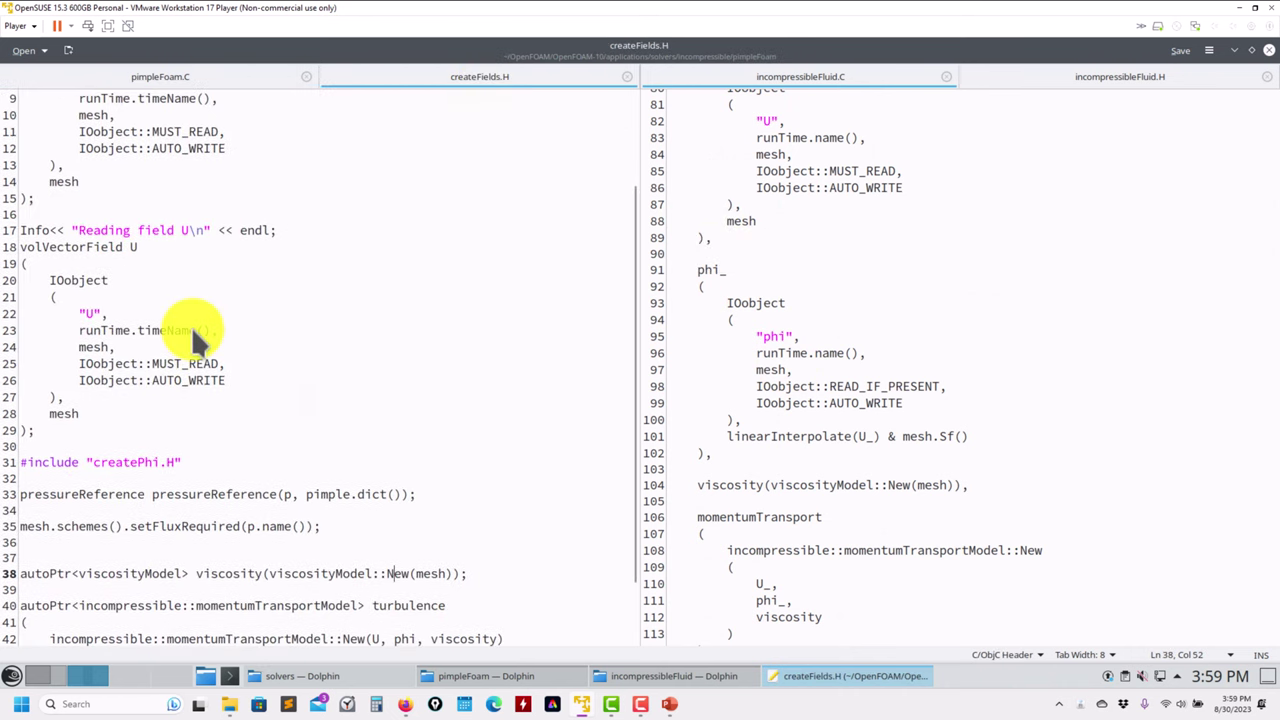
{"action": "scroll", "coordinate": [855, 260], "scroll_direction": "up", "scroll_amount": 17}
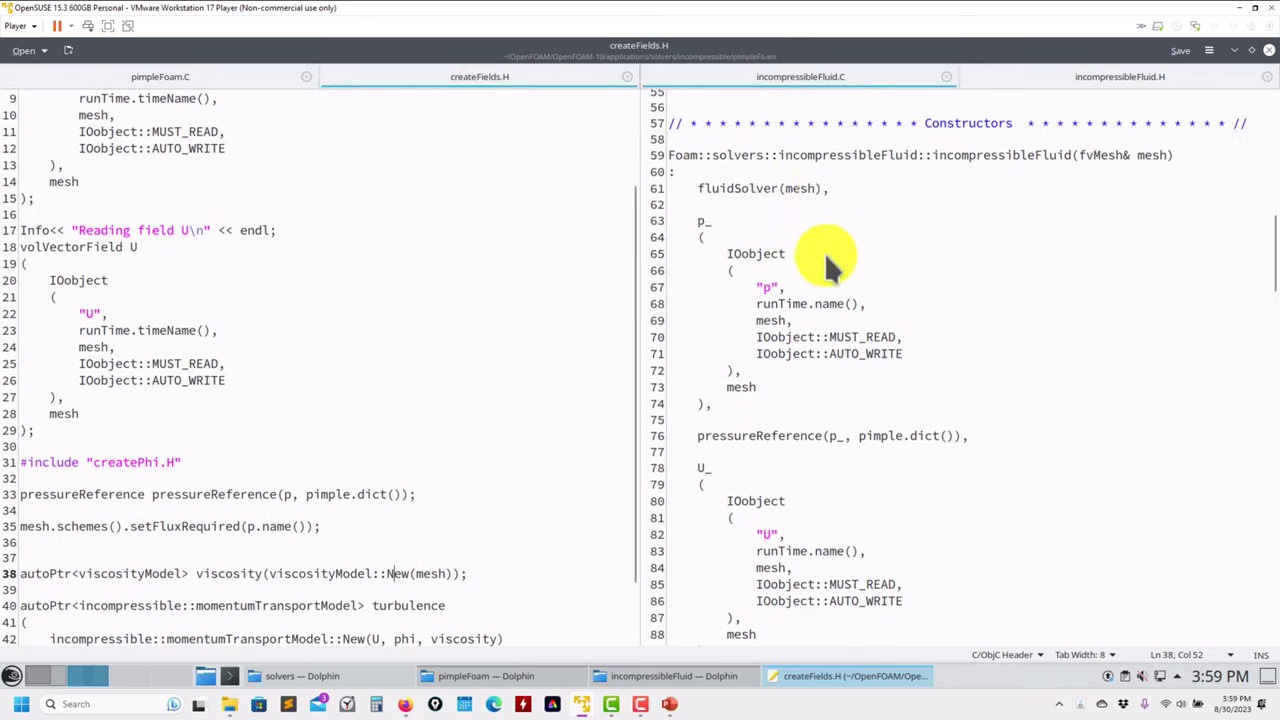
{"action": "left_click", "coordinate": [160, 77]}
{"action": "left_click", "coordinate": [795, 72]}
Read through incompressibleFluid.C's constructor and preSolve code, including correctCoNum and the LTS trDeltaT setup.
{"action": "scroll", "coordinate": [893, 325], "scroll_direction": "up", "scroll_amount": 6}
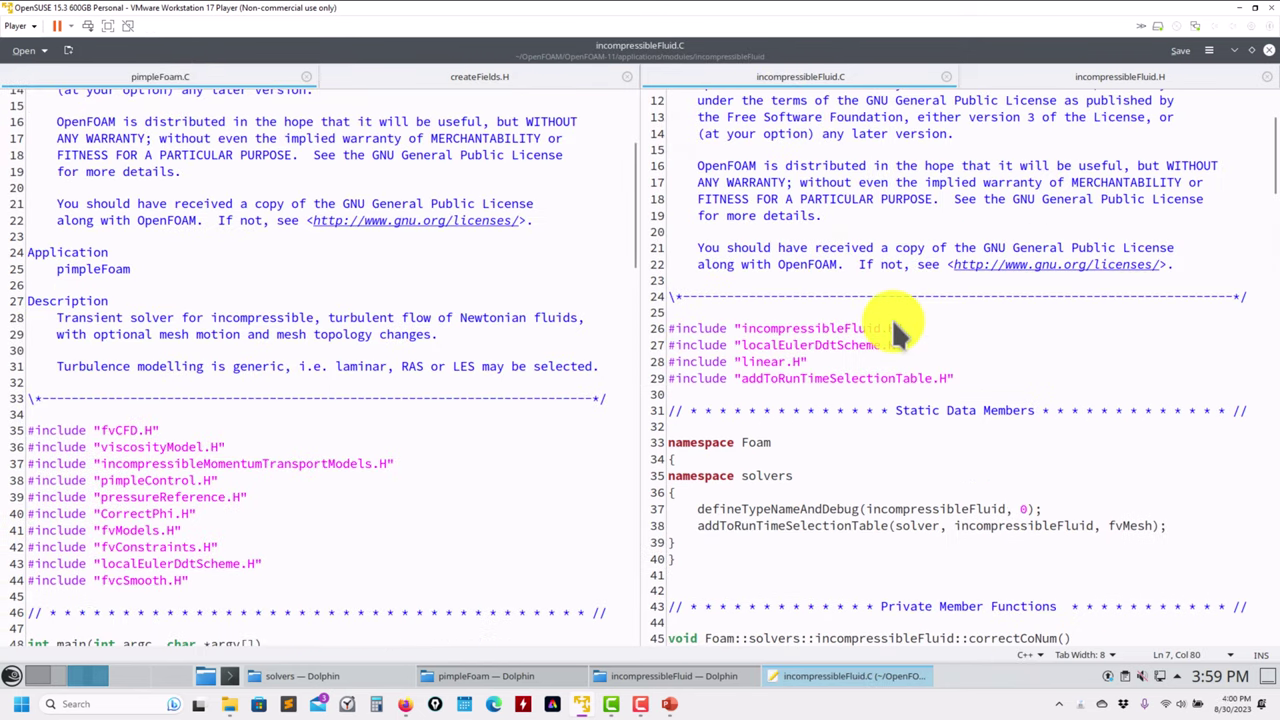
{"action": "scroll", "coordinate": [893, 325], "scroll_direction": "down", "scroll_amount": 7}
{"action": "scroll", "coordinate": [893, 322], "scroll_direction": "down", "scroll_amount": 20}
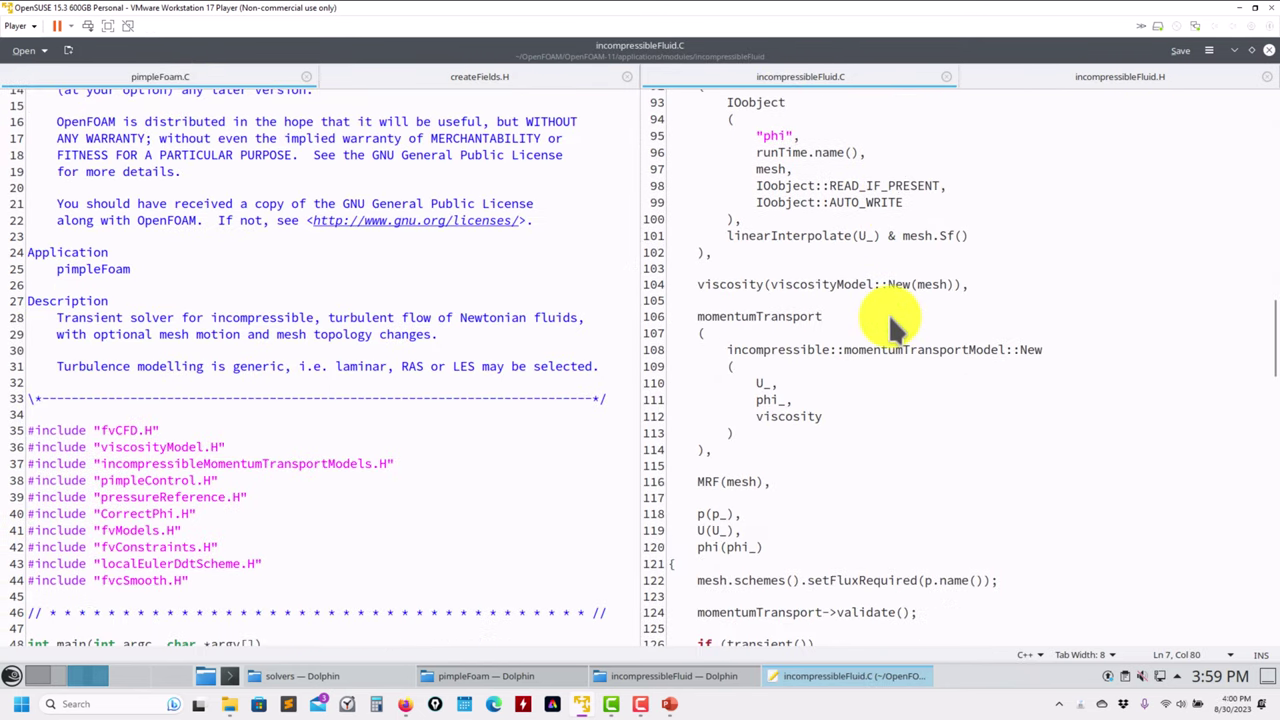
{"action": "scroll", "coordinate": [893, 322], "scroll_direction": "down", "scroll_amount": 1}
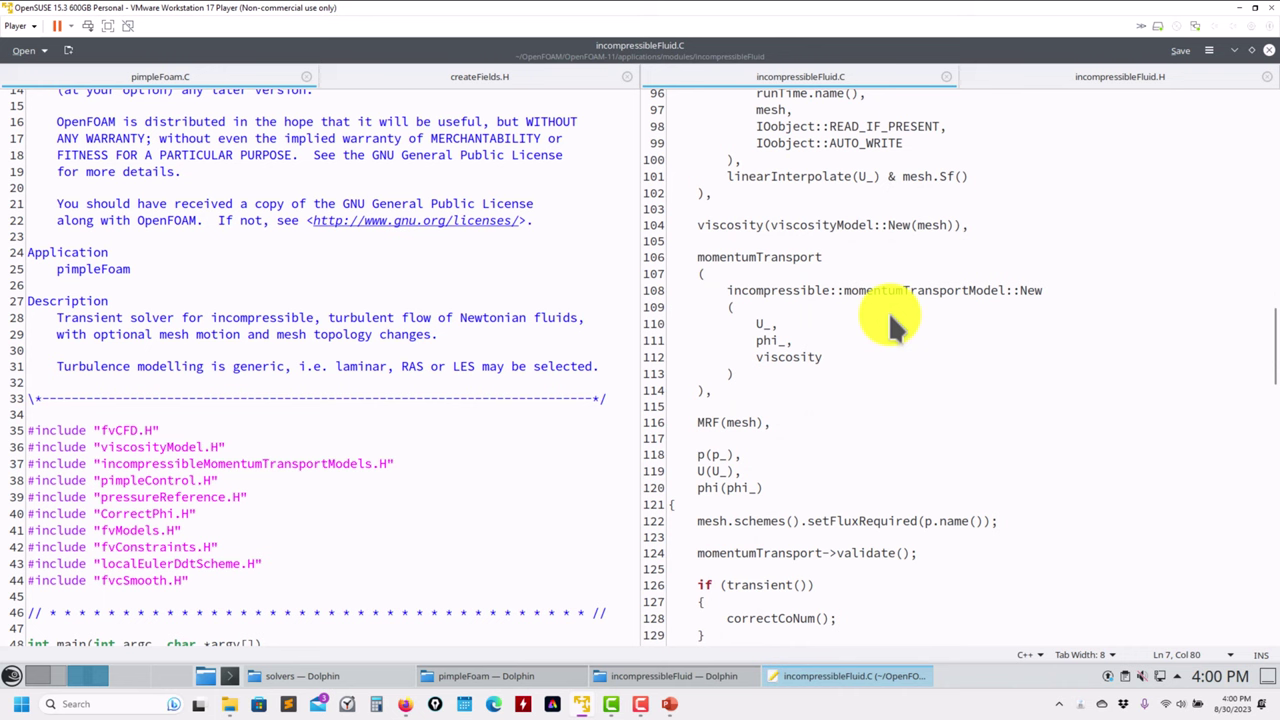
{"action": "scroll", "coordinate": [888, 311], "scroll_direction": "down", "scroll_amount": 5}
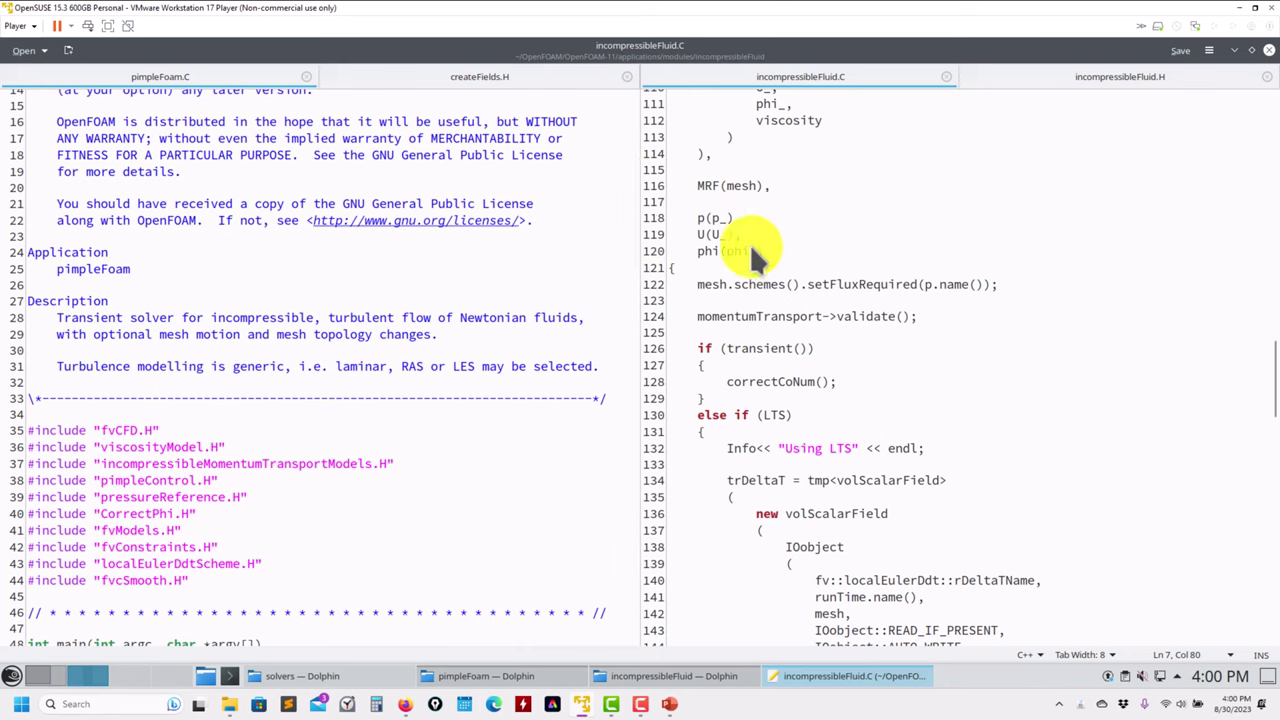
{"action": "scroll", "coordinate": [700, 208], "scroll_direction": "down", "scroll_amount": 4}
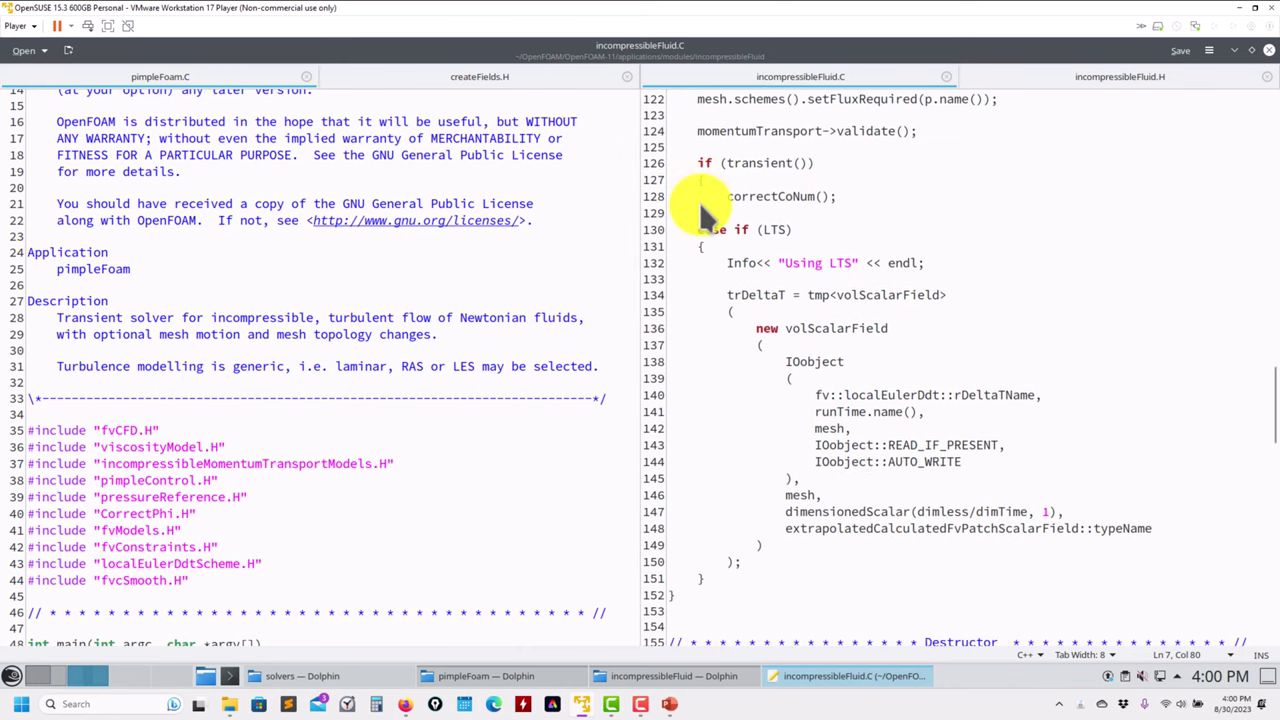
{"action": "scroll", "coordinate": [786, 277], "scroll_direction": "down", "scroll_amount": 9}
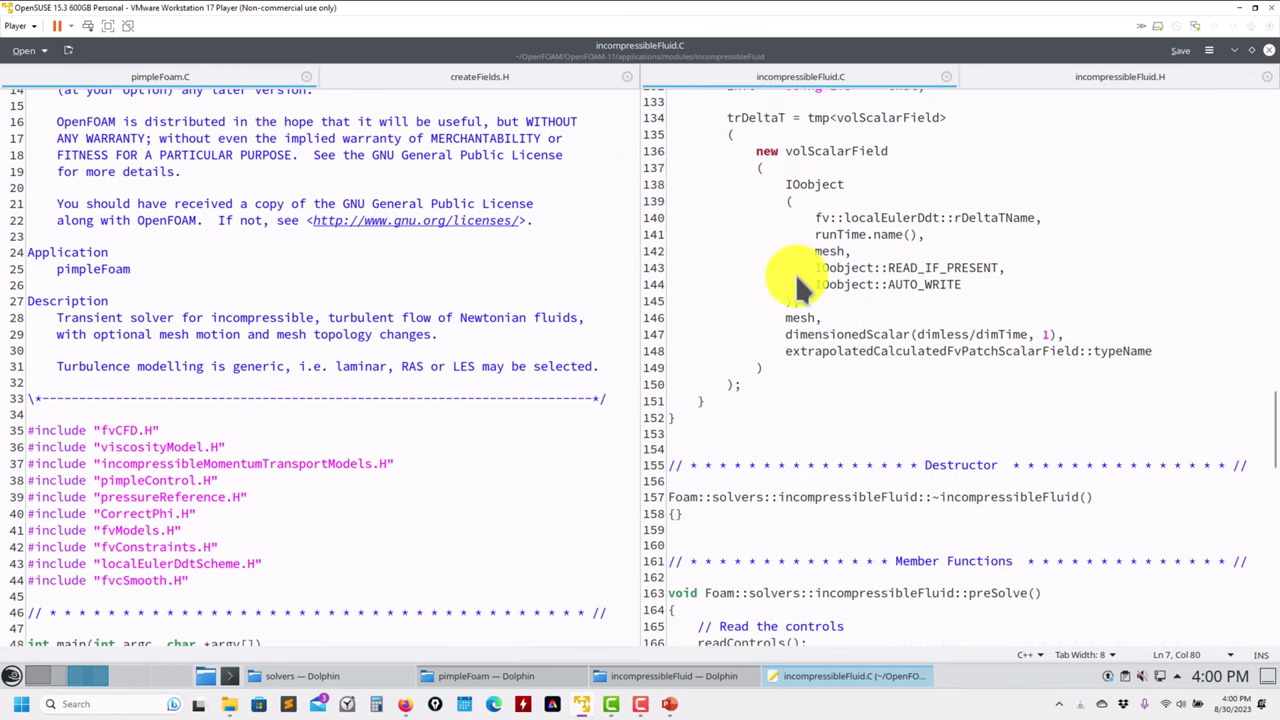
{"action": "scroll", "coordinate": [798, 285], "scroll_direction": "down", "scroll_amount": 4}
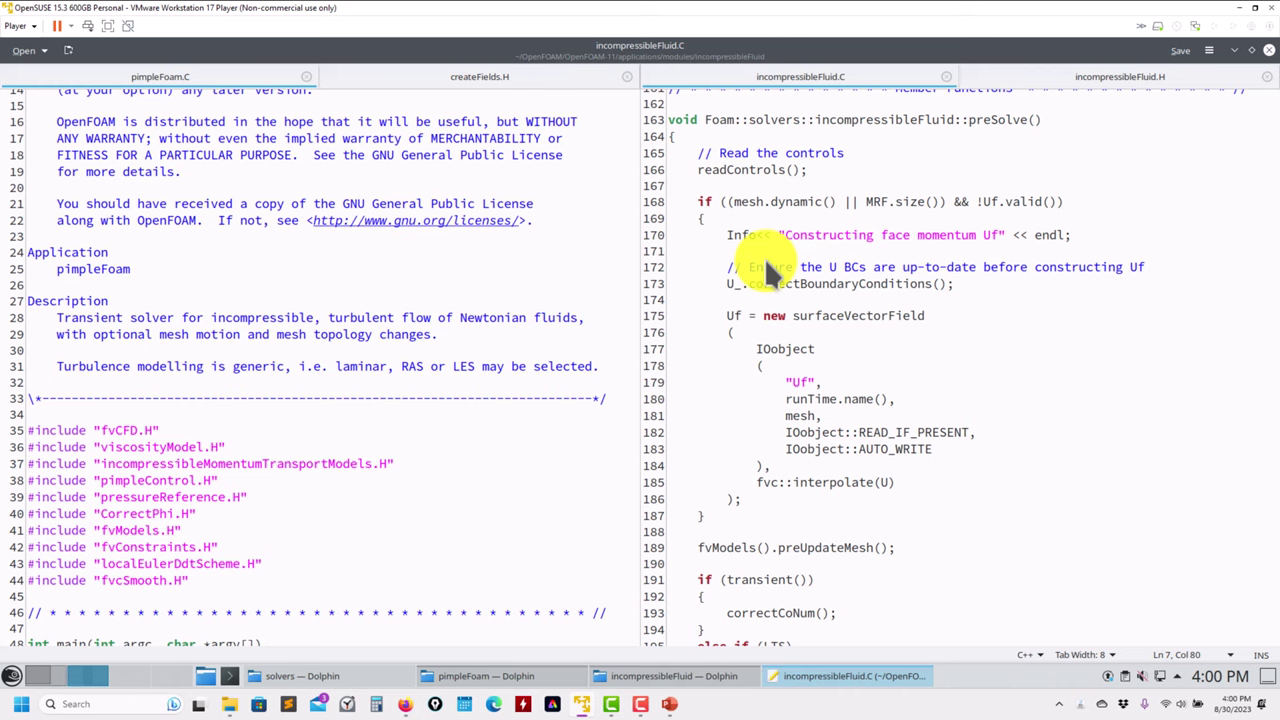
{"action": "scroll", "coordinate": [912, 280], "scroll_direction": "down", "scroll_amount": 3}
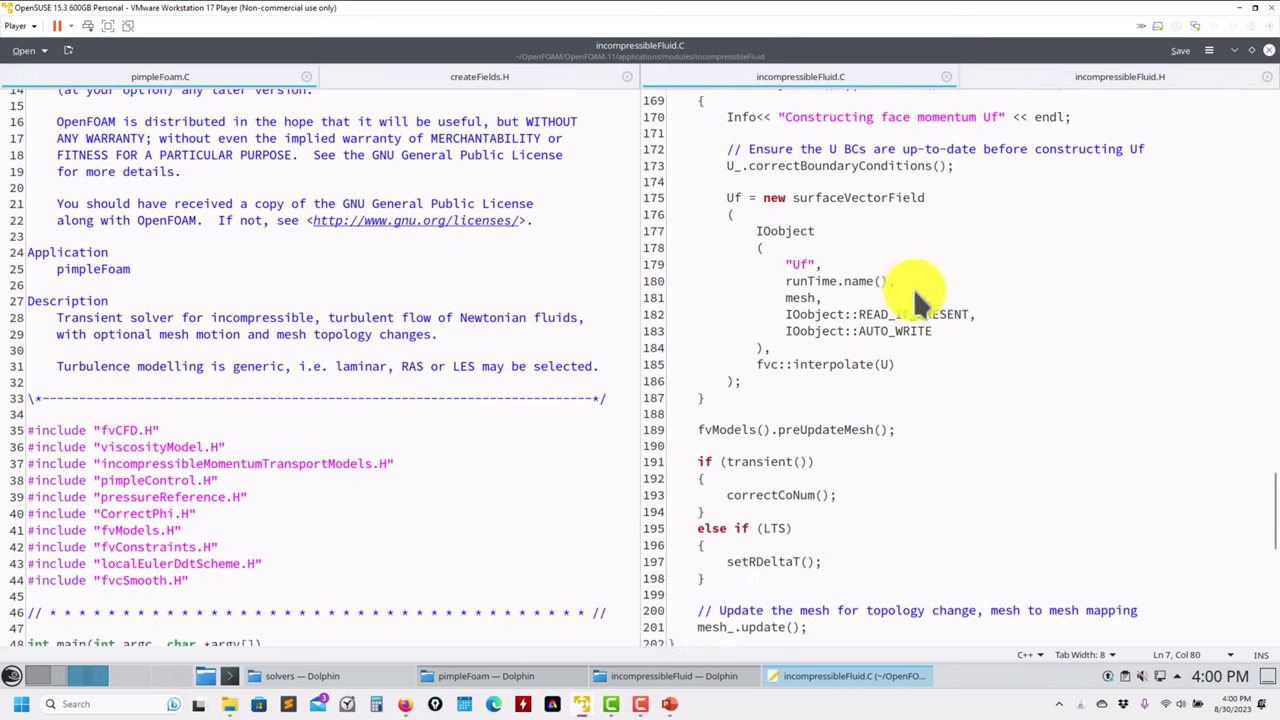
{"action": "scroll", "coordinate": [863, 440], "scroll_direction": "up", "scroll_amount": 20}
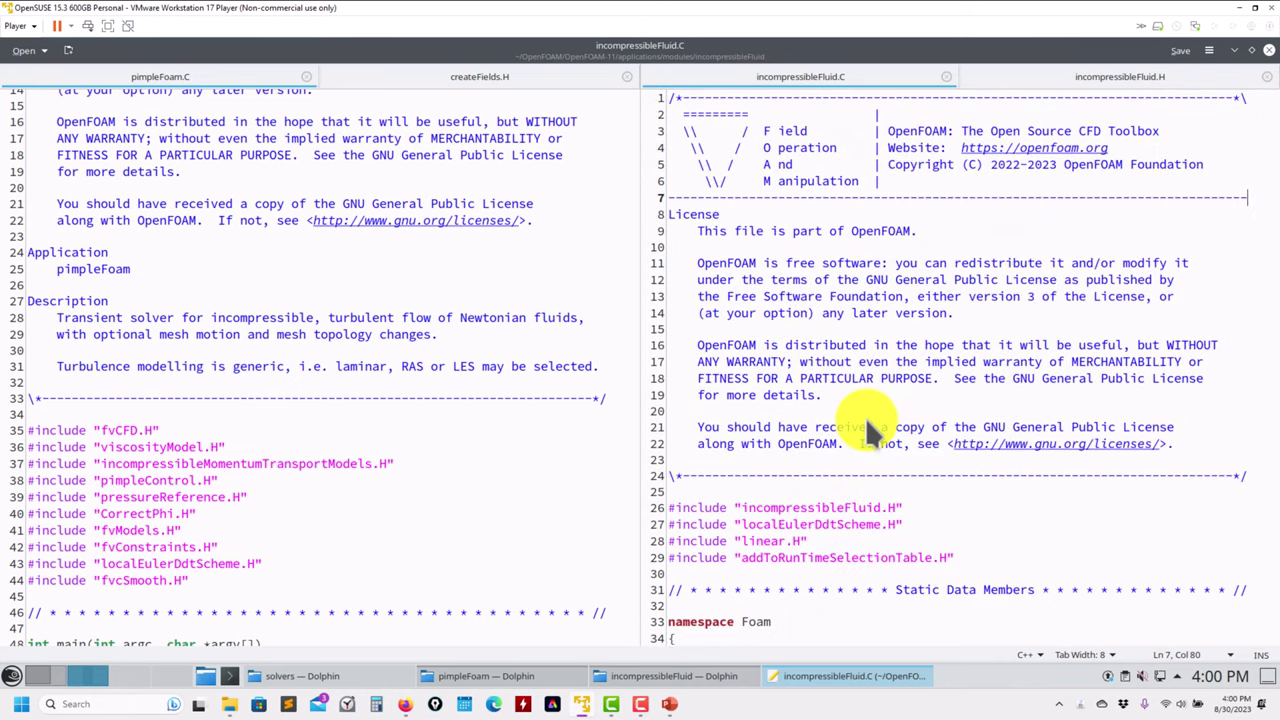
{"action": "scroll", "coordinate": [868, 420], "scroll_direction": "down", "scroll_amount": 20}
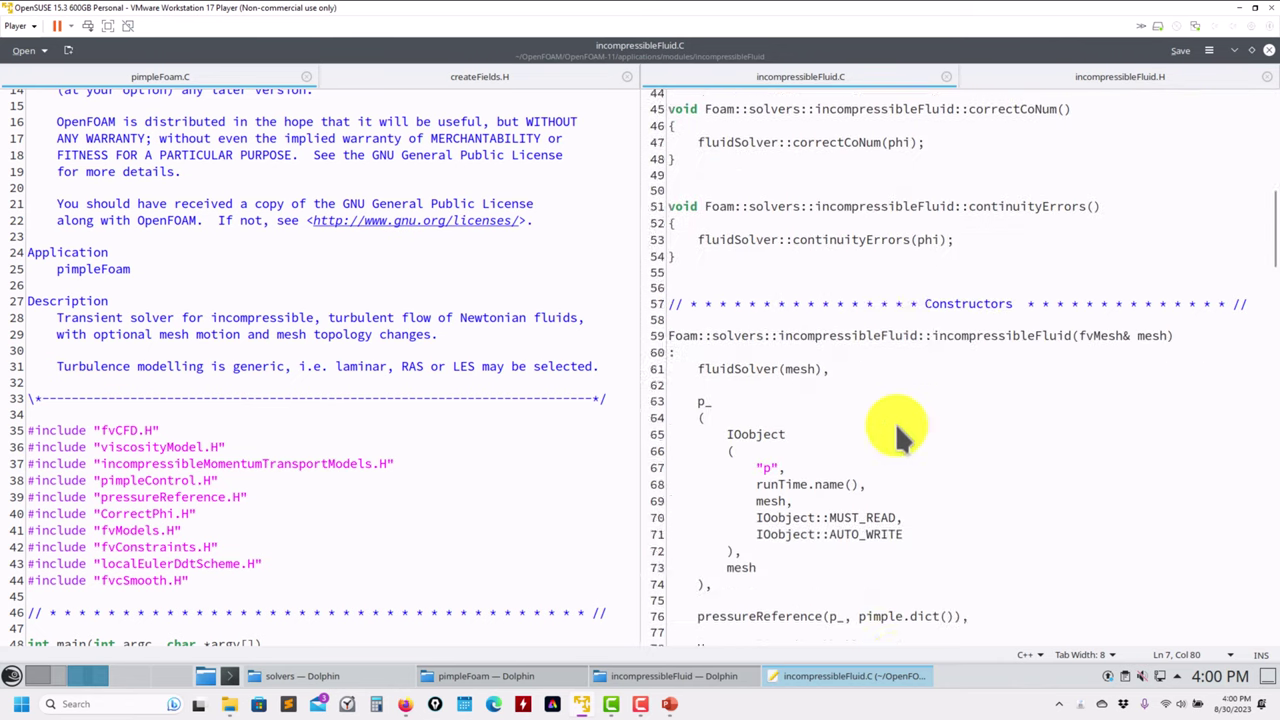
{"action": "scroll", "coordinate": [884, 418], "scroll_direction": "down", "scroll_amount": 15}
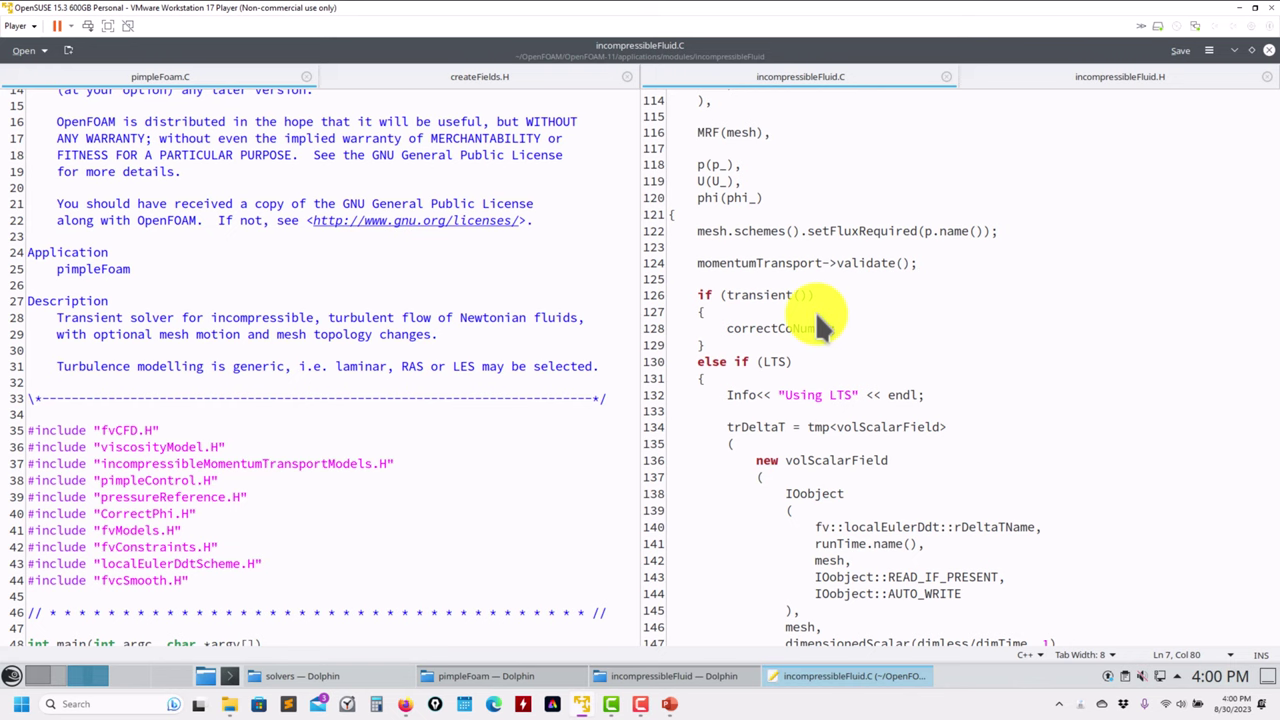
Review incompressibleFluid.H's protected members (p_, U_, phi_, MRF, Uf) beside pimpleFoam.C.
{"action": "left_click", "coordinate": [1120, 77]}
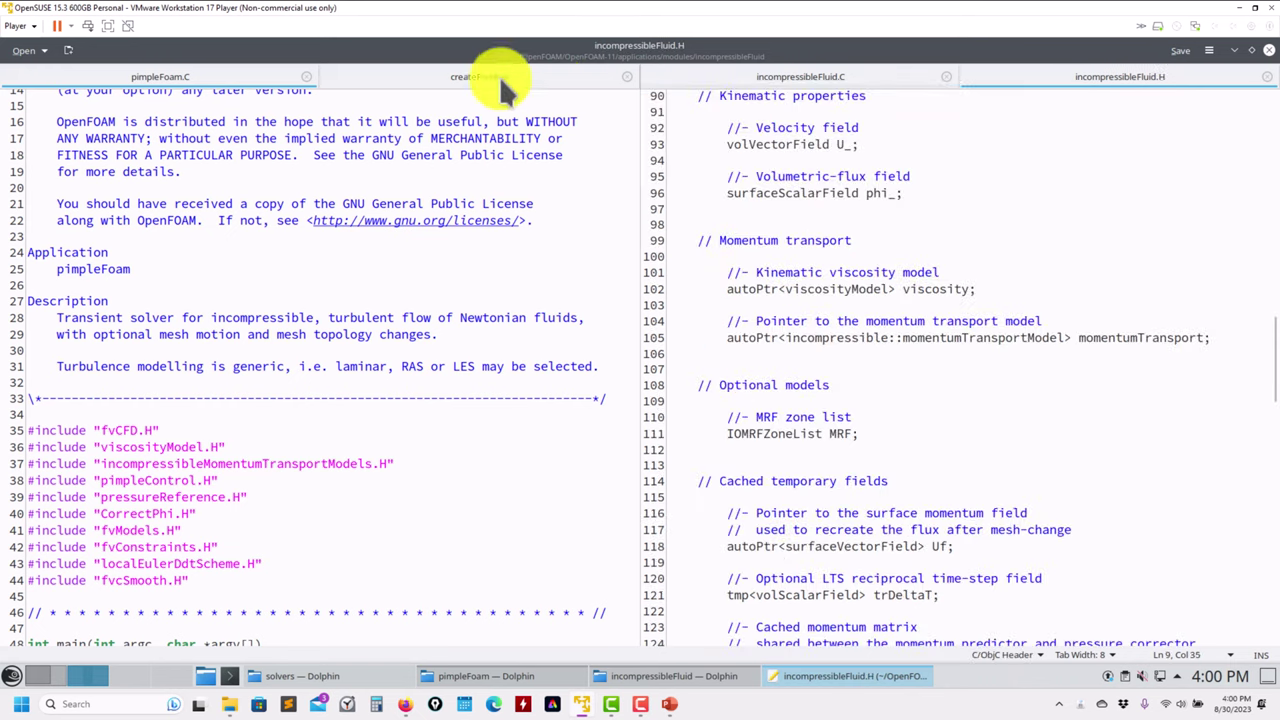
{"action": "left_click", "coordinate": [497, 72]}
{"action": "left_click", "coordinate": [188, 75]}
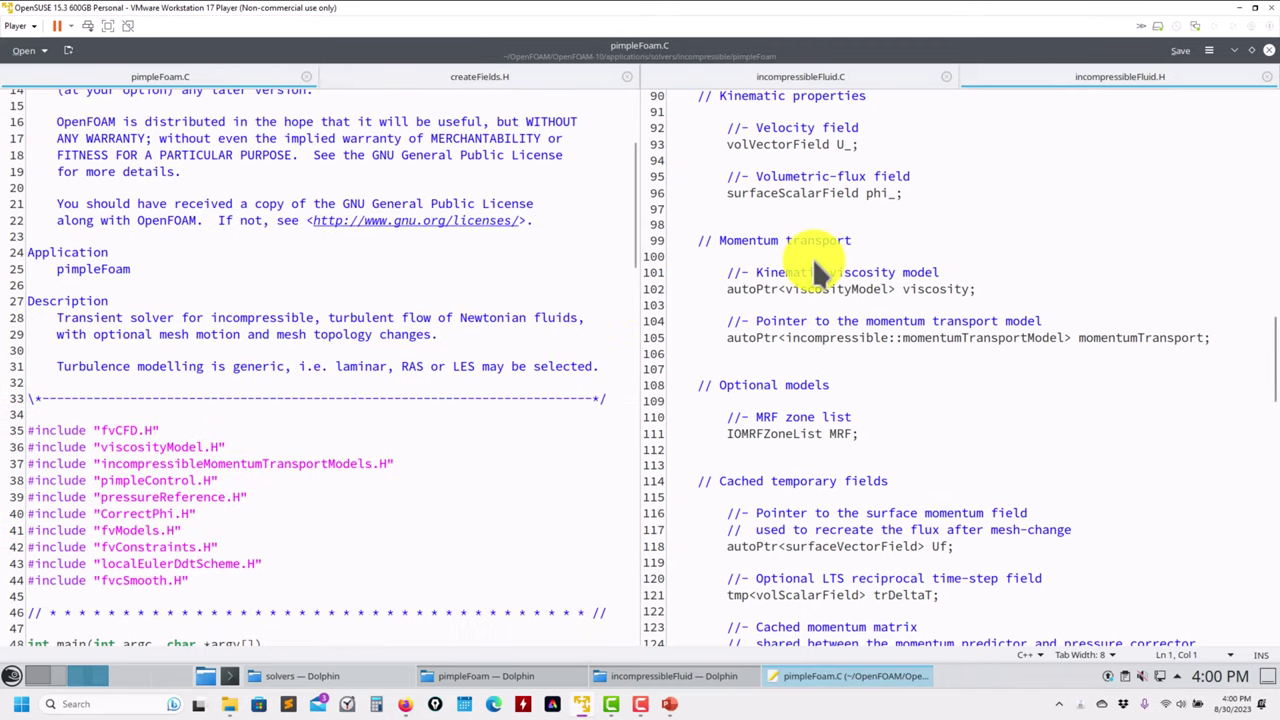
{"action": "scroll", "coordinate": [876, 270], "scroll_direction": "up", "scroll_amount": 10}
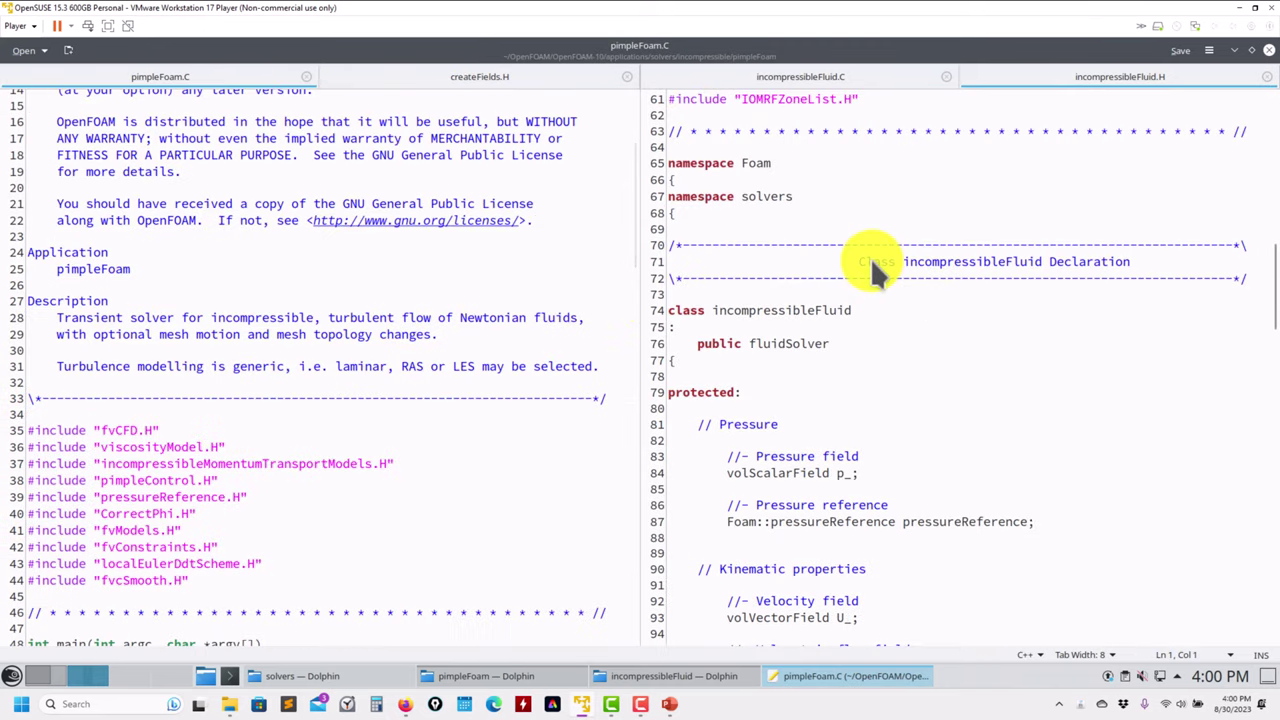
{"action": "scroll", "coordinate": [850, 390], "scroll_direction": "down", "scroll_amount": 4}
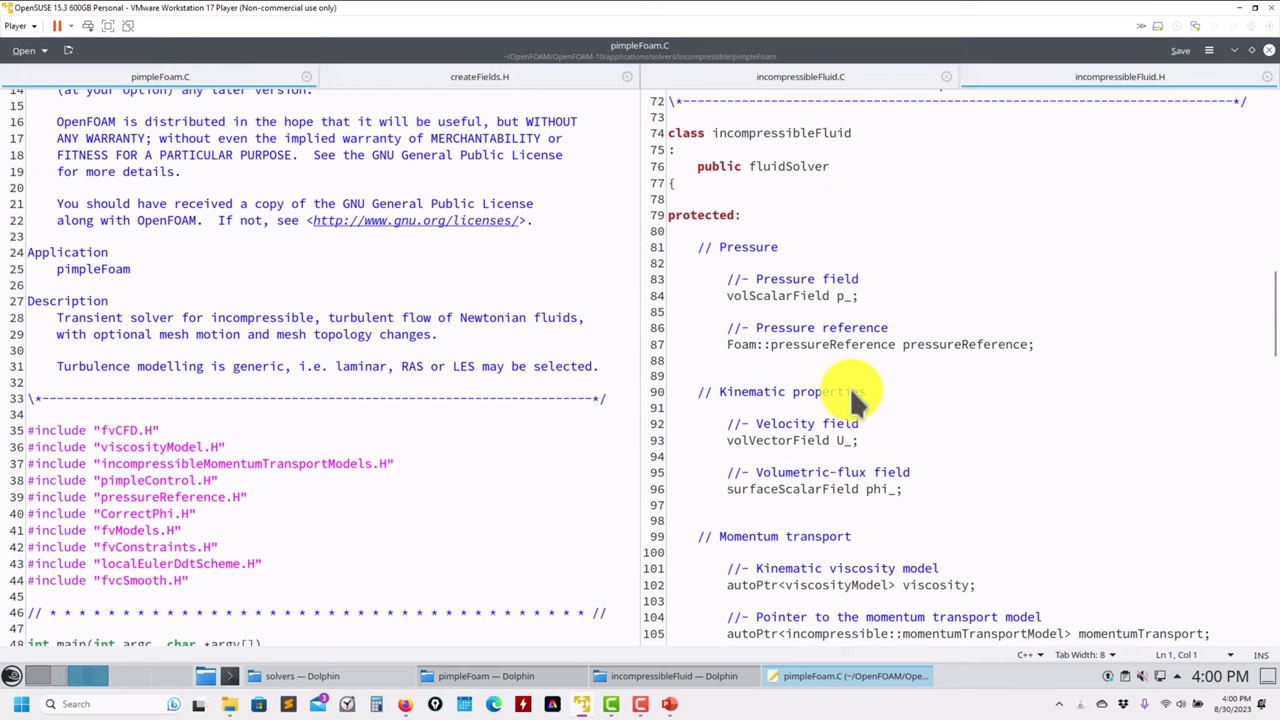
{"action": "scroll", "coordinate": [850, 397], "scroll_direction": "down", "scroll_amount": 4}
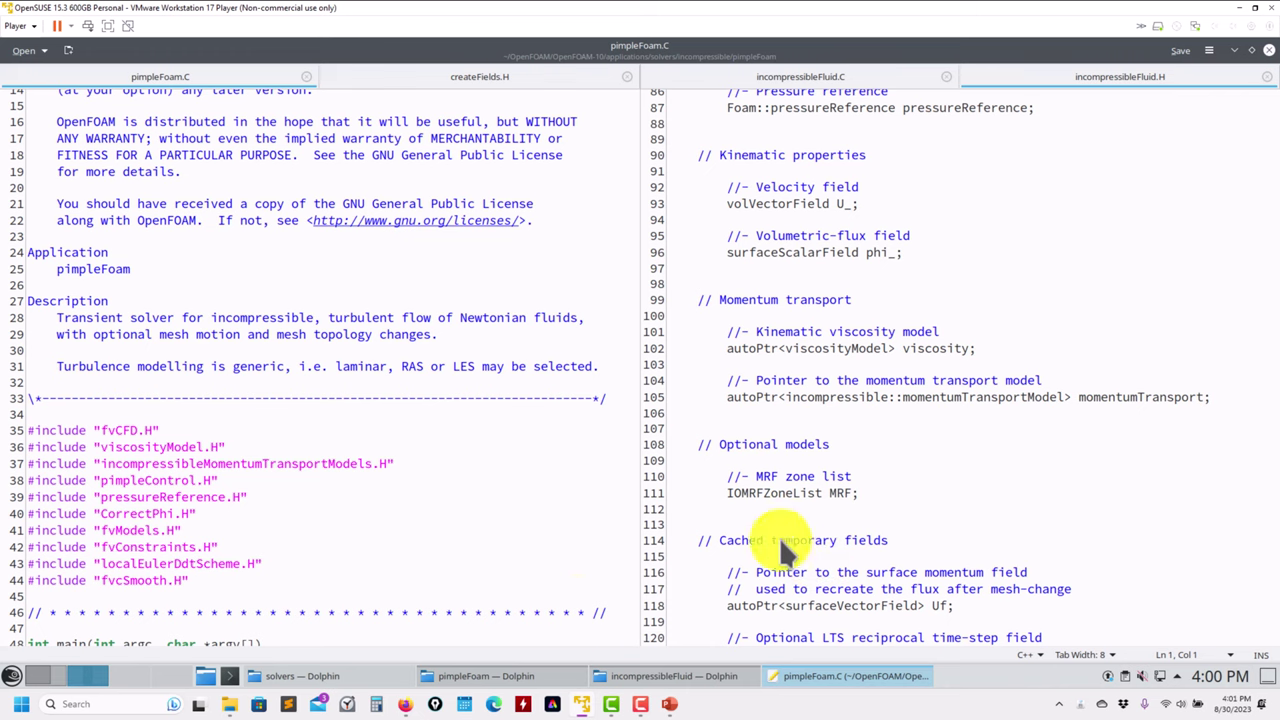
Minimise the pimpleFoam and incompressibleFluid Dolphin folder windows.
{"action": "left_click", "coordinate": [510, 680]}
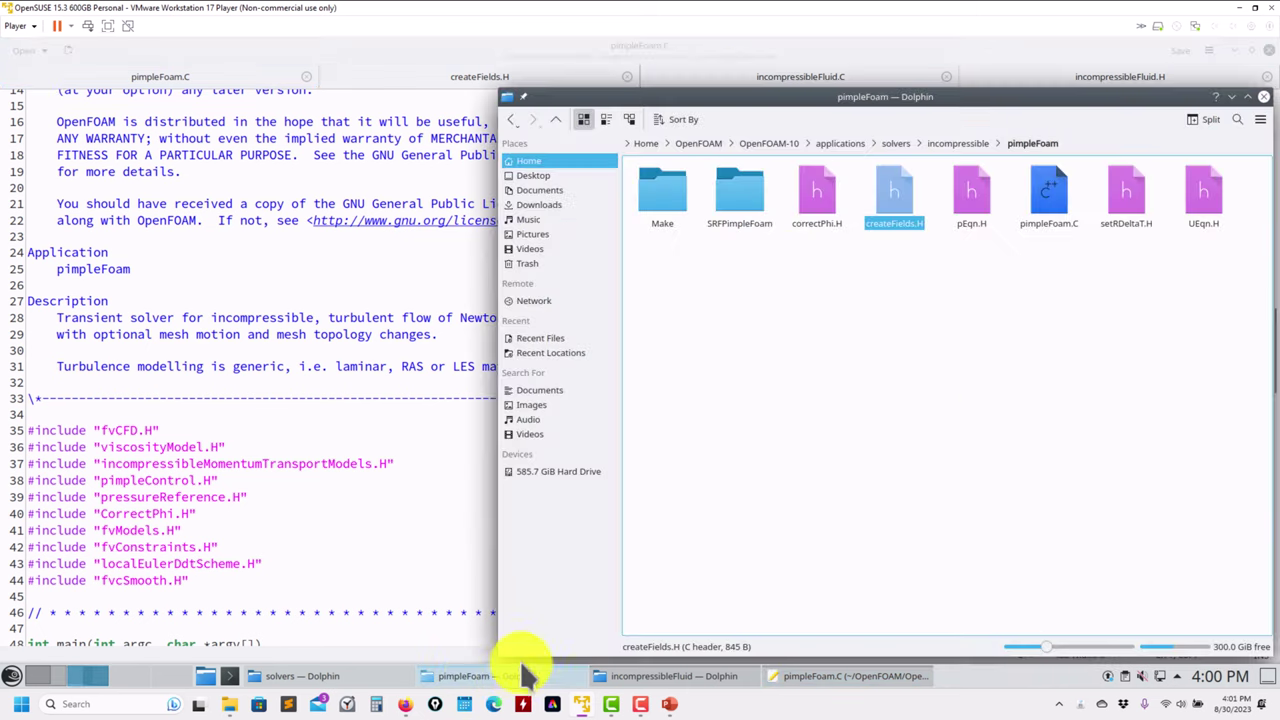
{"action": "left_click", "coordinate": [637, 680]}
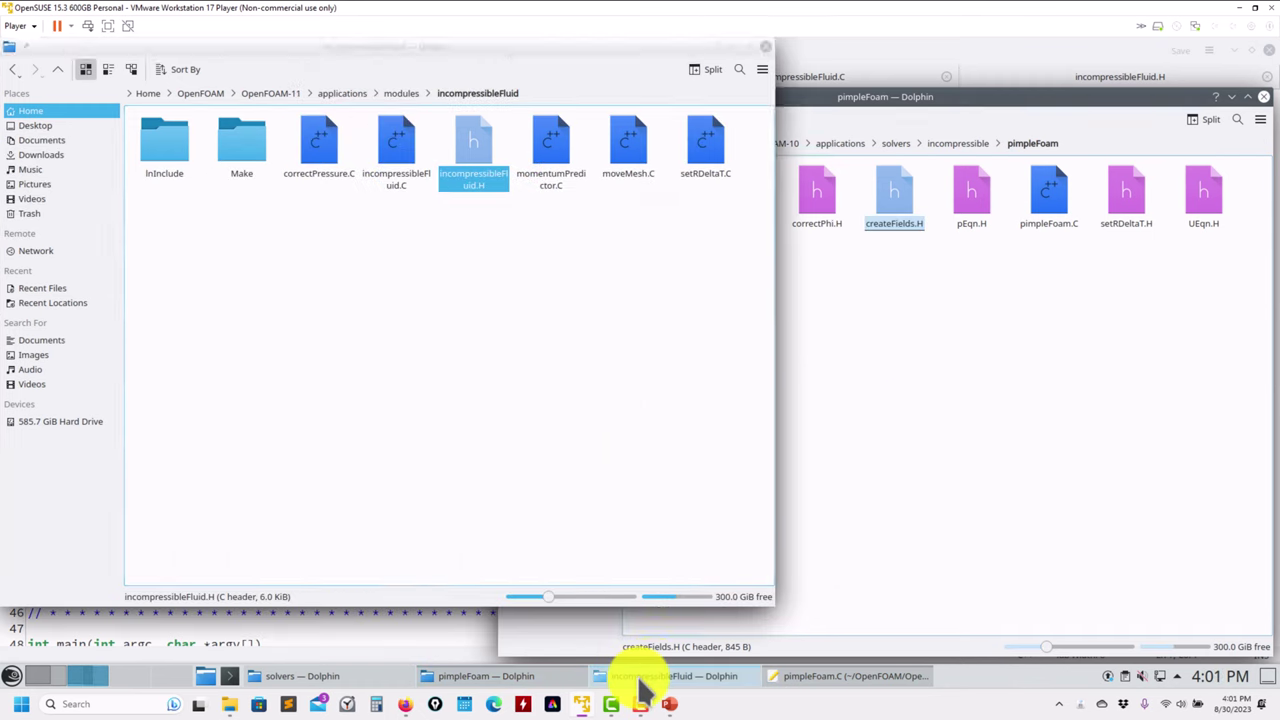
{"action": "left_click", "coordinate": [1232, 98]}
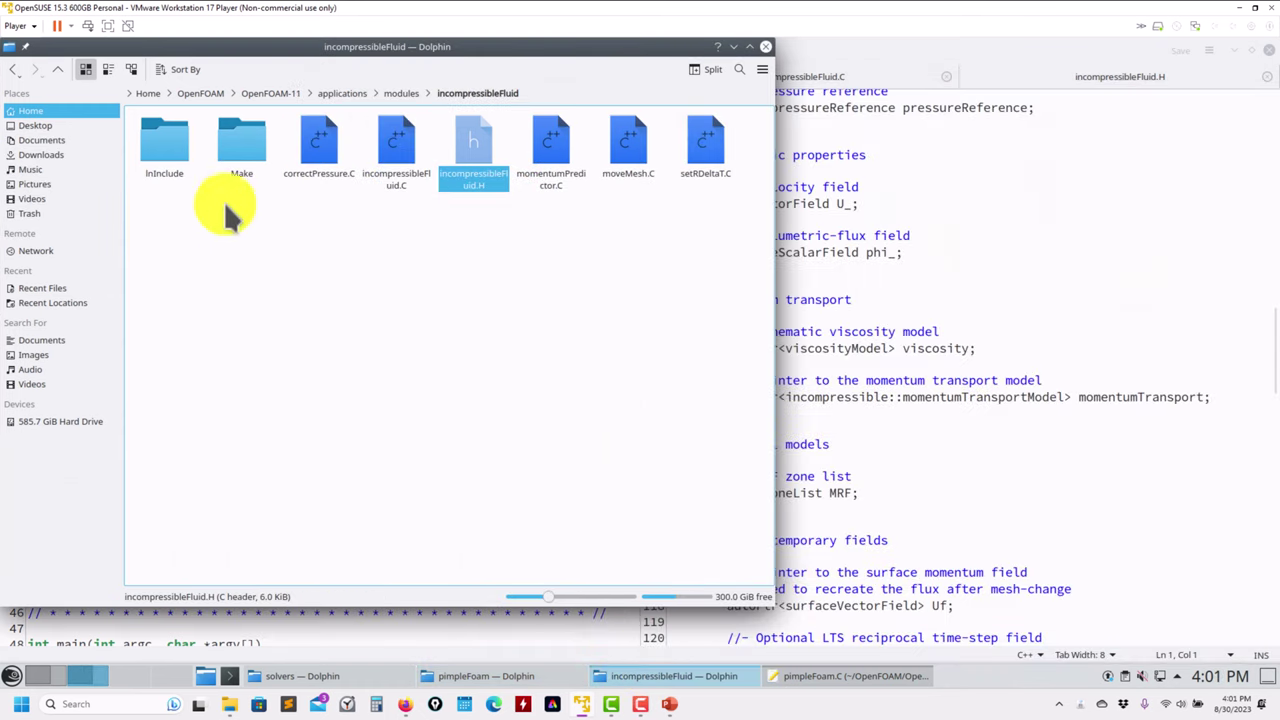
{"action": "left_click", "coordinate": [740, 46]}
Close Kate and return to the Modular Solvers page in Firefox.
{"action": "left_click", "coordinate": [1268, 49]}
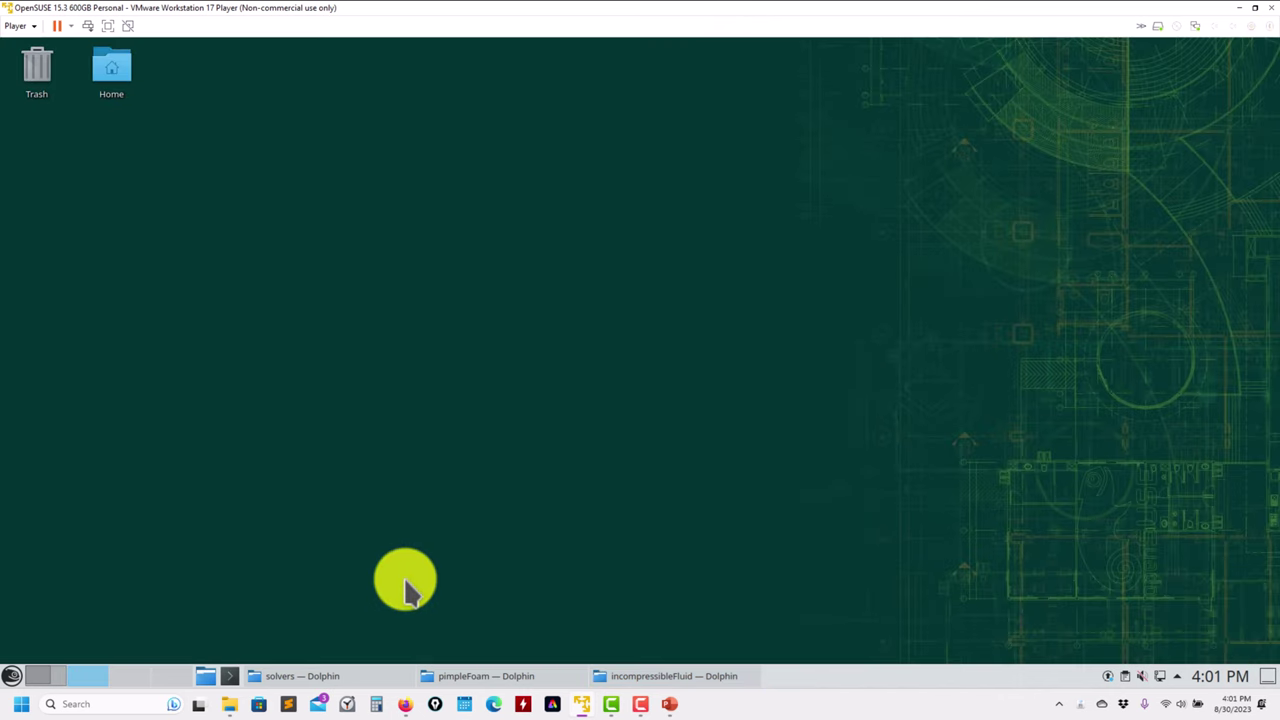
{"action": "left_click", "coordinate": [42, 677]}
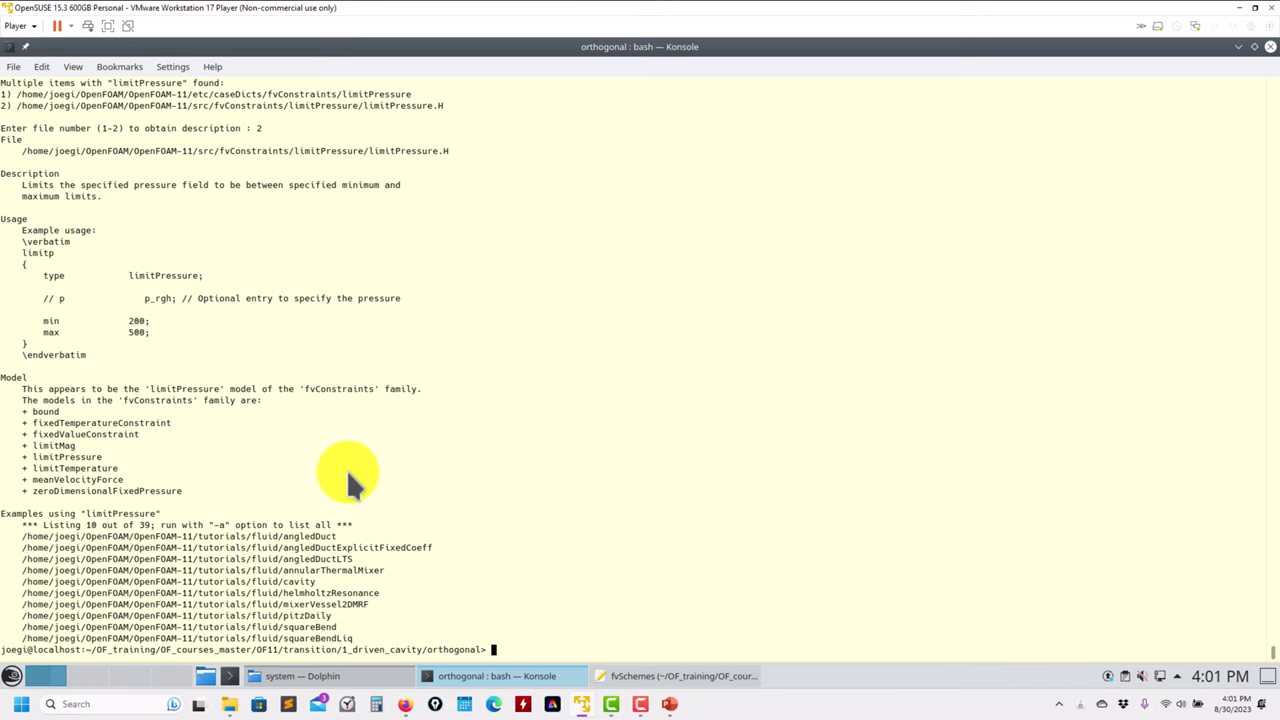
{"action": "left_click", "coordinate": [405, 704]}
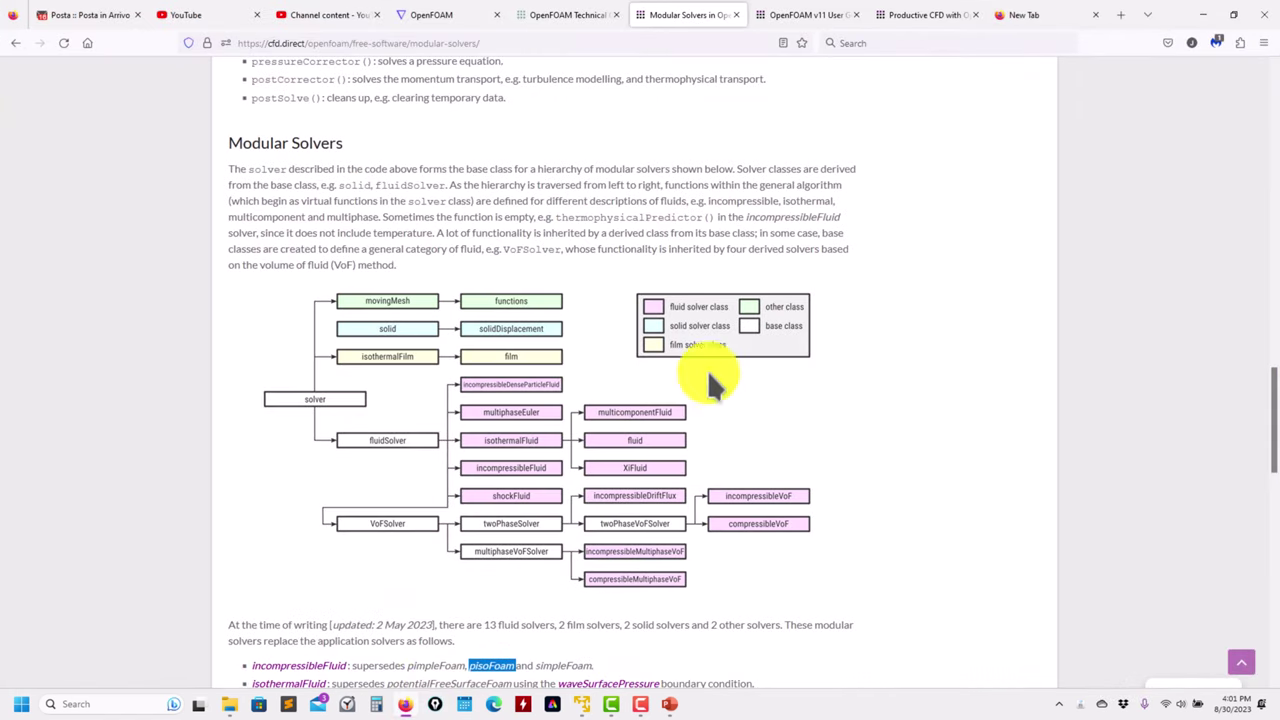
Move through the v11 User Guide solver modules page to the Productive CFD in OpenFOAM 11 article.
{"action": "scroll", "coordinate": [720, 343], "scroll_direction": "up", "scroll_amount": 5}
{"action": "scroll", "coordinate": [600, 360], "scroll_direction": "down", "scroll_amount": 3}
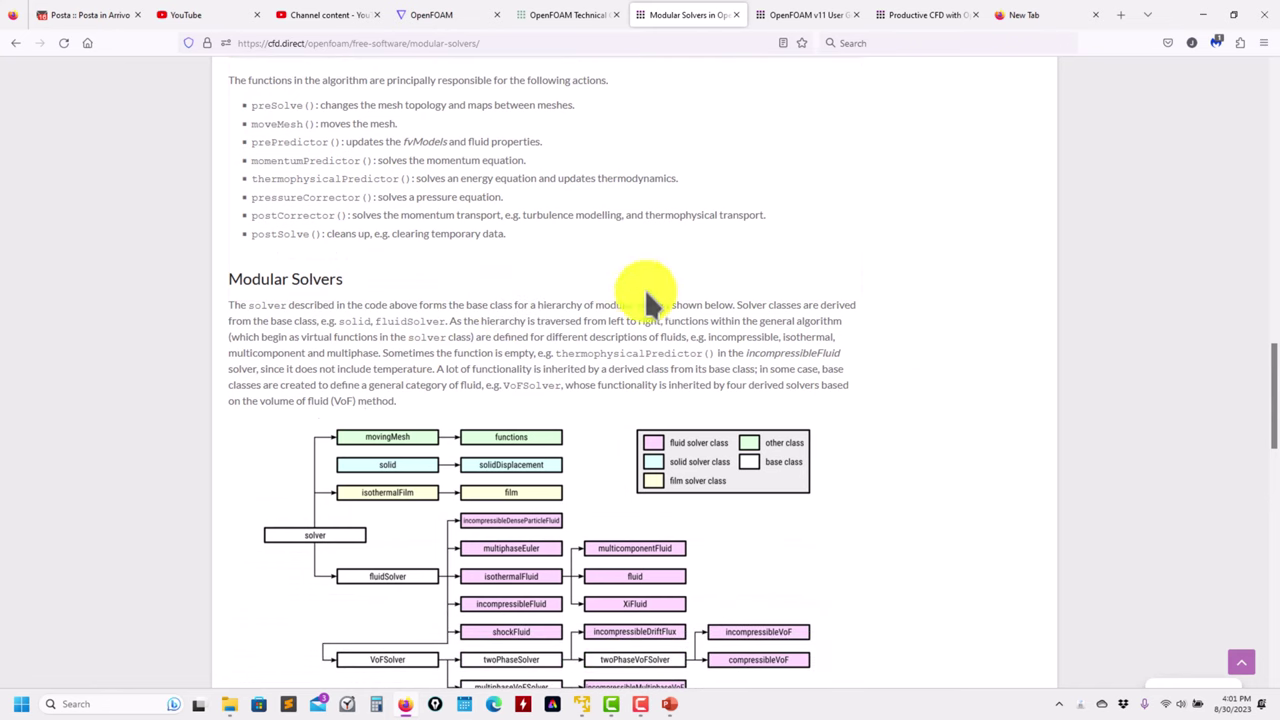
{"action": "left_click", "coordinate": [578, 16]}
{"action": "left_click", "coordinate": [812, 15]}
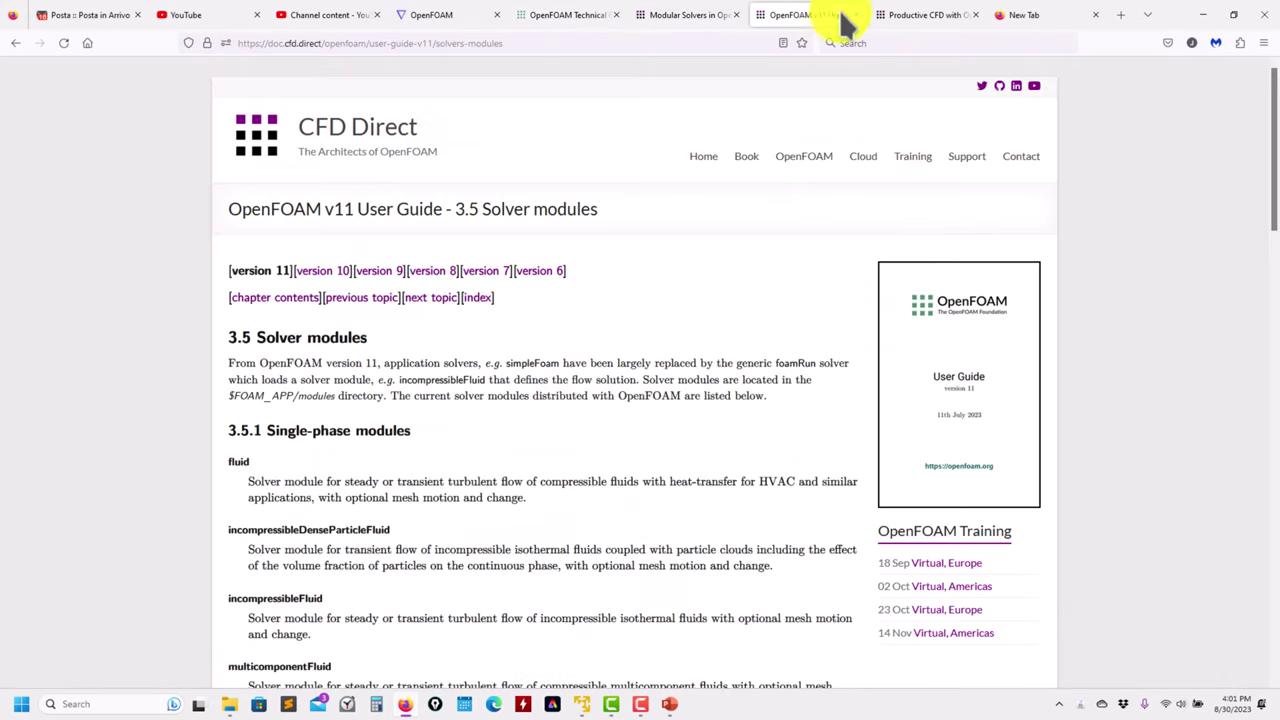
{"action": "left_click", "coordinate": [908, 16]}
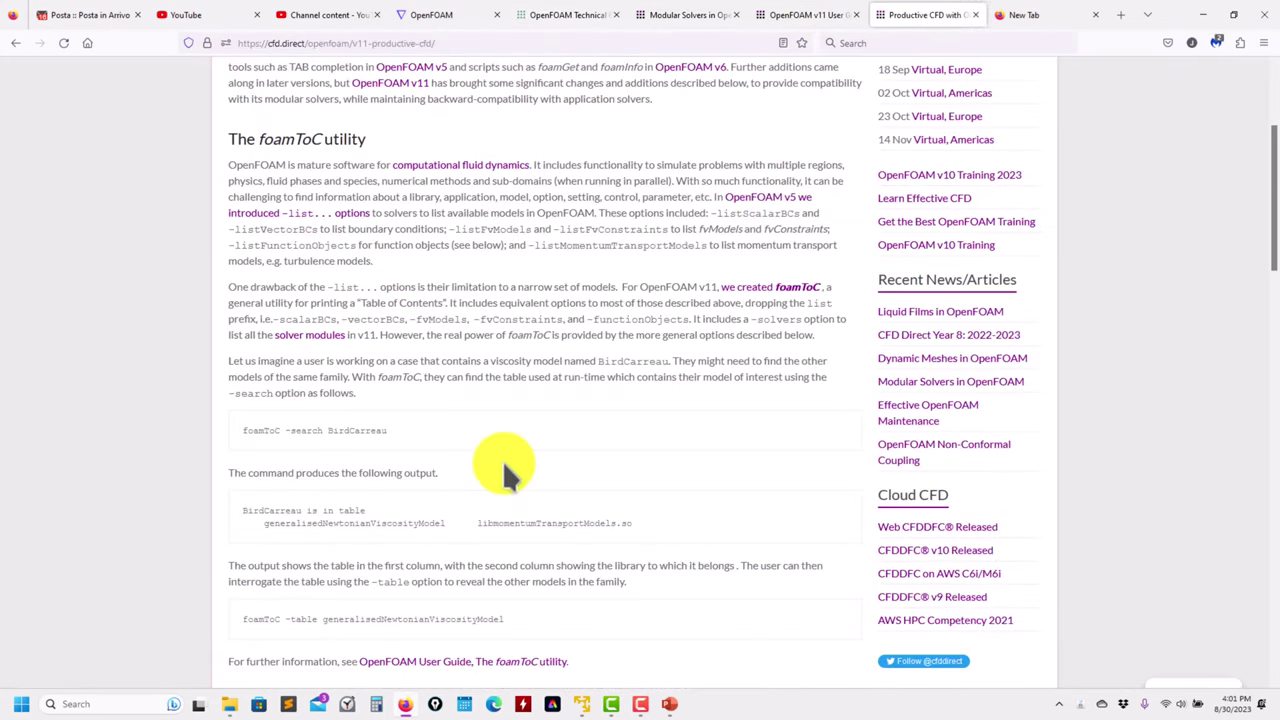
{"action": "scroll", "coordinate": [502, 460], "scroll_direction": "up", "scroll_amount": 3}
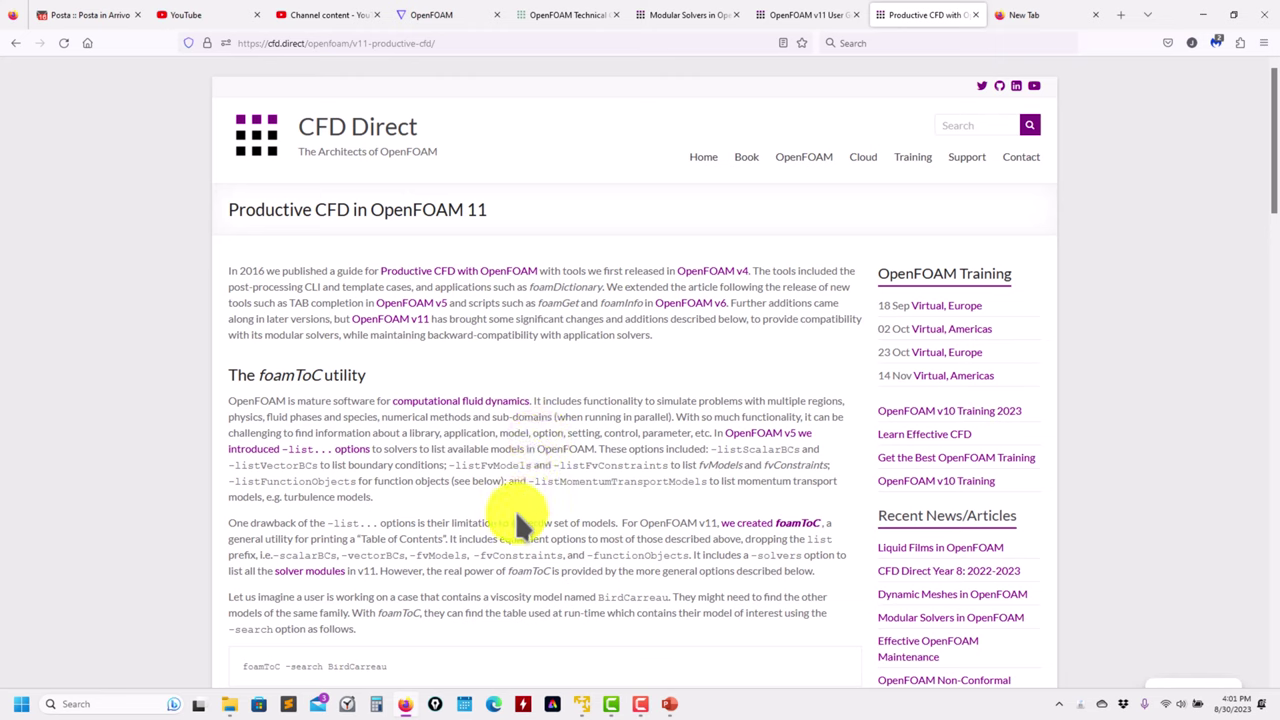
Glance at the terminal and fvSchemes file, then return to the Productive CFD article.
{"action": "left_click", "coordinate": [582, 704]}
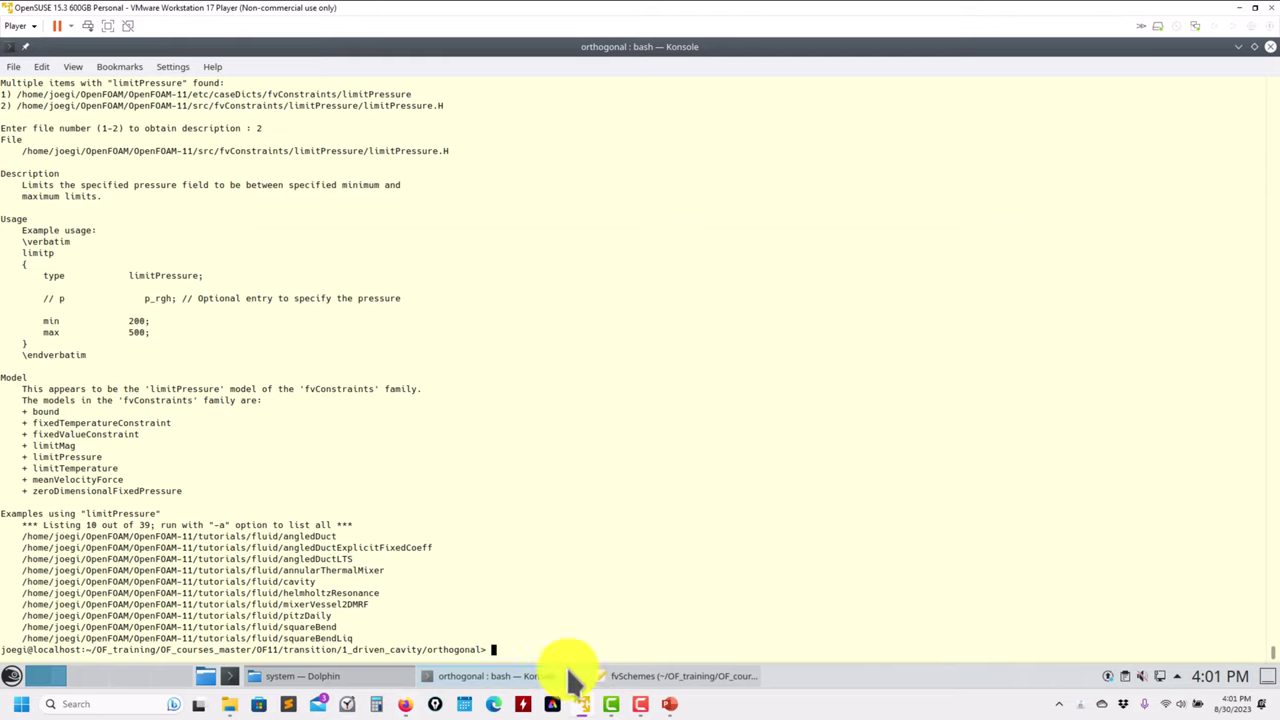
{"action": "left_click", "coordinate": [680, 678]}
{"action": "left_click", "coordinate": [510, 676]}
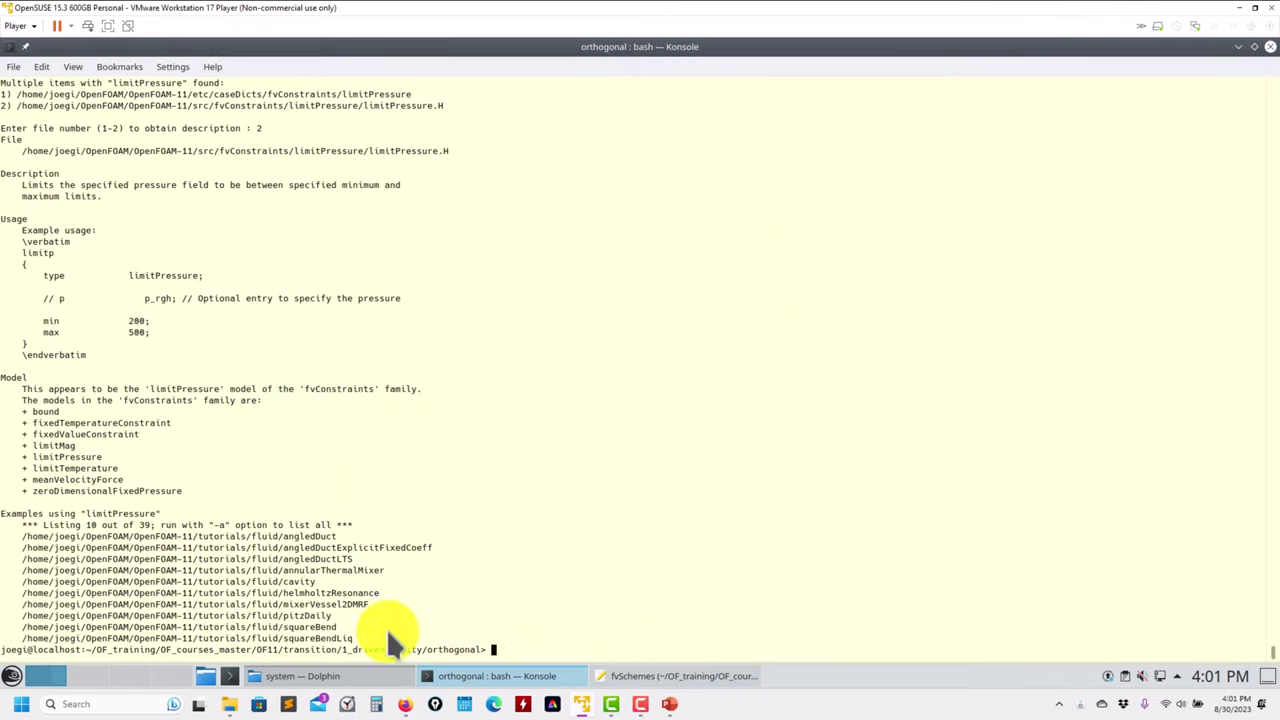
{"action": "left_click", "coordinate": [405, 705]}
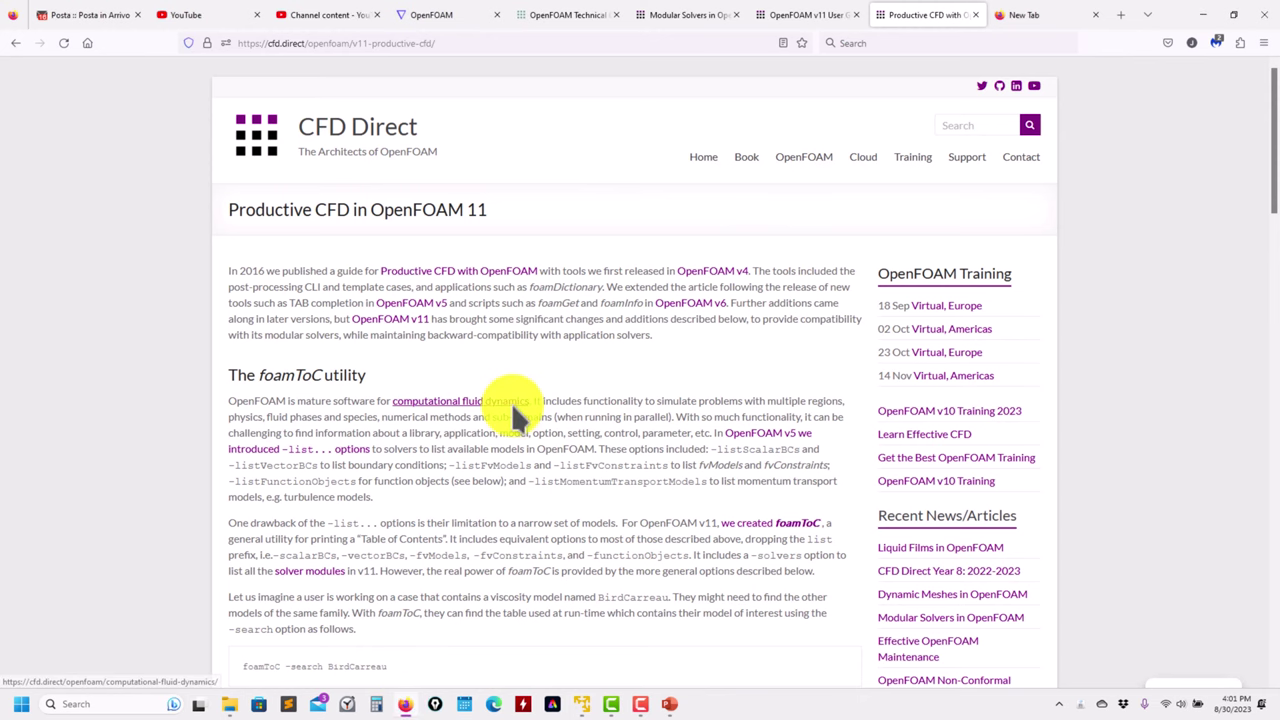